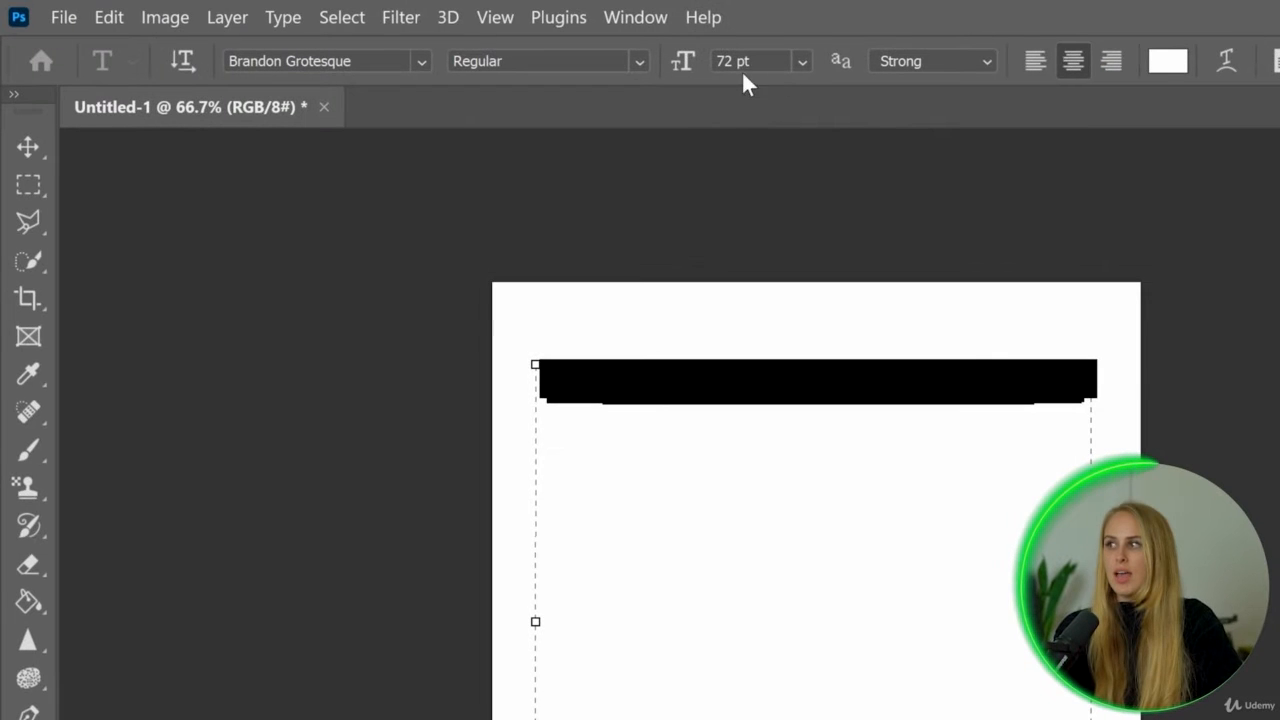
Step: Set the selected placeholder text's size to 200 pt and replace it with the word CREATE
left_click(802, 64)
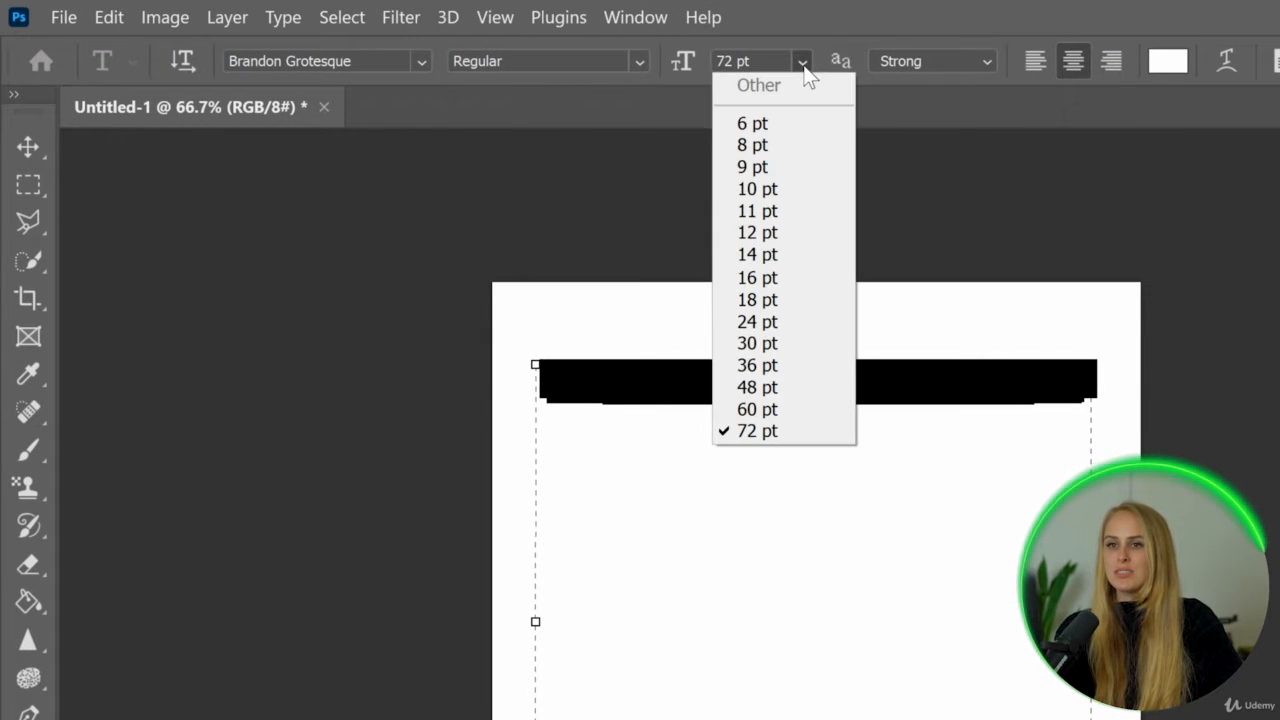
left_click(752, 62)
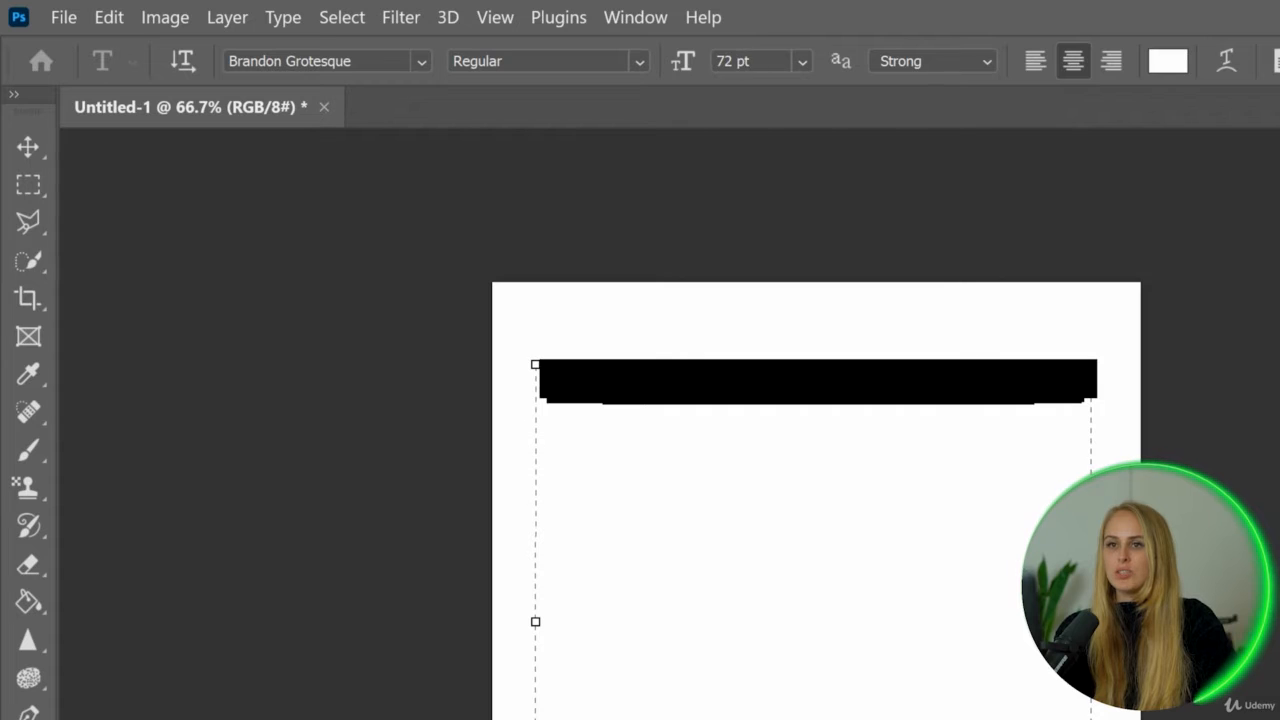
left_click_drag(735, 62, 634, 69)
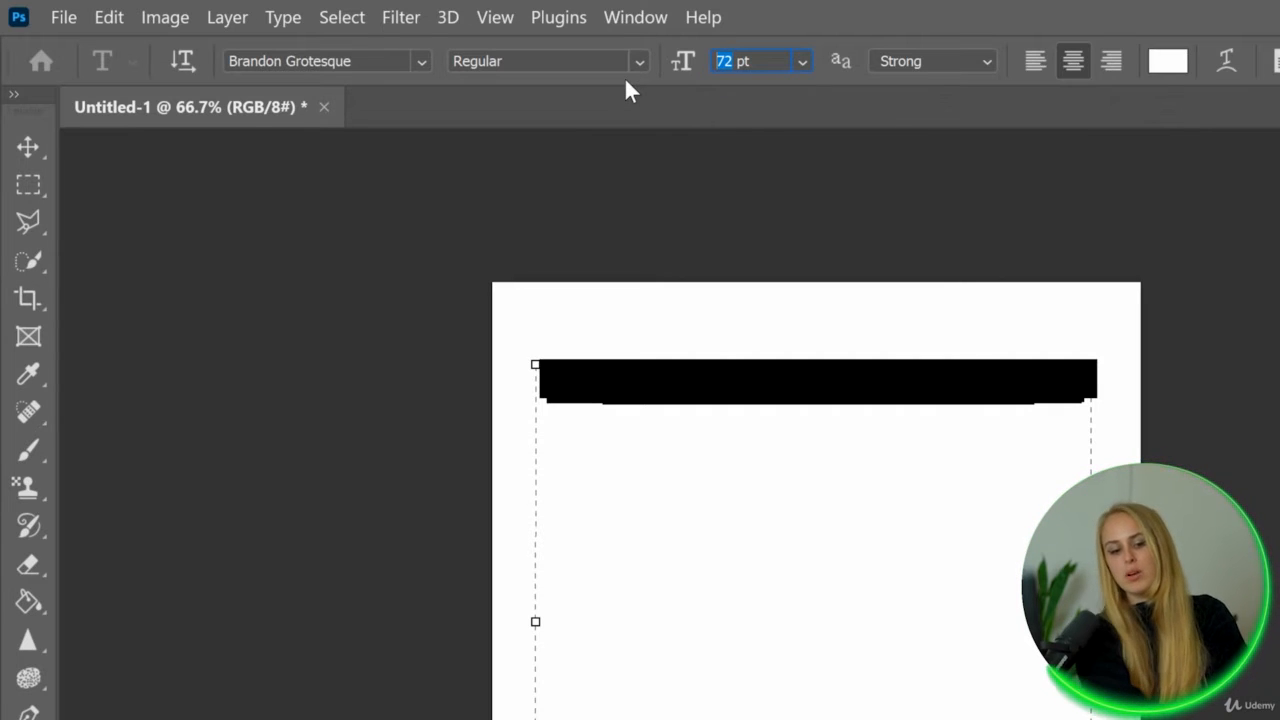
type("200")
key("Return")
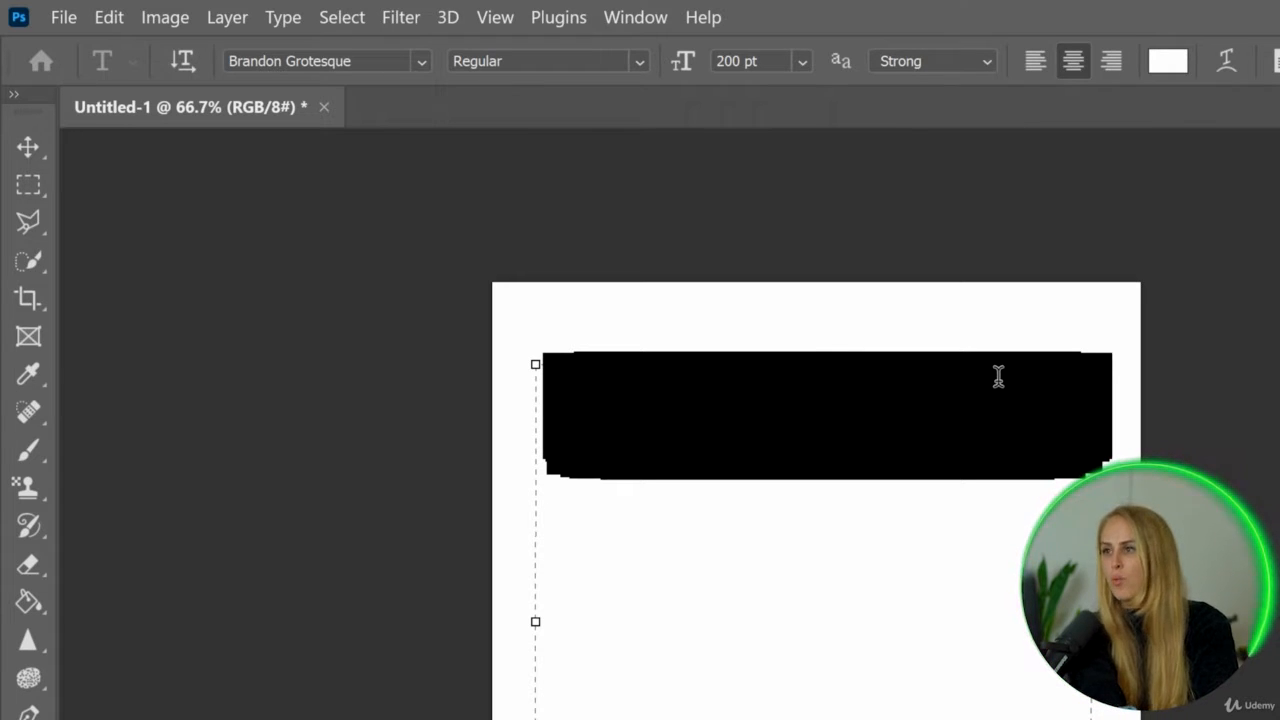
key("BackSpace")
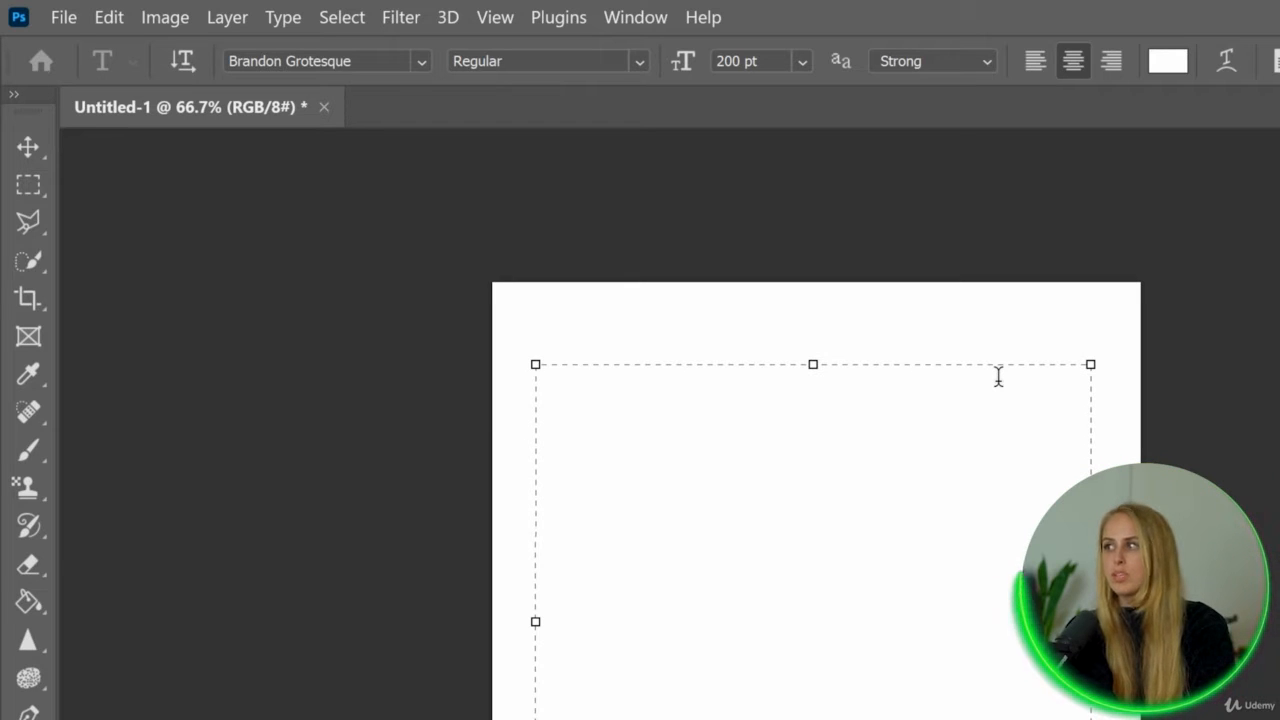
type("llo")
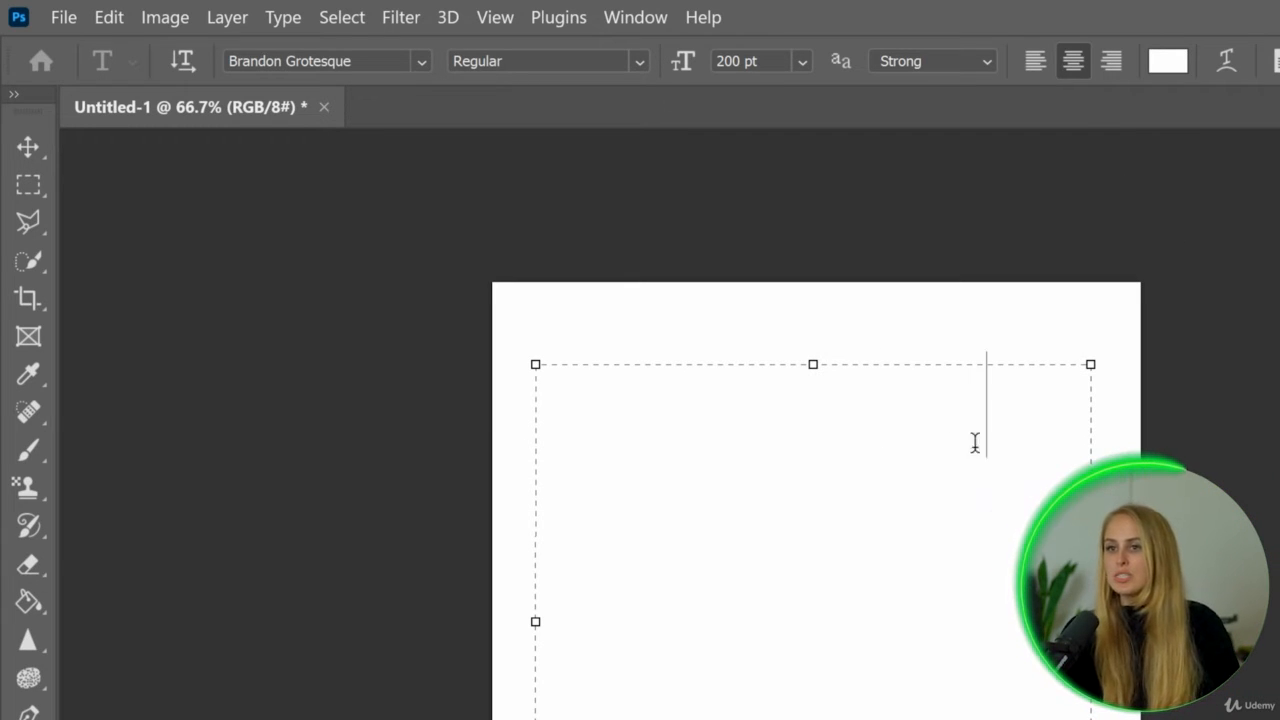
Step: Color the word CREATE green (#18b61b) and commit the text
left_click_drag(1040, 432, 427, 425)
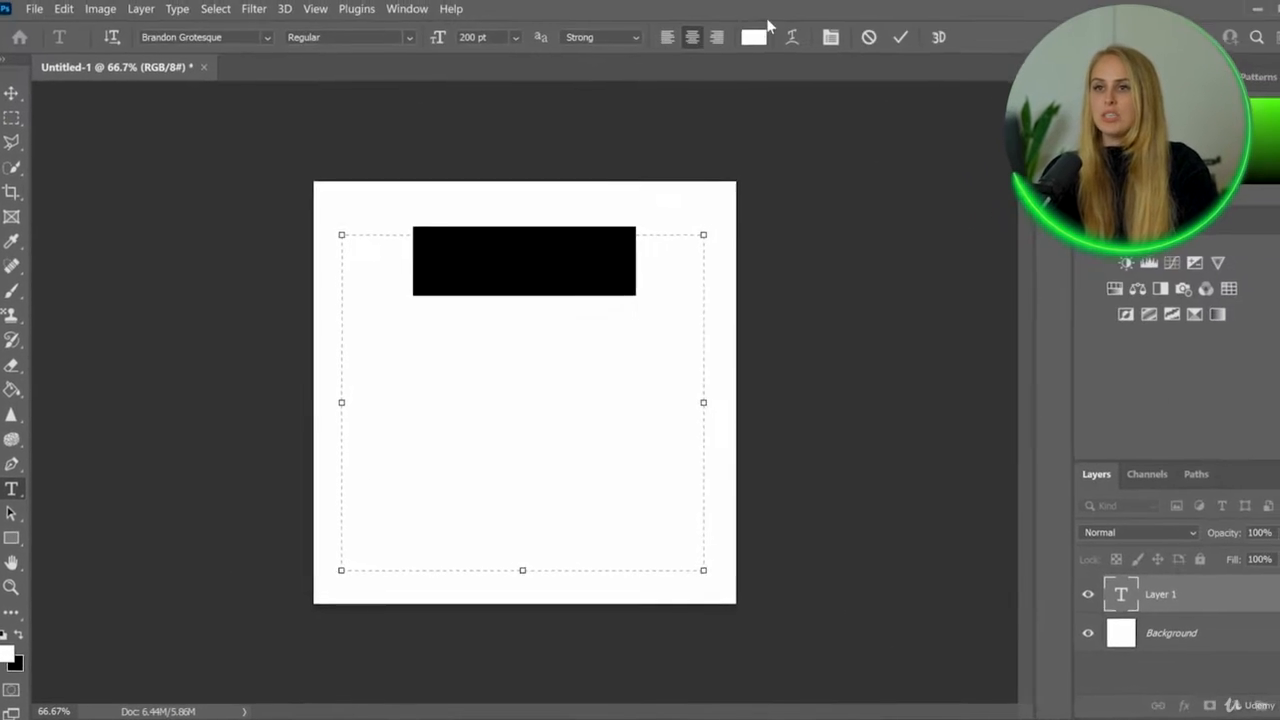
left_click(754, 38)
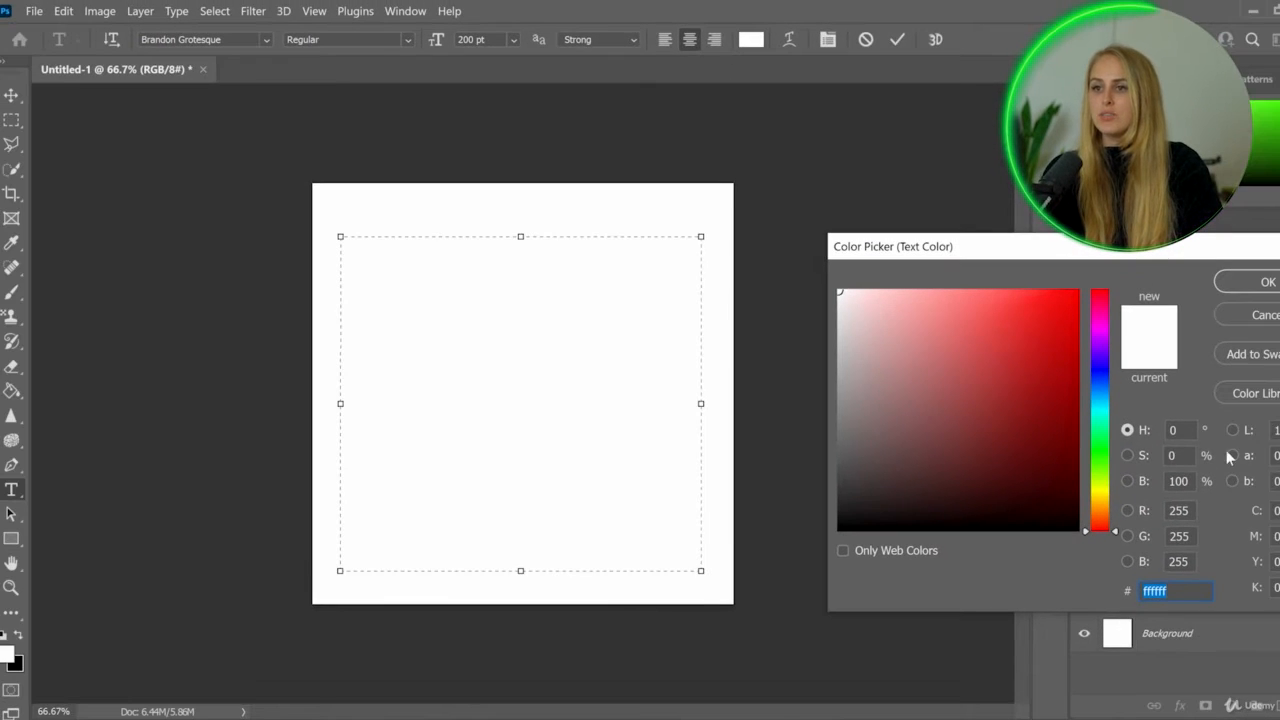
left_click(1099, 427)
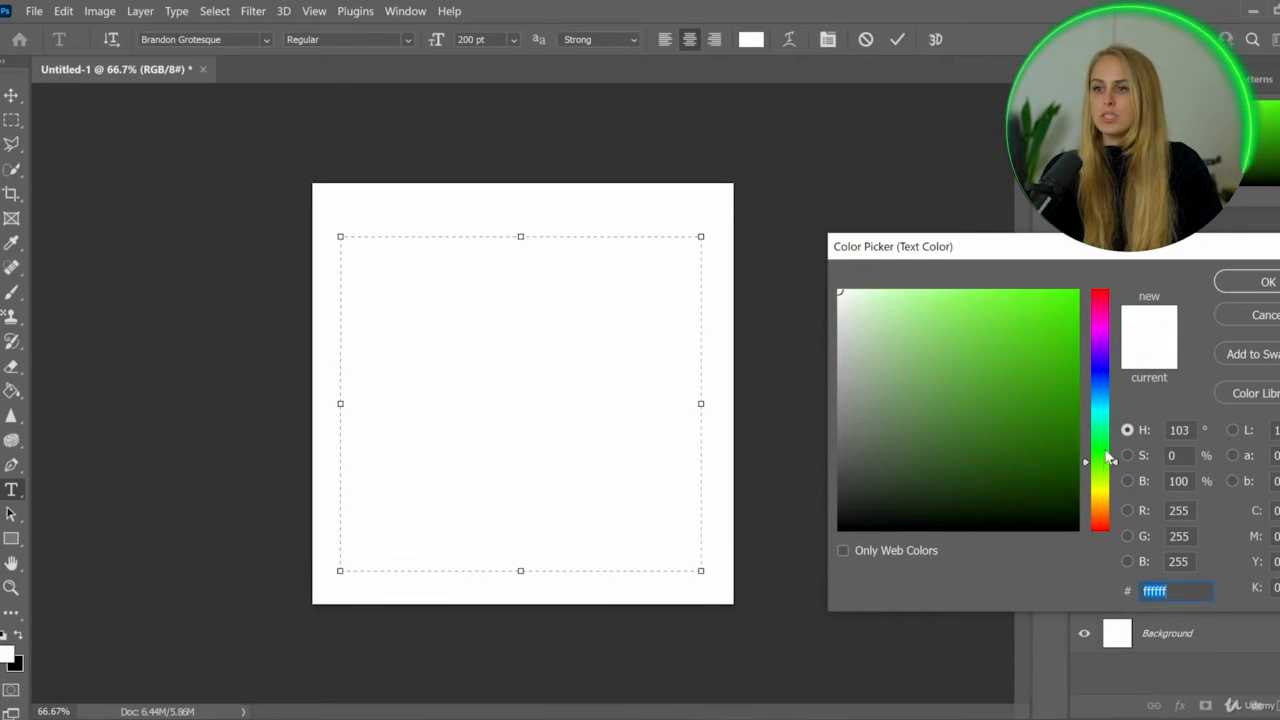
left_click_drag(1108, 458, 1108, 449)
left_click(1022, 398)
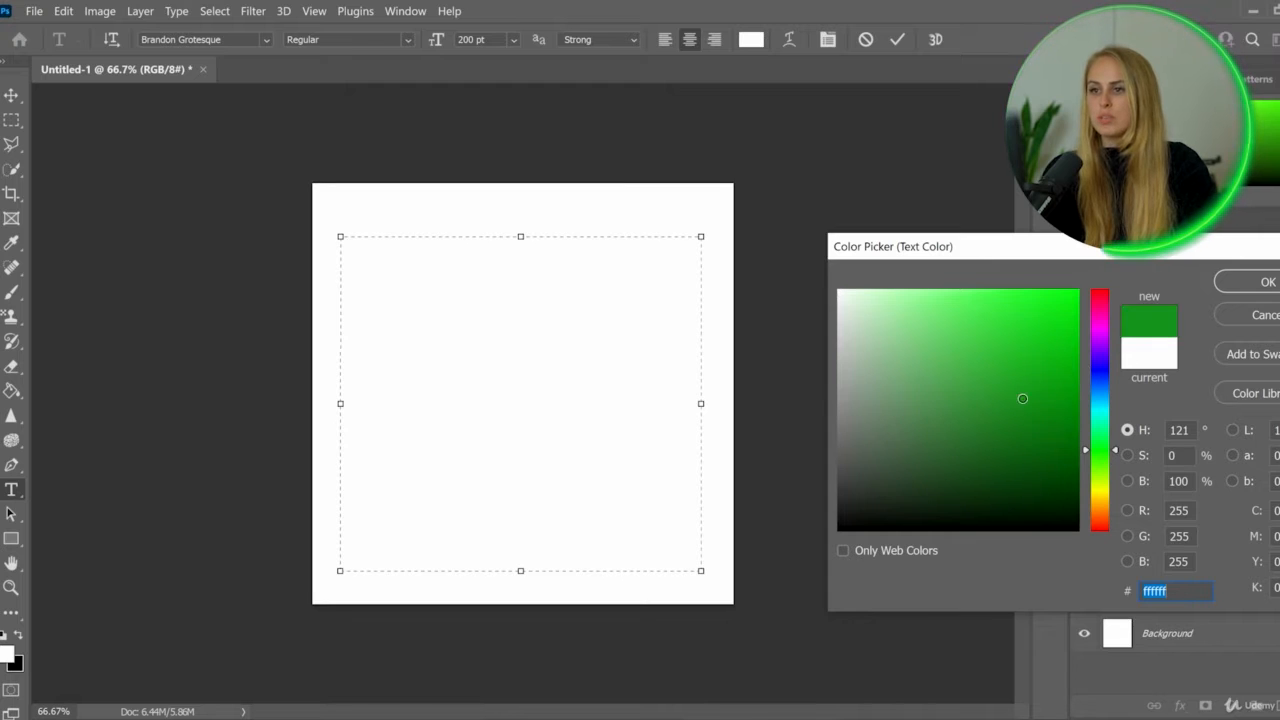
left_click_drag(1022, 398, 1045, 361)
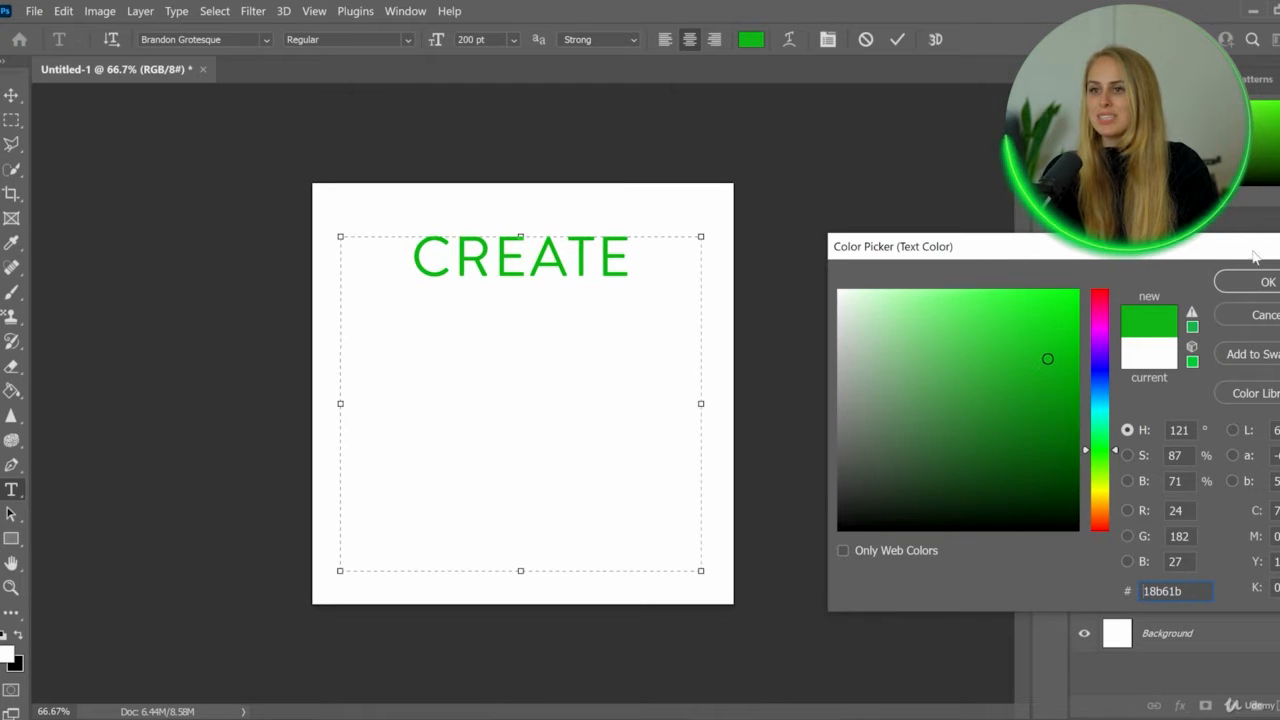
left_click(1262, 282)
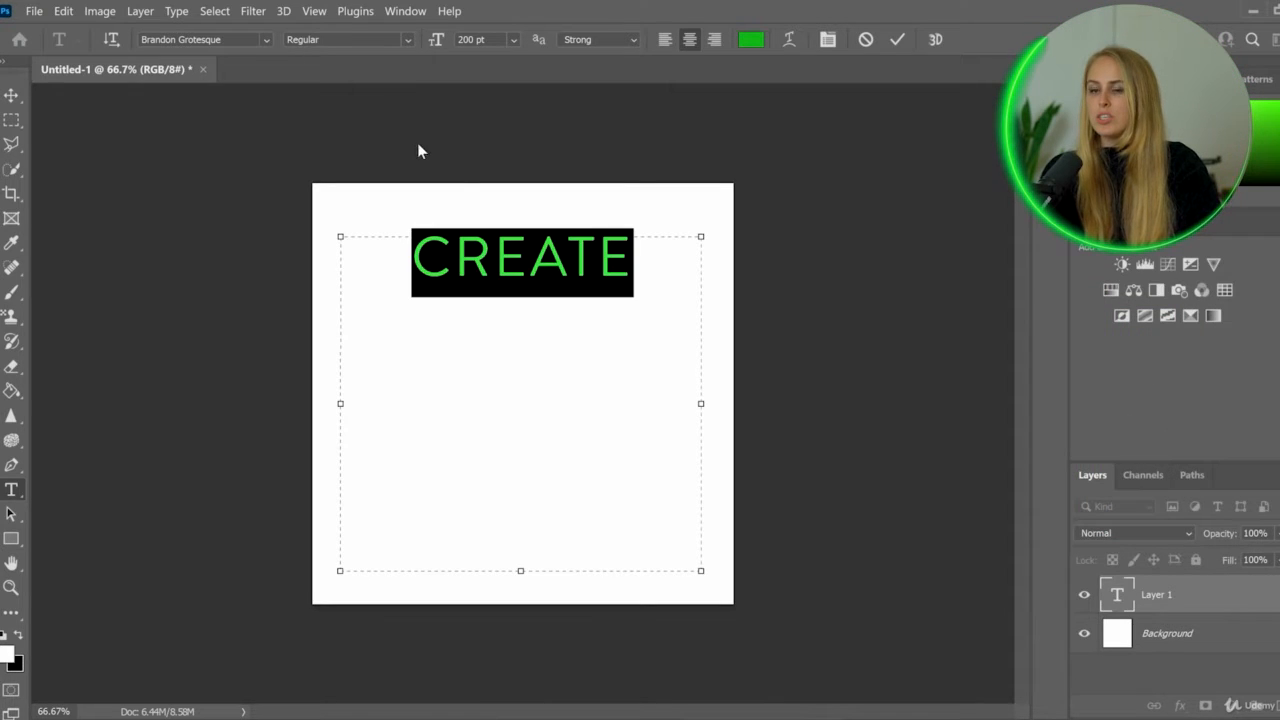
left_click(522, 357)
left_click(11, 94)
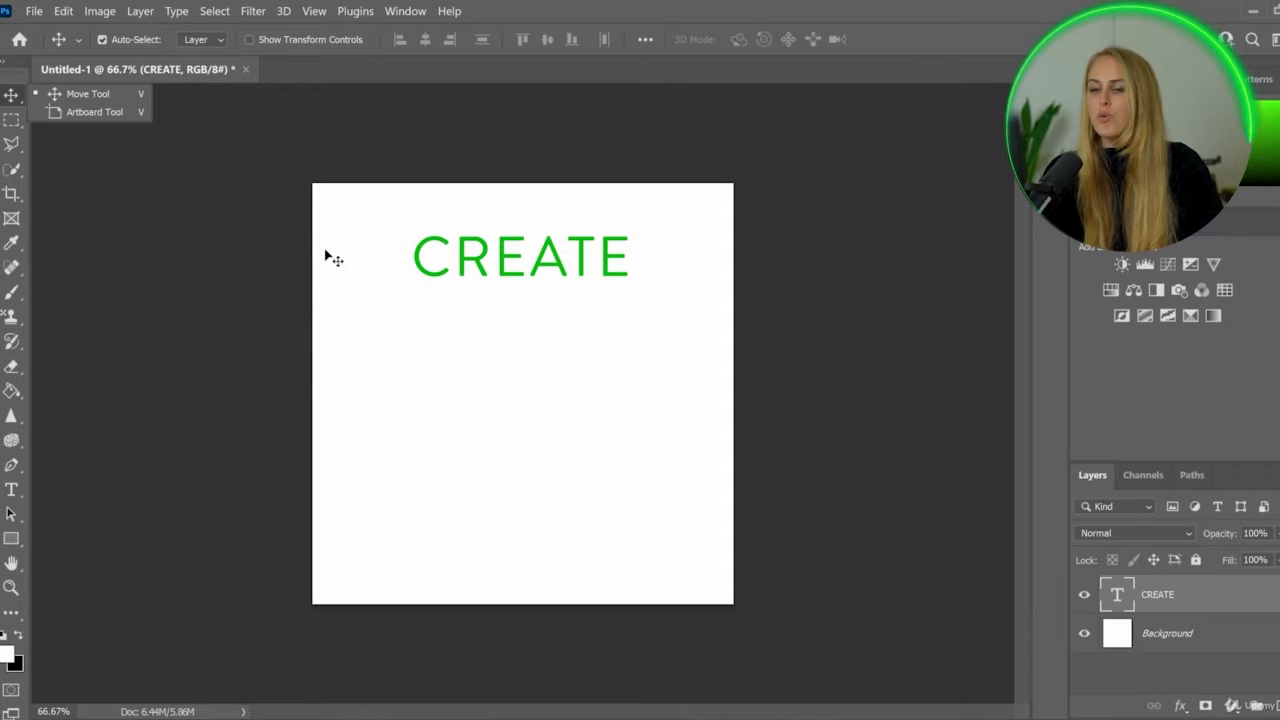
Step: Reselect the word CREATE, preview other typefaces on it, and choose Brandon Grotesque
left_click(11, 489)
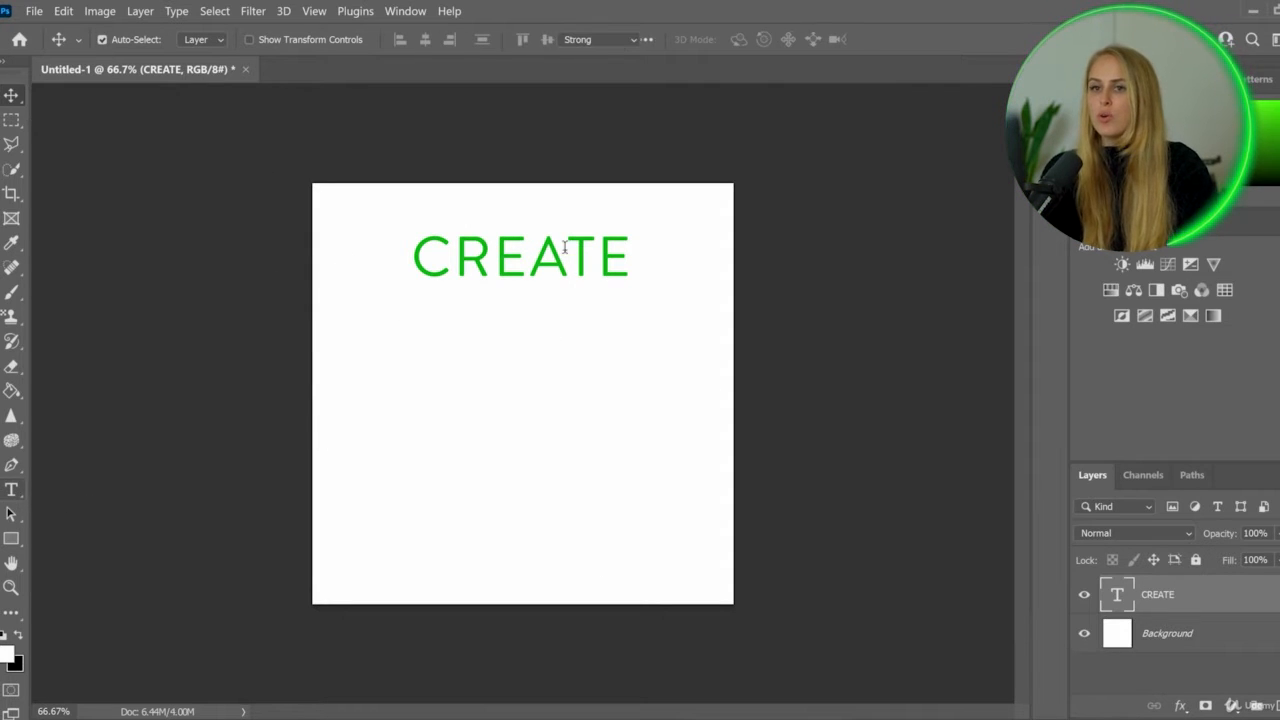
left_click(629, 259)
left_click_drag(629, 259, 364, 260)
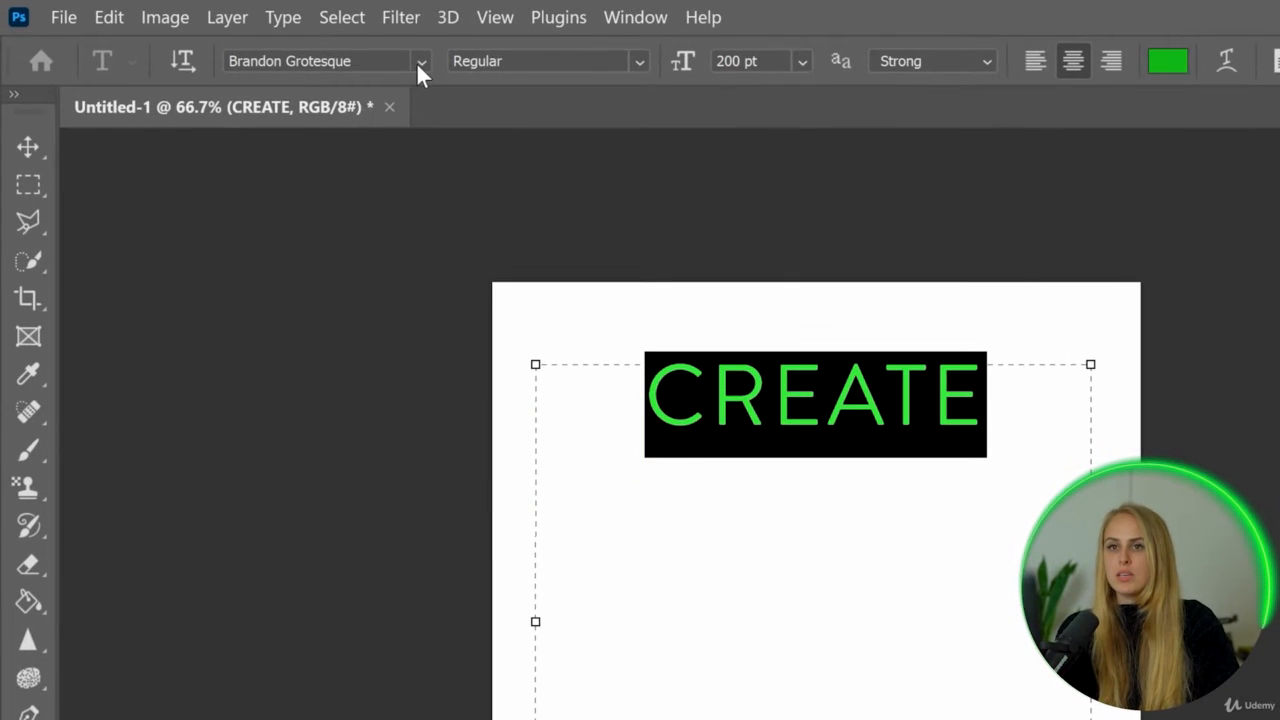
left_click(380, 56)
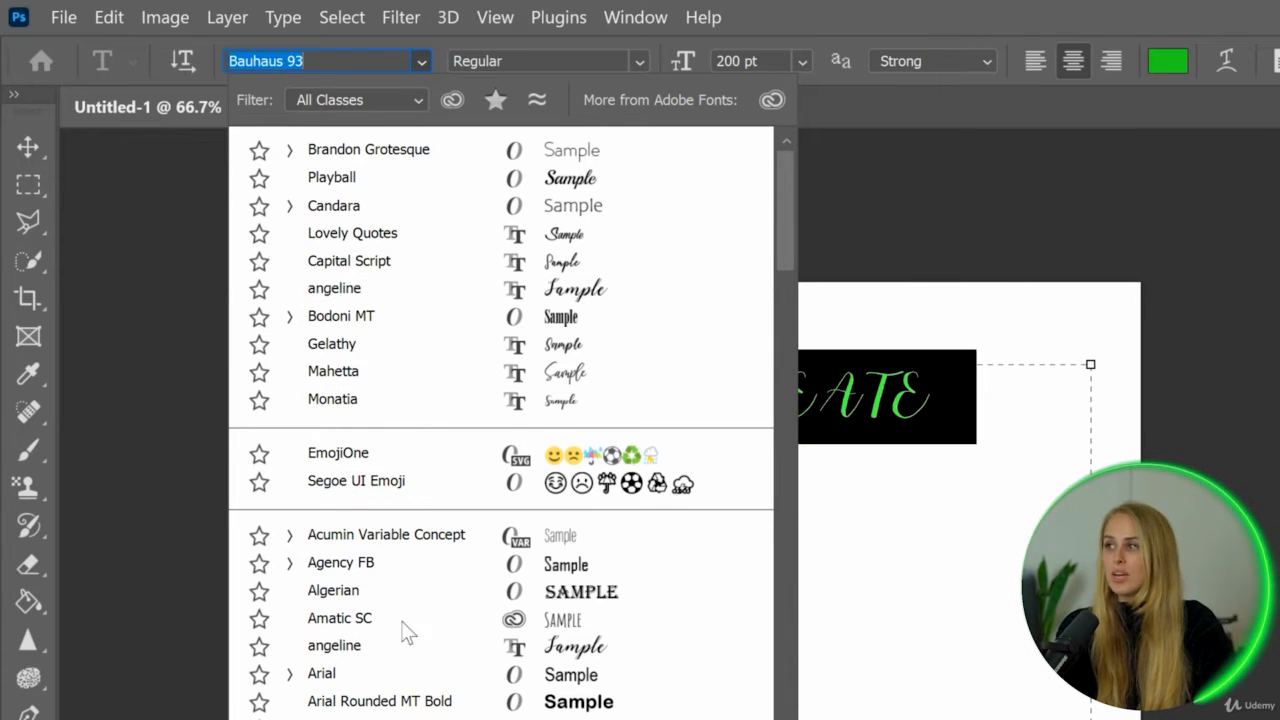
left_click(362, 156)
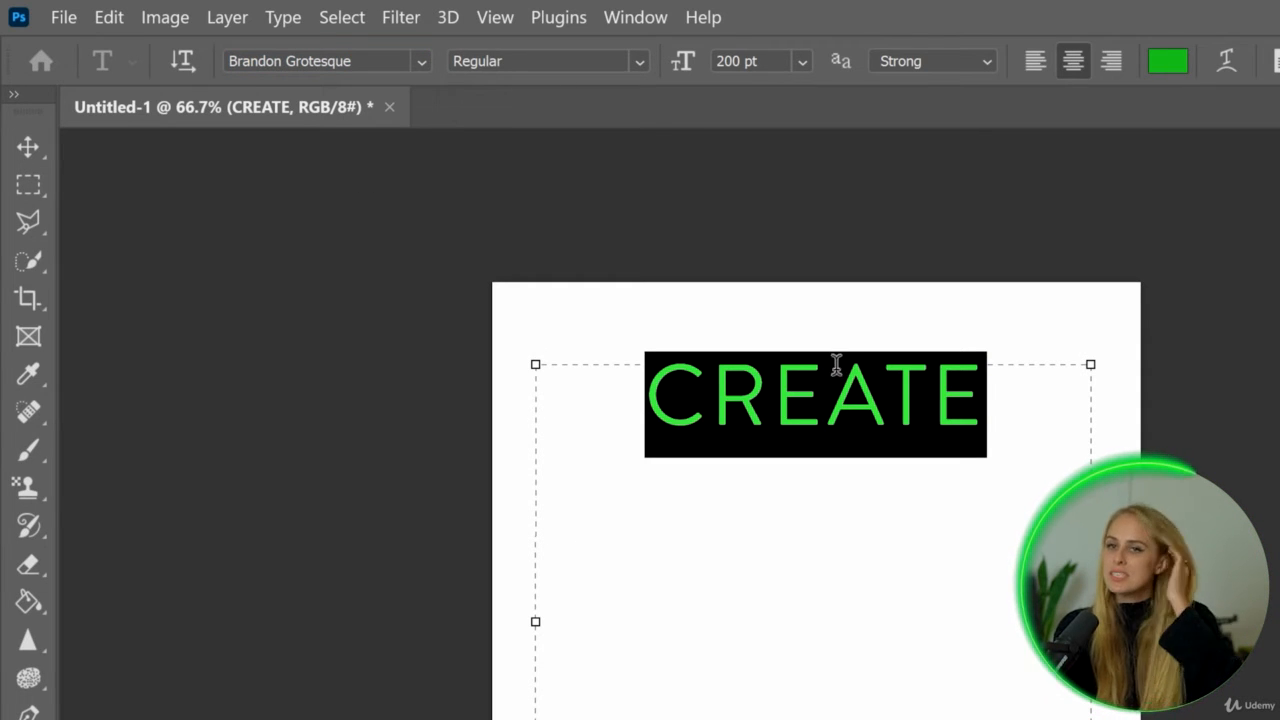
Step: Try the Thin font style on CREATE, and set it to Black
left_click(636, 62)
left_click(500, 80)
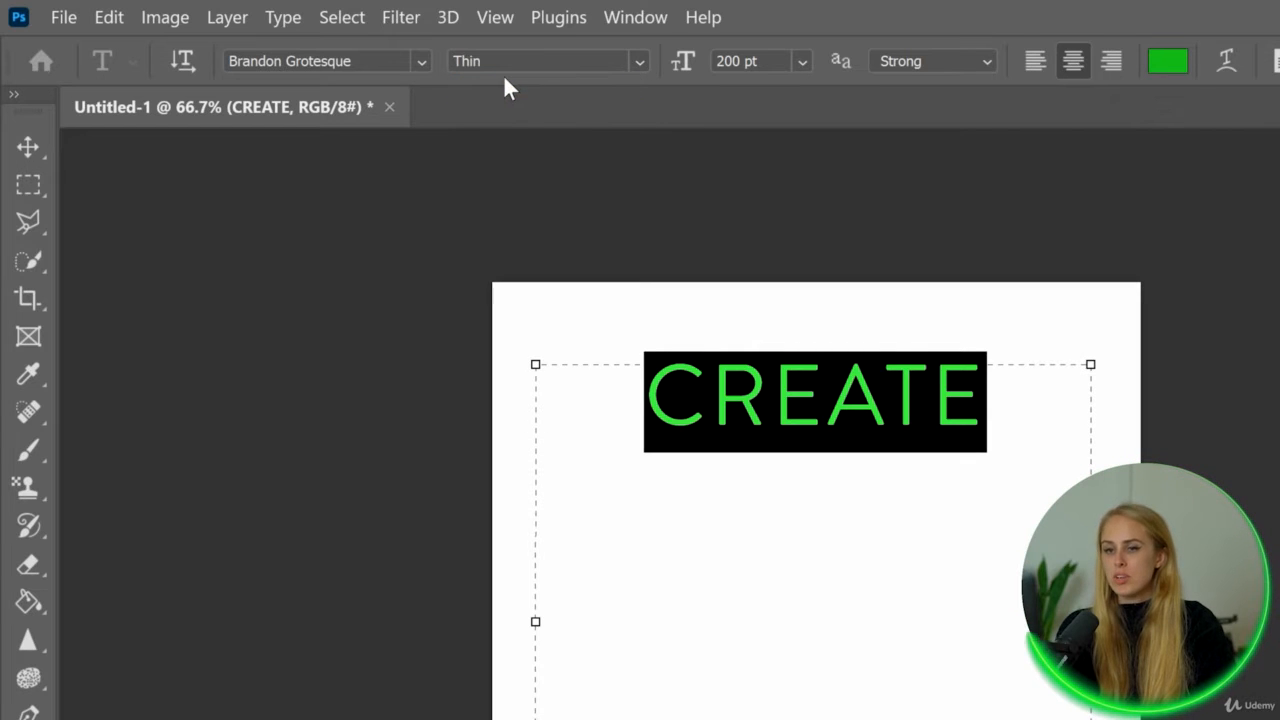
left_click(640, 61)
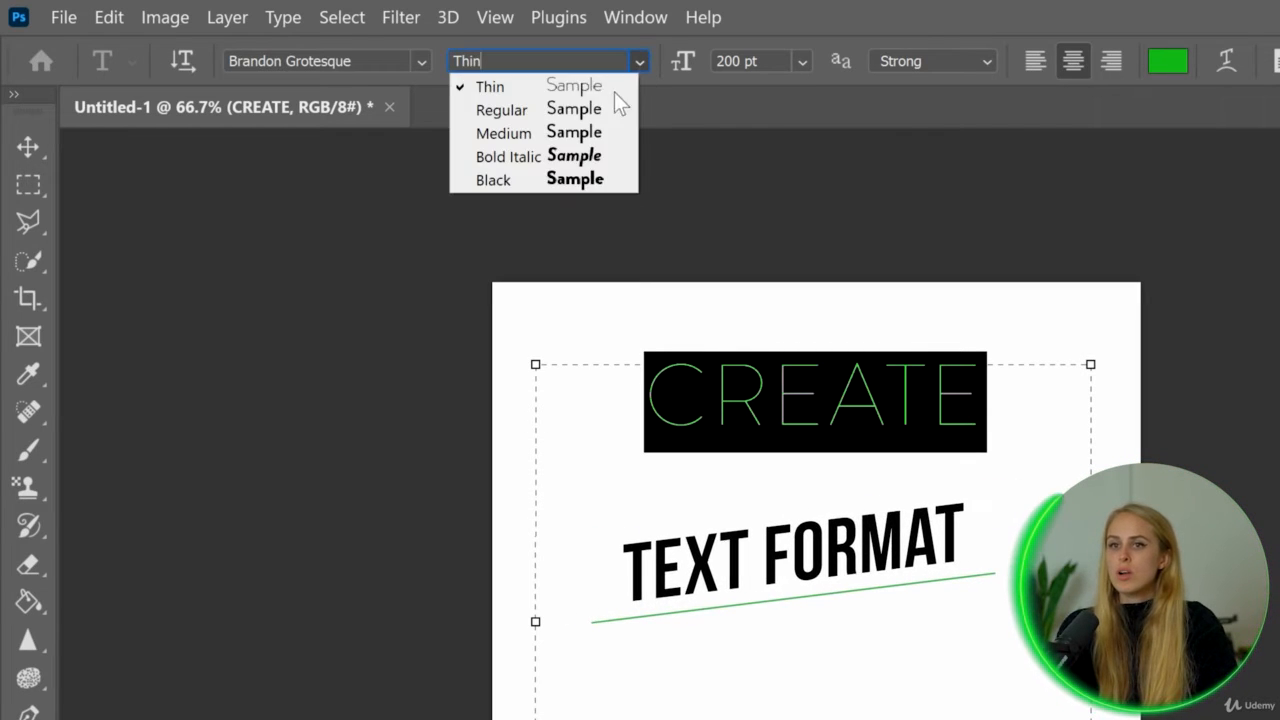
left_click(516, 181)
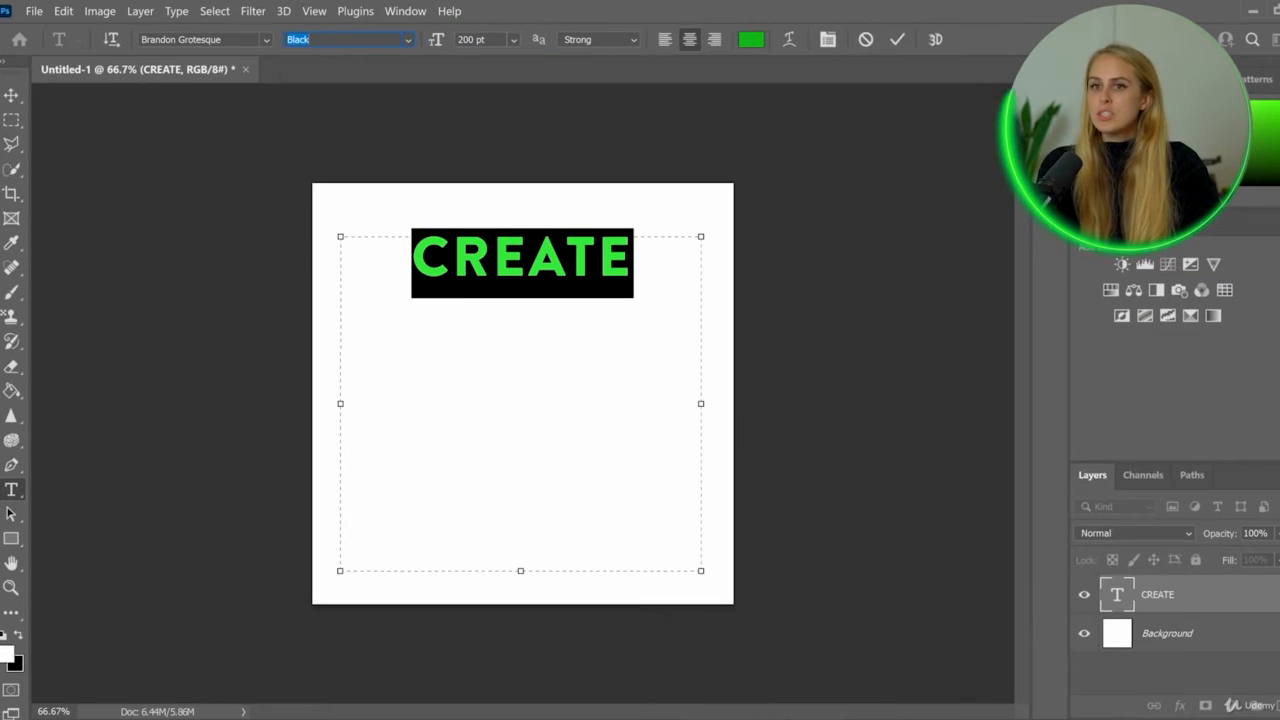
left_click(479, 302)
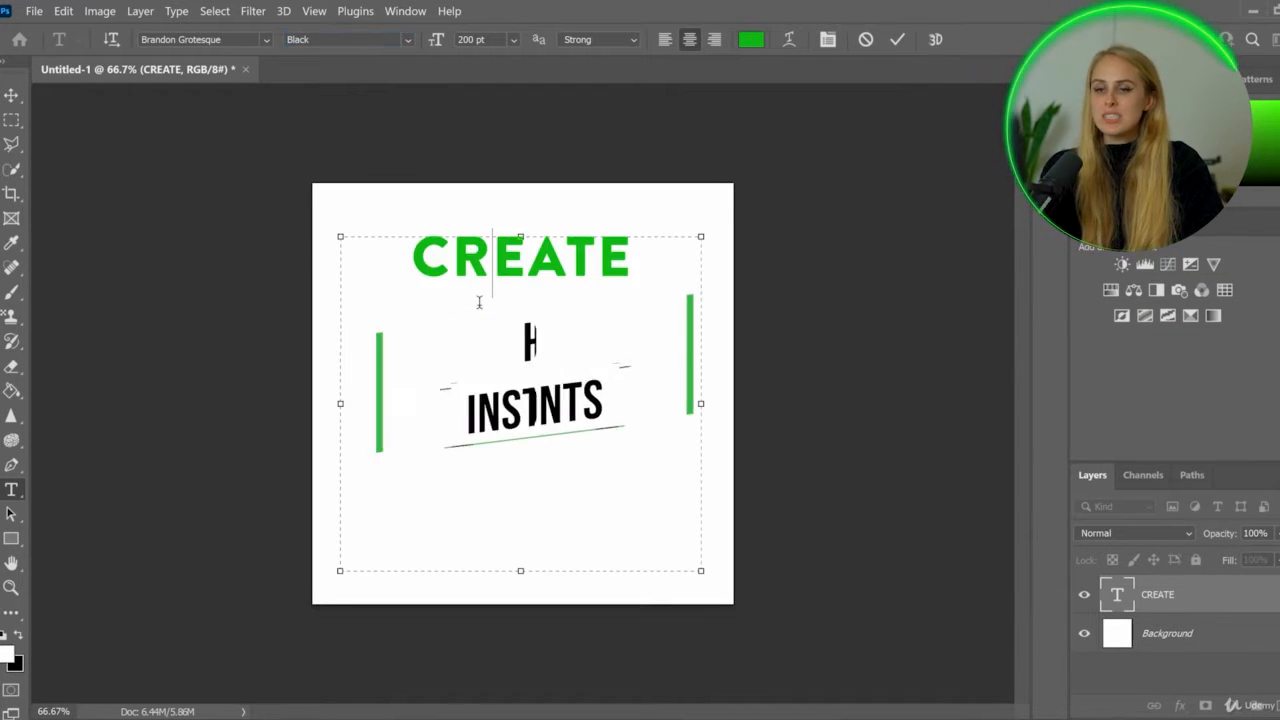
left_click(666, 279)
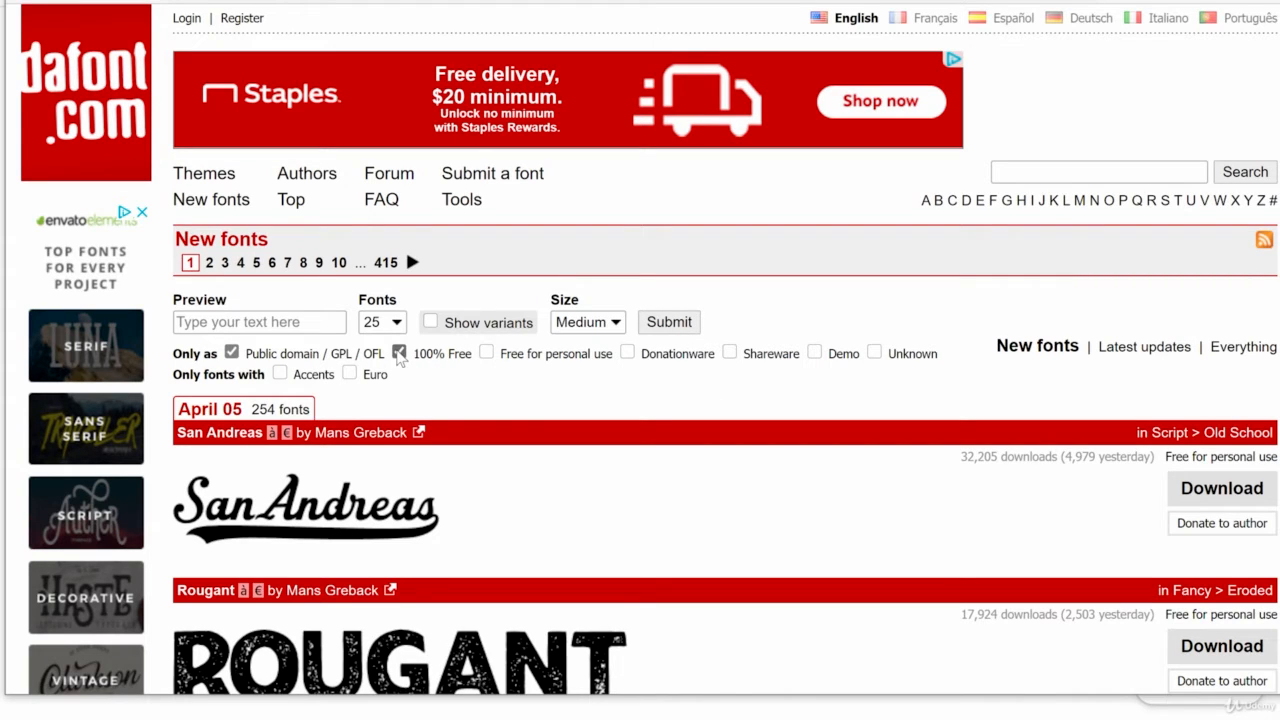
Step: On dafont.com, filter the new fonts to Public domain / GPL / OFL and 100% Free, and download A Amenity Kits
left_click(669, 328)
scroll(613, 176, "down", 4)
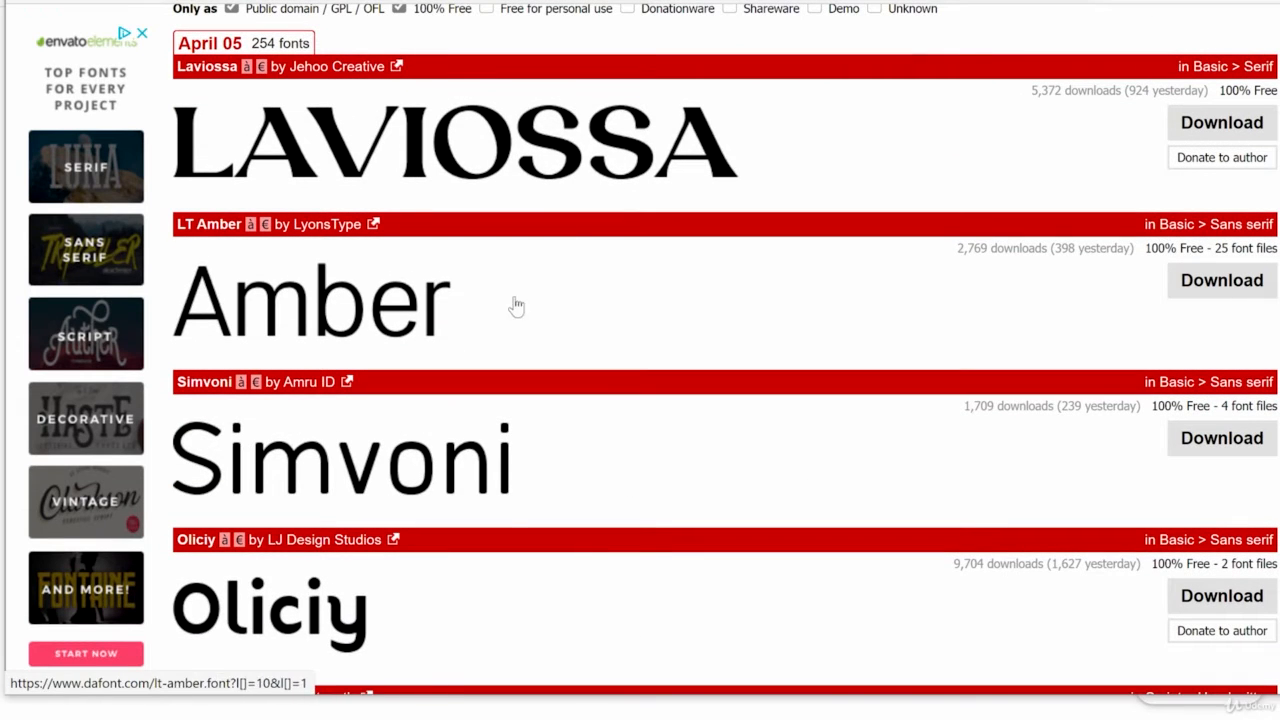
scroll(523, 360, "down", 4)
scroll(871, 489, "down", 8)
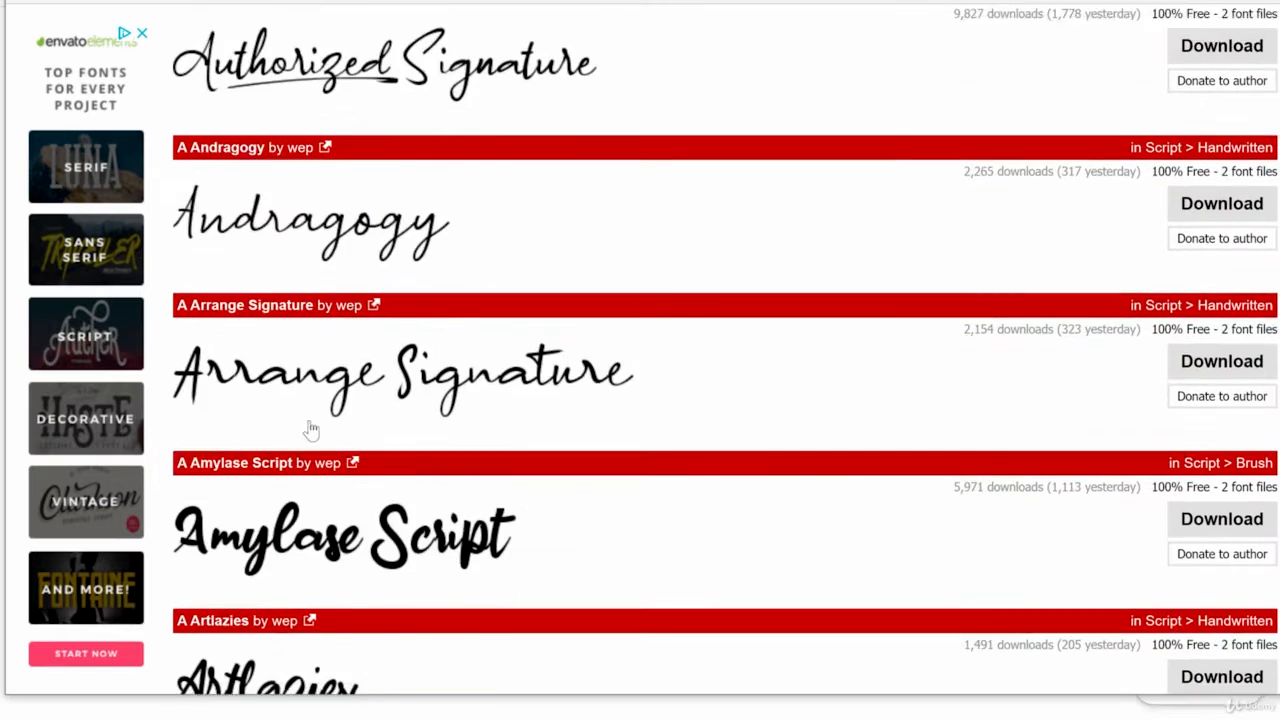
scroll(309, 431, "up", 4)
scroll(449, 320, "up", 4)
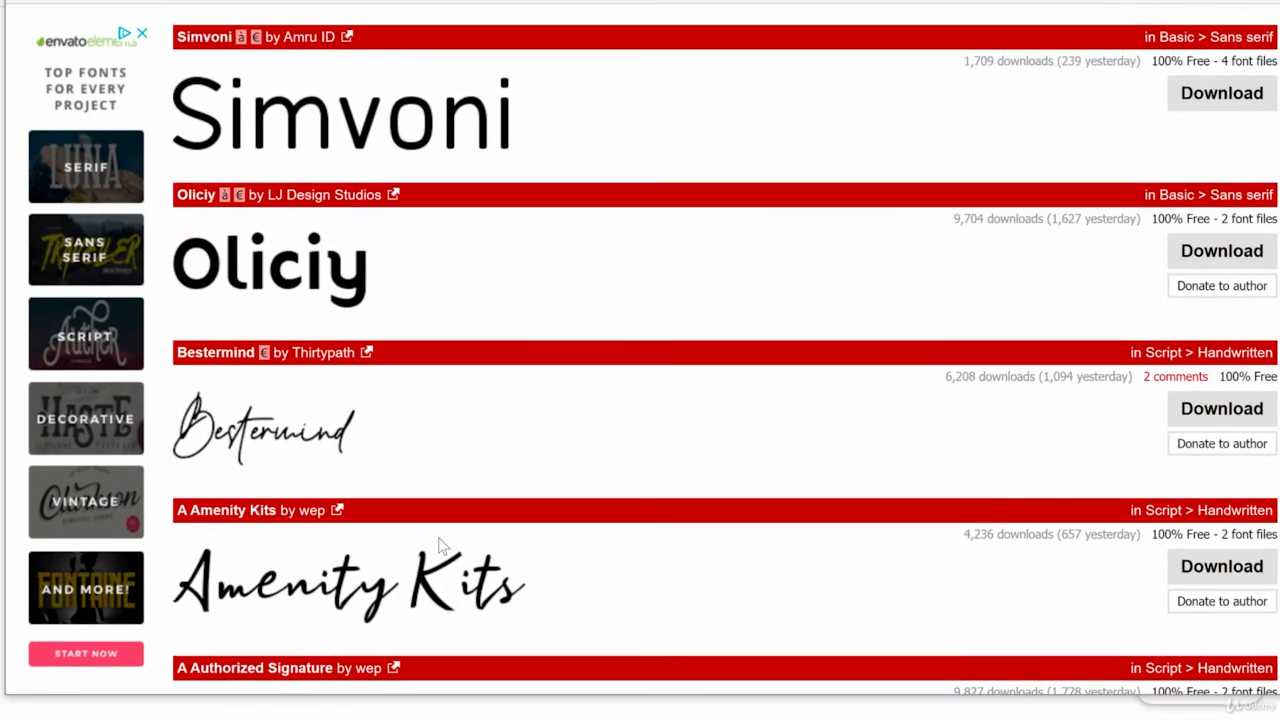
left_click(1214, 568)
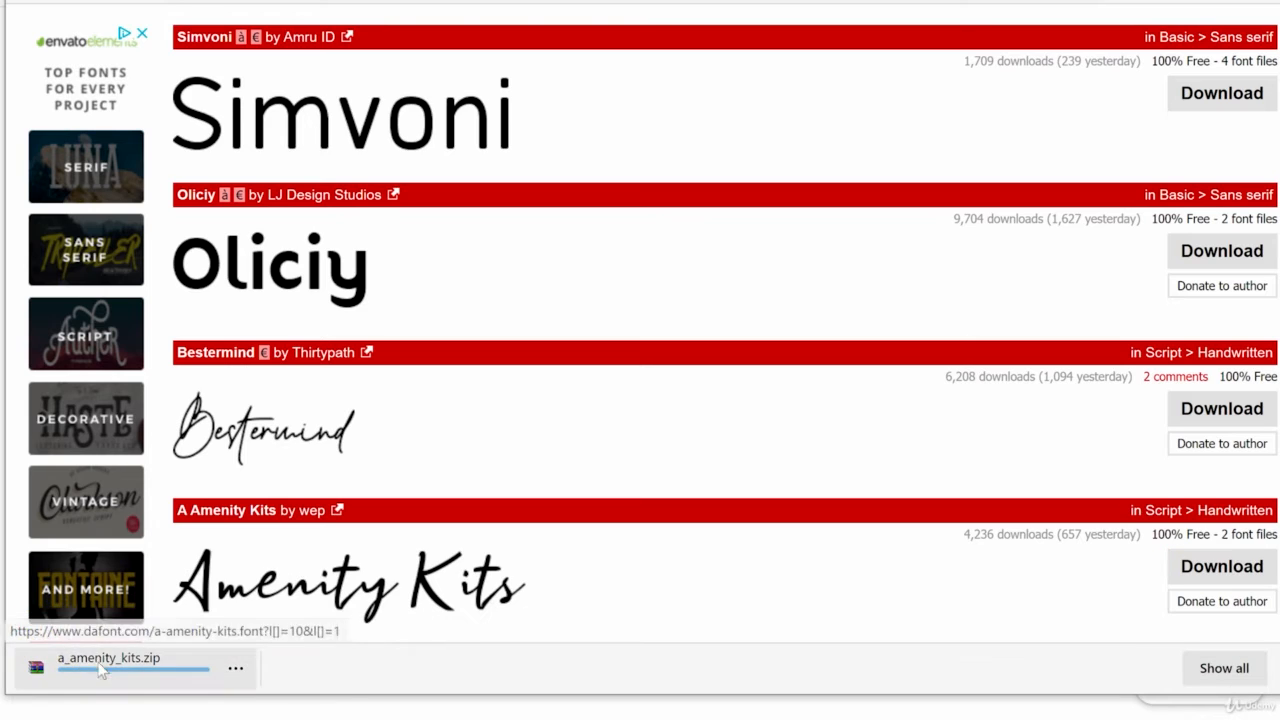
Step: Open the downloaded a_amenity_kits.zip, install the font from aAmenityKits.ttf, and close the font preview and archive
left_click(236, 668)
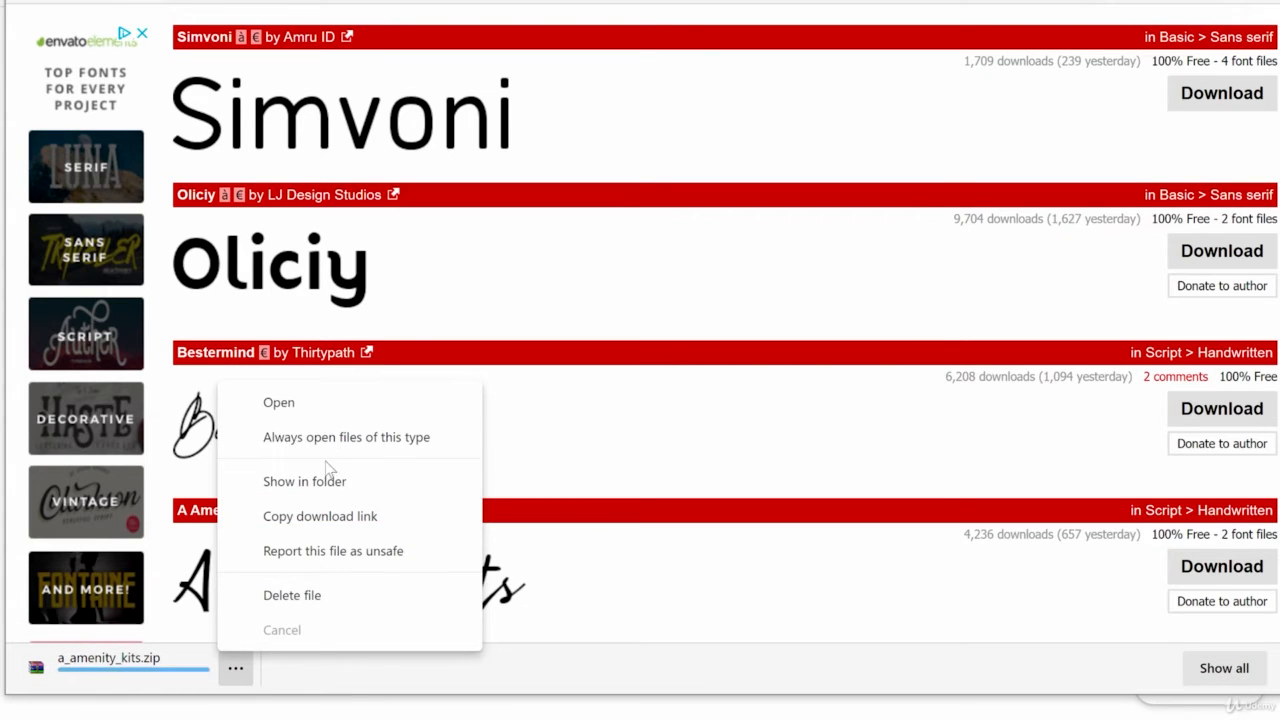
left_click(308, 405)
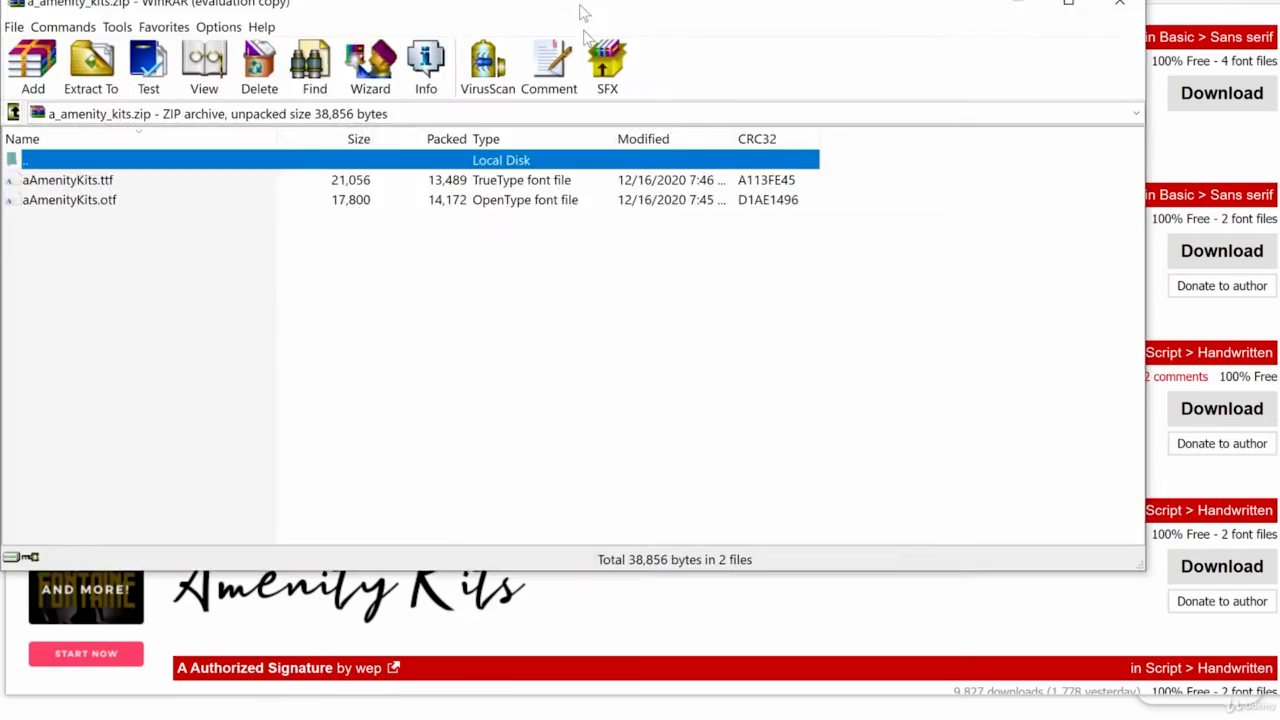
left_click_drag(584, 12, 606, 93)
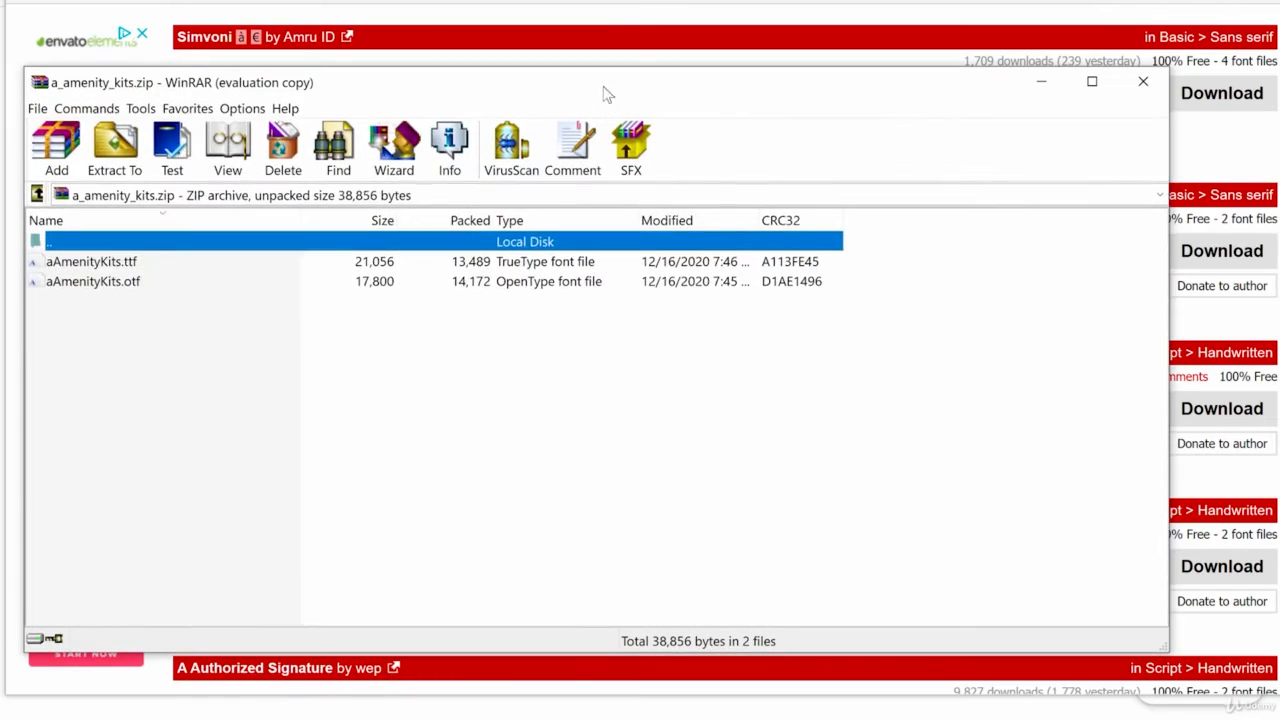
double_click(150, 264)
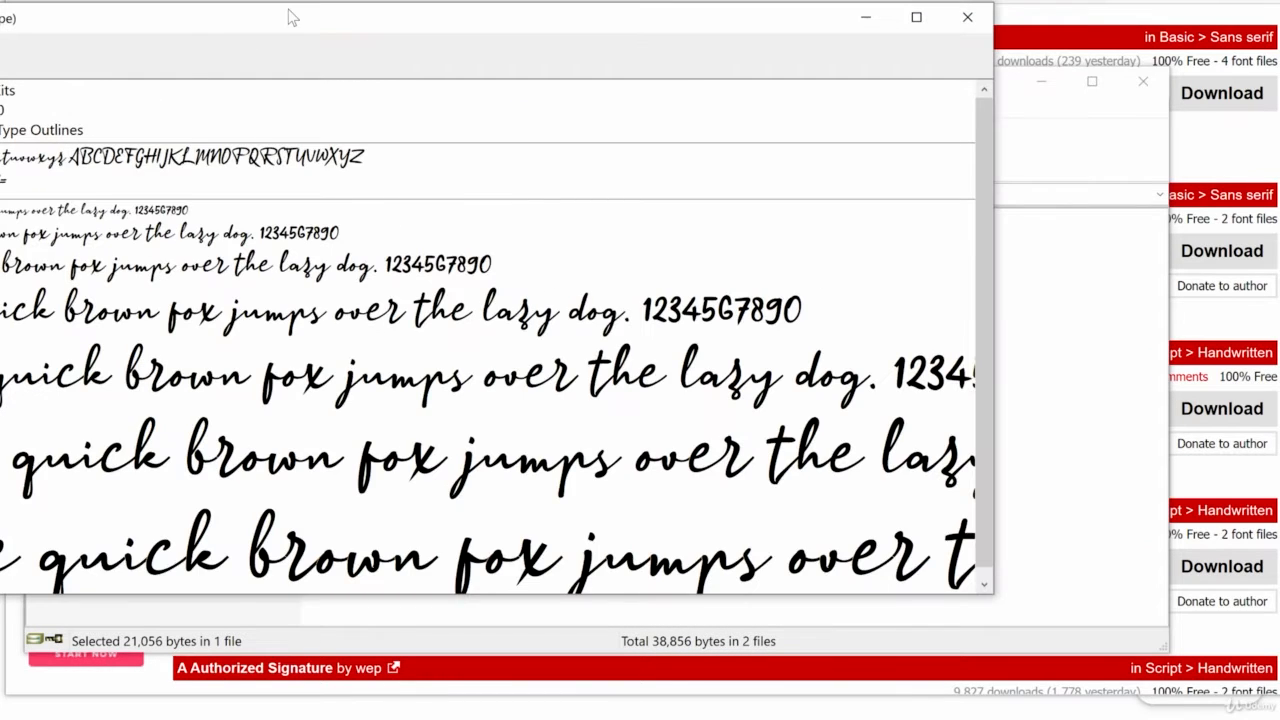
left_click_drag(290, 17, 519, 97)
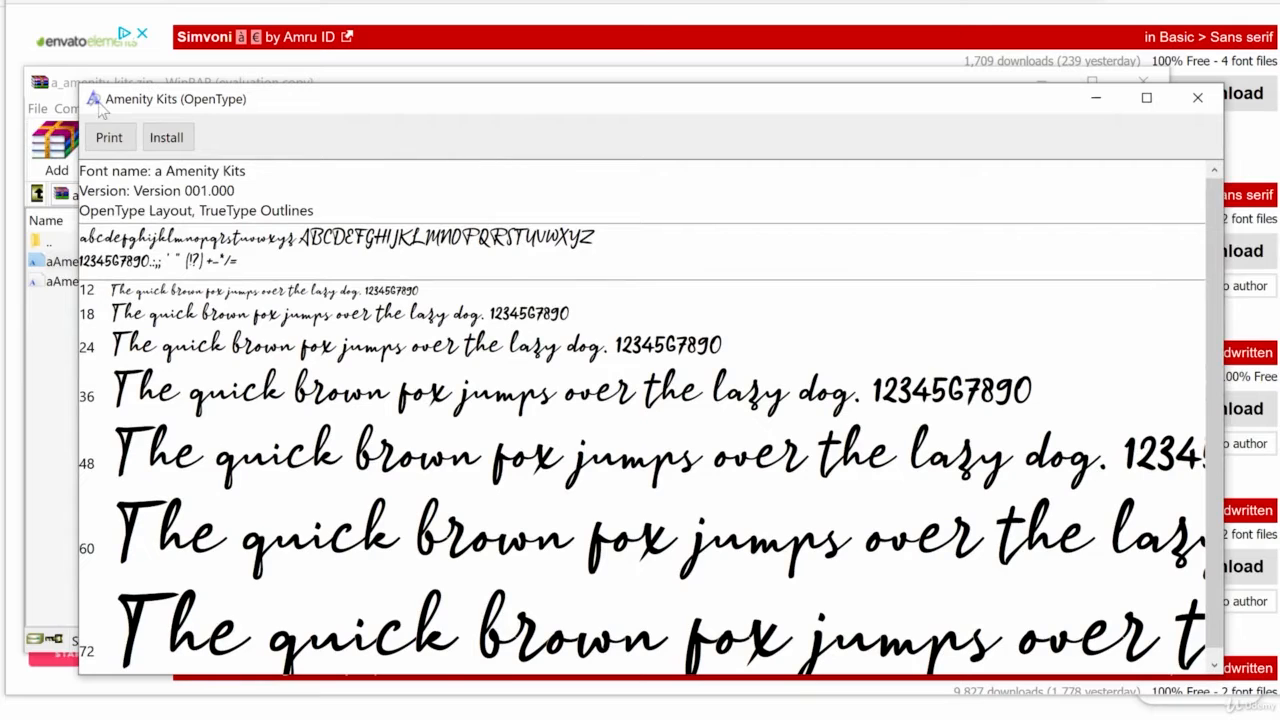
left_click(168, 138)
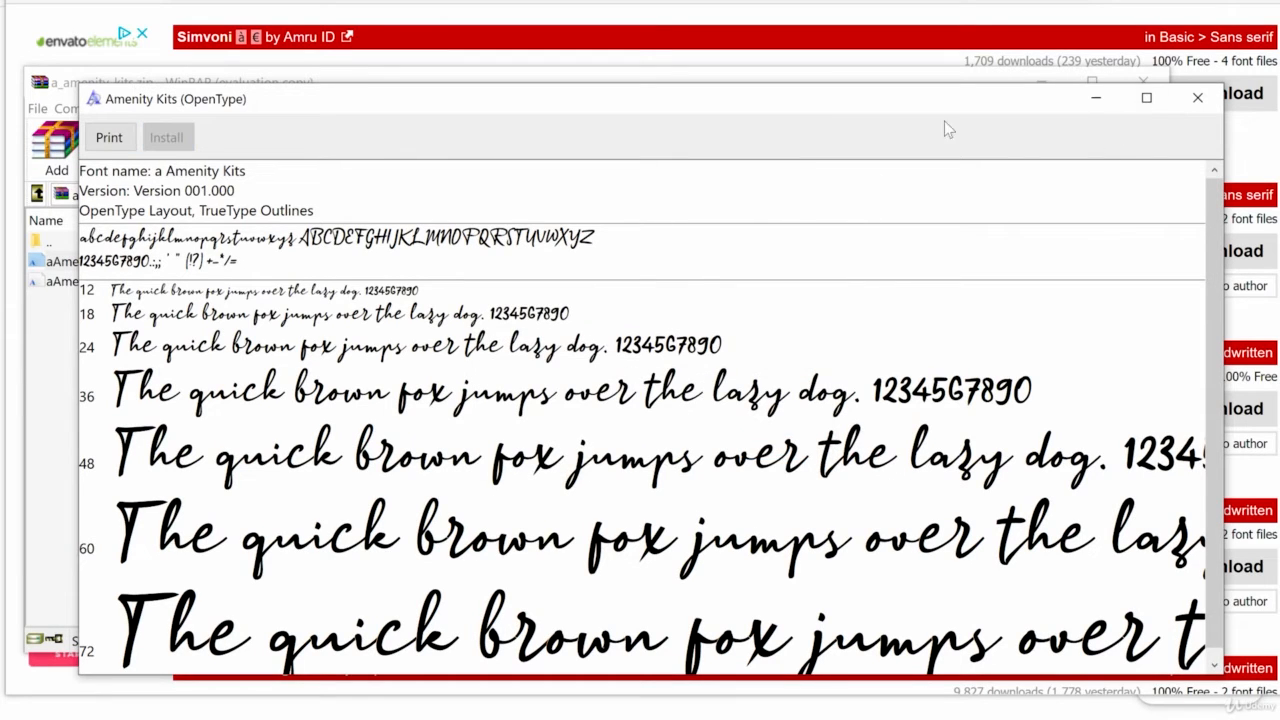
left_click(1197, 97)
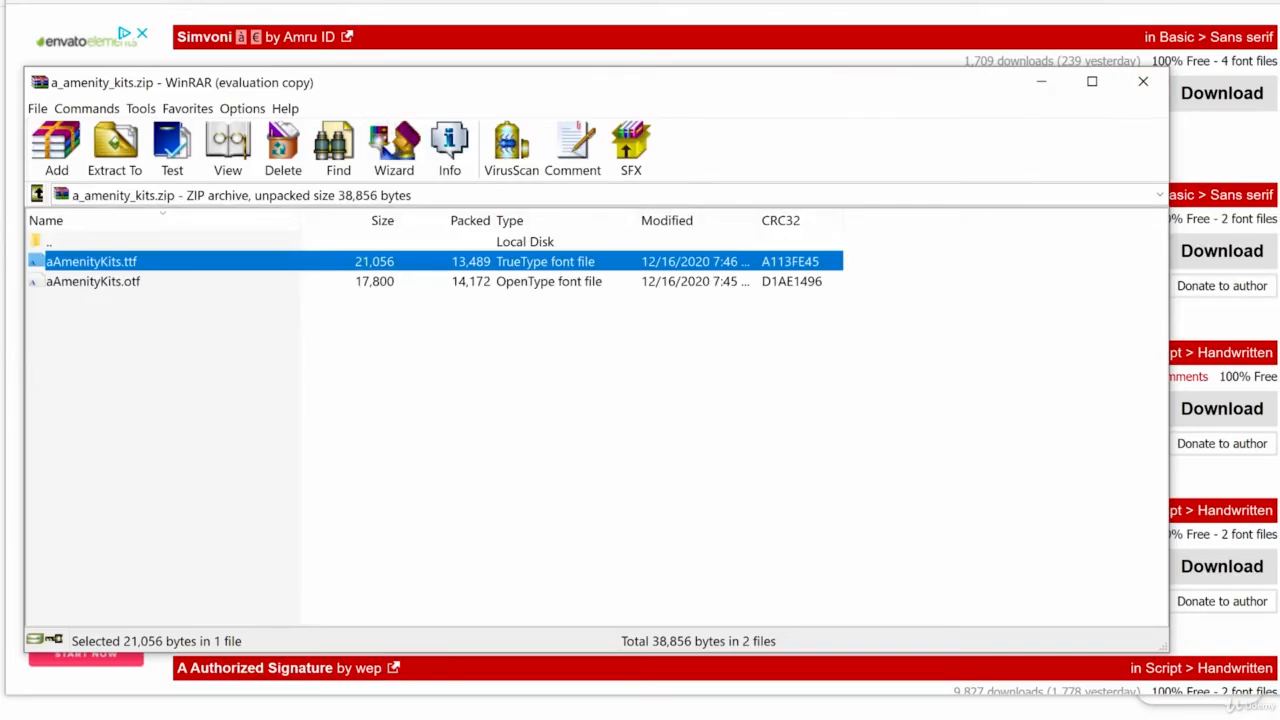
left_click(1143, 81)
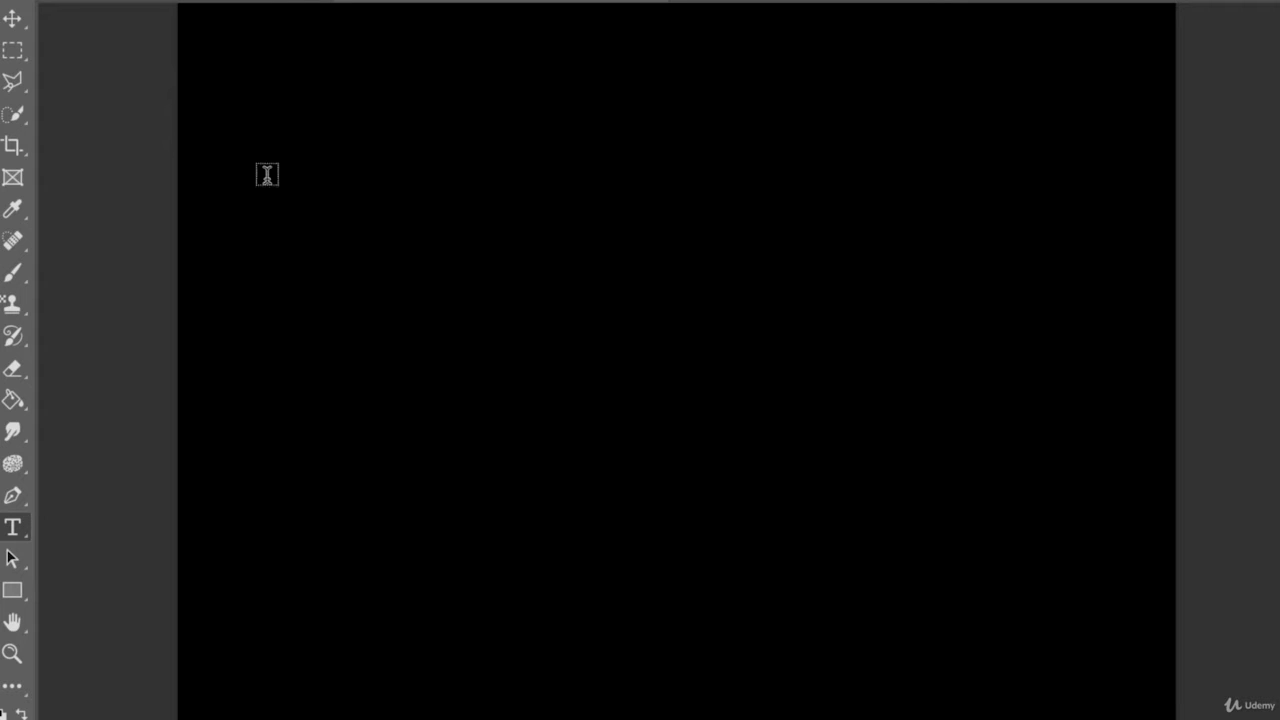
Step: In Create Liquify.psd, draw a text box about 27.1 by 12.3 in, choose the a Amenity Kits font, and enter "New Text"
left_click_drag(267, 176, 1038, 524)
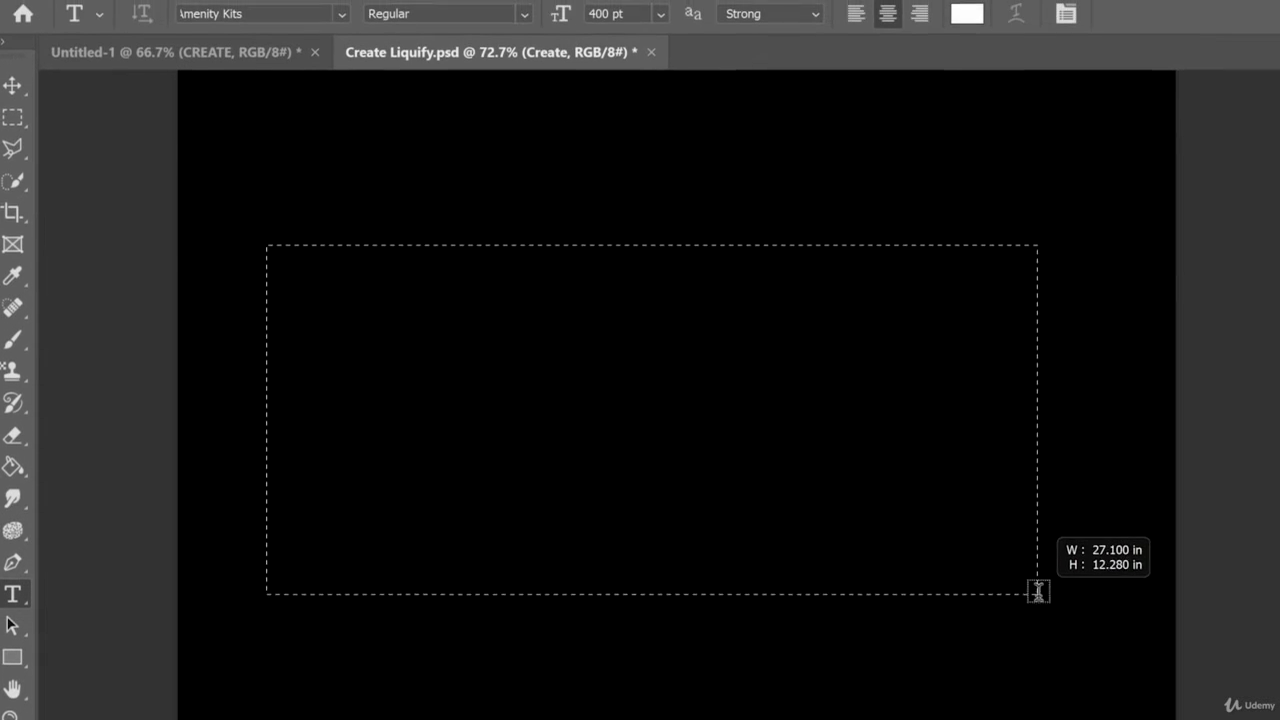
left_click_drag(1038, 591, 1038, 591)
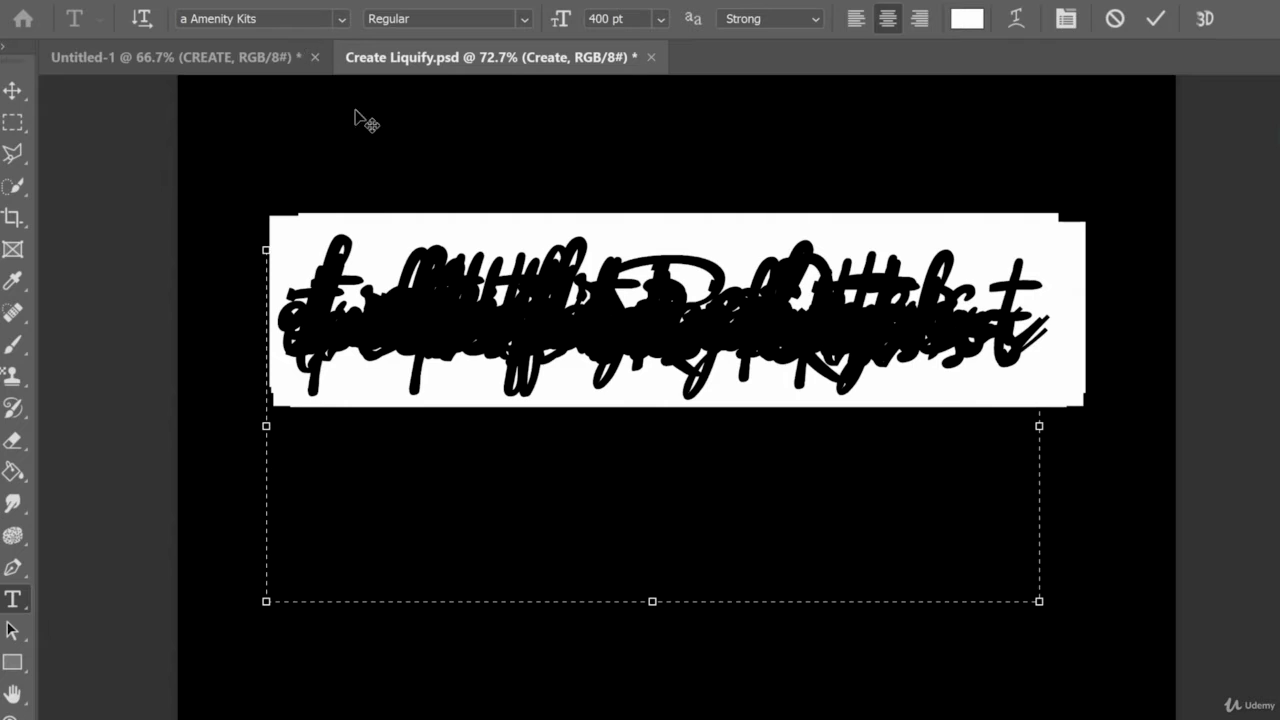
left_click(338, 20)
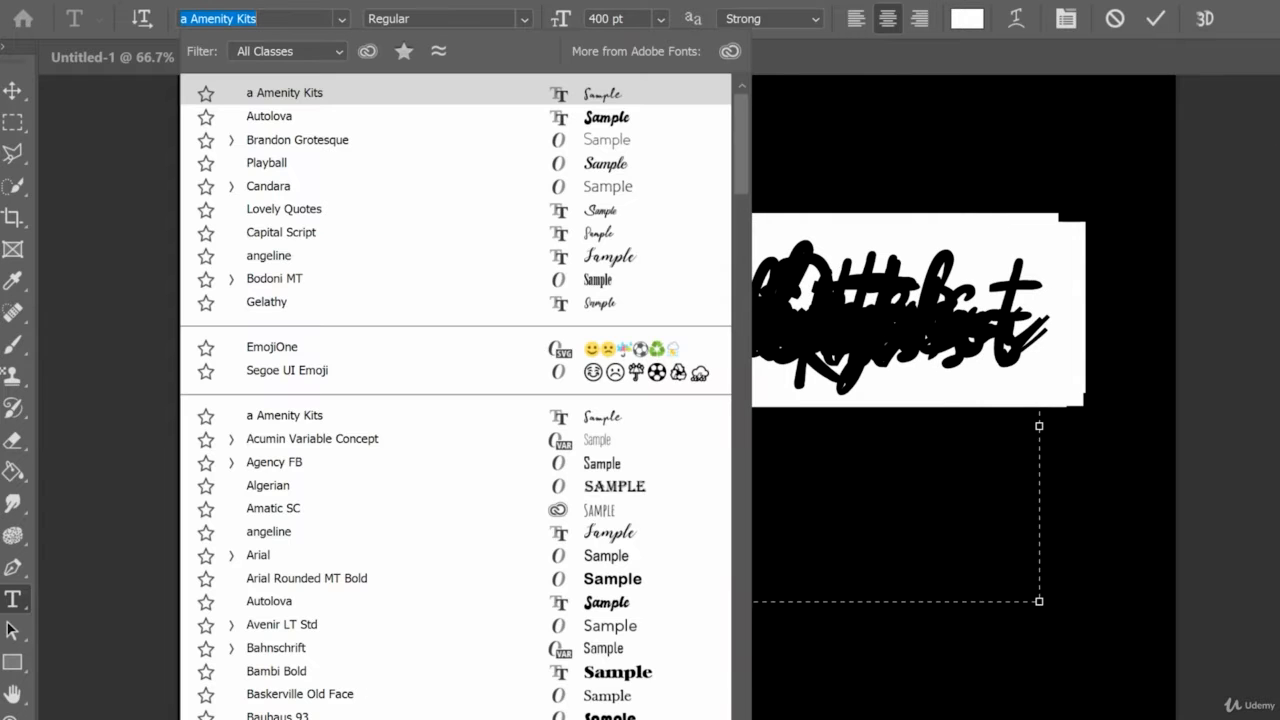
left_click(298, 96)
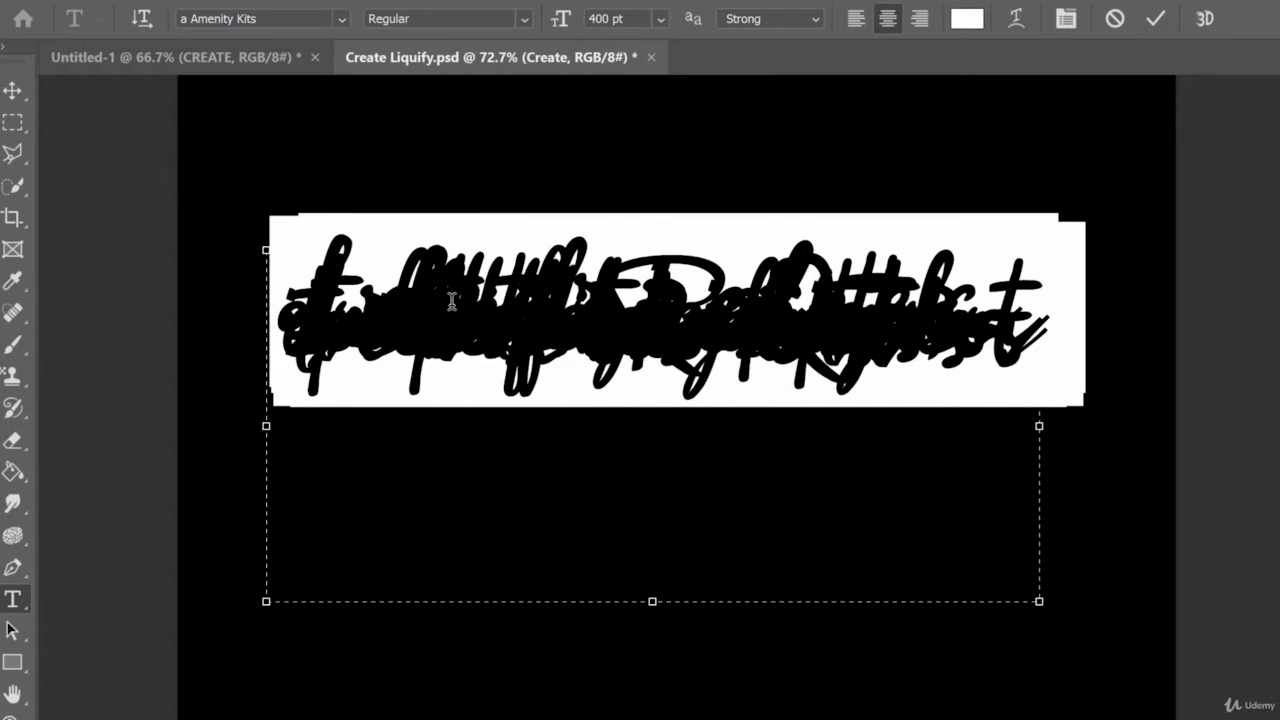
type("New Text")
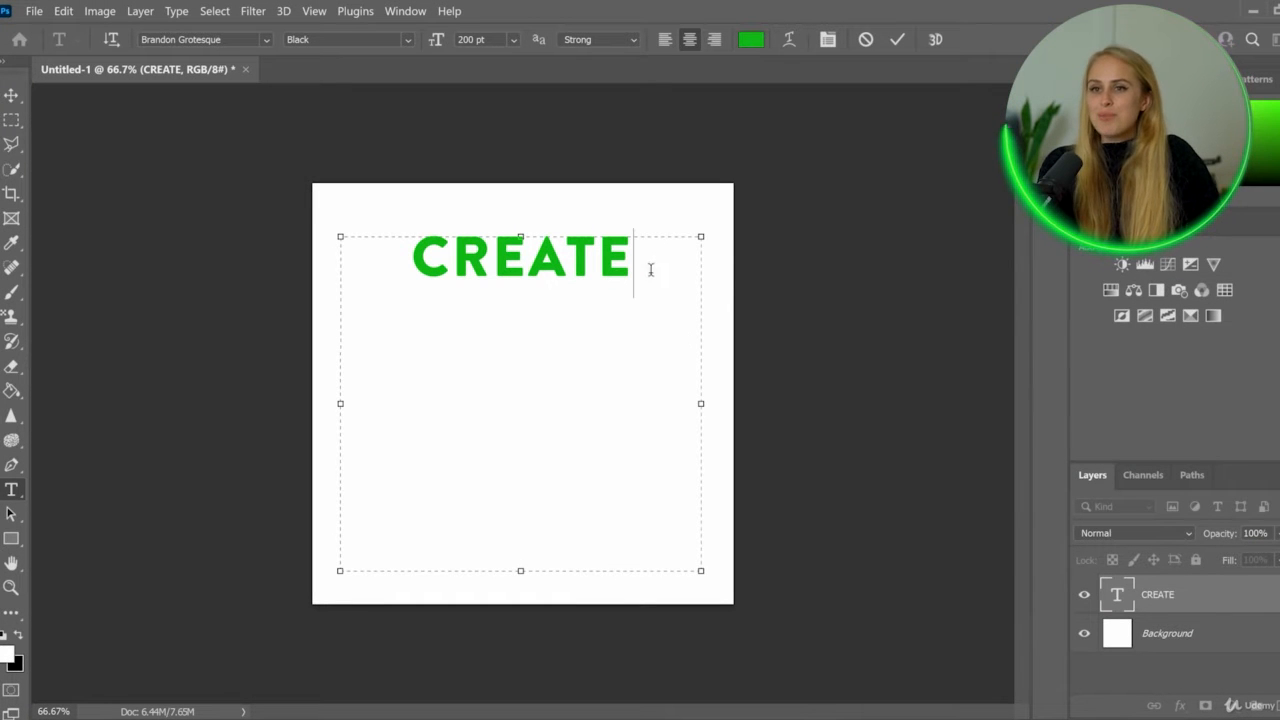
Step: In Untitled-1, copy the word CREATE and shorten its text box to just below the word
left_click_drag(641, 258, 345, 250)
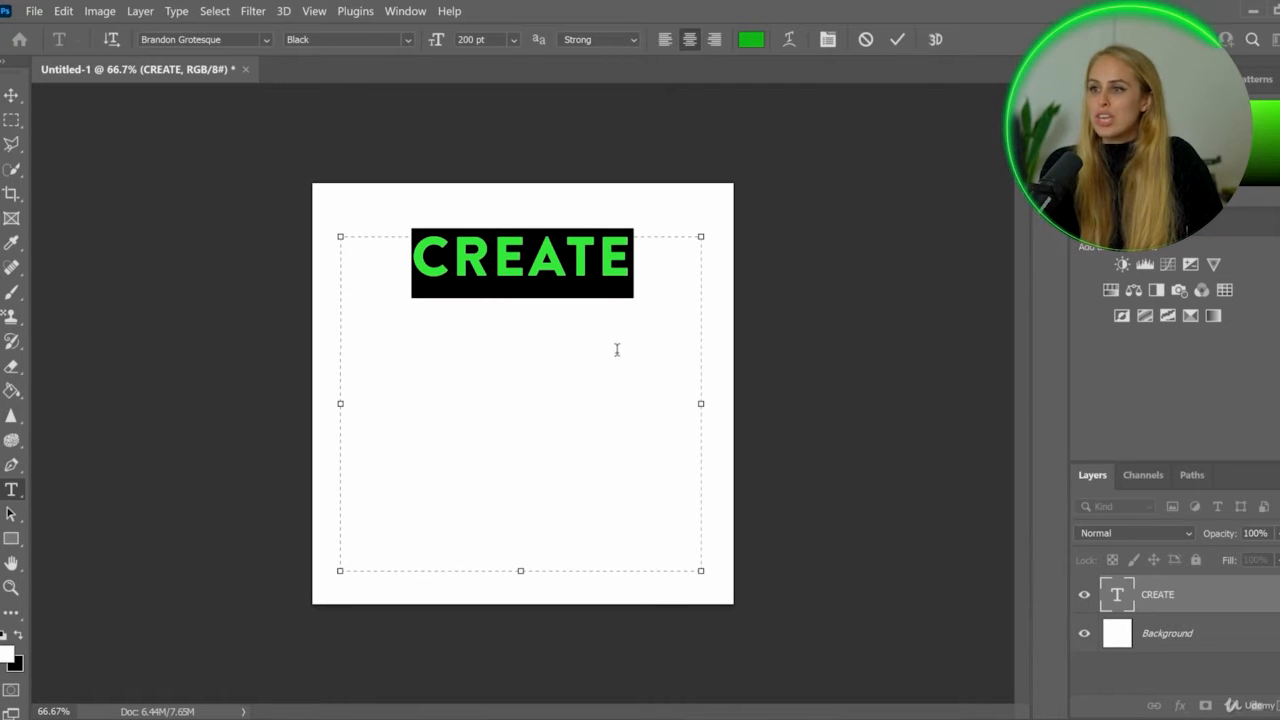
left_click(667, 283)
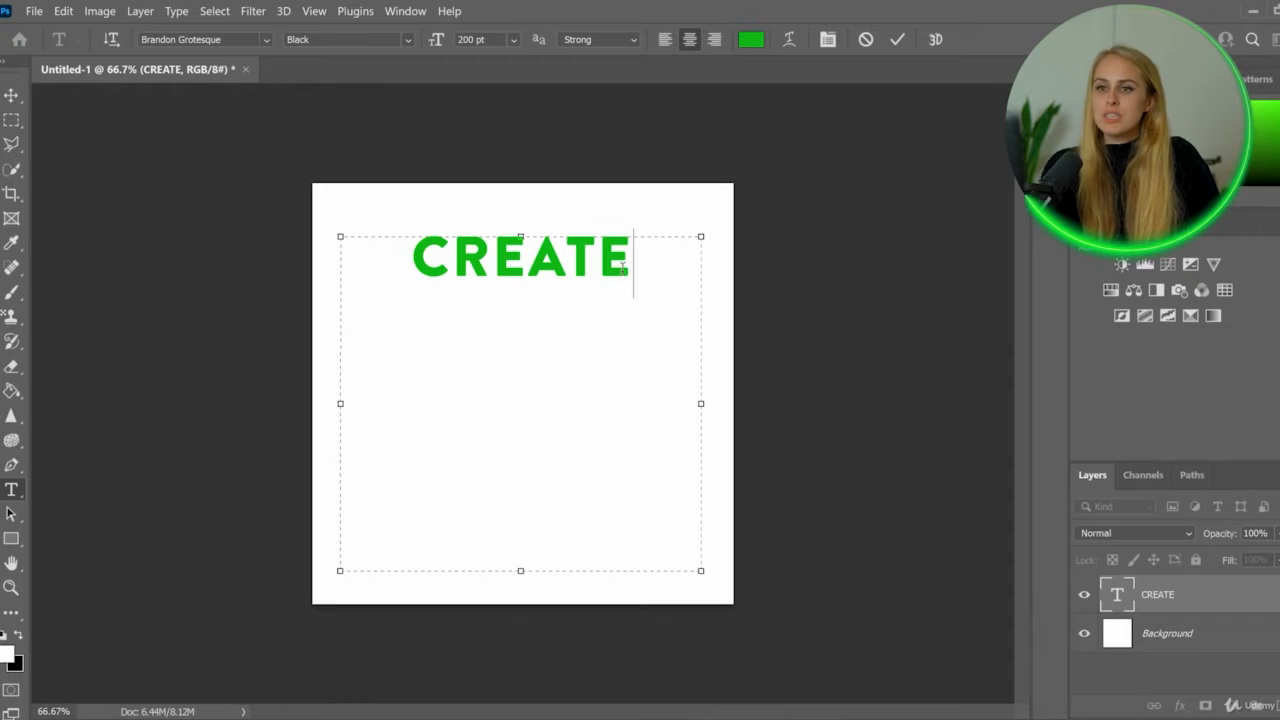
left_click_drag(624, 265, 359, 253)
key("ctrl+c")
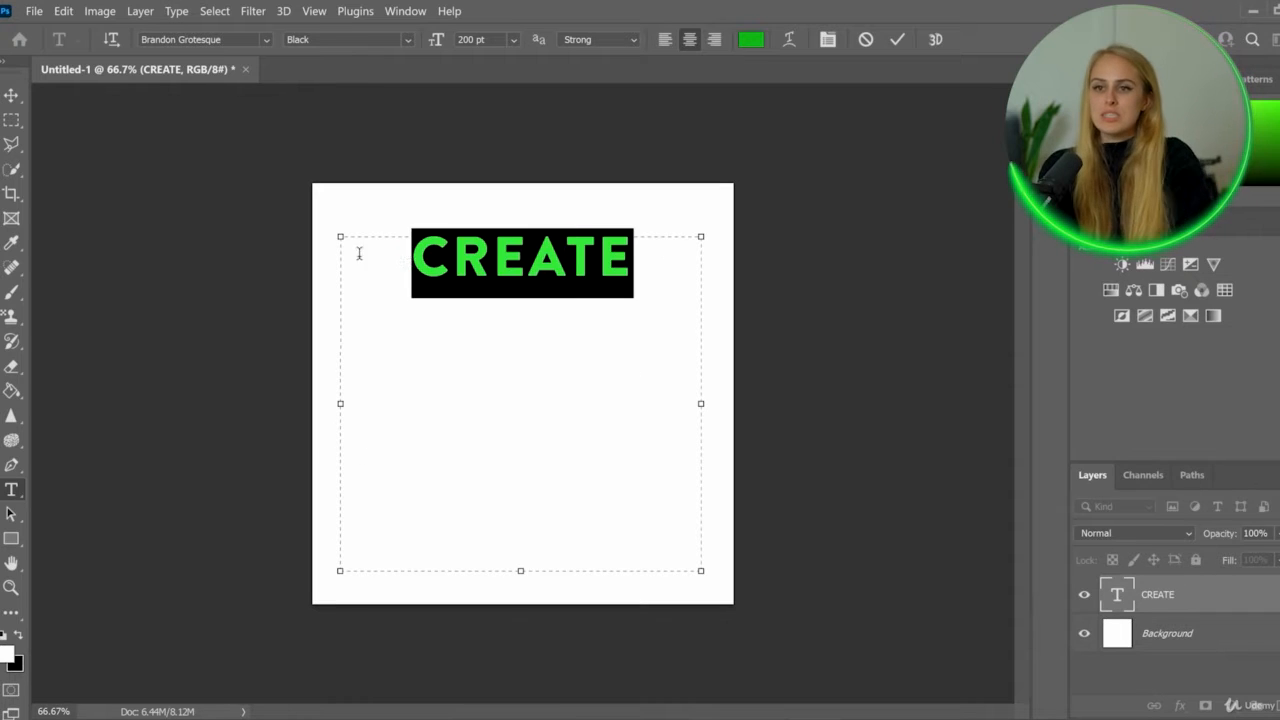
left_click(672, 266)
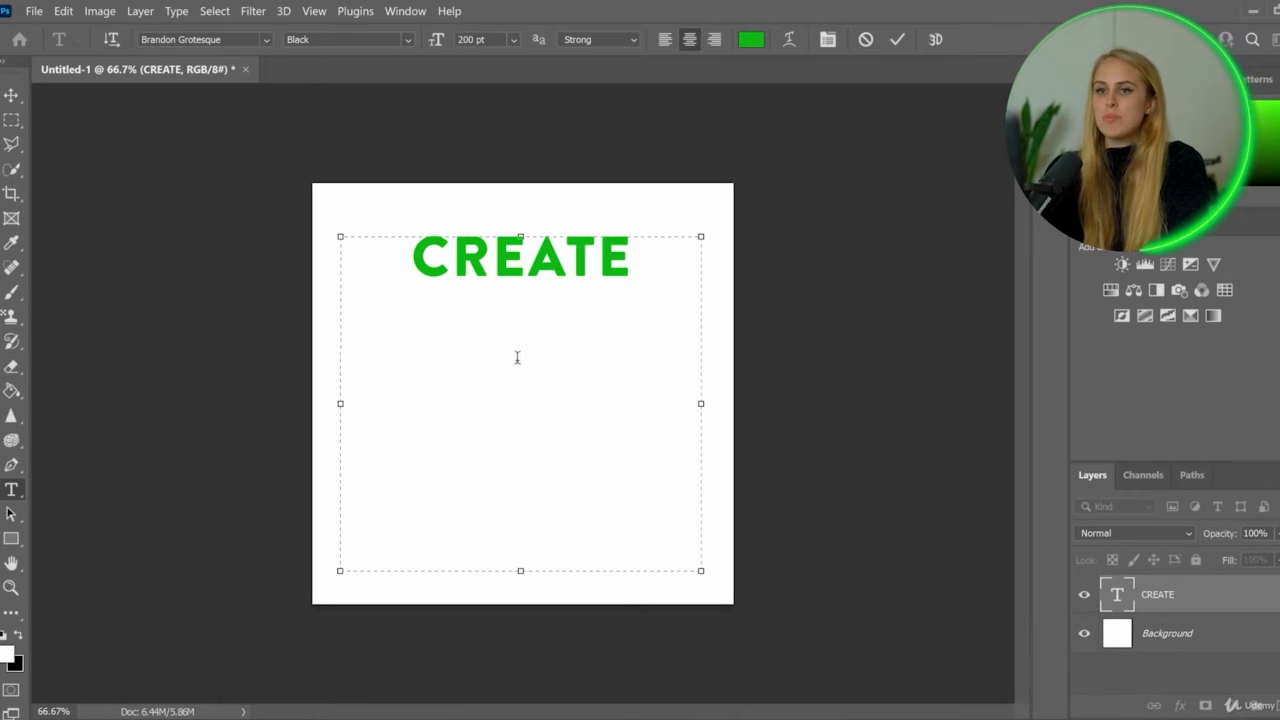
left_click_drag(530, 577, 513, 307)
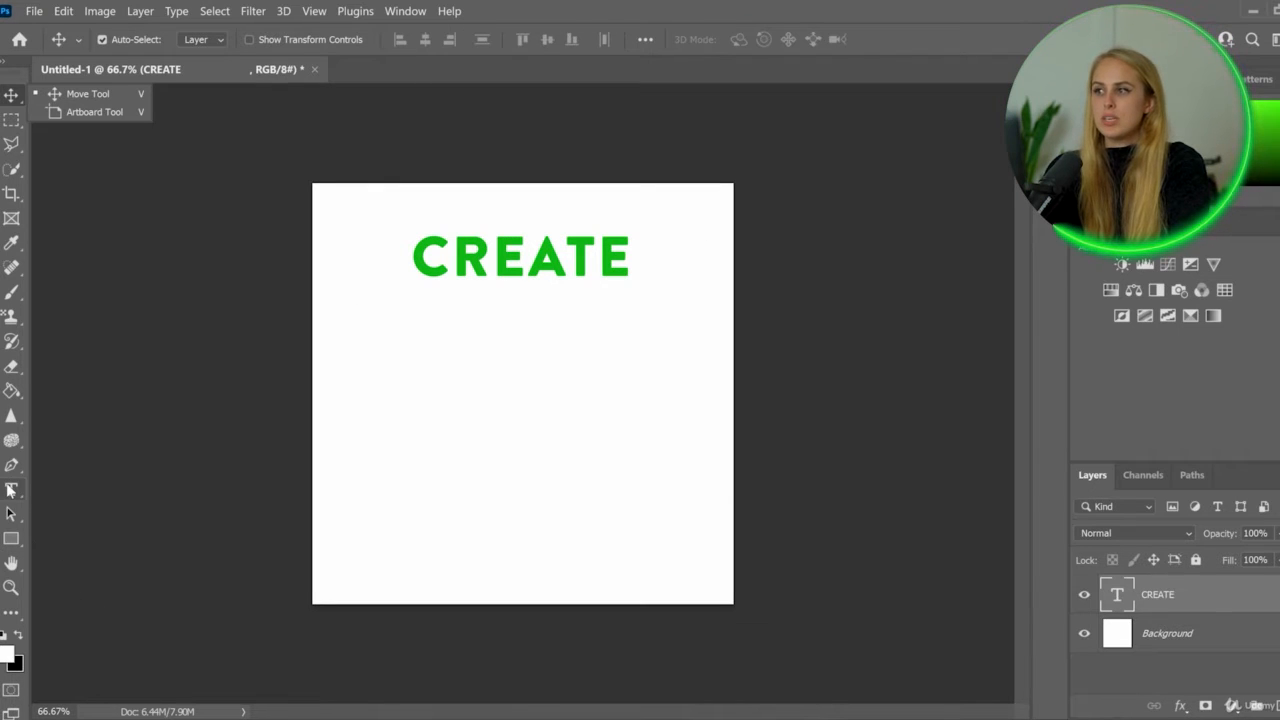
Step: Add a text box about 8.6 in high below the first word, paste CREATE into it, and widen the box
left_click(11, 489)
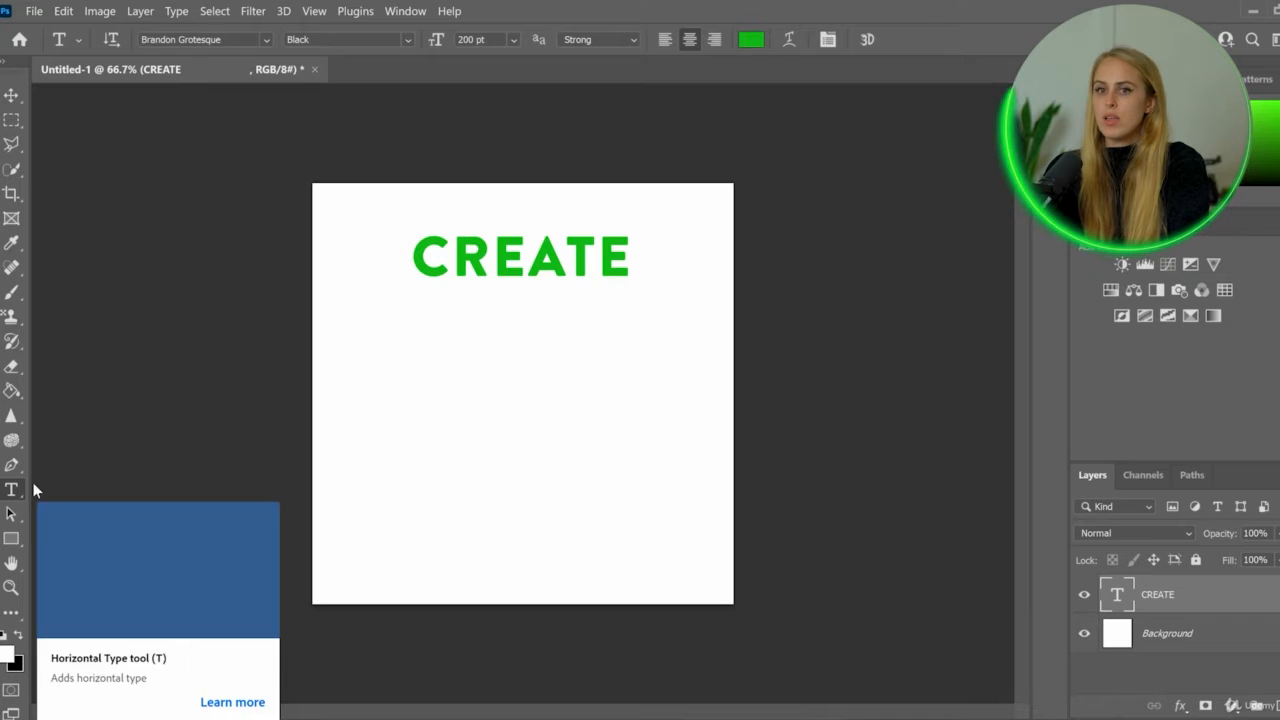
left_click_drag(401, 303, 548, 426)
left_click_drag(398, 390, 376, 390)
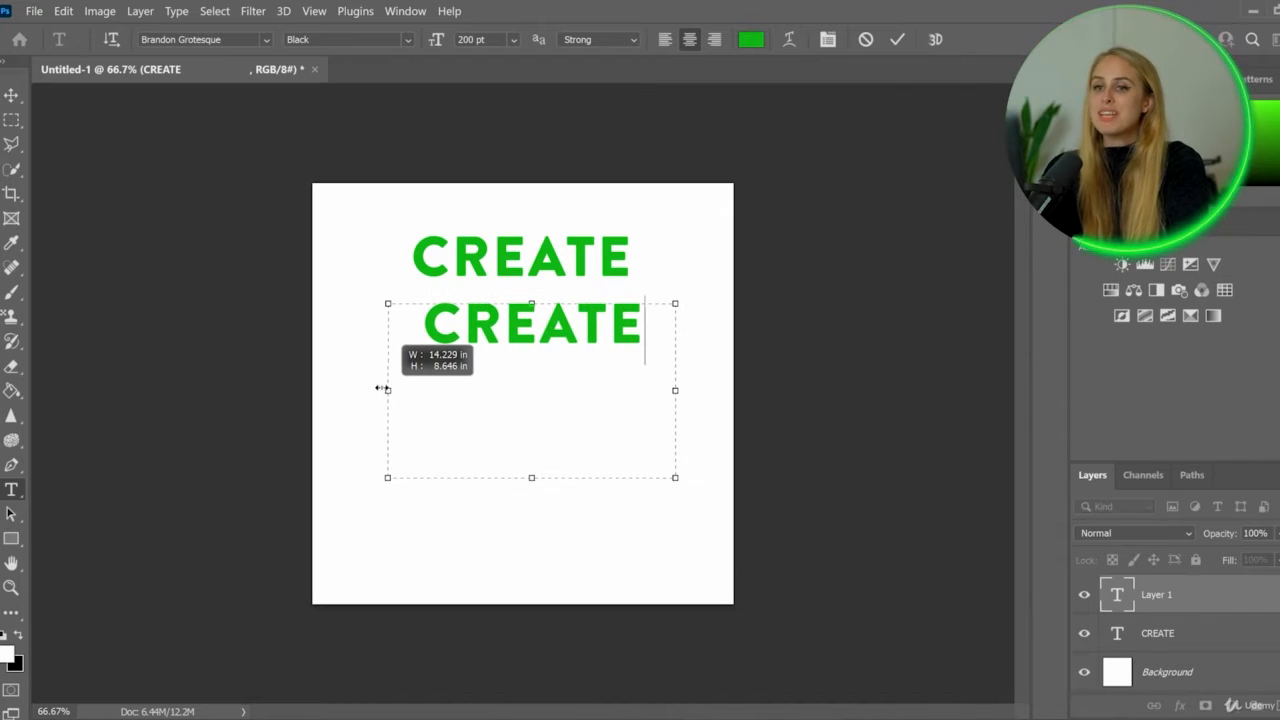
right_click(11, 95)
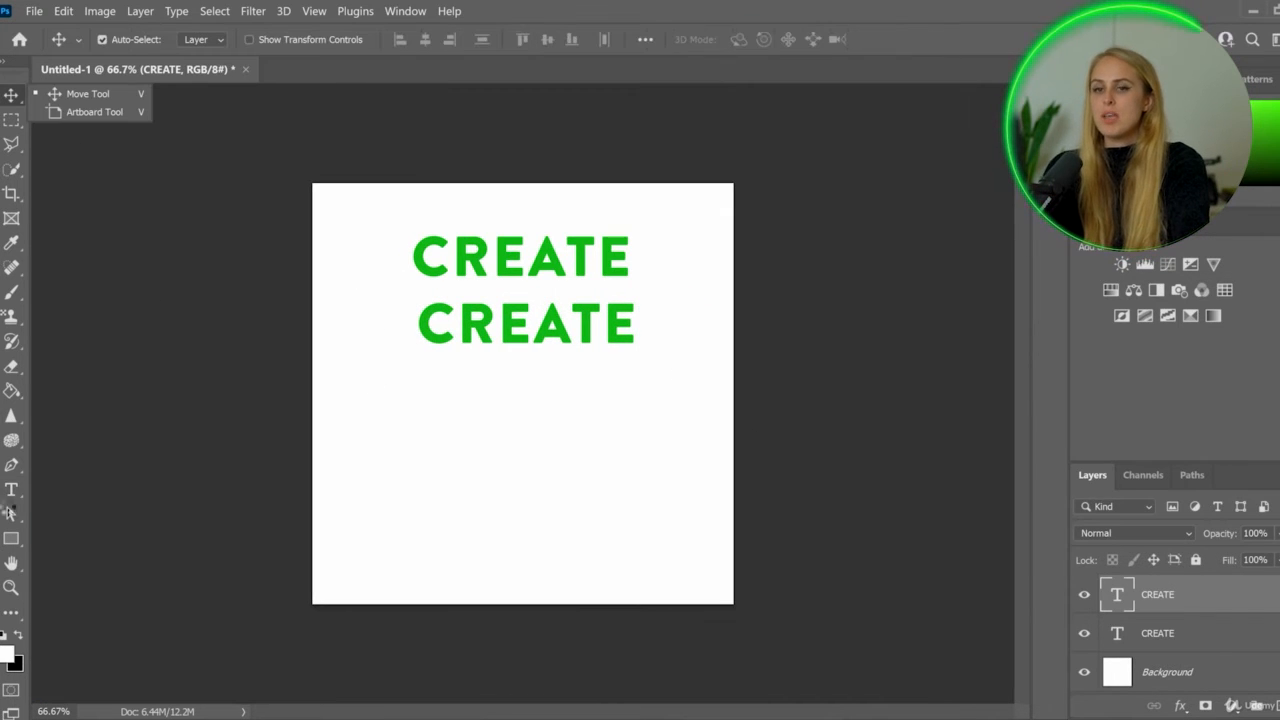
Step: Add two more text boxes further down the canvas and paste CREATE into each
left_click(12, 490)
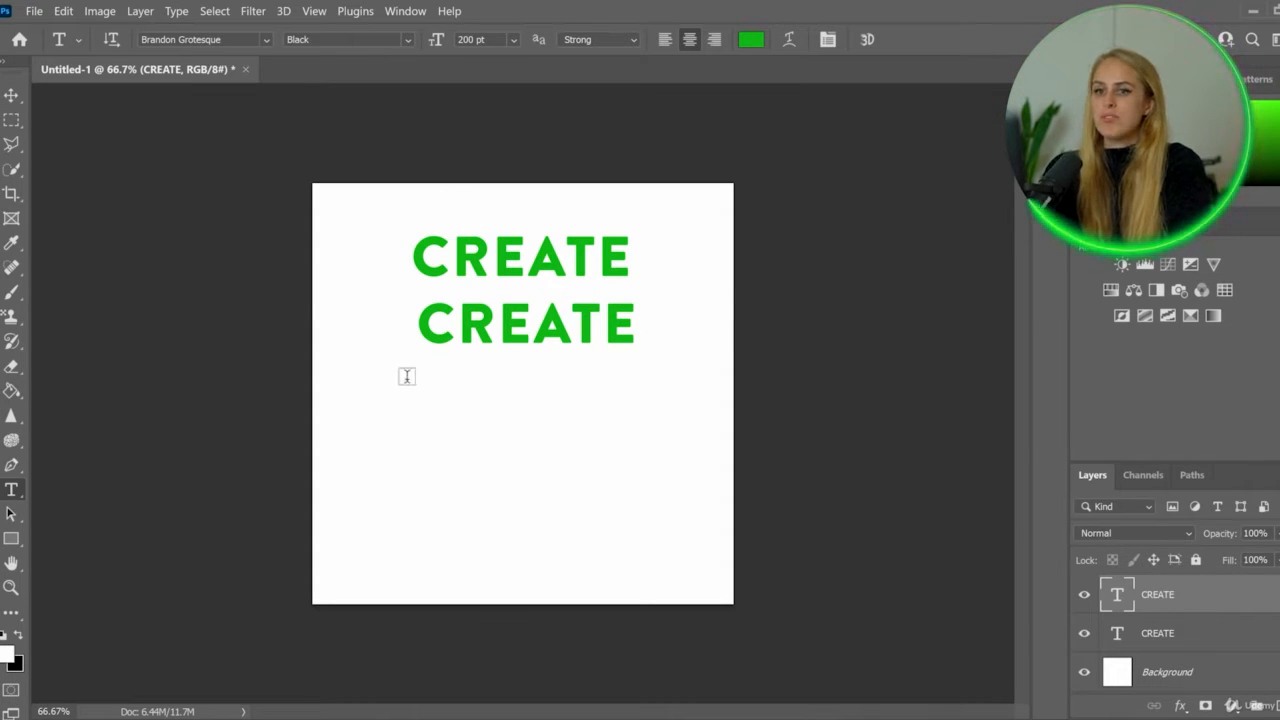
left_click_drag(407, 376, 639, 506)
key("ctrl+v")
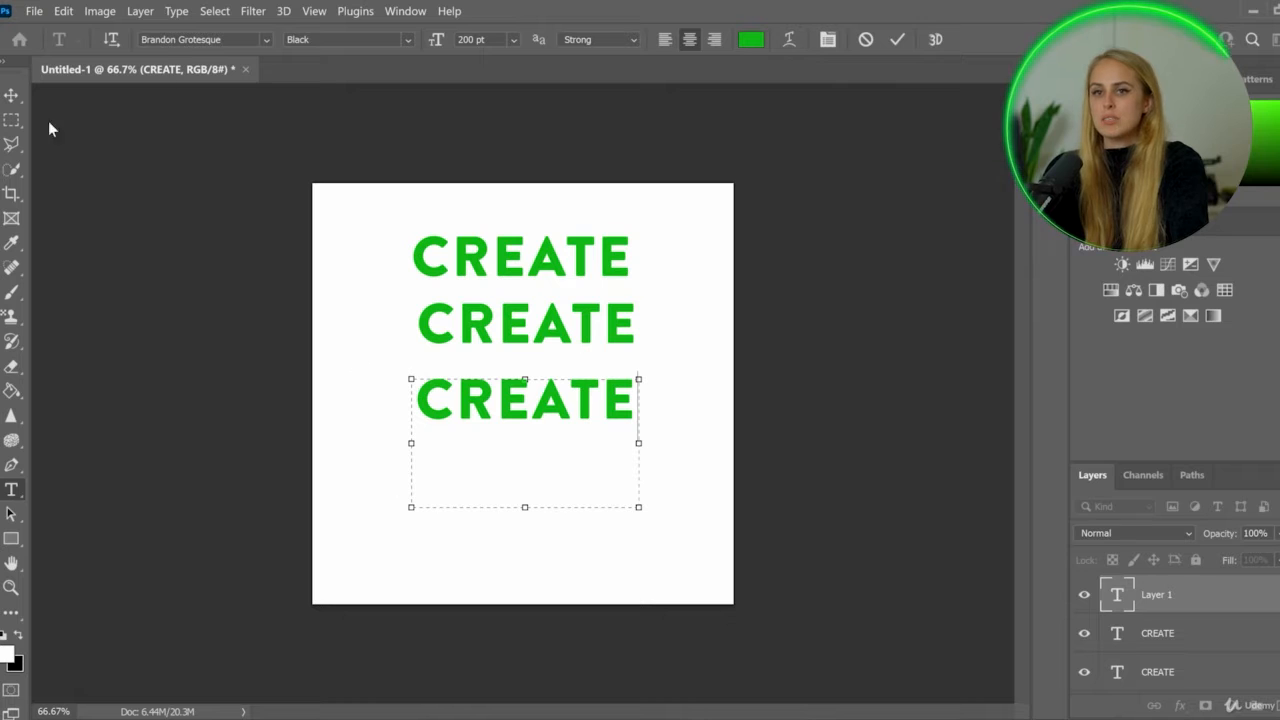
key("ctrl+v")
Step: Move the four CREATE texts one by one into an evenly spaced vertical stack
left_click(11, 98)
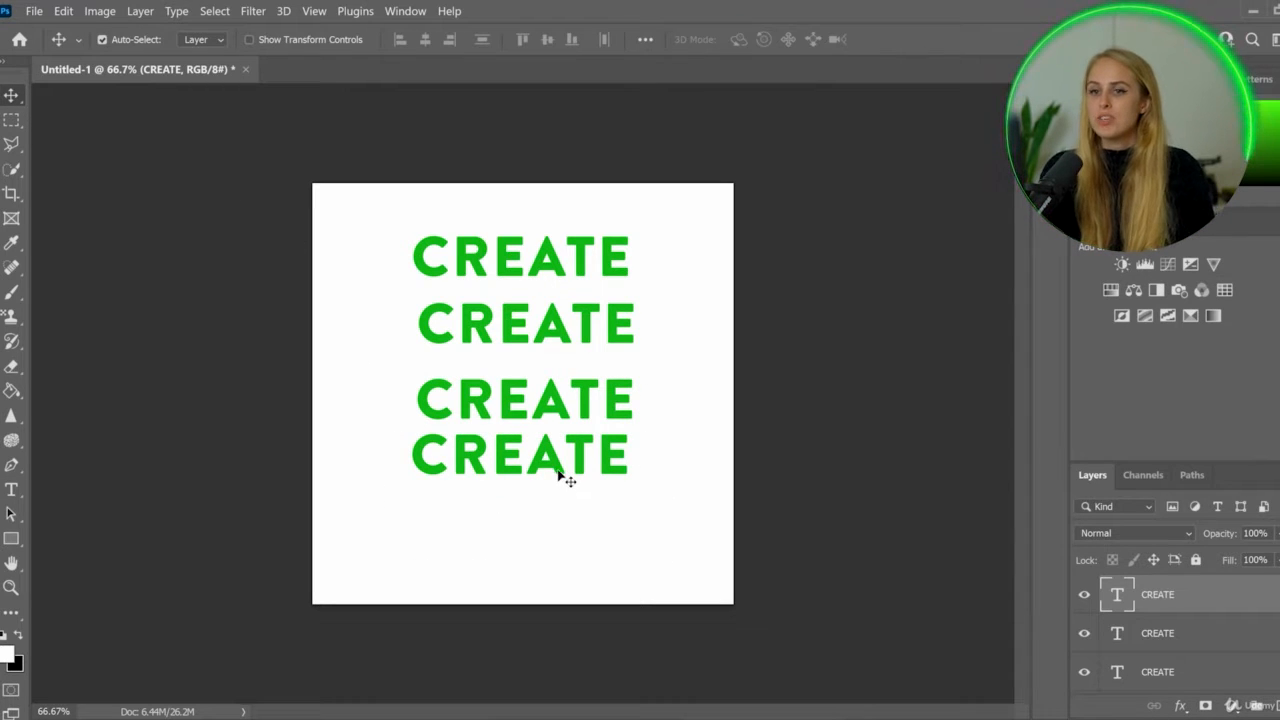
left_click_drag(560, 476, 560, 513)
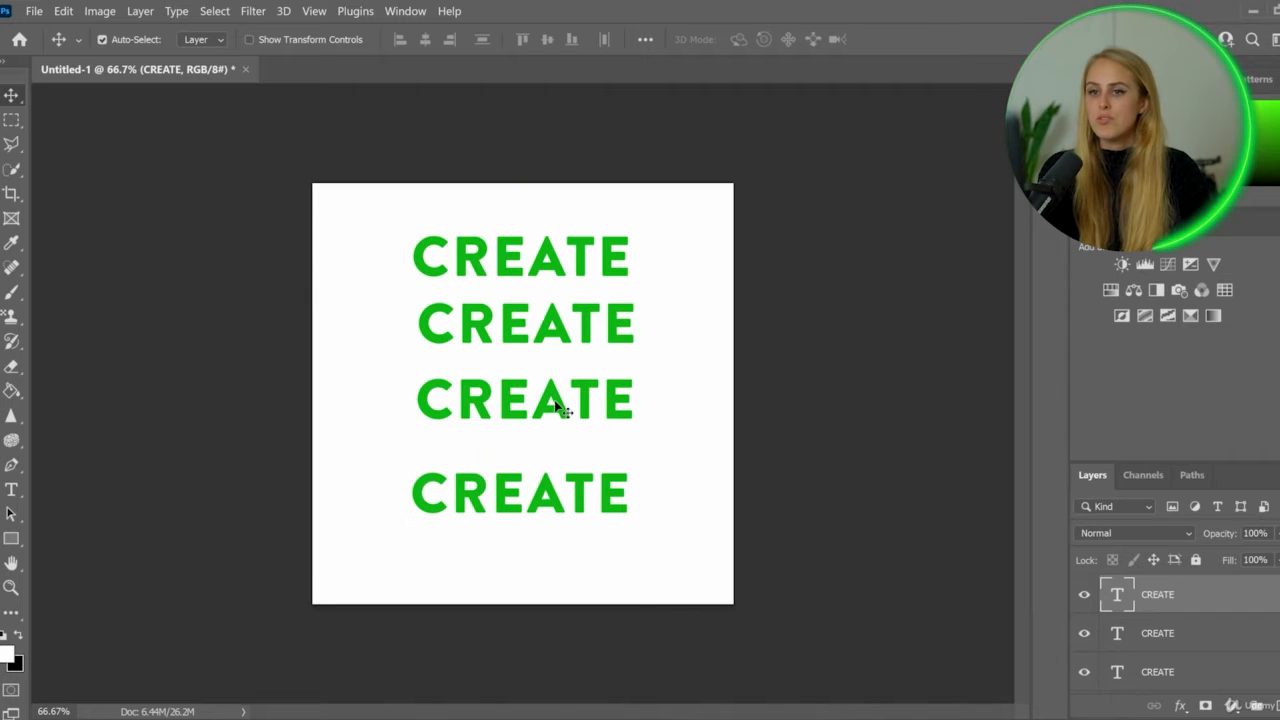
mouse_move(555, 402)
left_mouse_down()
mouse_move(541, 406)
mouse_move(549, 414)
left_mouse_up()
left_click_drag(557, 322, 550, 325)
left_click_drag(550, 254, 551, 258)
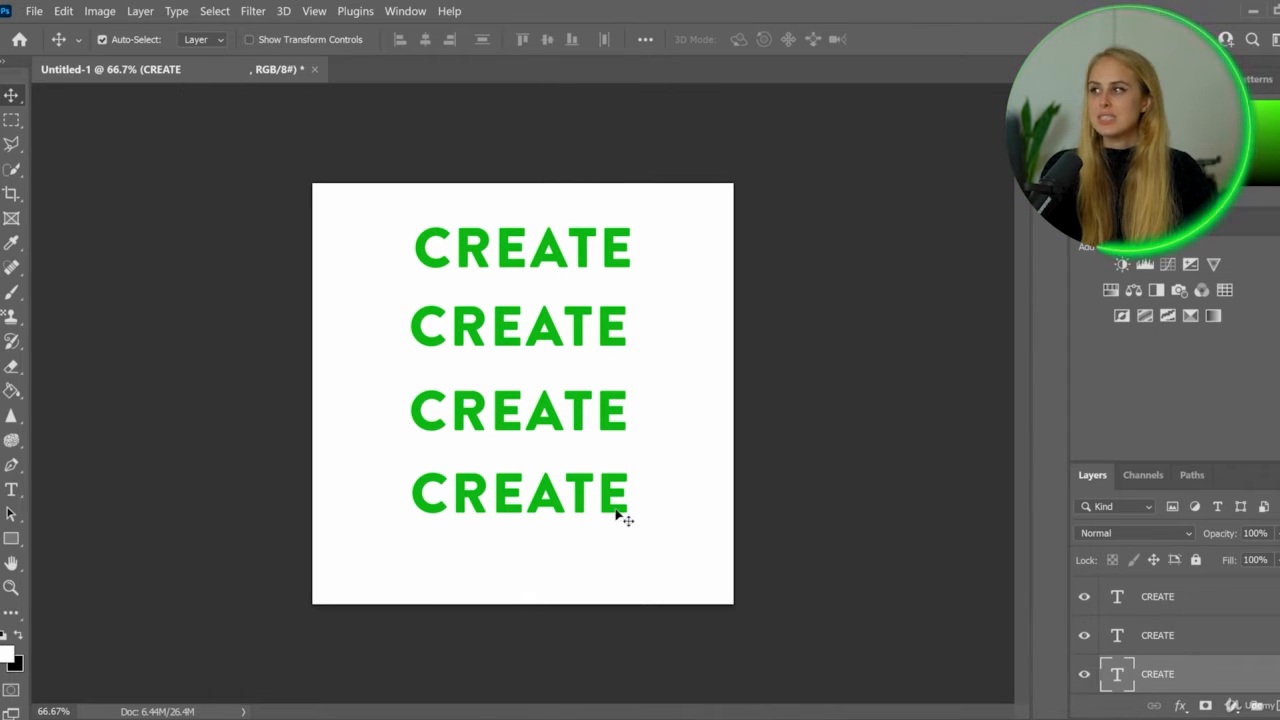
Step: Select all four CREATE text layers and move them together slightly lower to center the stack on the canvas
scroll(1245, 638, "up", 1)
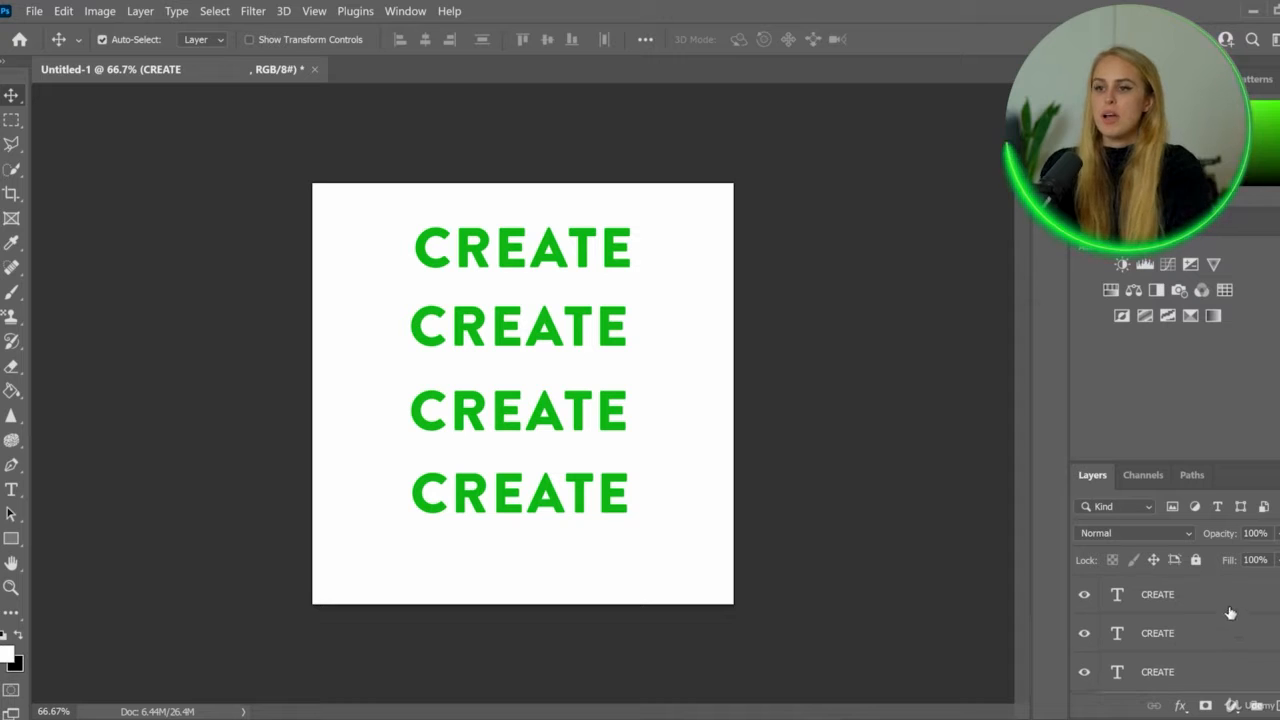
scroll(1218, 619, "down", 1)
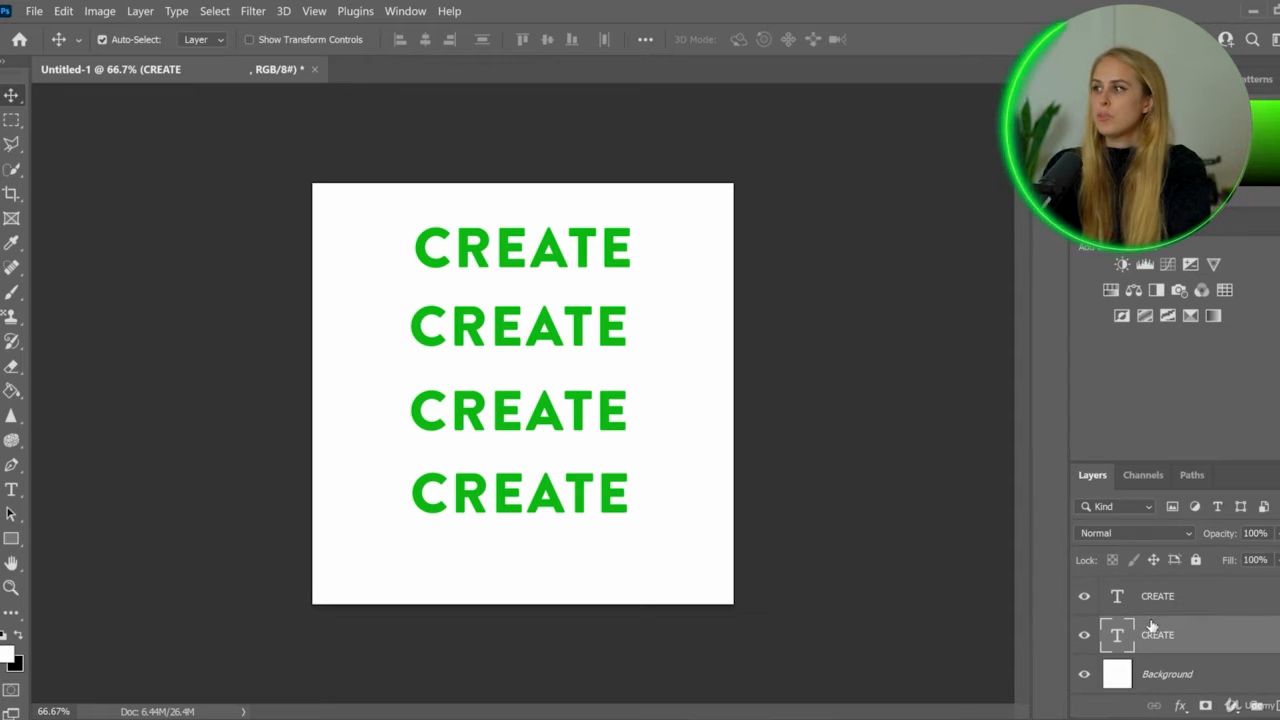
scroll(1176, 612, "up", 2)
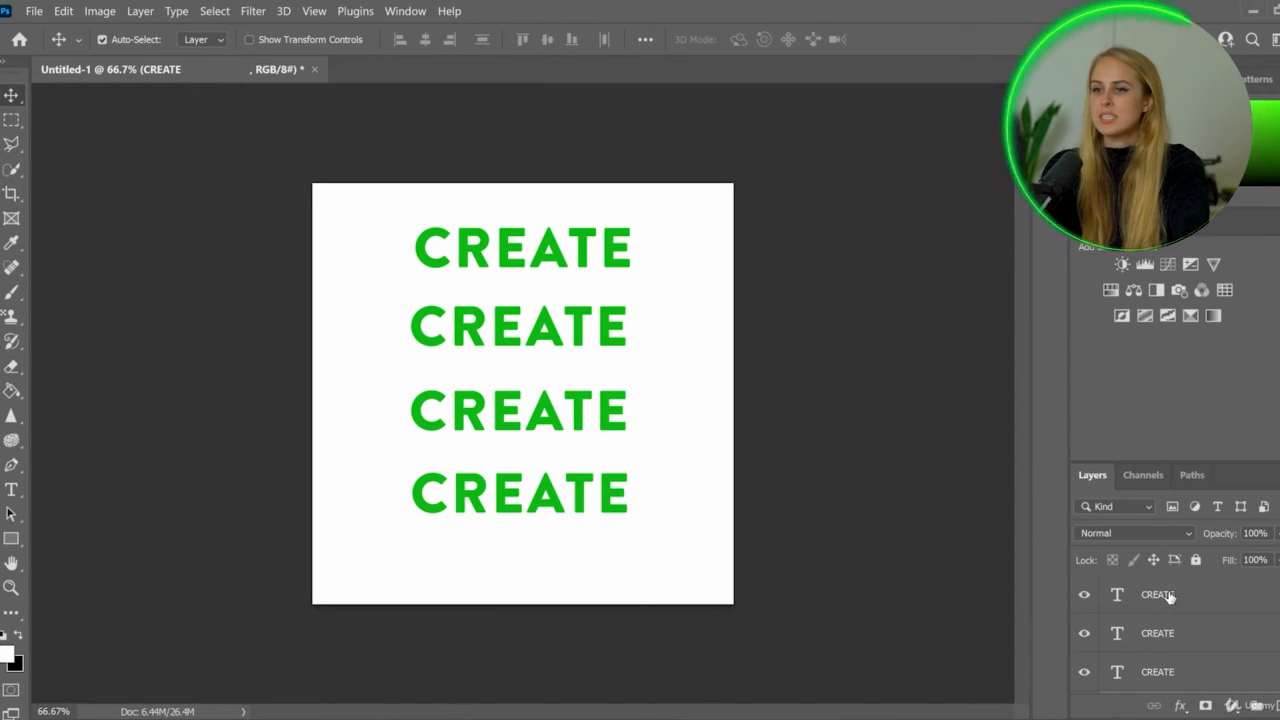
scroll(1172, 610, "down", 1)
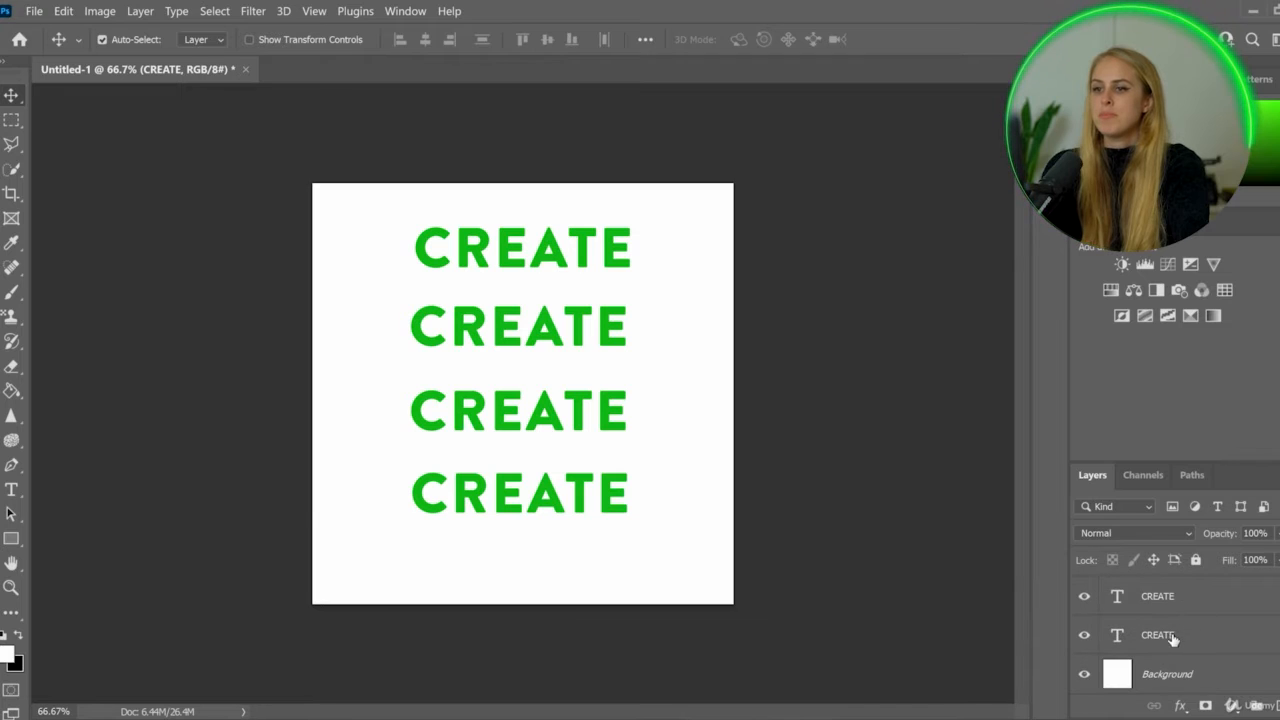
left_click(1143, 630, "shift")
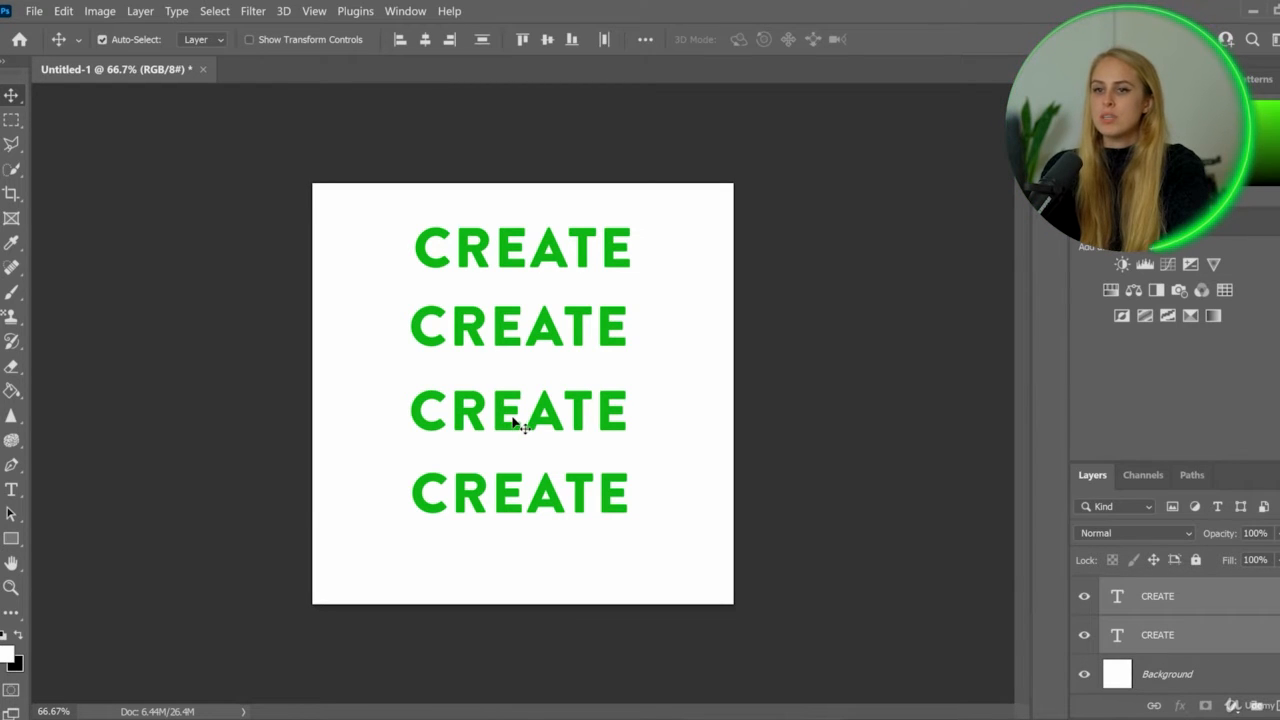
left_click_drag(502, 423, 497, 443)
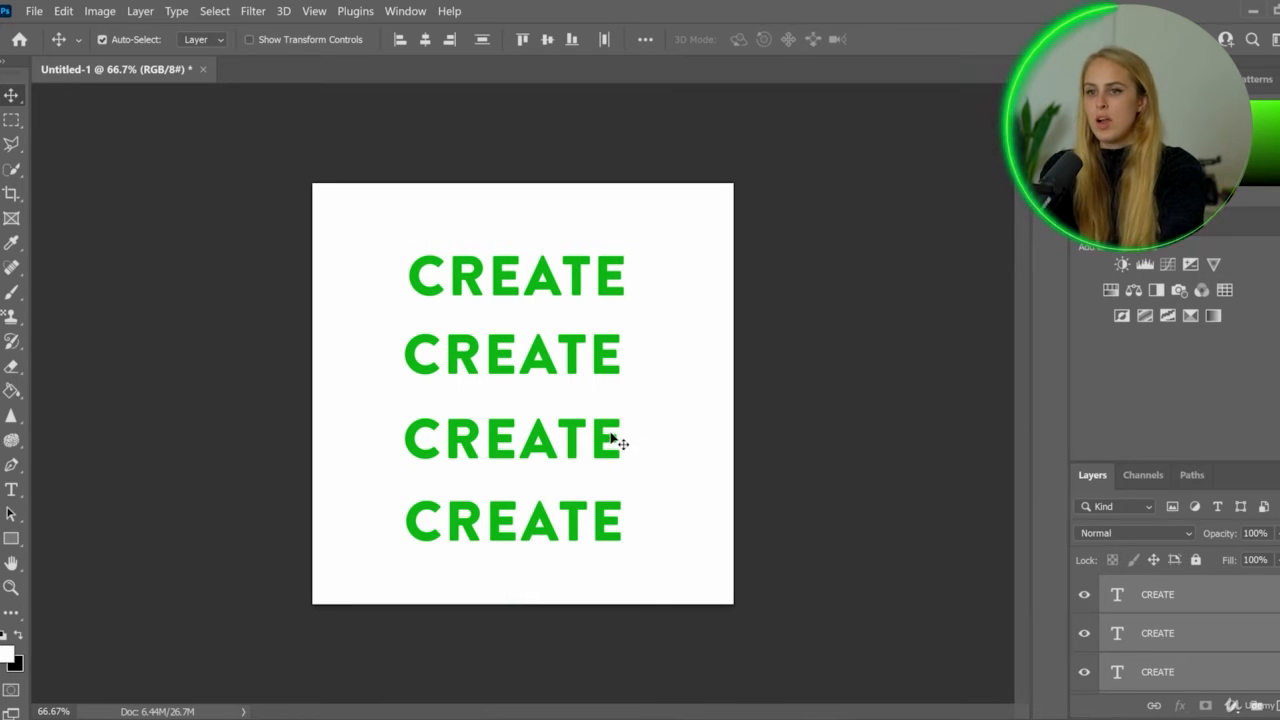
left_click_drag(610, 438, 616, 438)
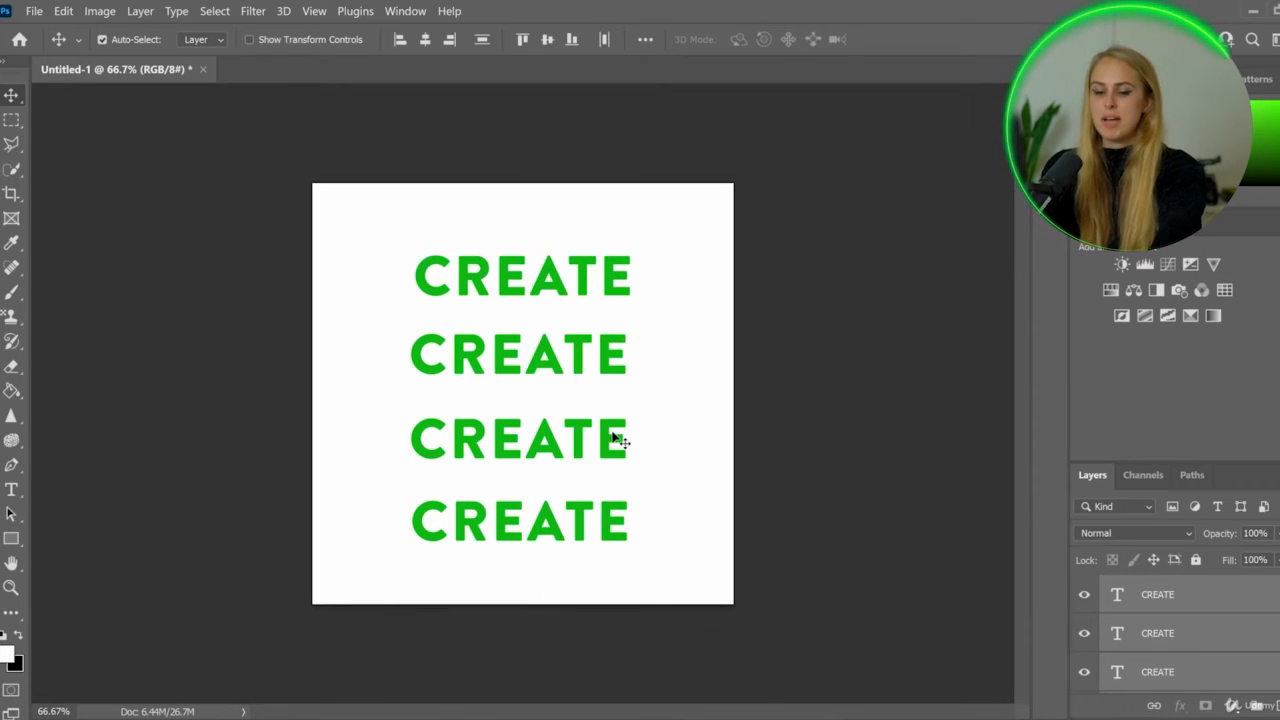
Step: Try left and right alignment on the uppermost CREATE text, and return it to centered alignment
key("t")
left_click(485, 266)
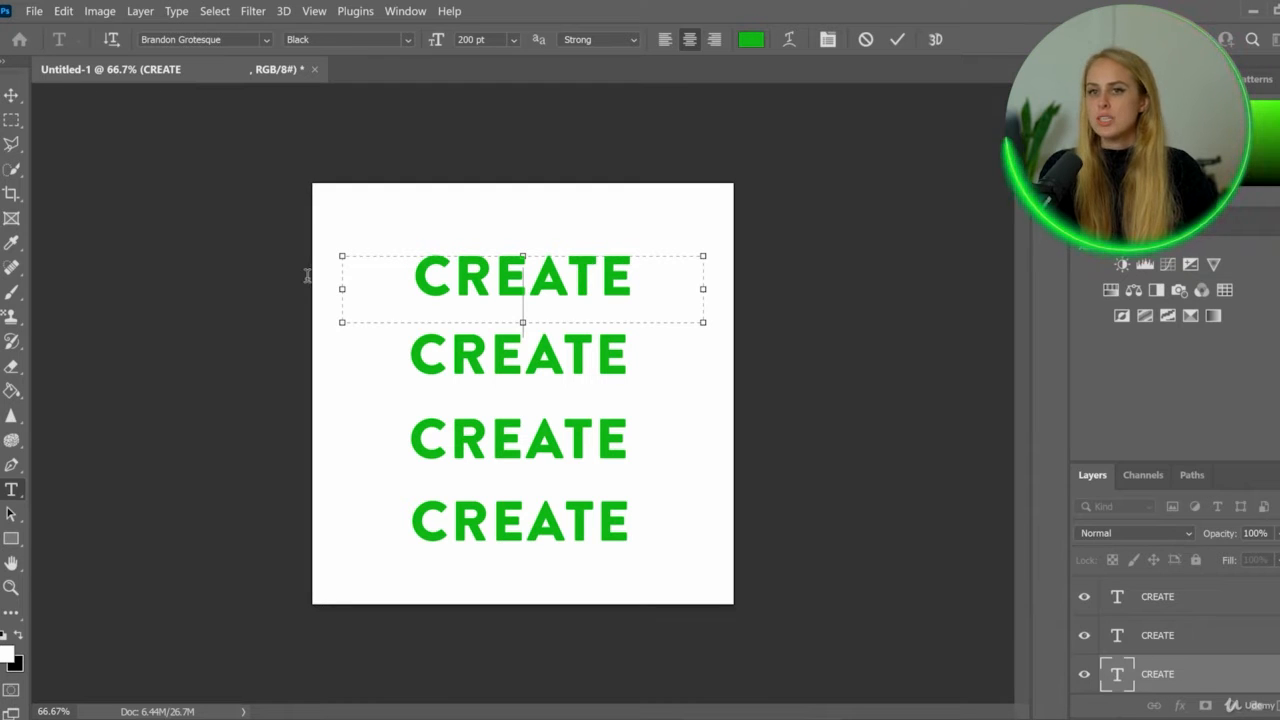
key("ctrl+a")
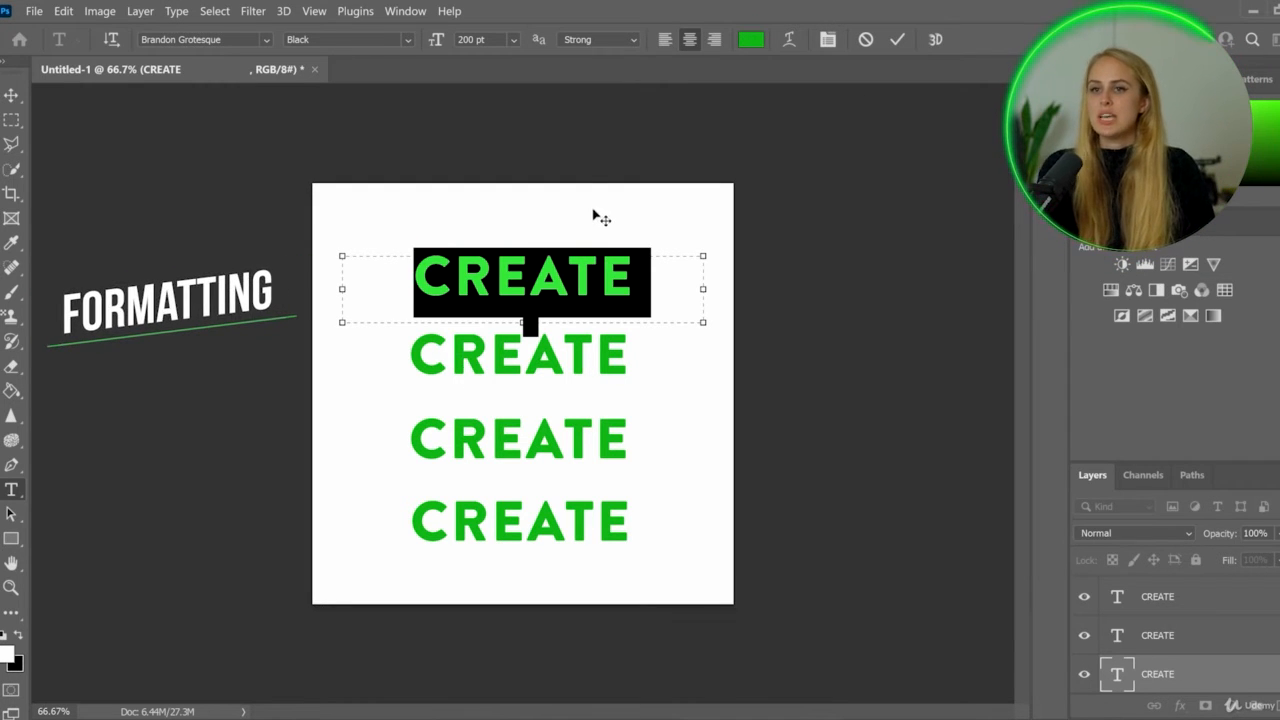
left_click(666, 39)
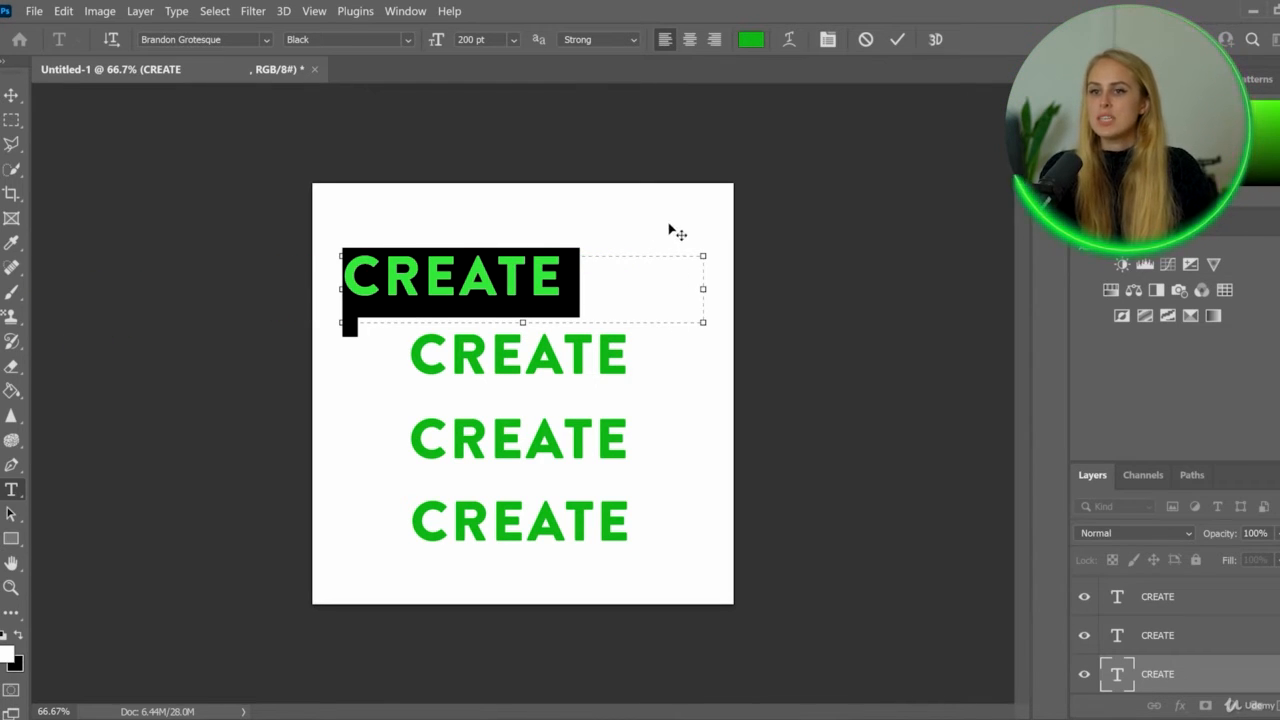
left_click(714, 40)
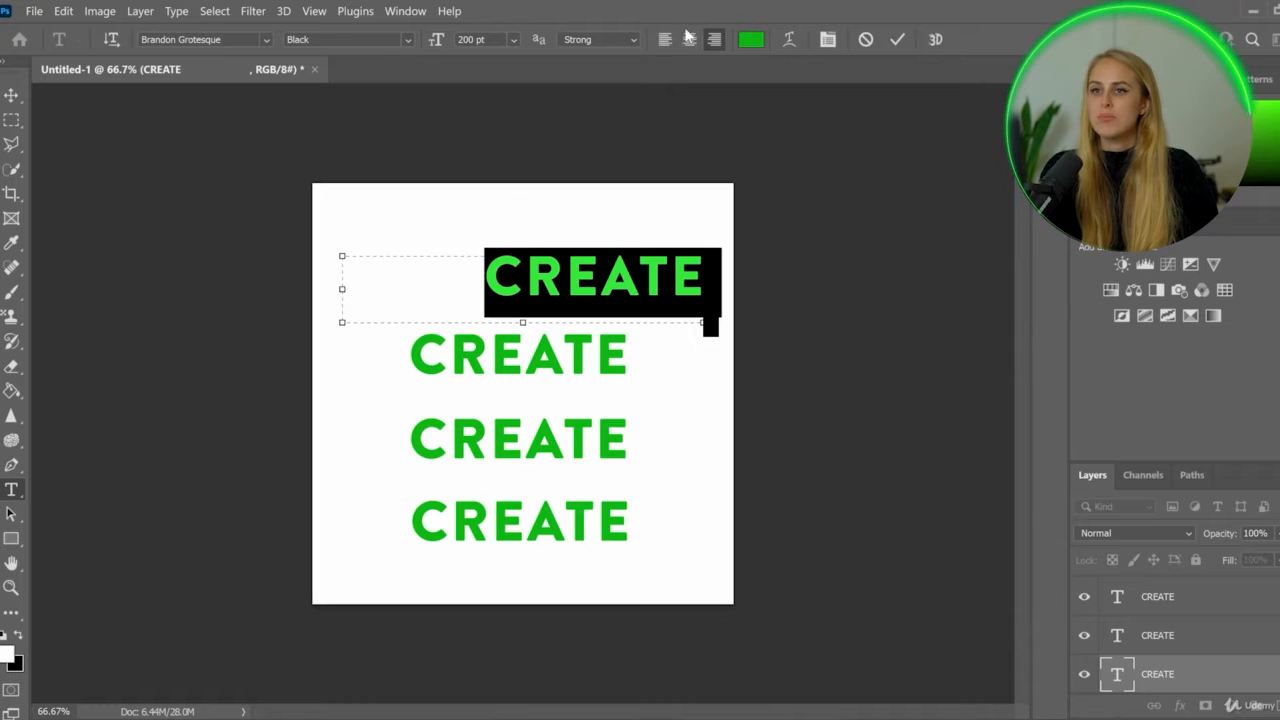
left_click(686, 40)
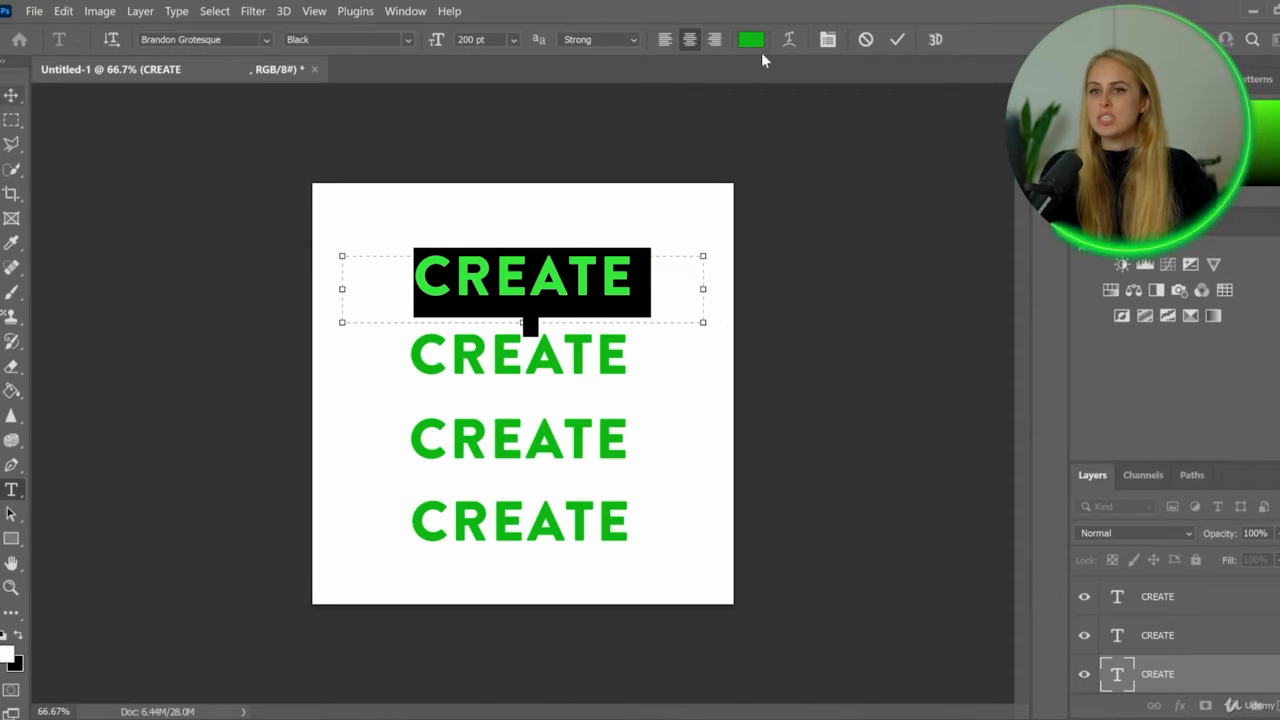
left_click(897, 40)
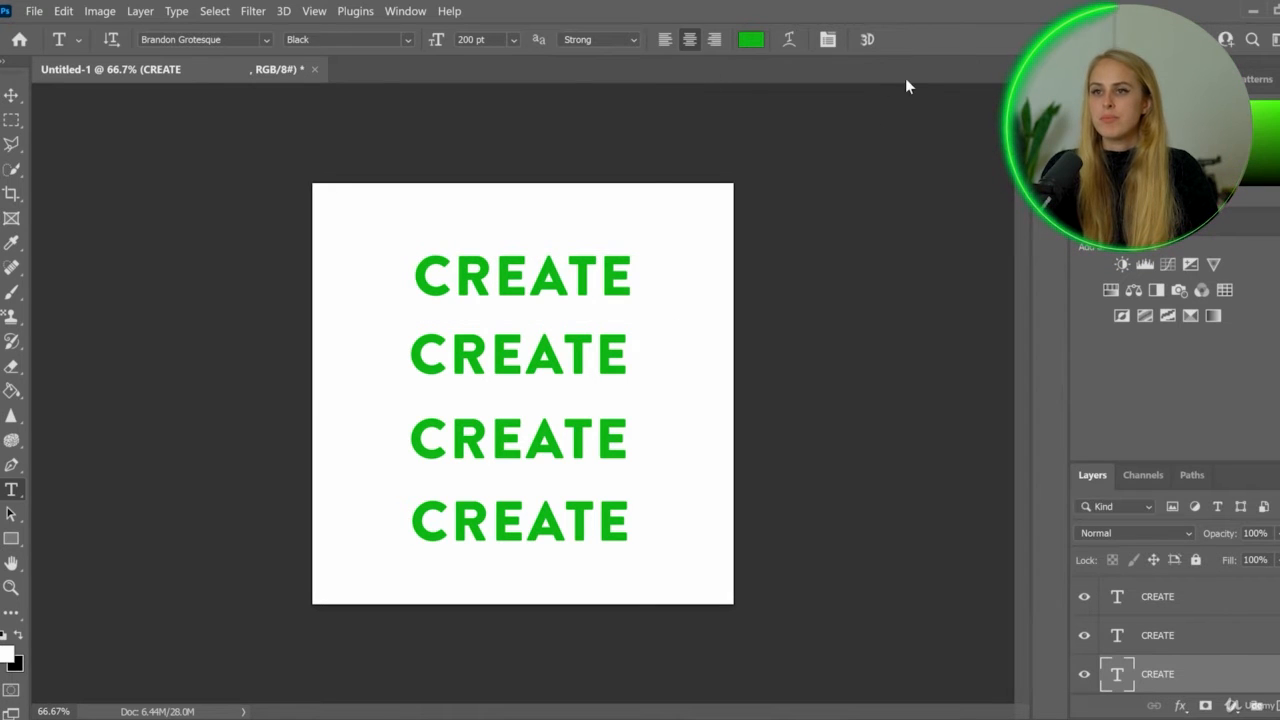
Step: Open the layer style settings of the lowest CREATE text and turn on Stroke
scroll(1153, 641, "up", 1)
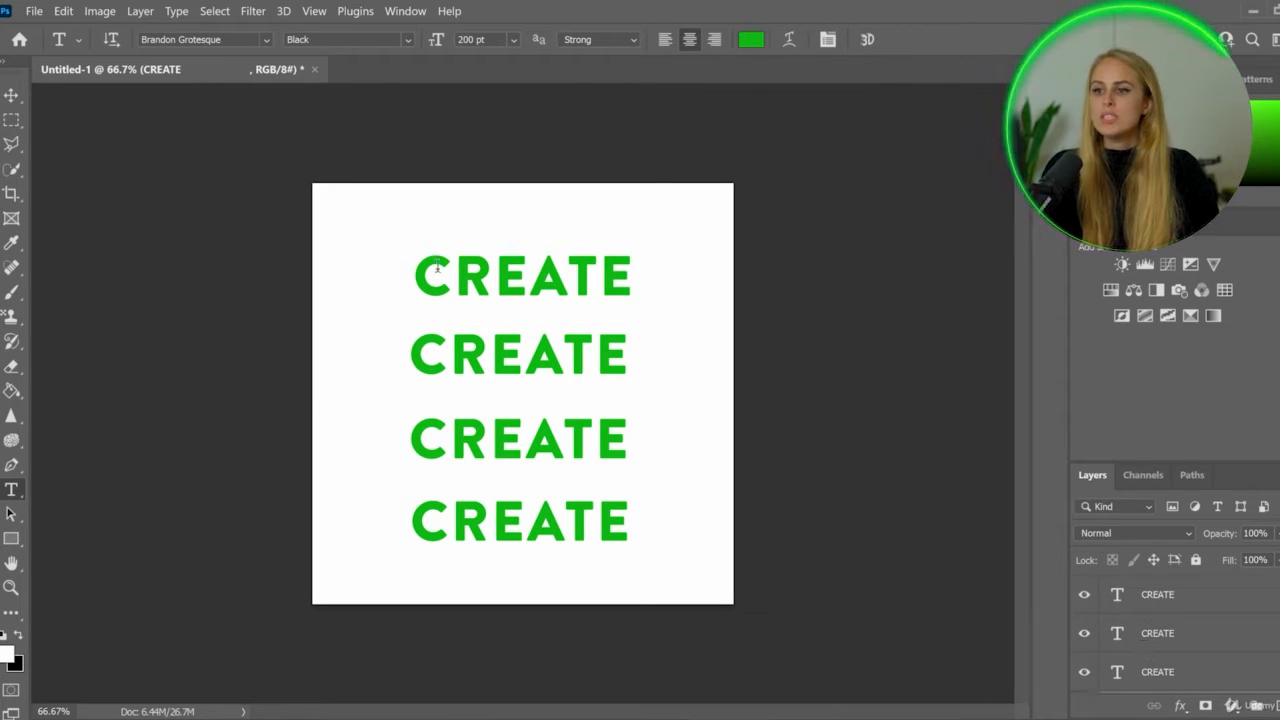
left_click(11, 95)
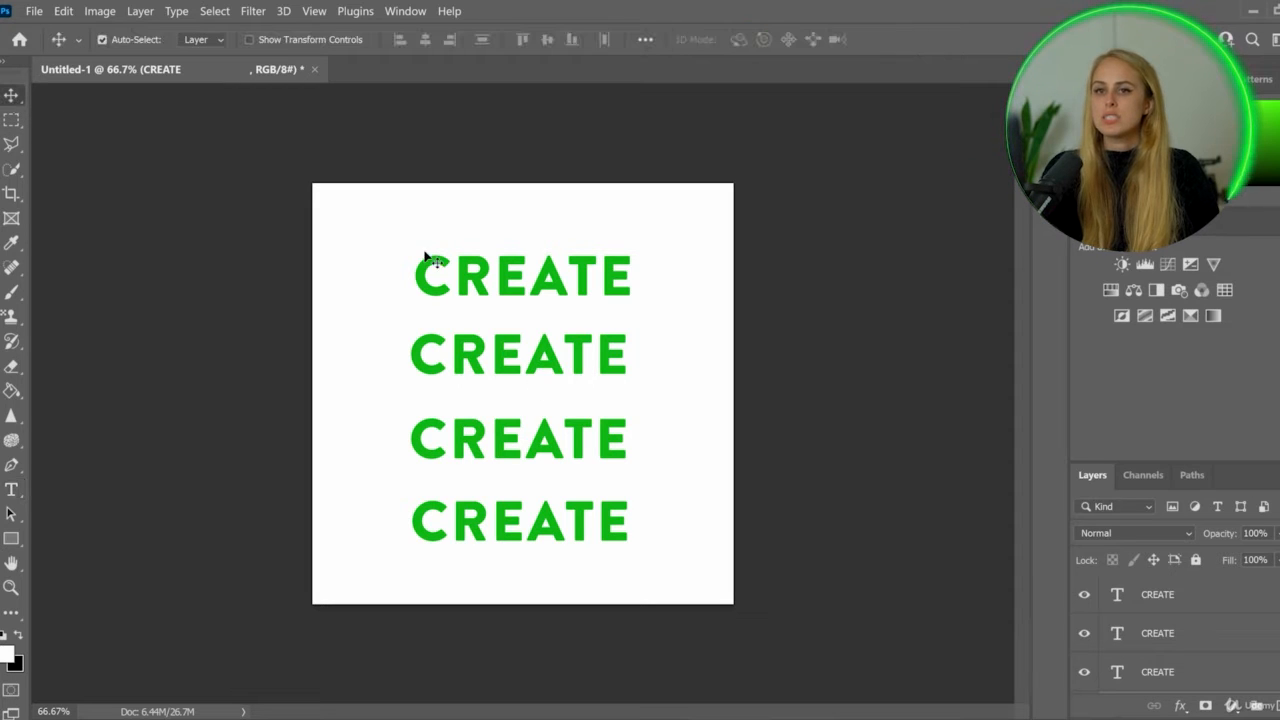
double_click(1157, 594)
left_click(1247, 598)
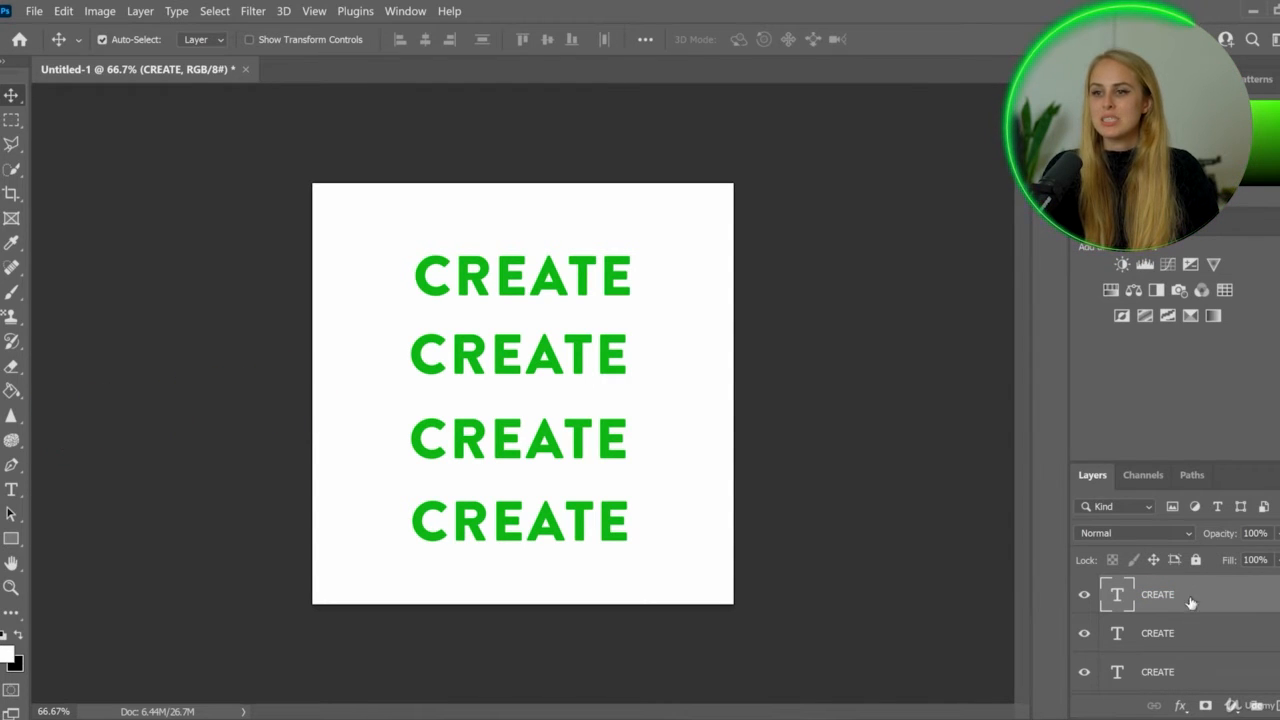
double_click(1147, 601)
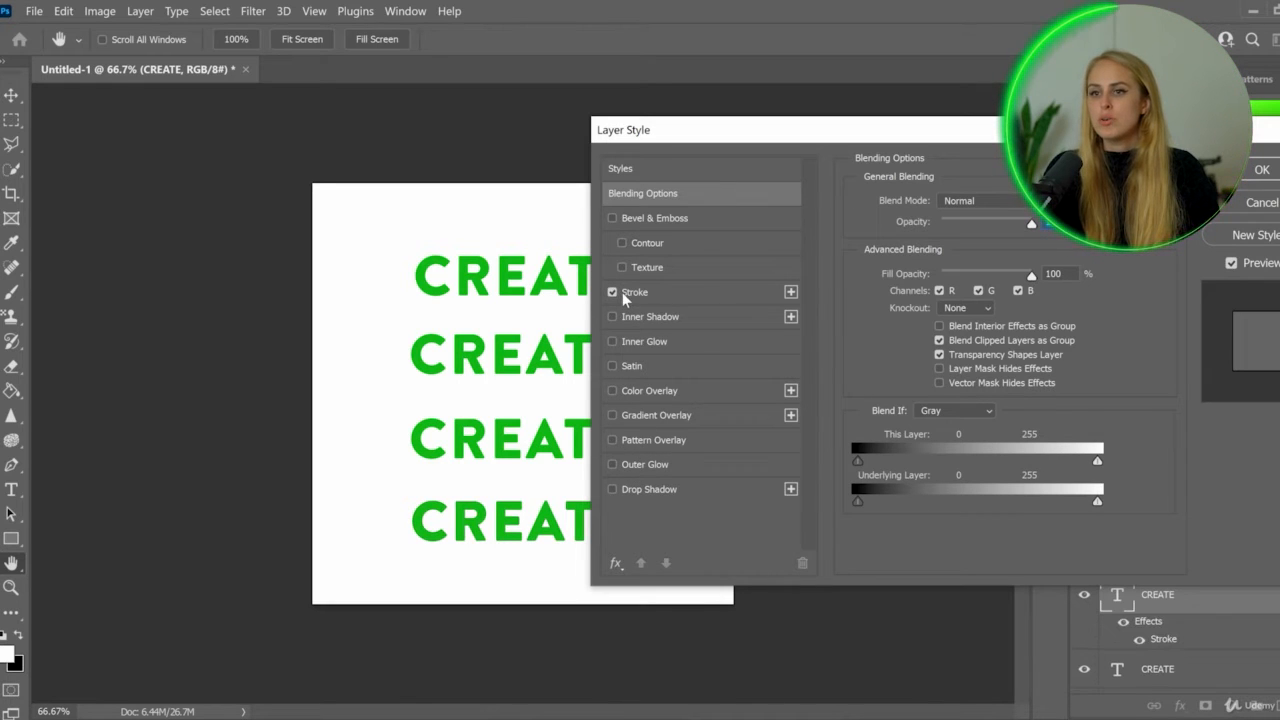
Step: Add a second stroke to the lowest CREATE text, black and positioned inside, widen it into a visible outline, and apply the style
left_click(791, 291)
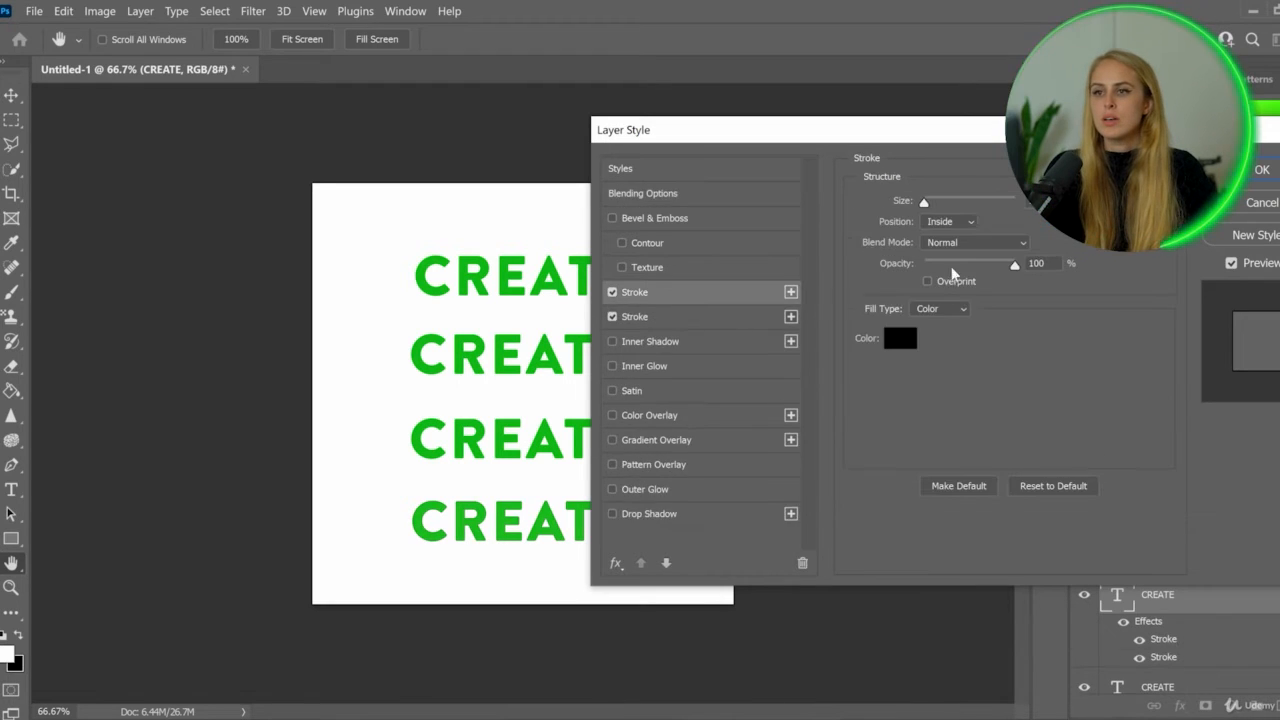
left_click(908, 342)
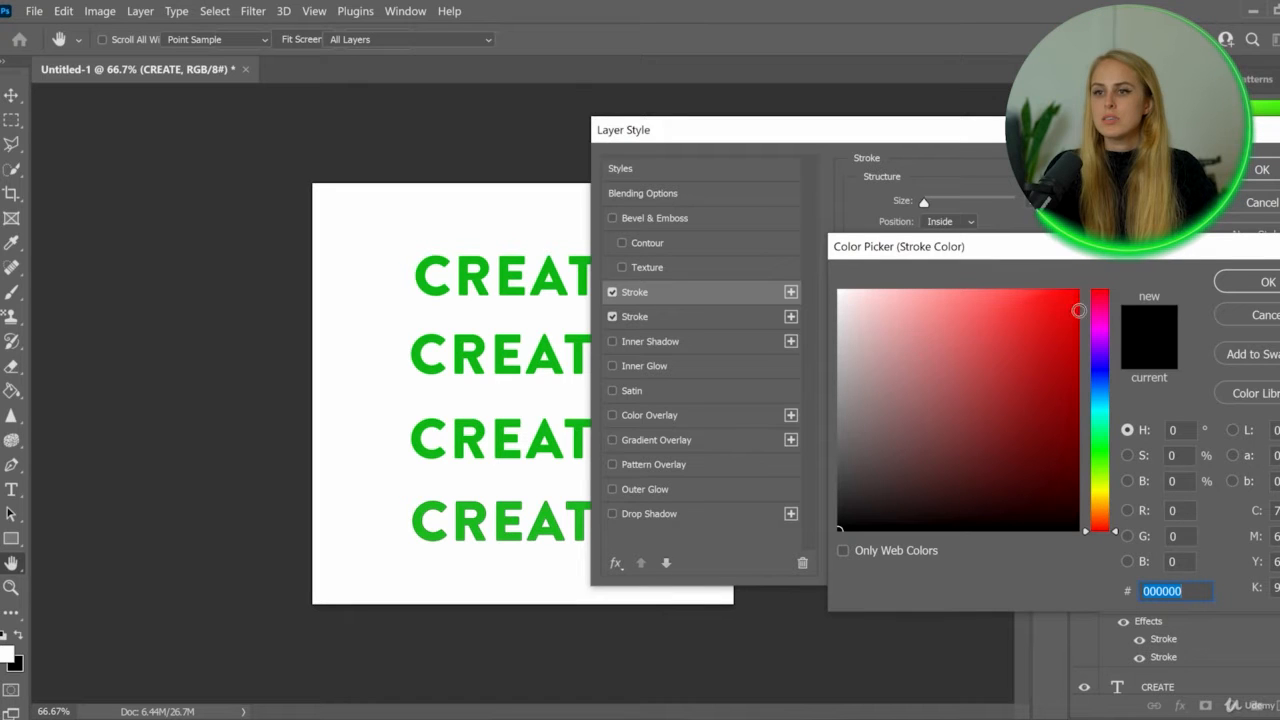
left_click(1262, 283)
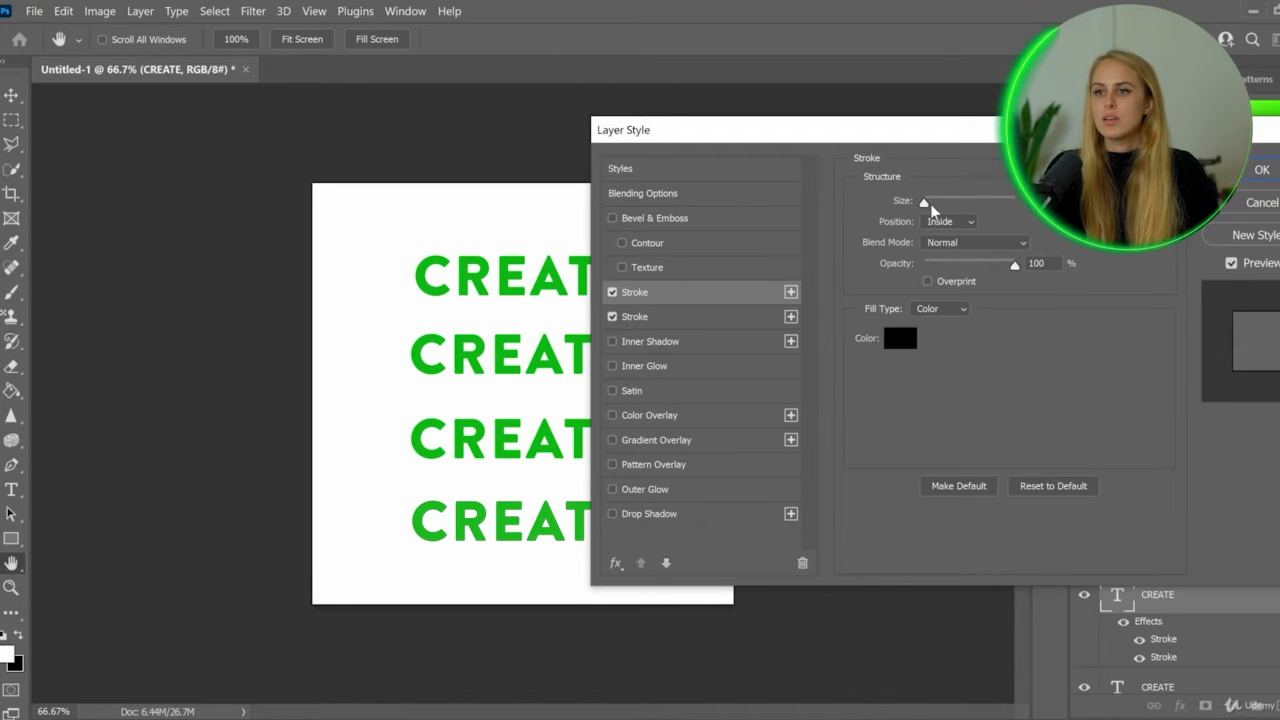
mouse_move(931, 202)
left_mouse_down()
mouse_move(949, 201)
mouse_move(933, 201)
left_mouse_up()
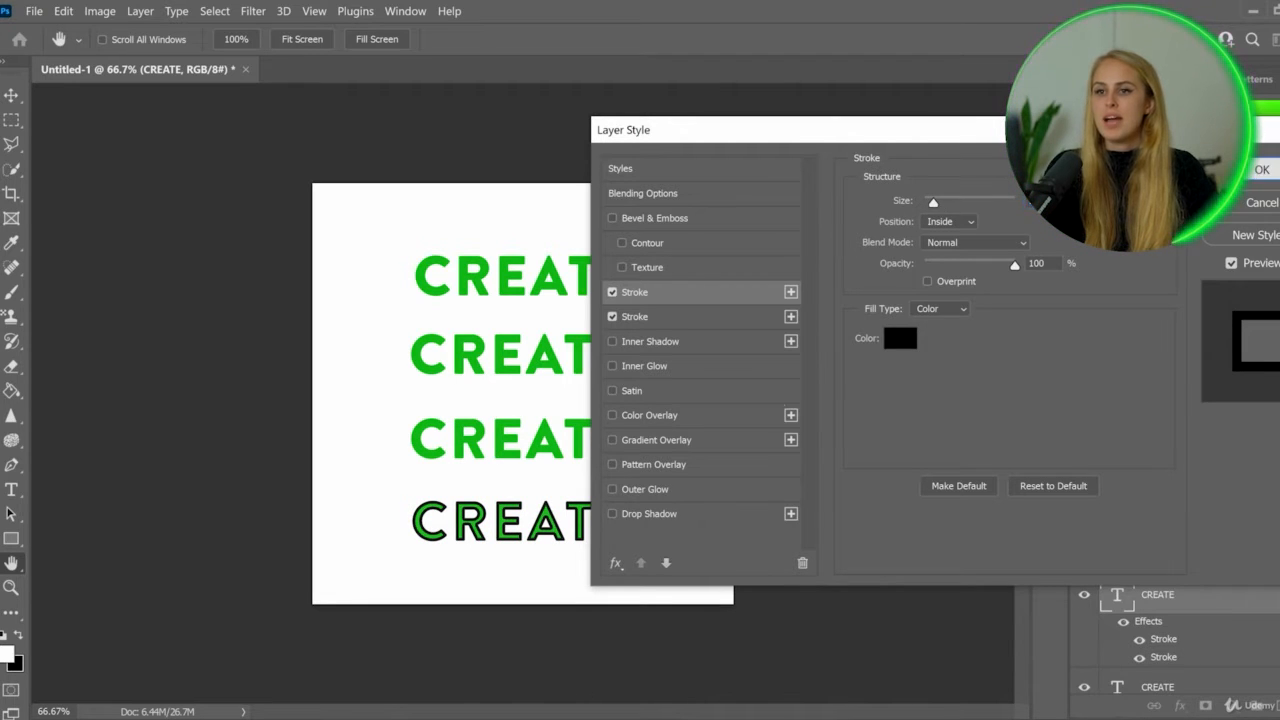
key("Return")
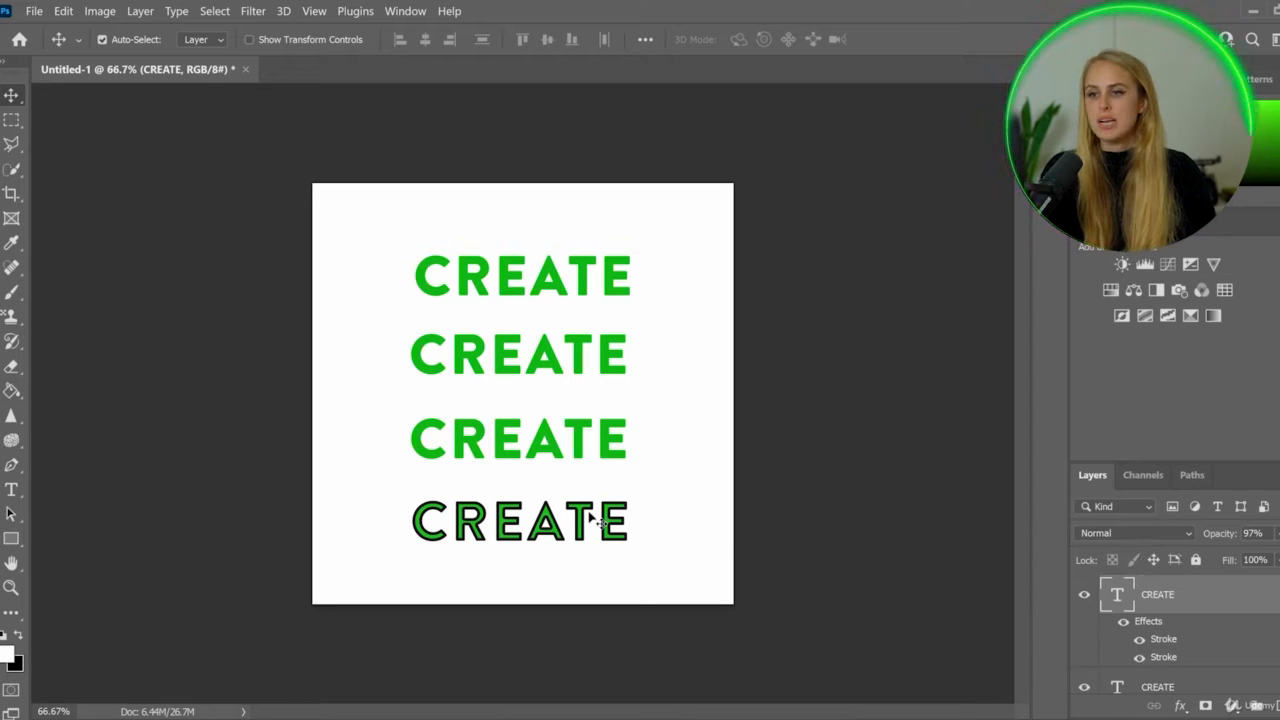
Step: Try a Color Overlay and an Outer Glow on the lowest CREATE text, and switch both off again
double_click(1133, 597)
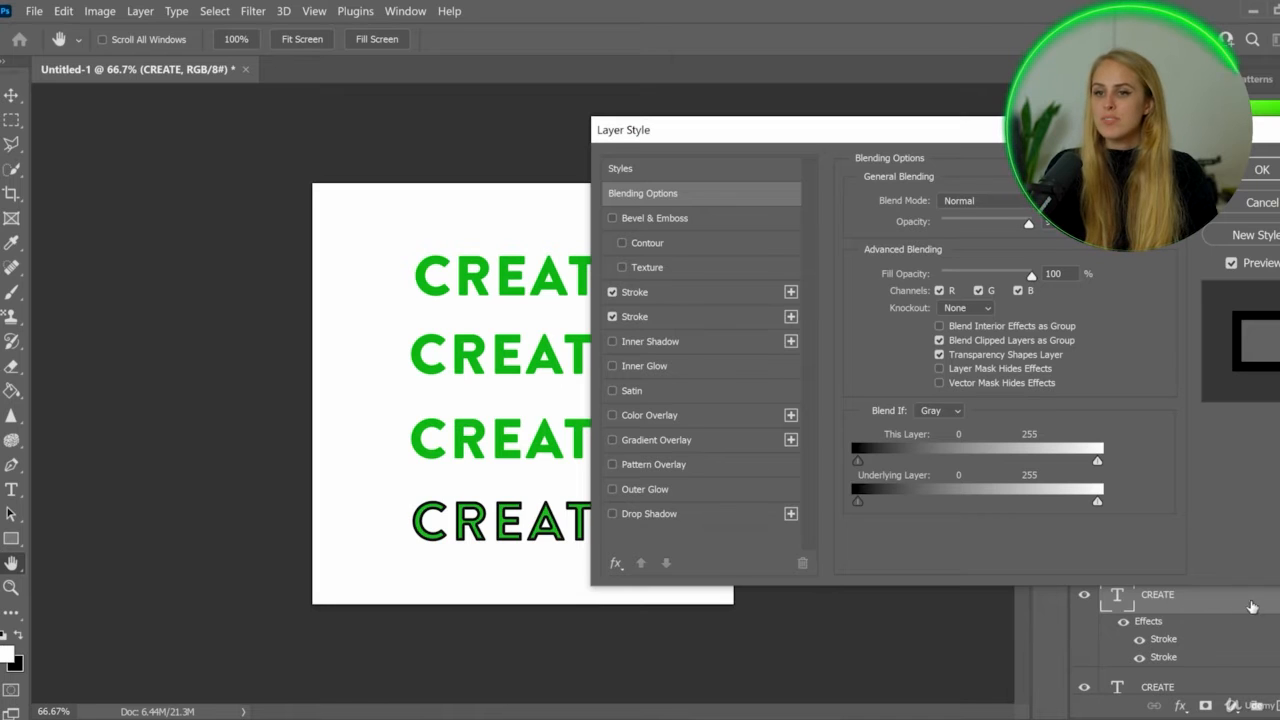
left_click_drag(776, 131, 764, 93)
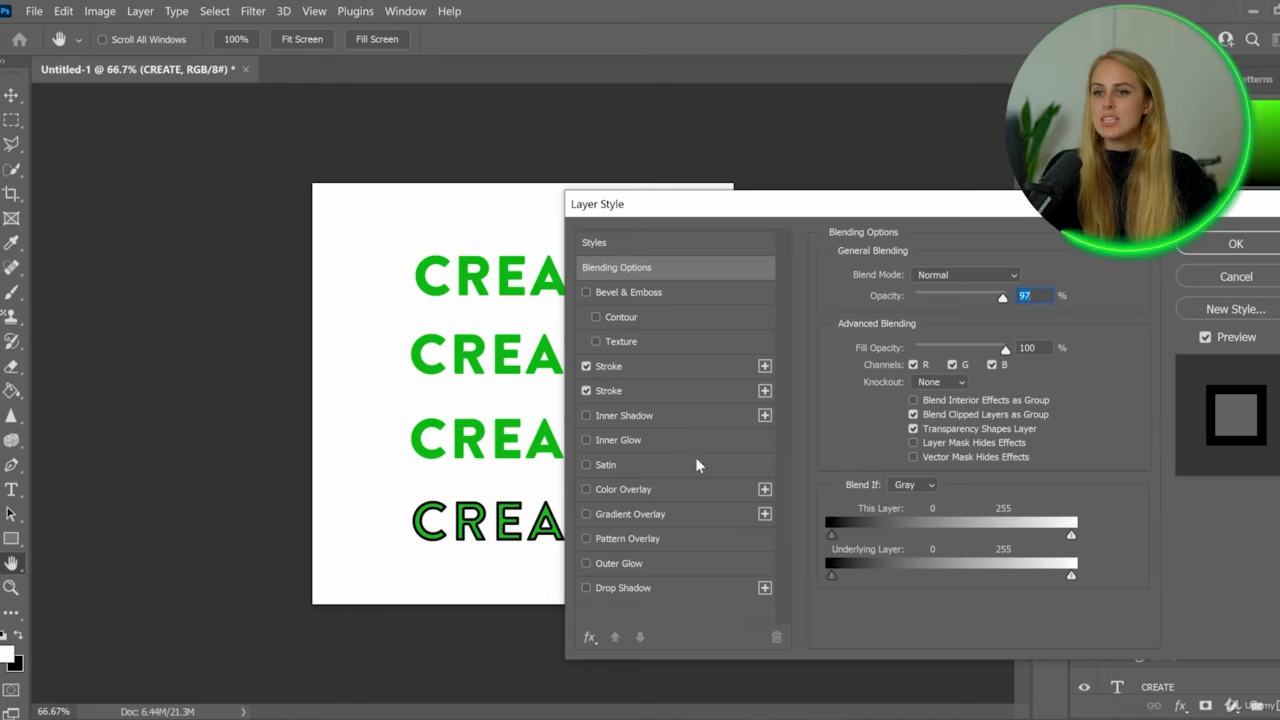
left_click(586, 490)
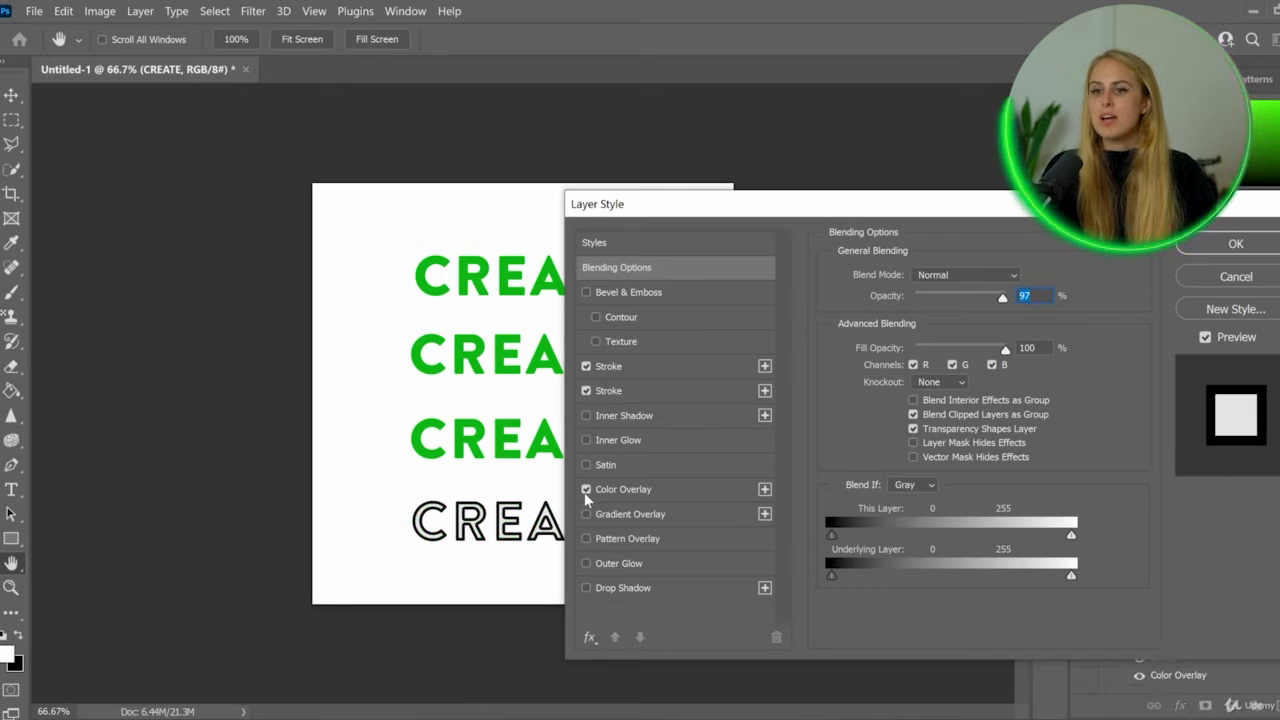
left_click(586, 491)
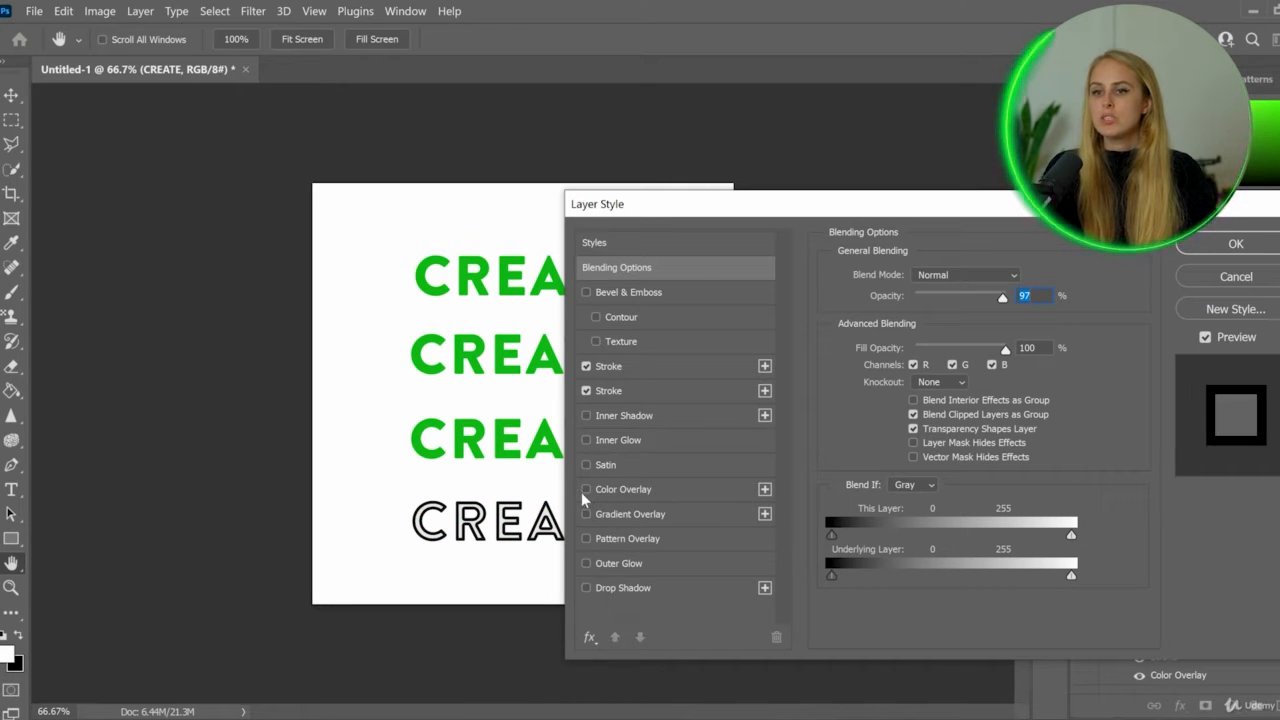
left_click(586, 564)
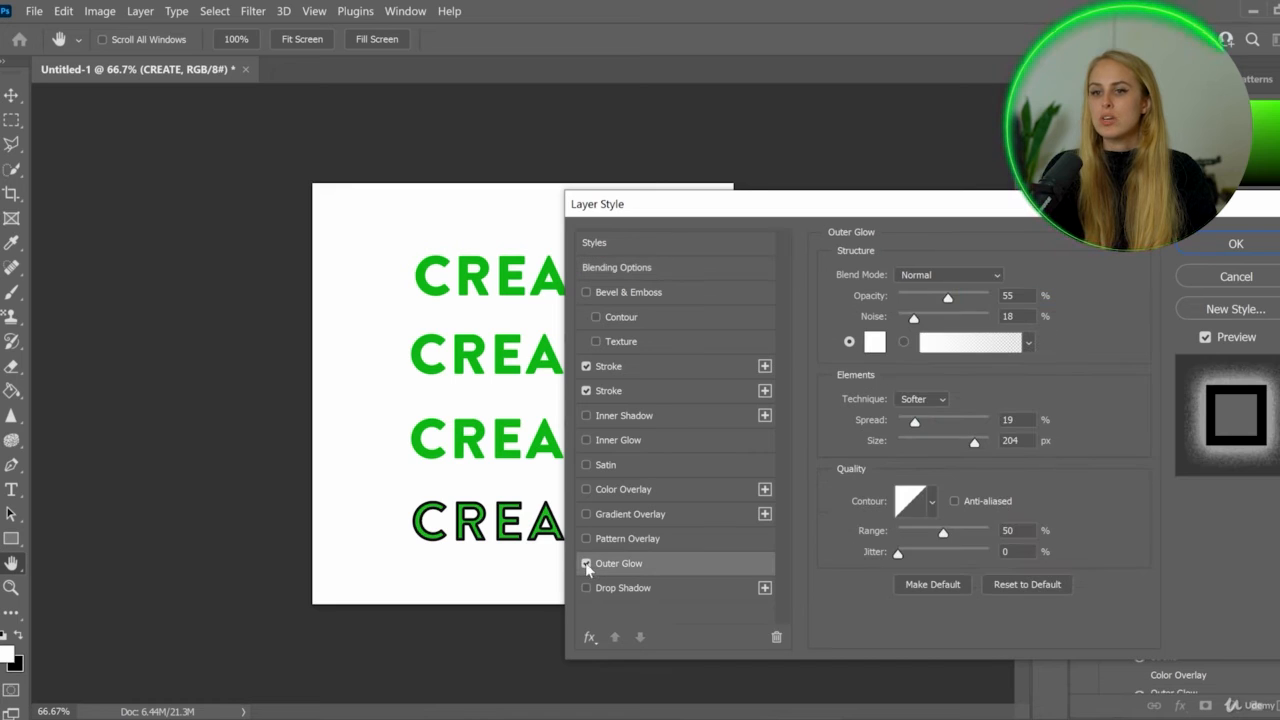
left_click(586, 564)
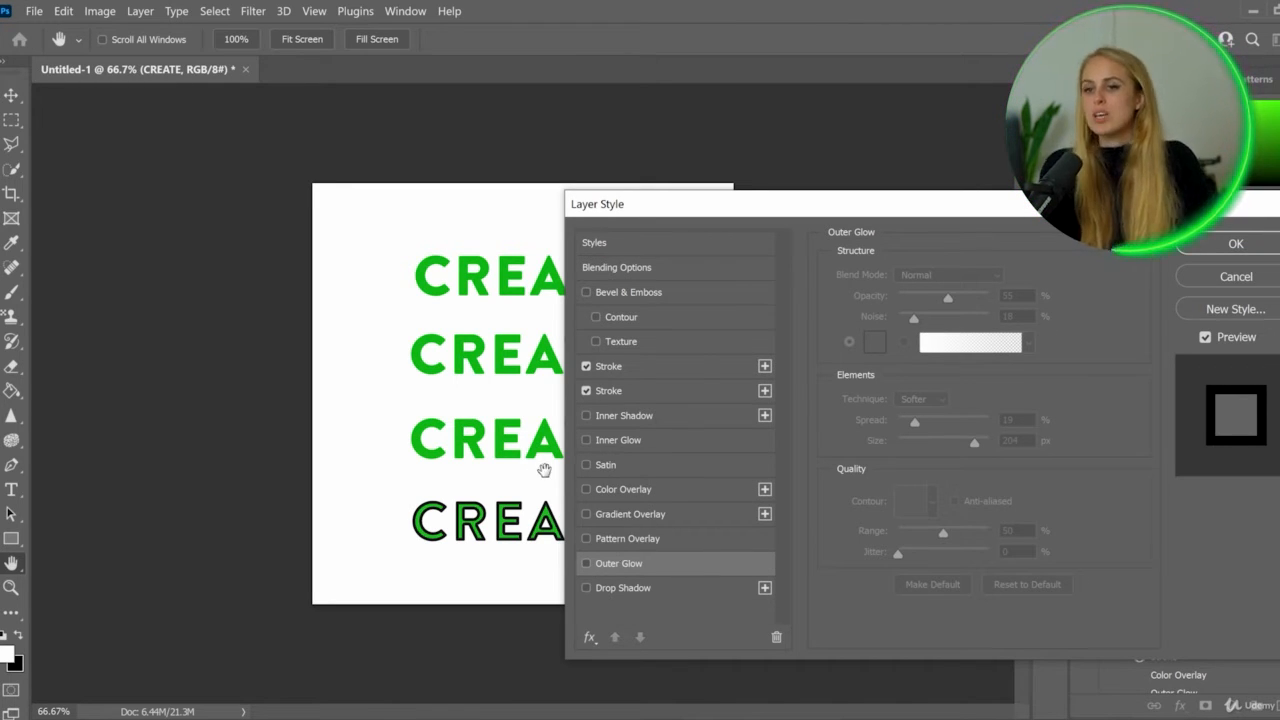
left_click(1236, 245)
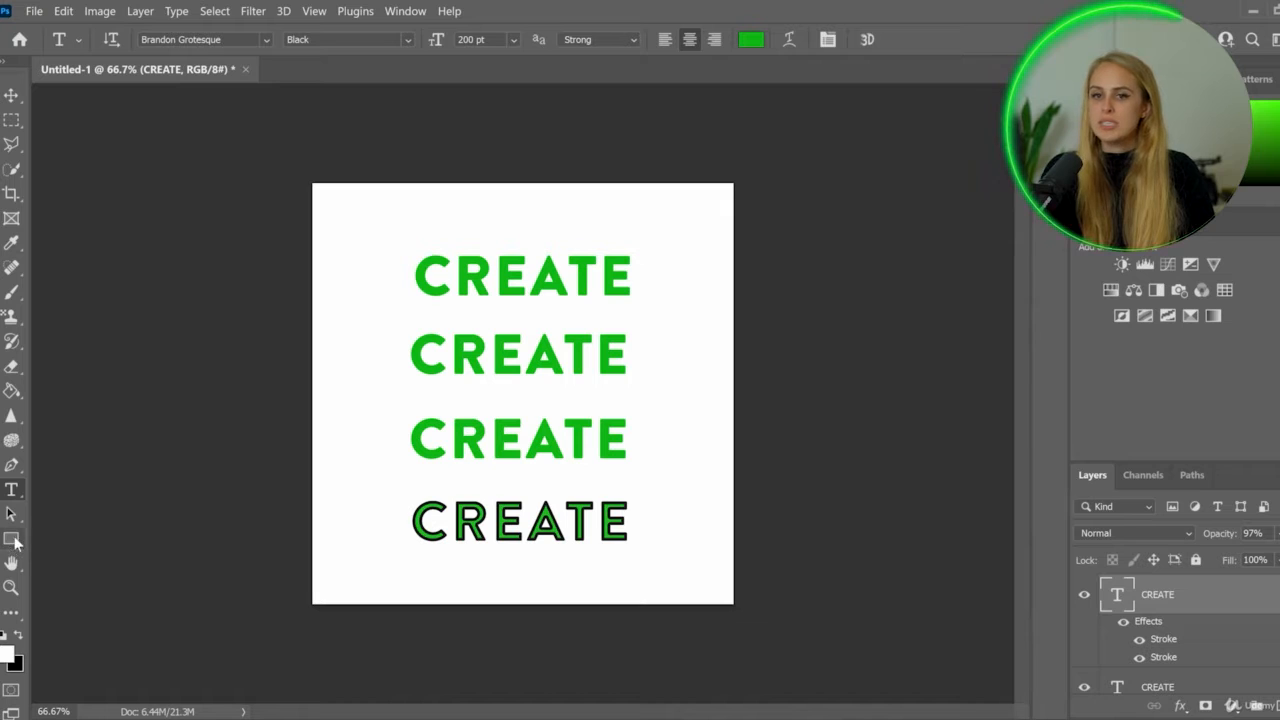
Step: Draw a rectangle of about 2024 × 1823 px covering the whole canvas and fill it with black
left_click_drag(14, 542, 97, 534)
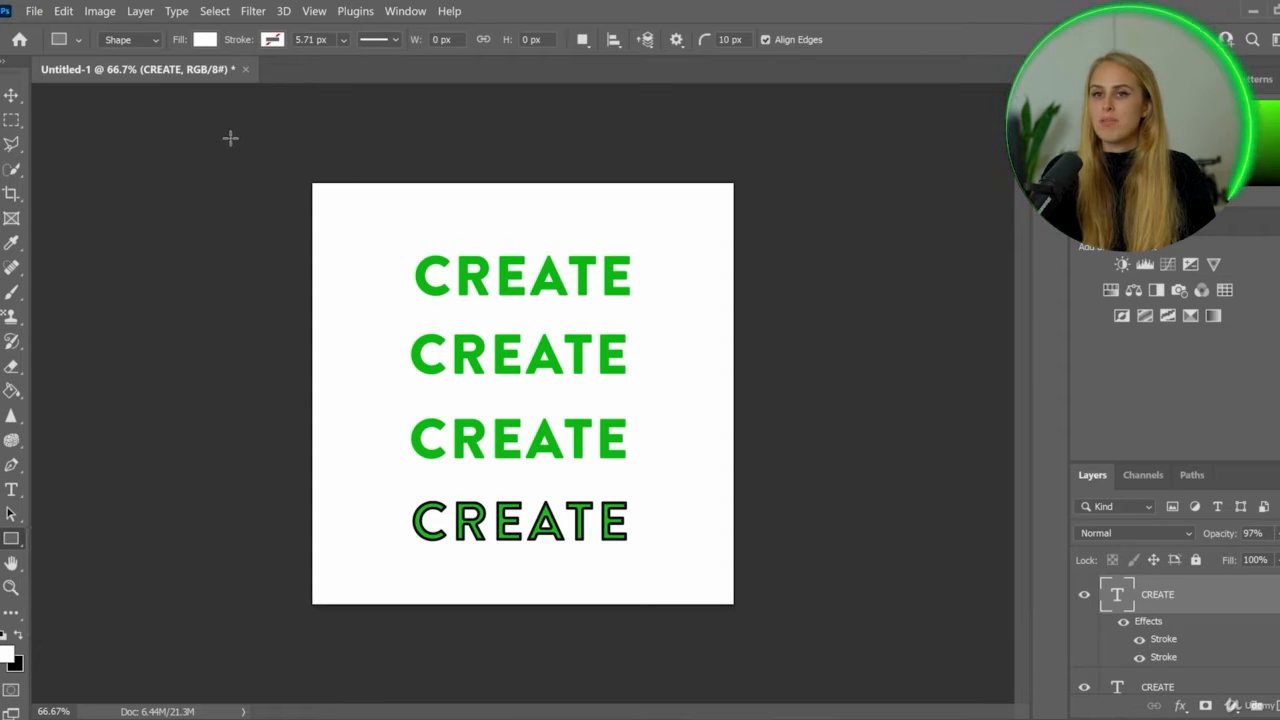
left_click_drag(230, 138, 794, 644)
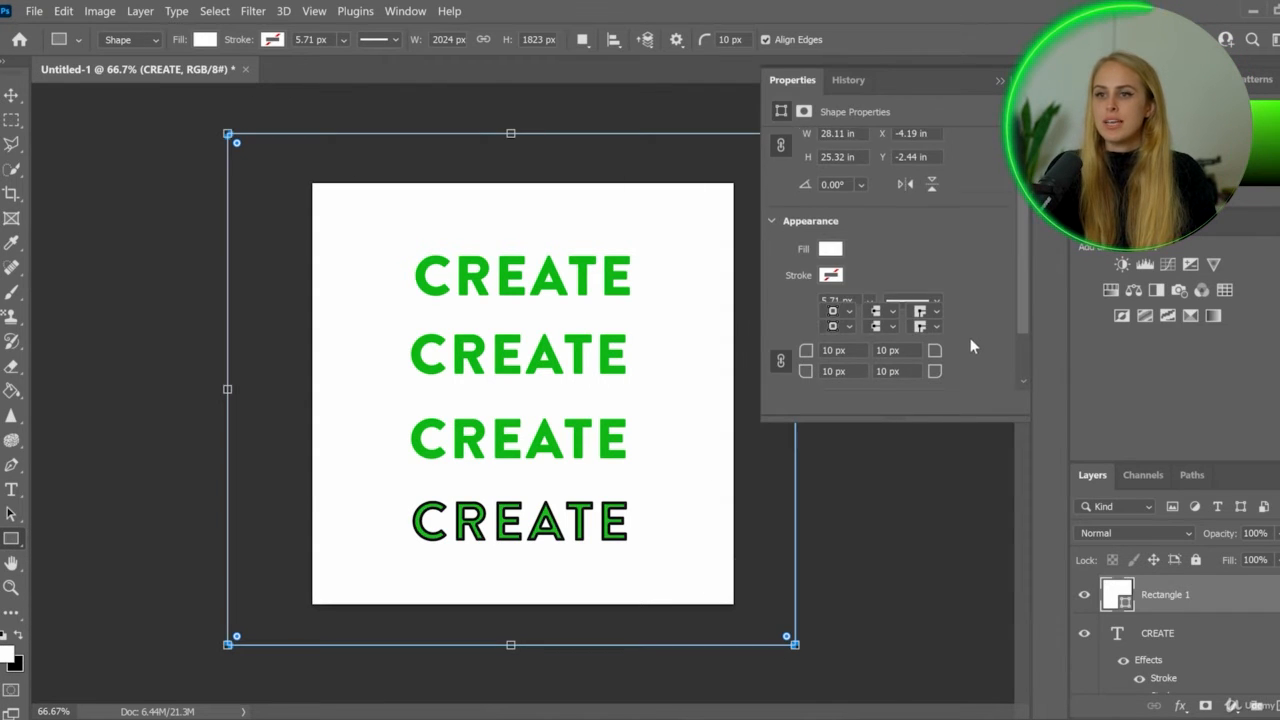
left_click(829, 236)
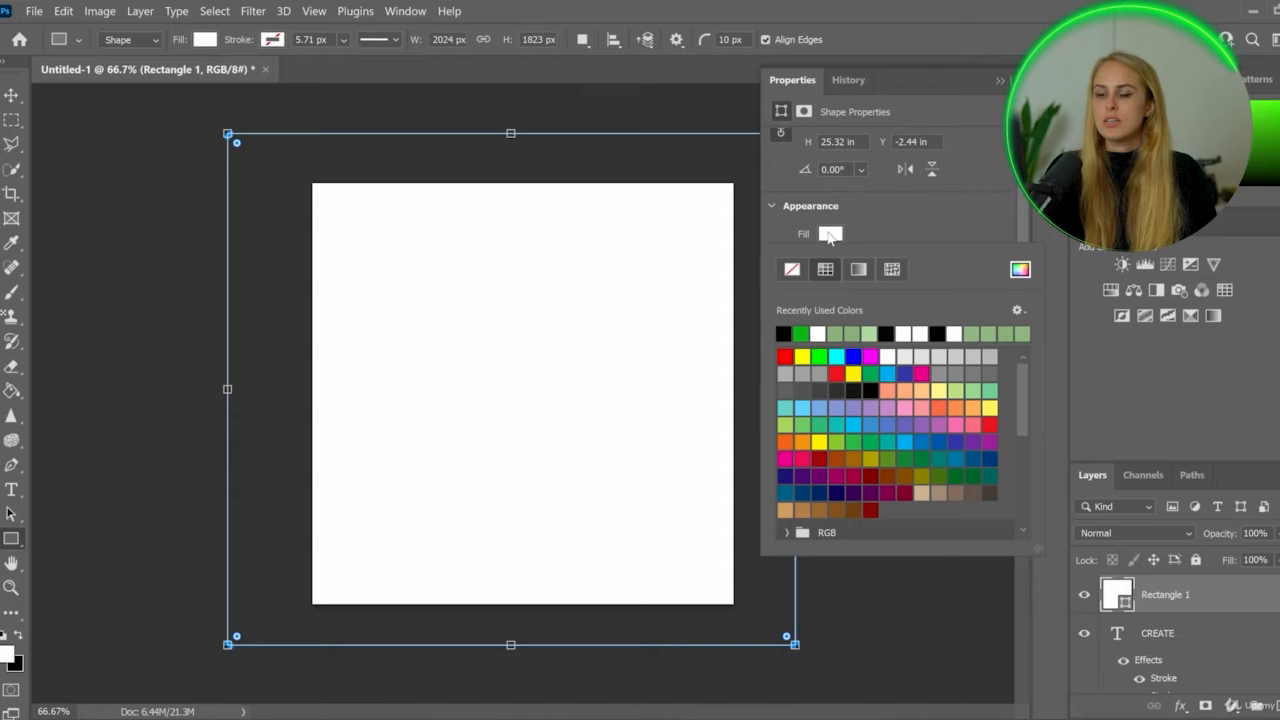
left_click(785, 333)
Step: Move the black rectangle layer below all the CREATE text layers, directly above the Background layer
left_click(12, 97)
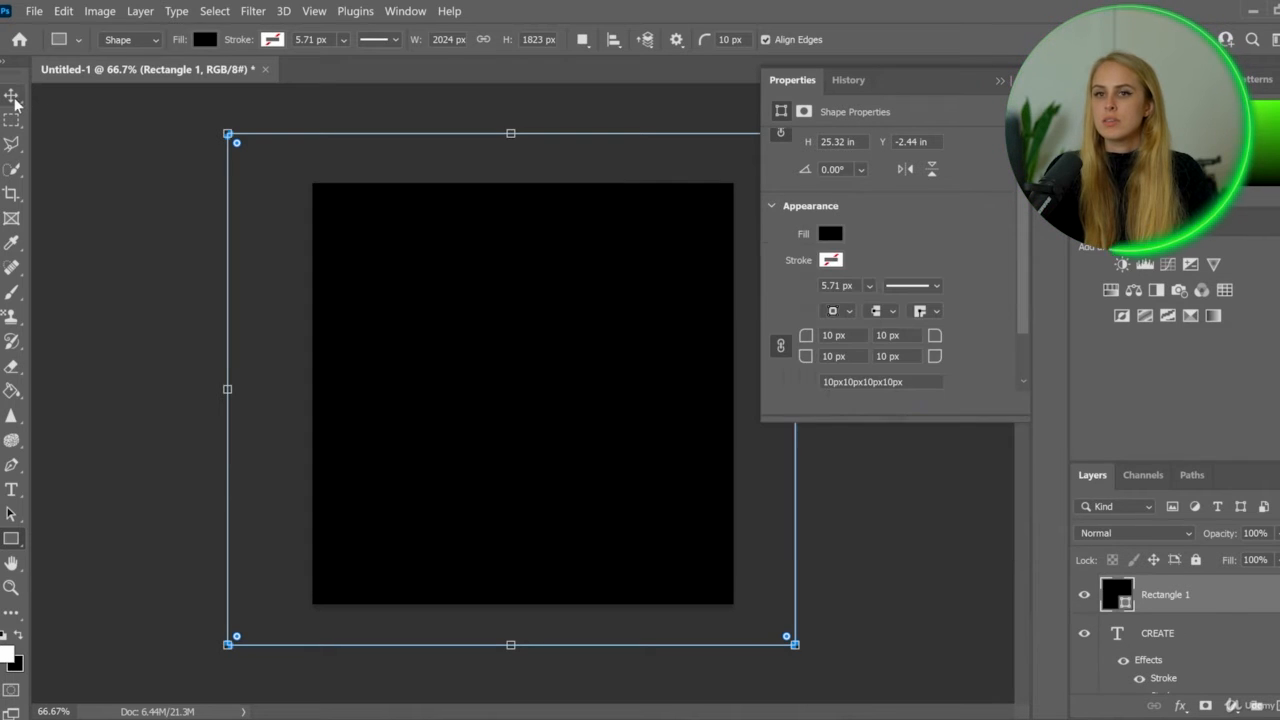
scroll(1208, 606, "down", 1)
scroll(1206, 603, "up", 1)
left_click_drag(1202, 596, 1146, 660)
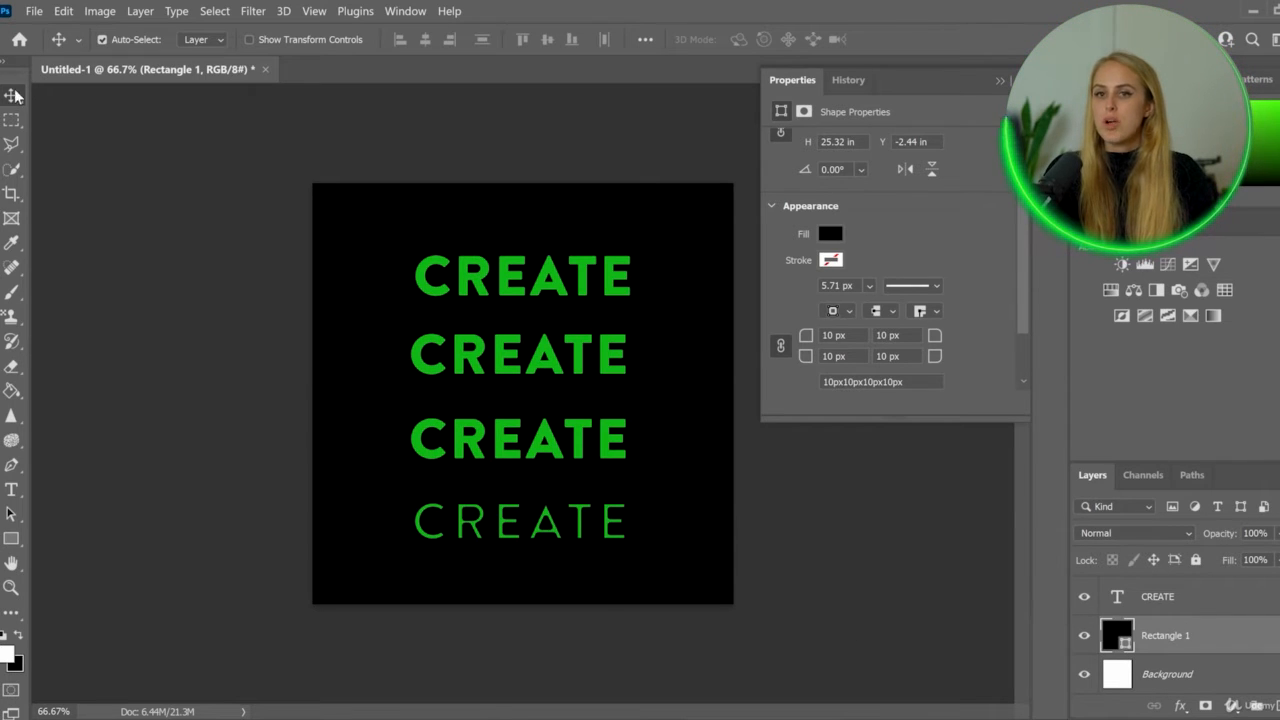
Step: Reopen the layer style settings of the lowest CREATE text and turn on Outer Glow
left_click(482, 468)
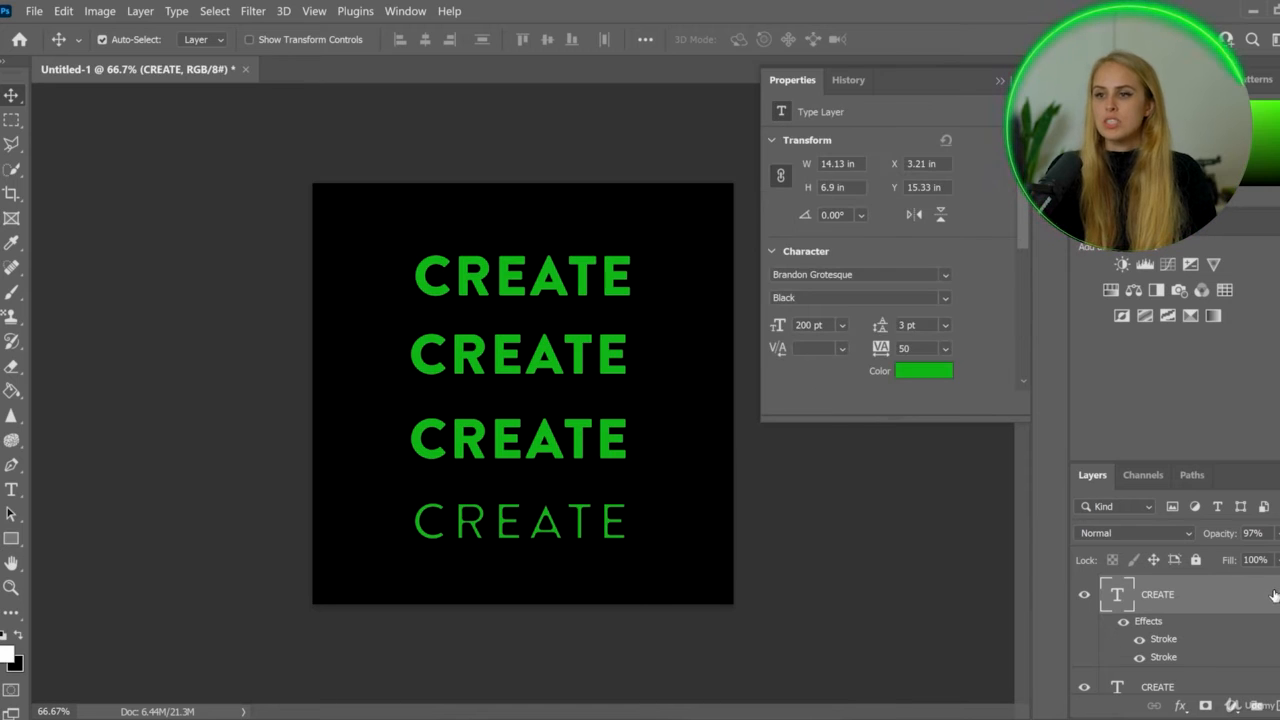
key("h")
double_click(1239, 597)
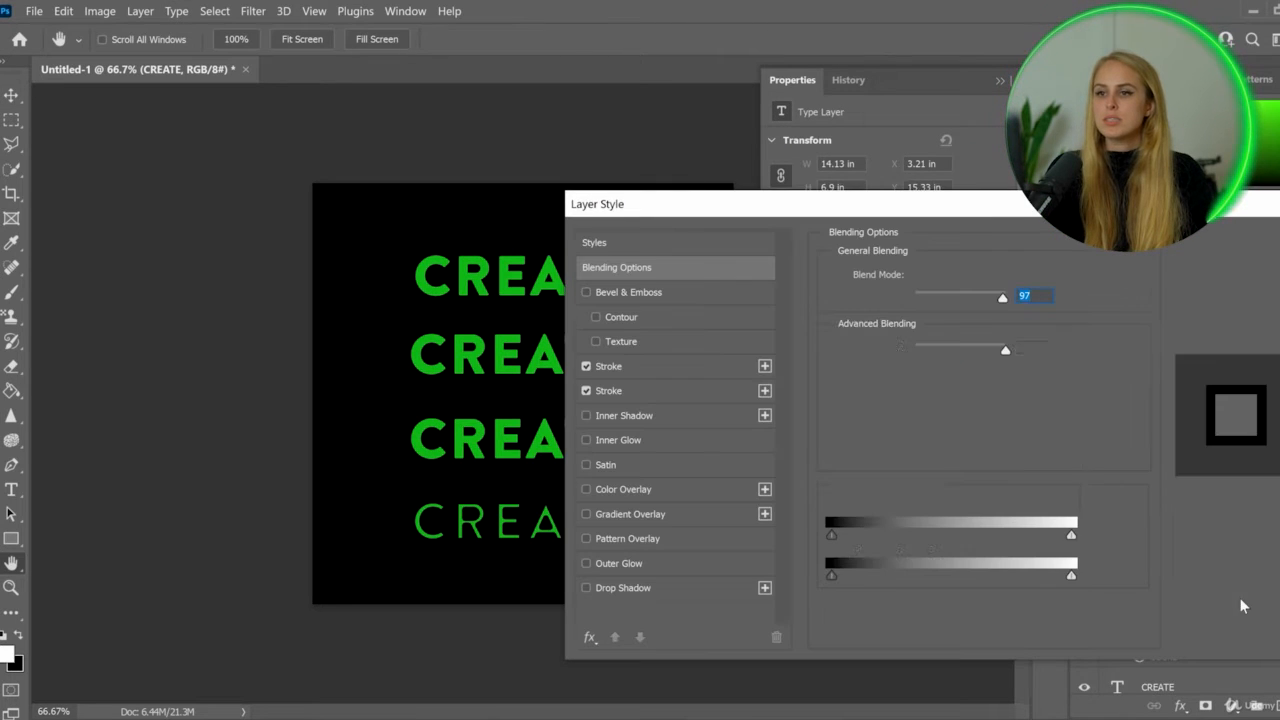
left_click_drag(989, 222, 1086, 147)
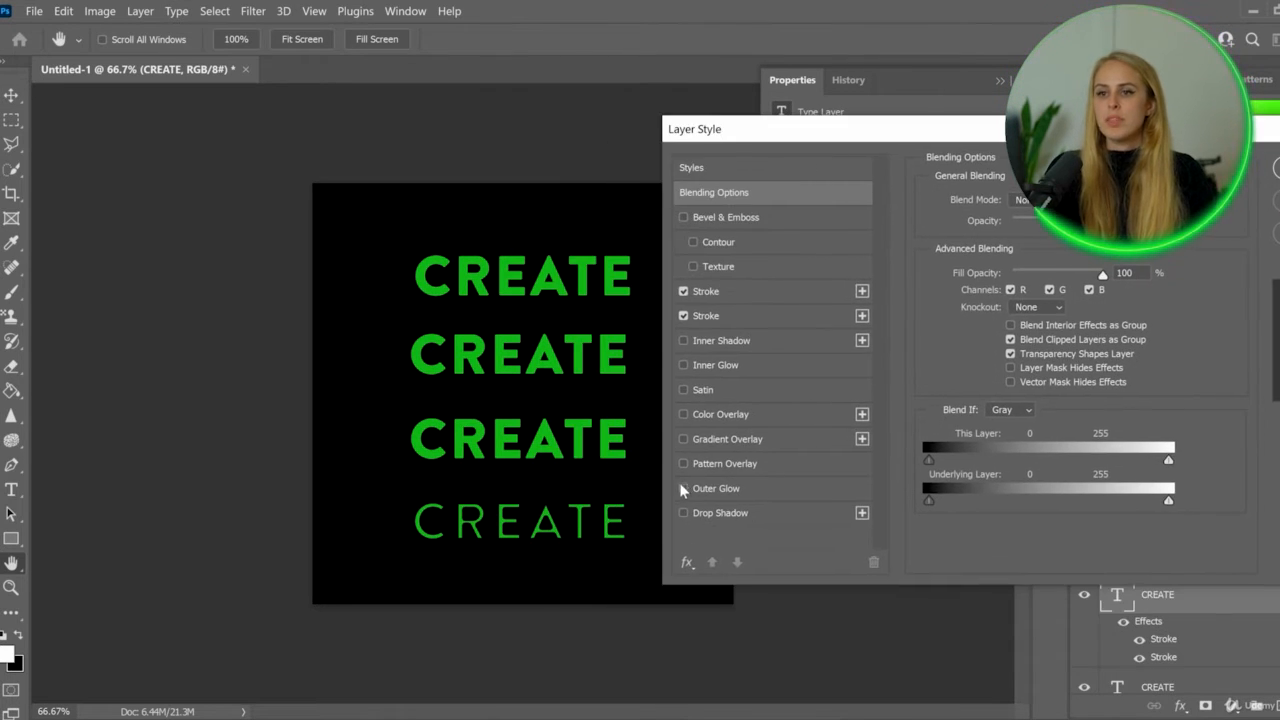
left_click(683, 489)
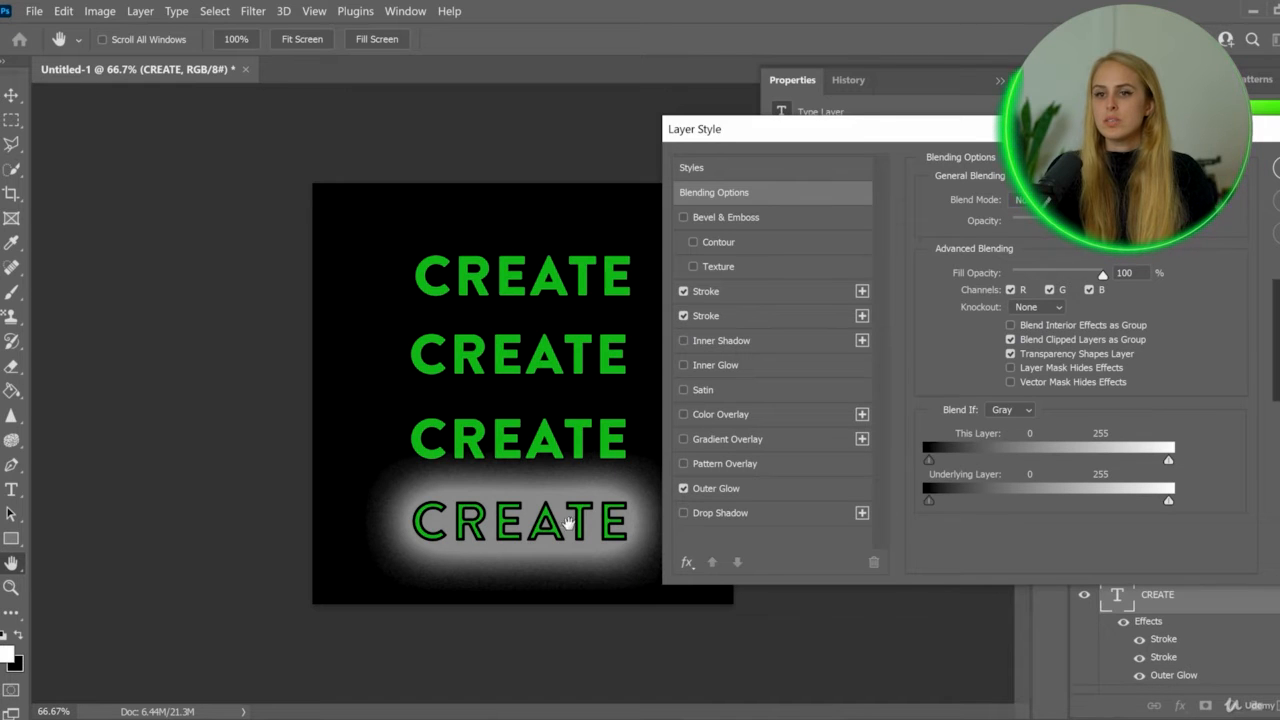
Step: Reduce the text's fill opacity to 57%, set the outer glow to 21% spread, 29 px size and 42% range, and apply it
left_click_drag(1100, 276, 1075, 243)
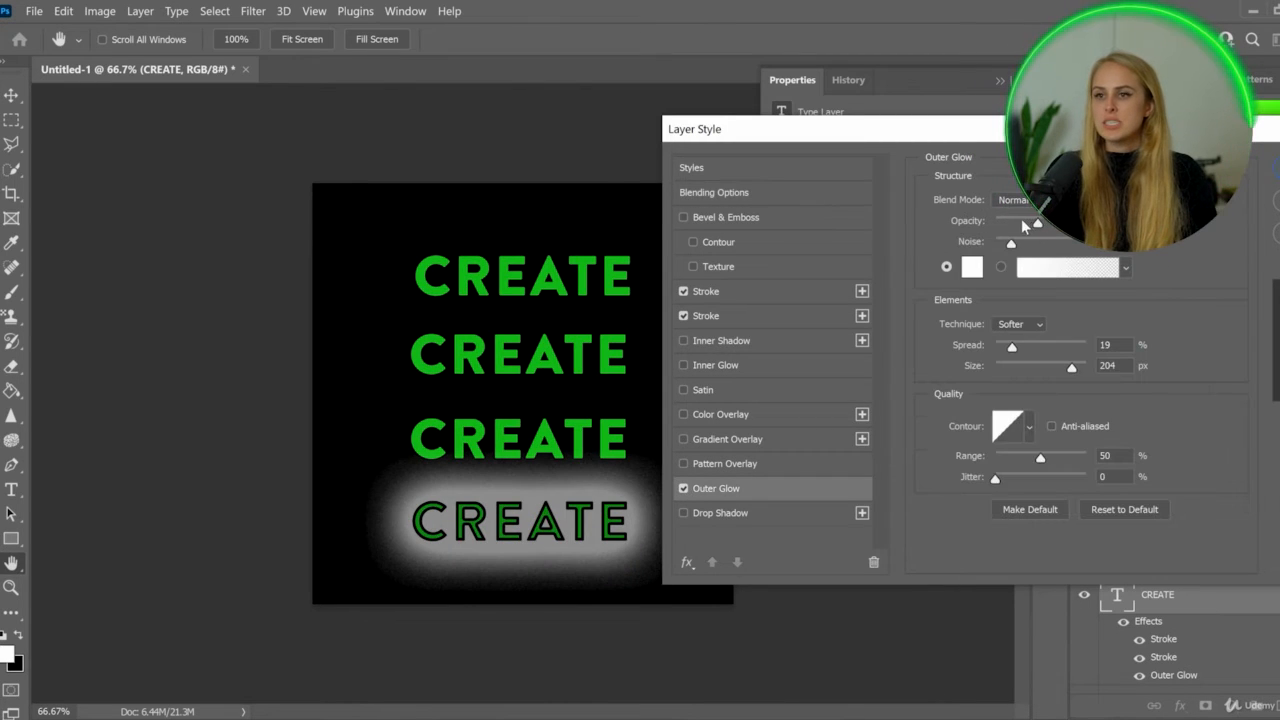
left_click_drag(1021, 222, 1016, 222)
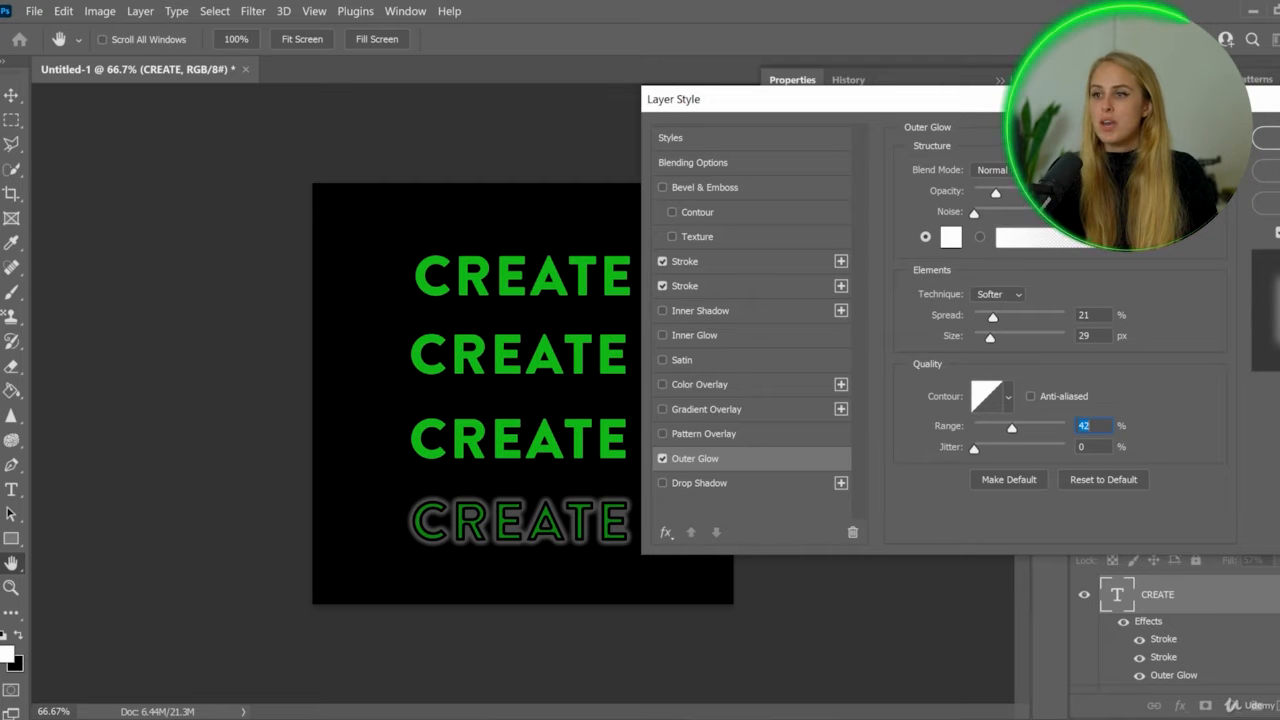
left_click(1268, 138)
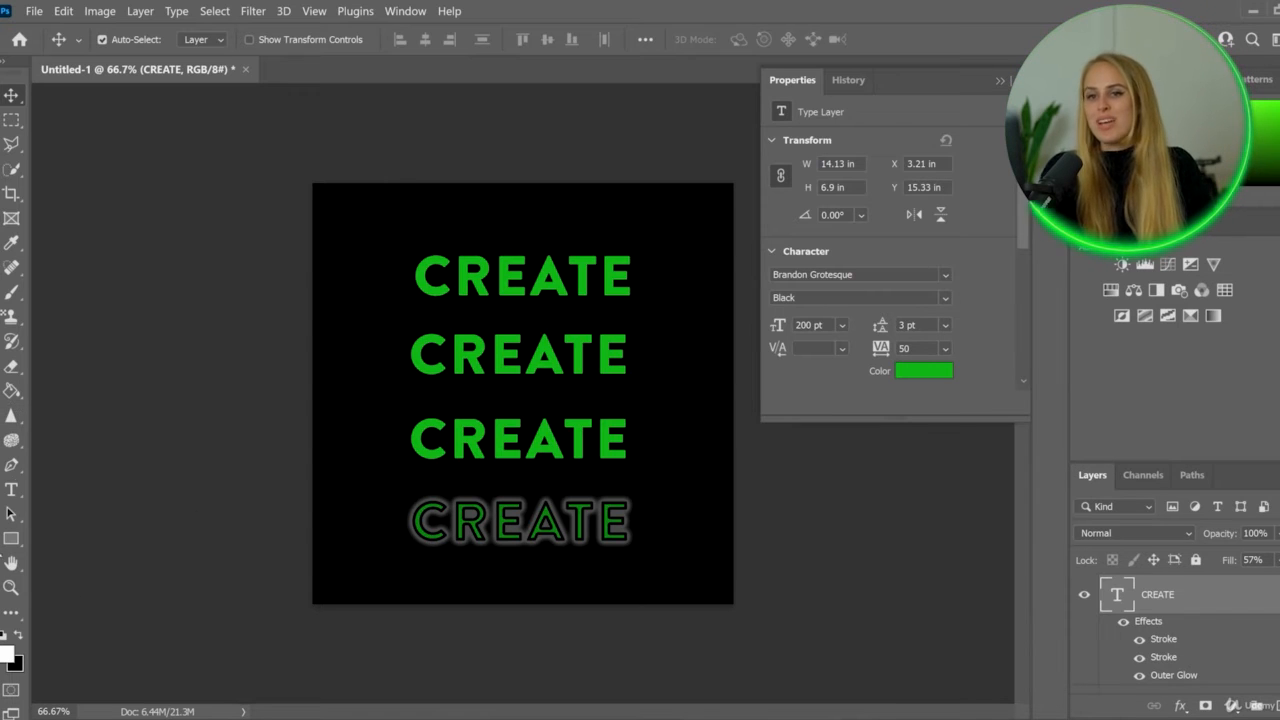
Step: Give the third CREATE text a Bevel & Emboss effect with Texture using the dark green pattern, and apply it
left_click(11, 490)
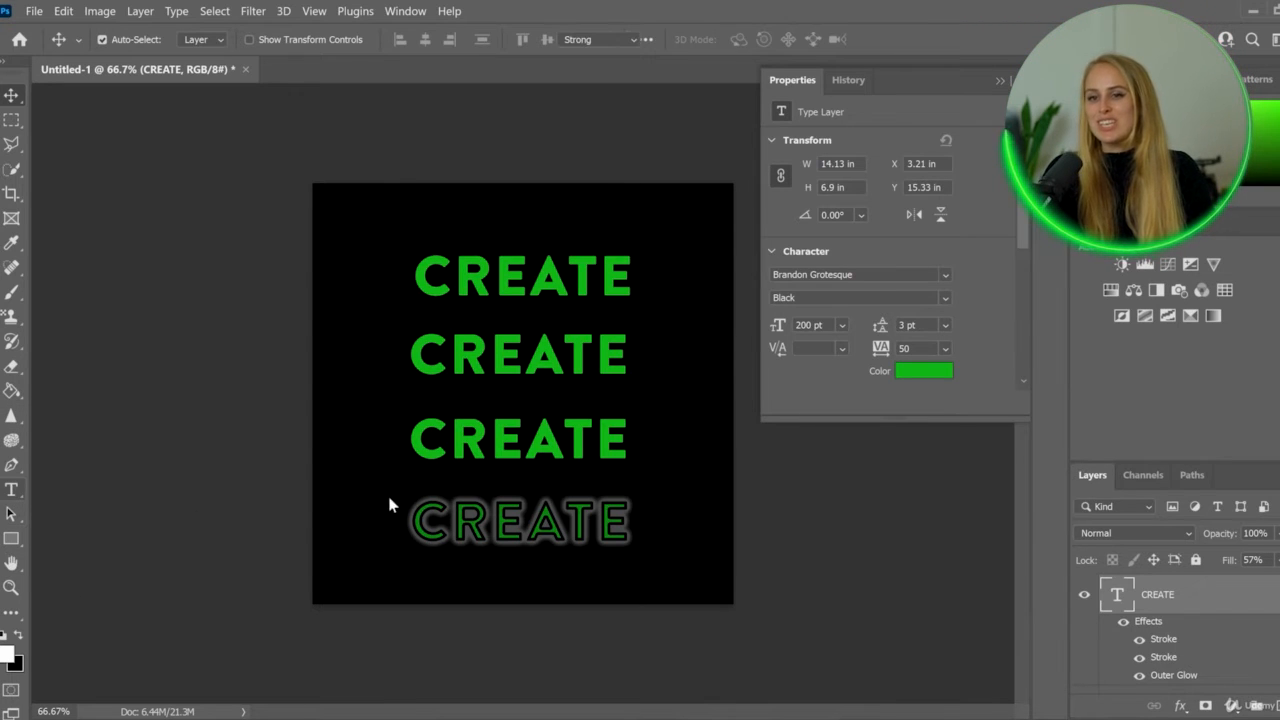
left_click(435, 443)
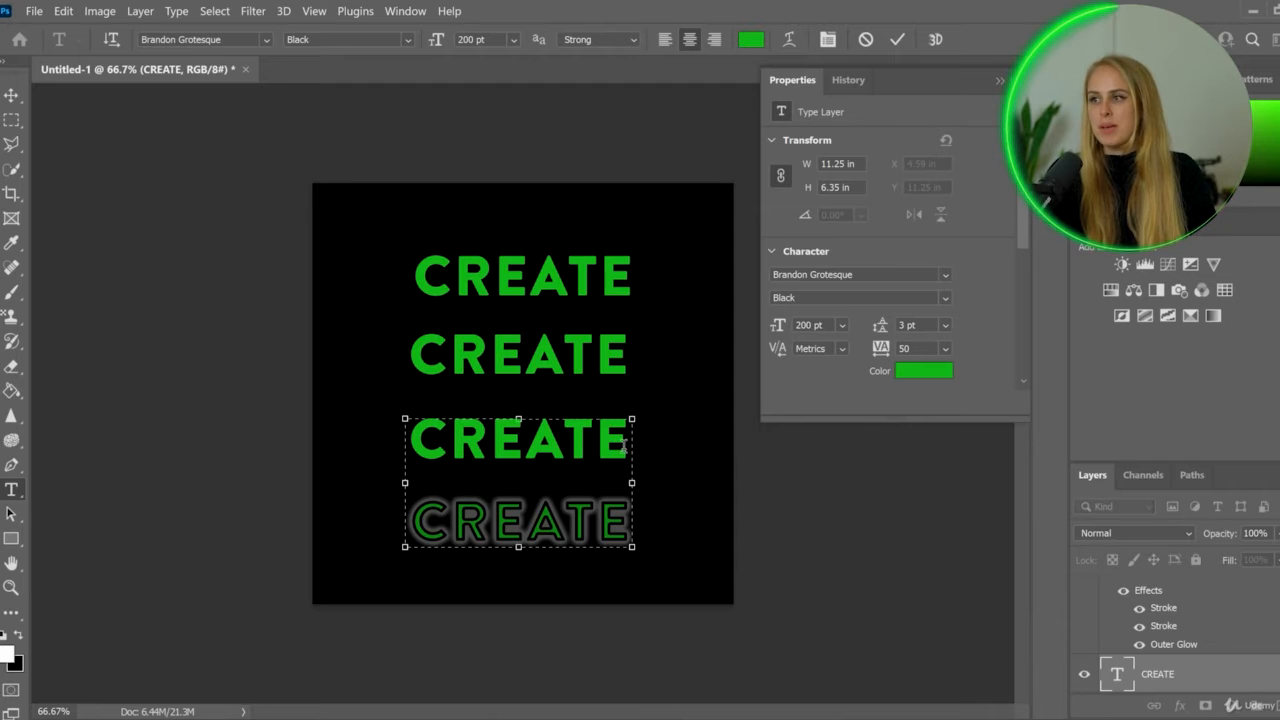
left_click_drag(622, 445, 366, 434)
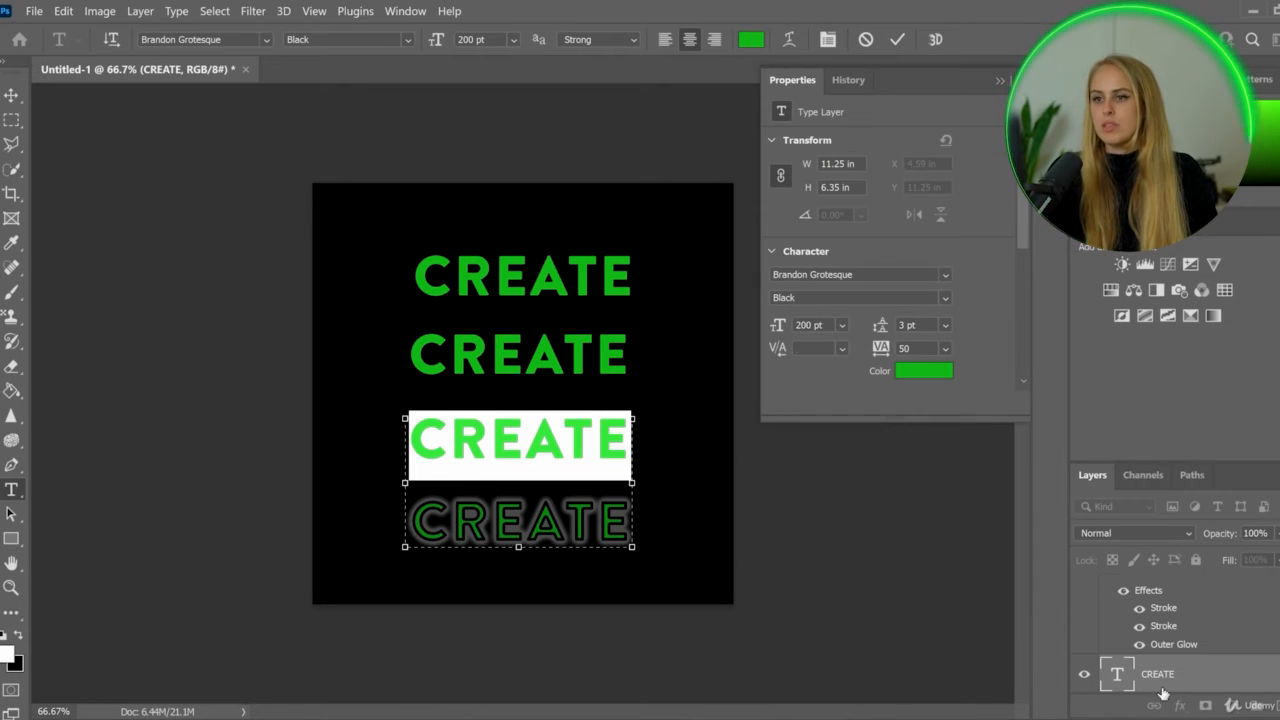
left_click(527, 447)
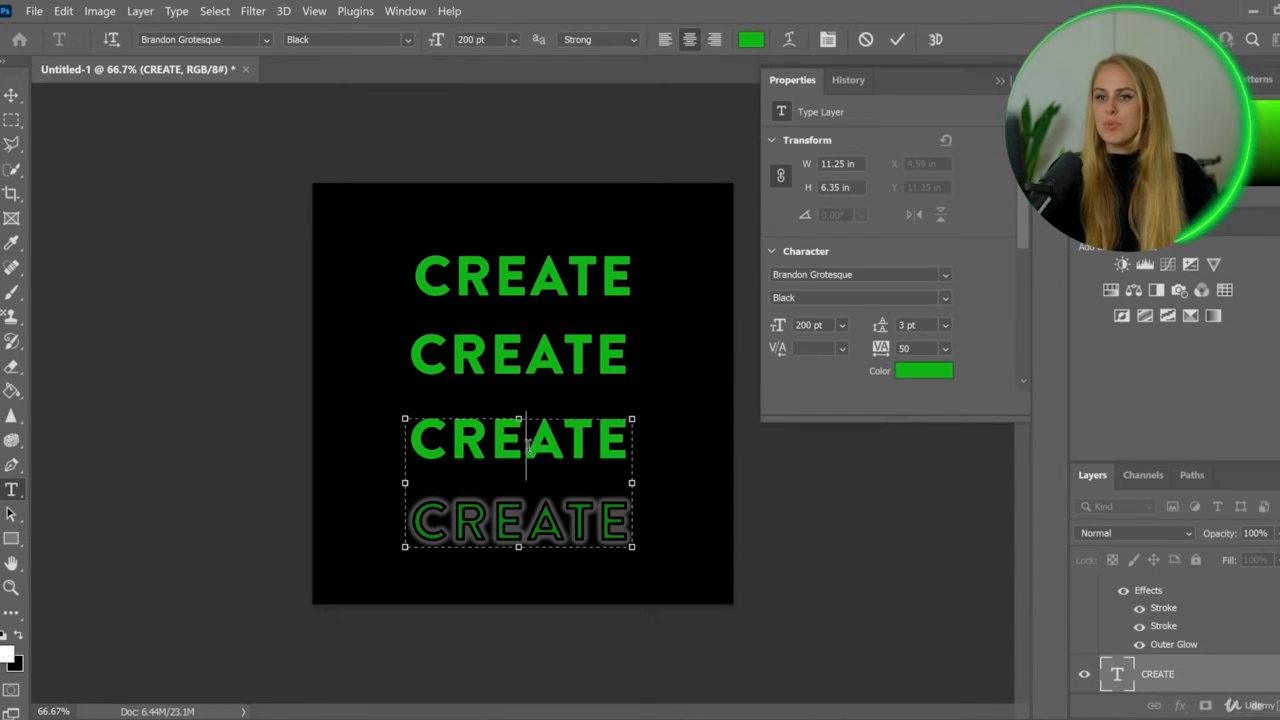
left_click(1192, 679)
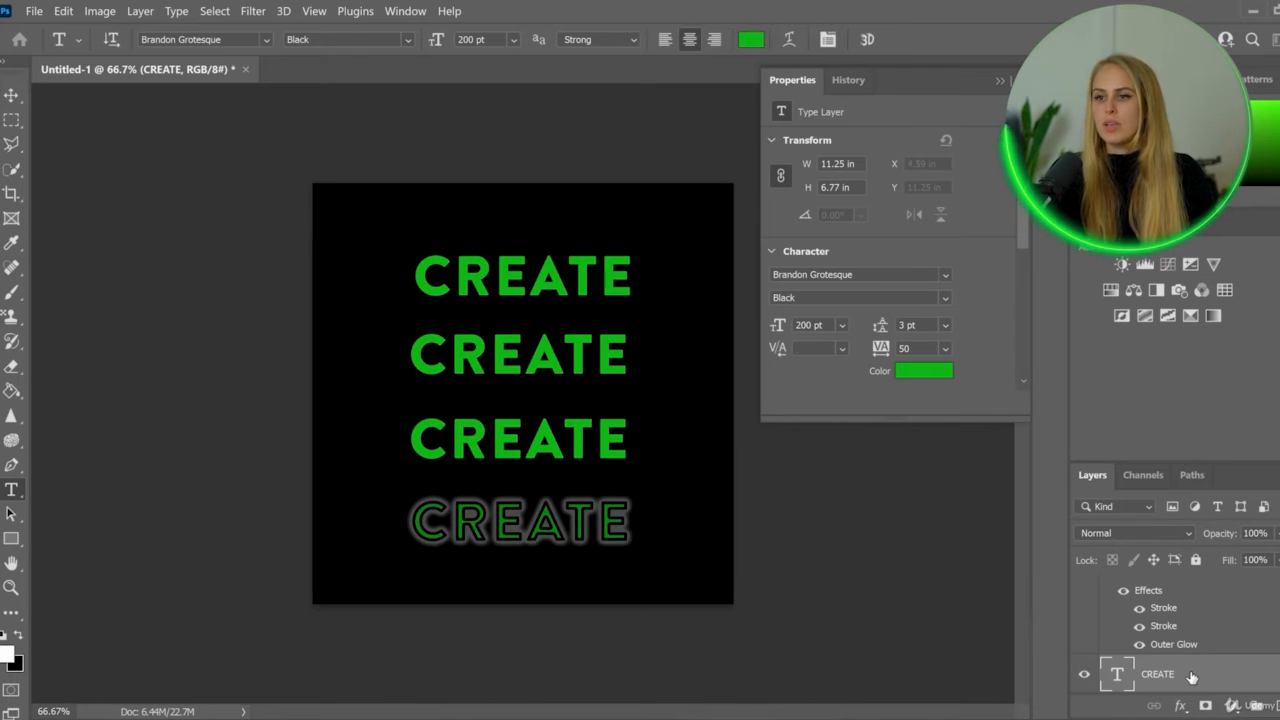
double_click(1273, 682)
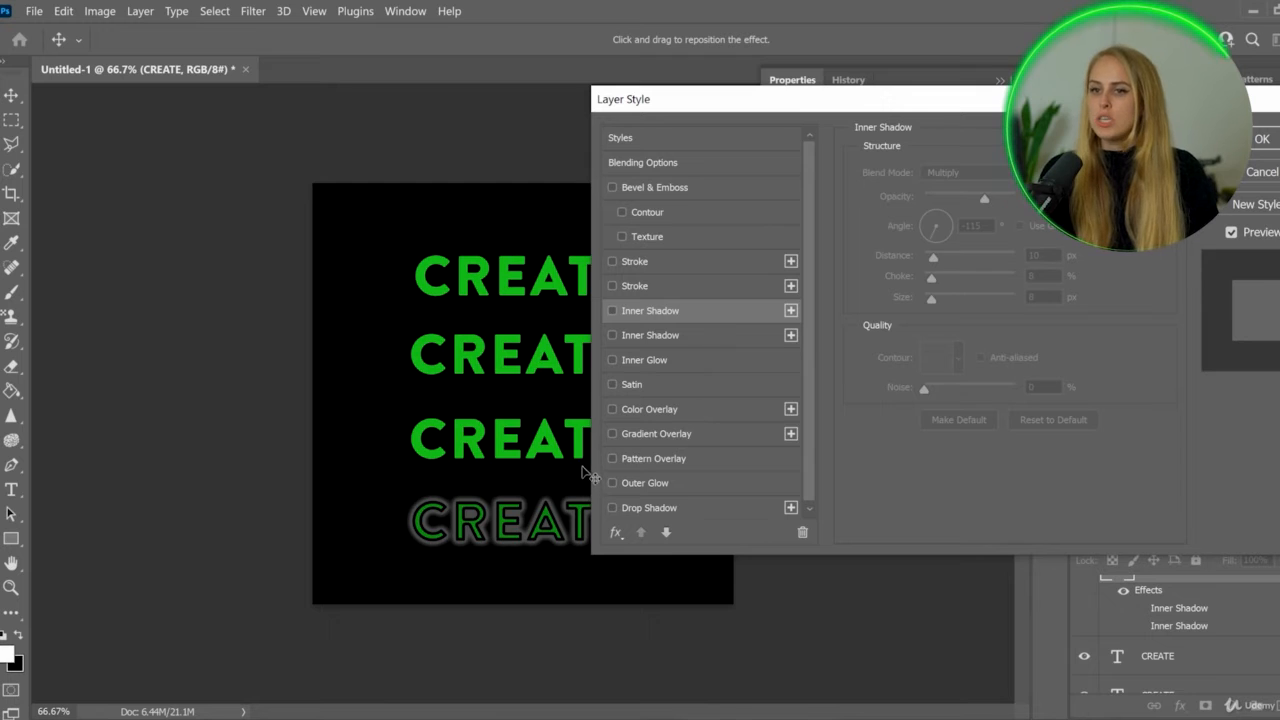
left_click(622, 237)
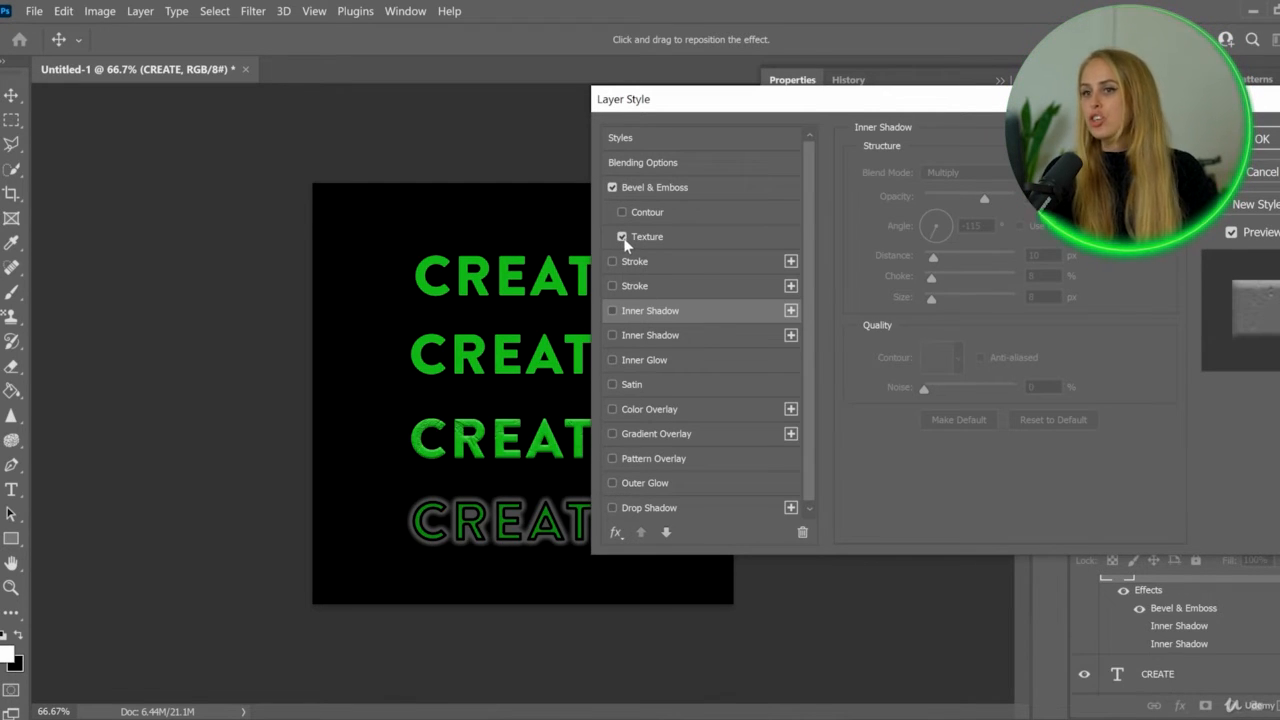
left_click(667, 236)
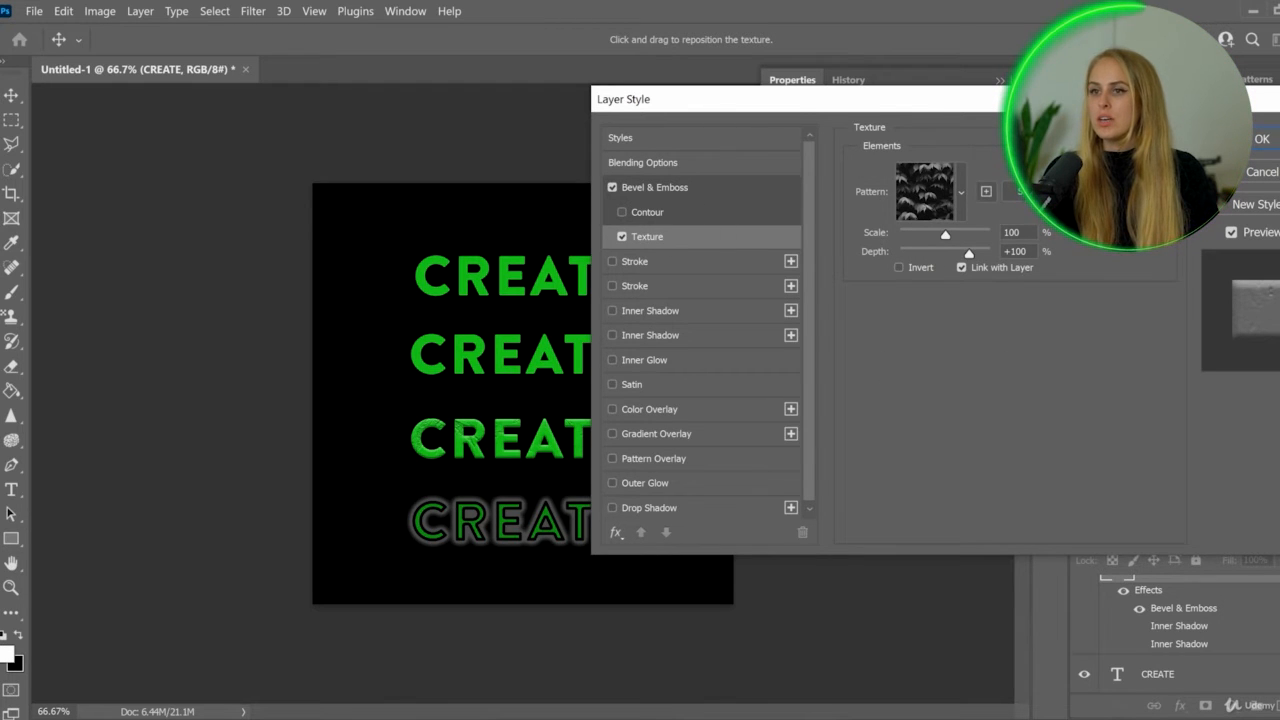
left_click(960, 192)
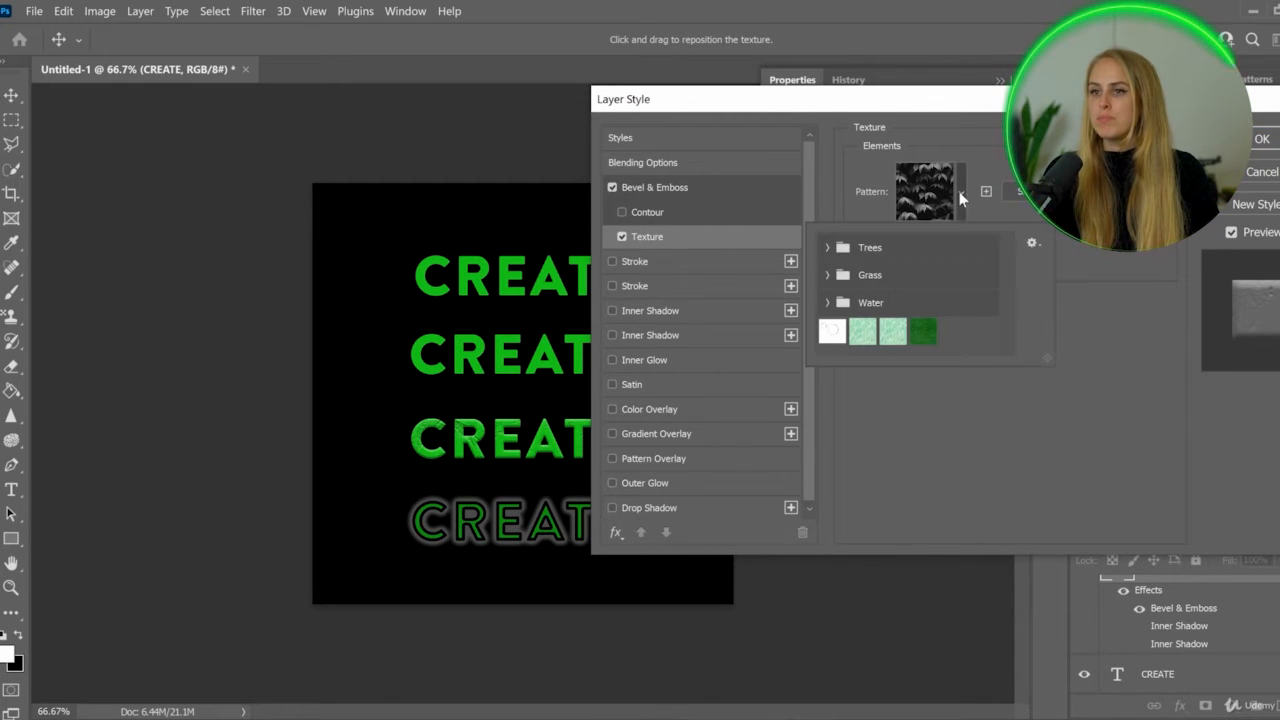
left_click(923, 332)
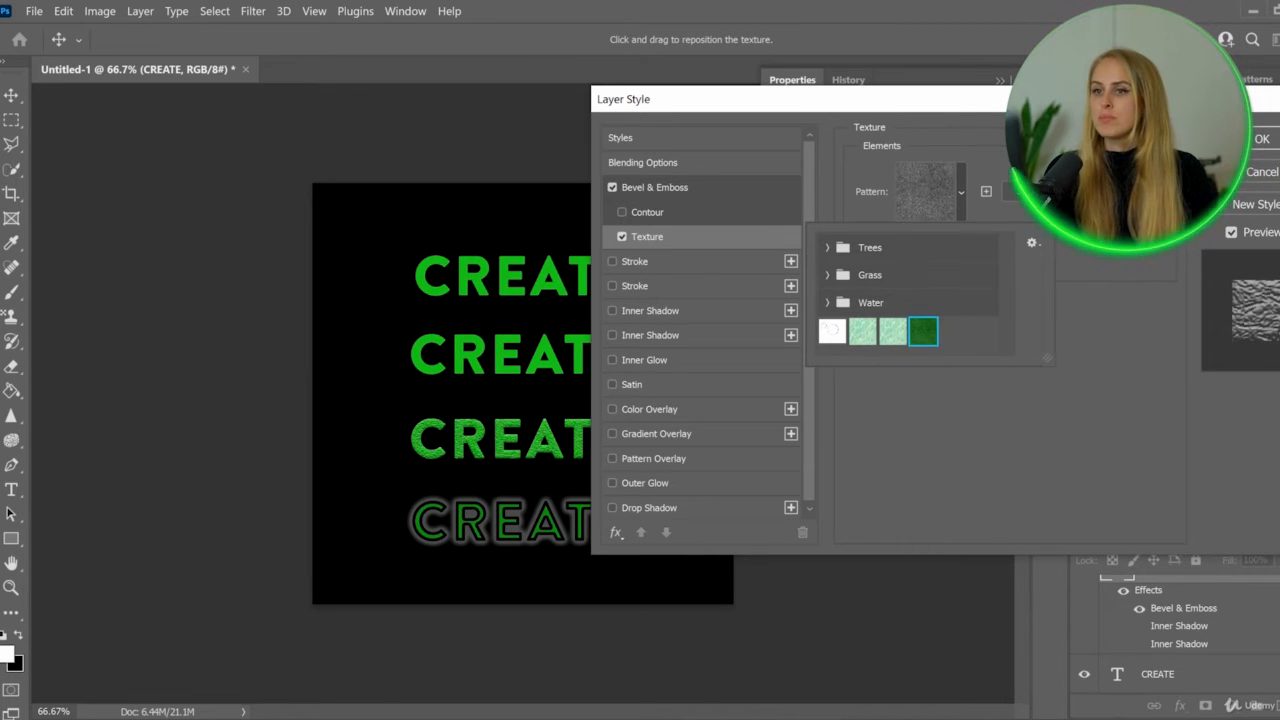
left_click(1262, 139)
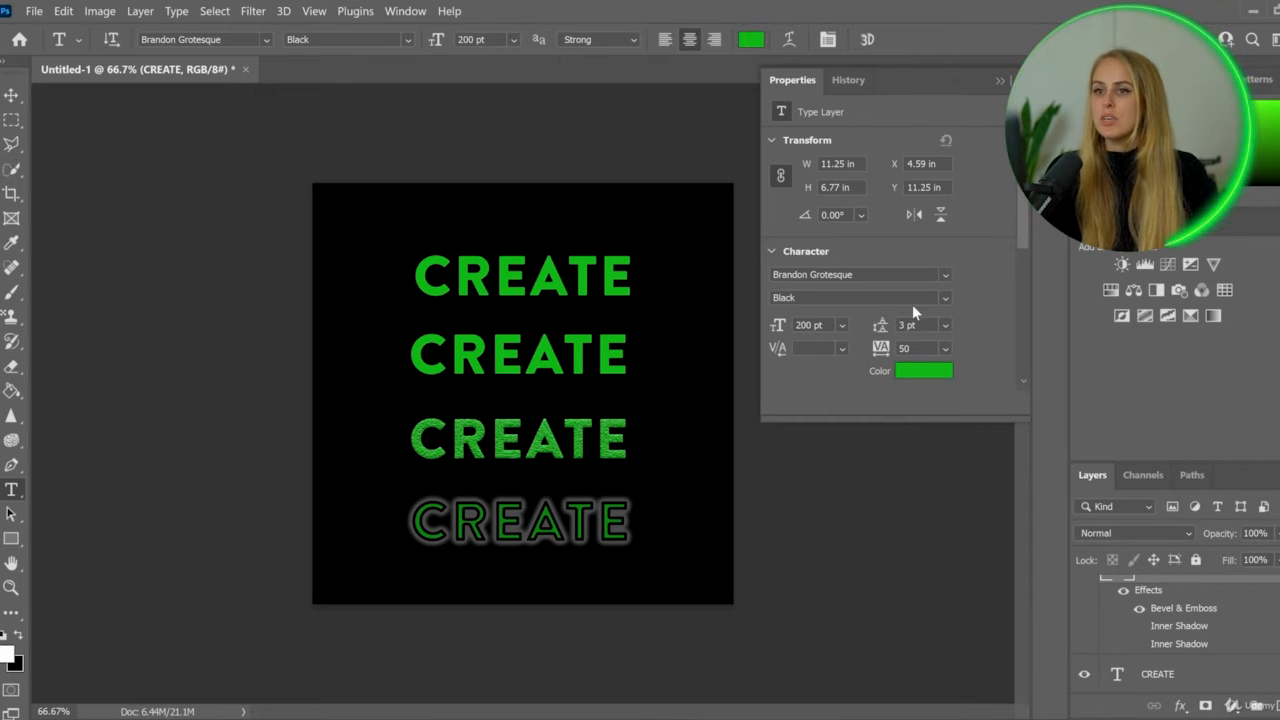
Step: Add a white (ffffff) inside stroke to the third CREATE text and increase the stroke size slightly
double_click(1198, 607)
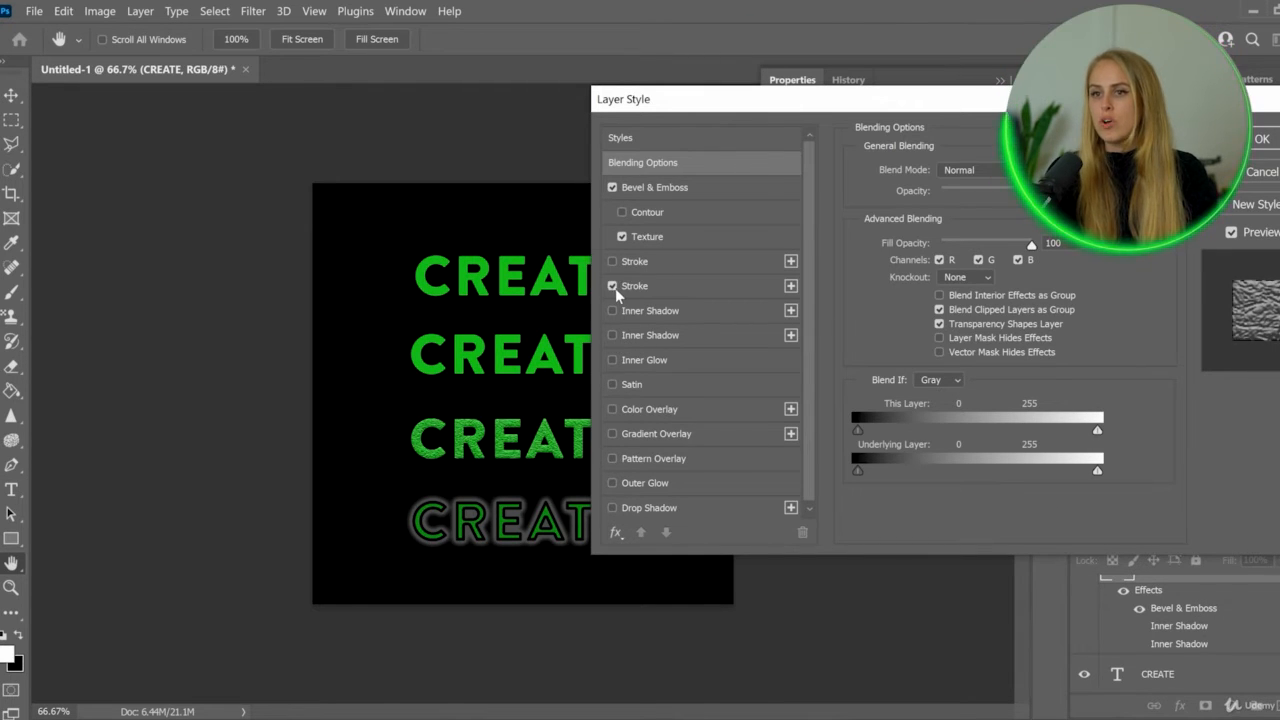
left_click(612, 286)
left_click(665, 285)
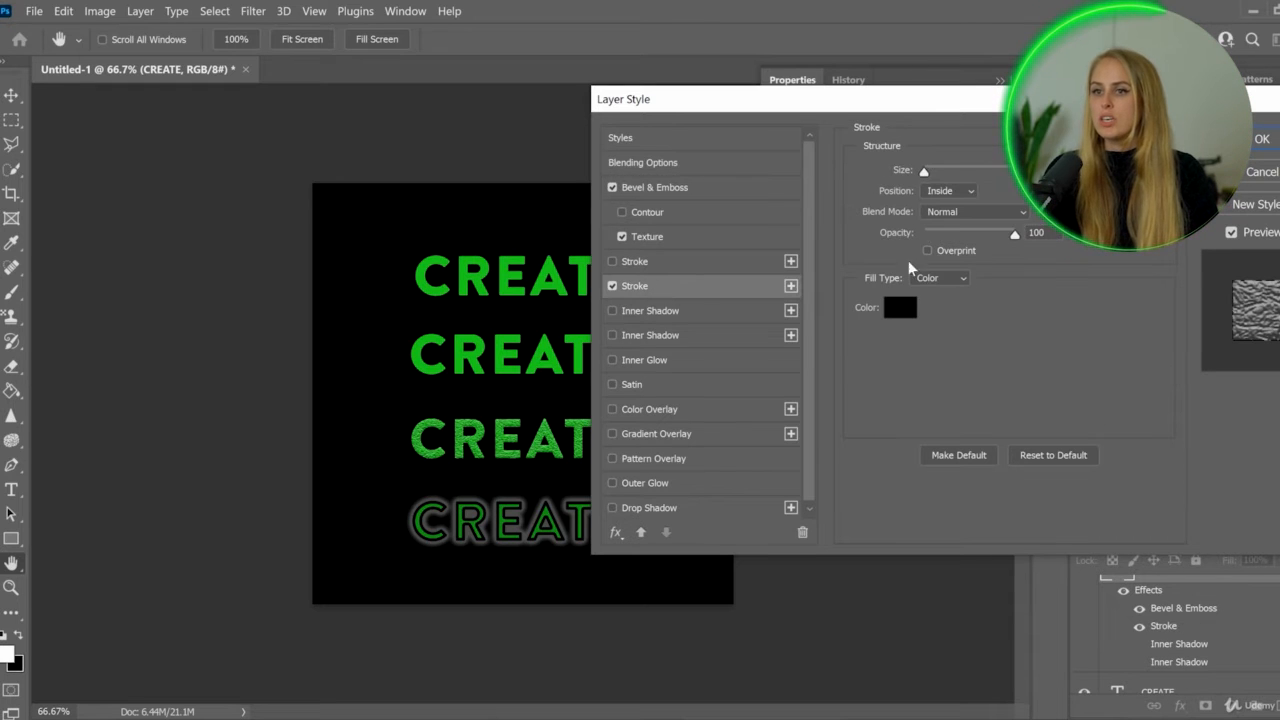
left_click(895, 313)
type("ffffff")
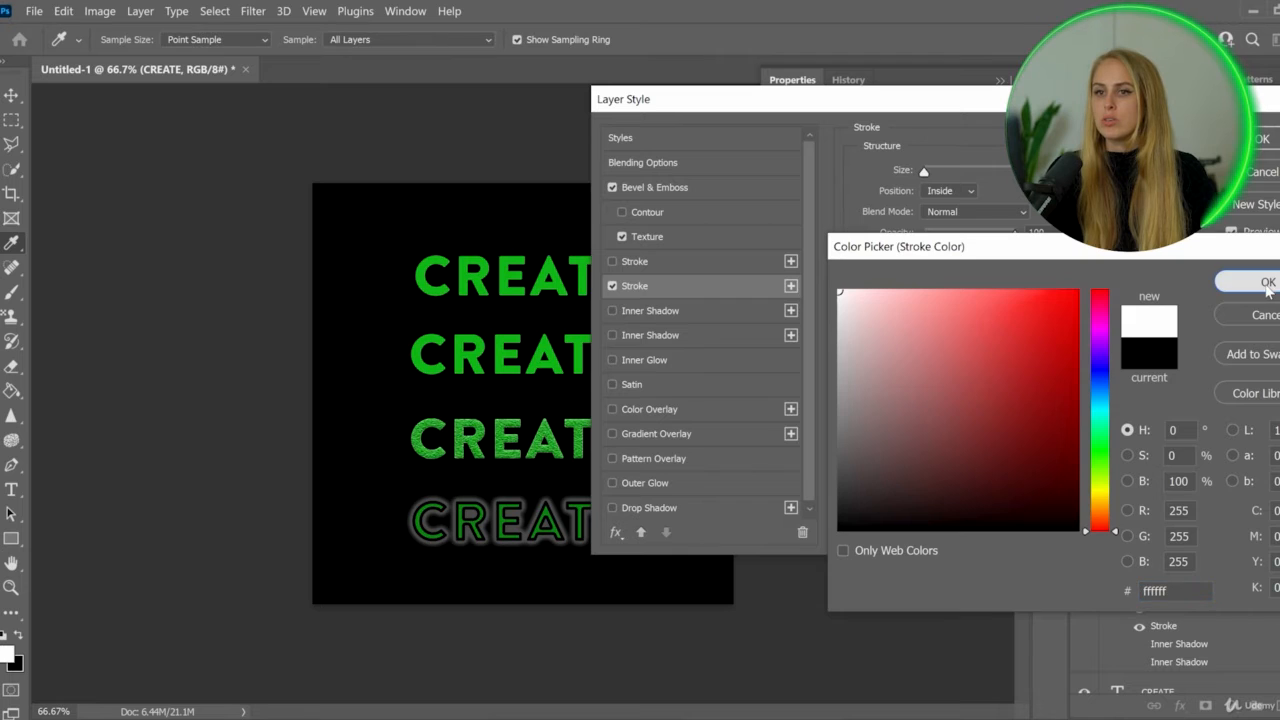
left_click(1266, 282)
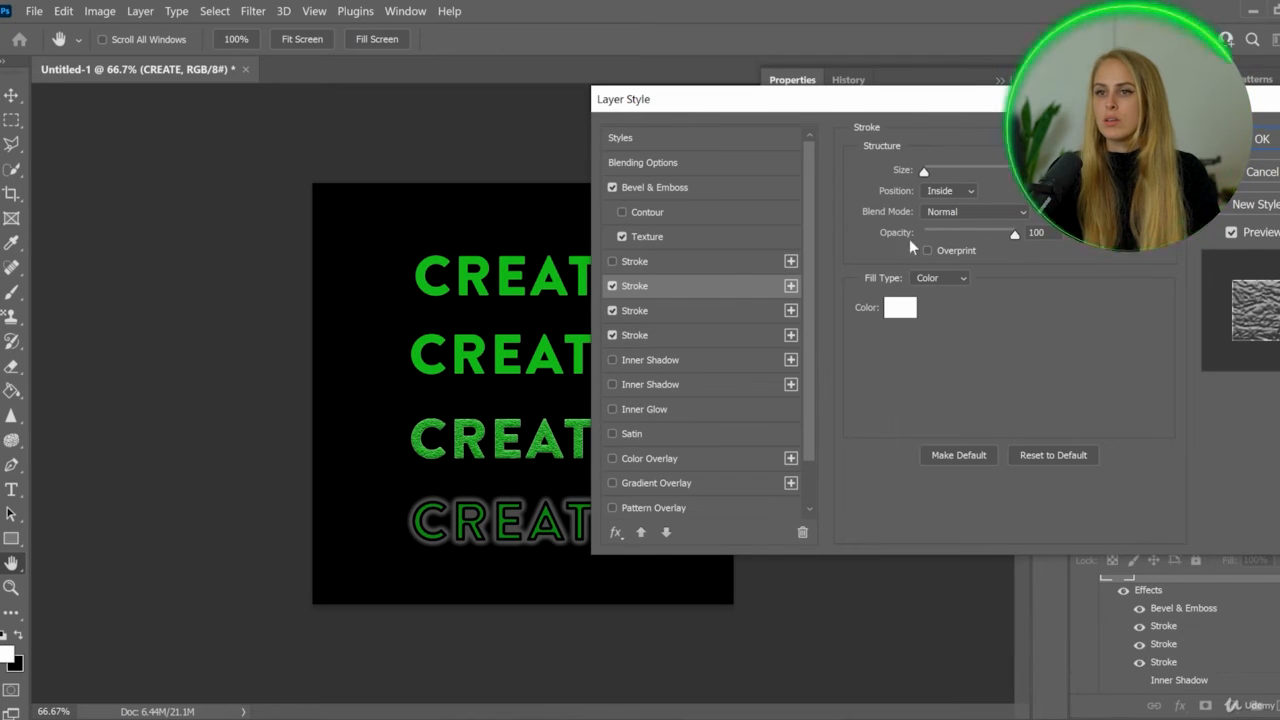
mouse_move(923, 172)
left_mouse_down()
mouse_move(943, 177)
mouse_move(929, 176)
left_mouse_up()
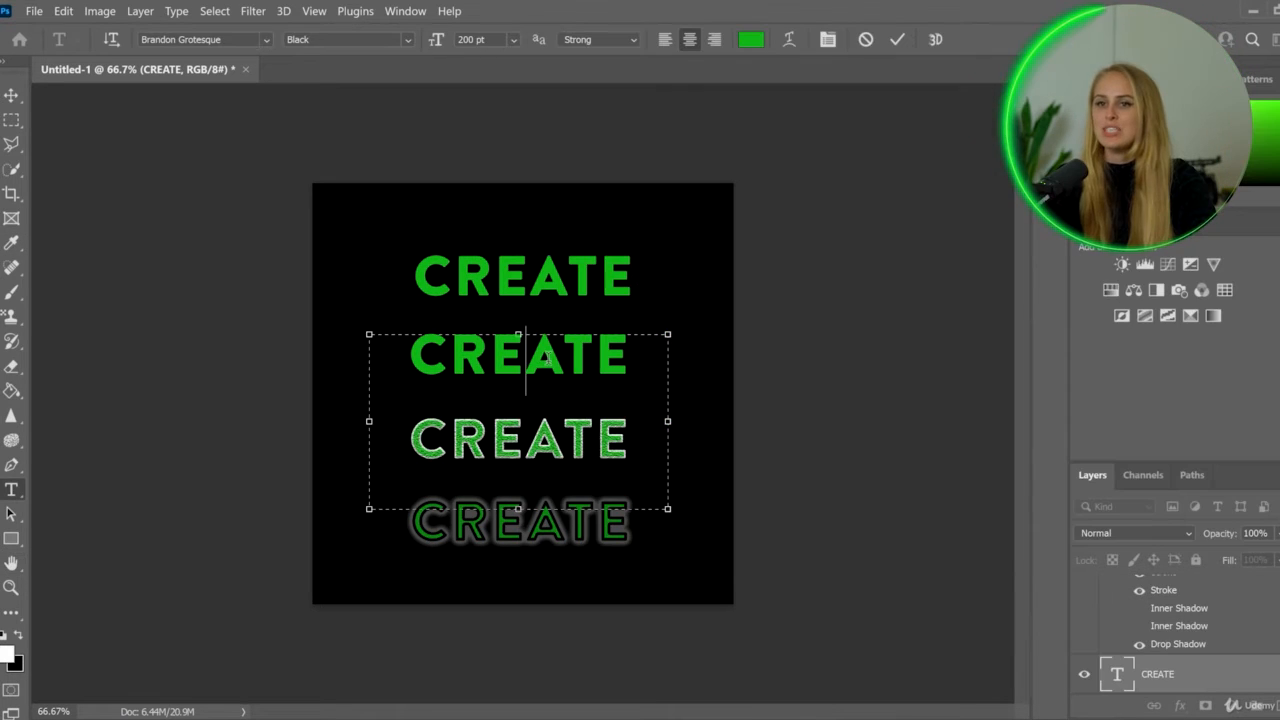
Step: Duplicate the second CREATE text, placing the copy slightly below the original
left_click_drag(643, 366, 380, 354)
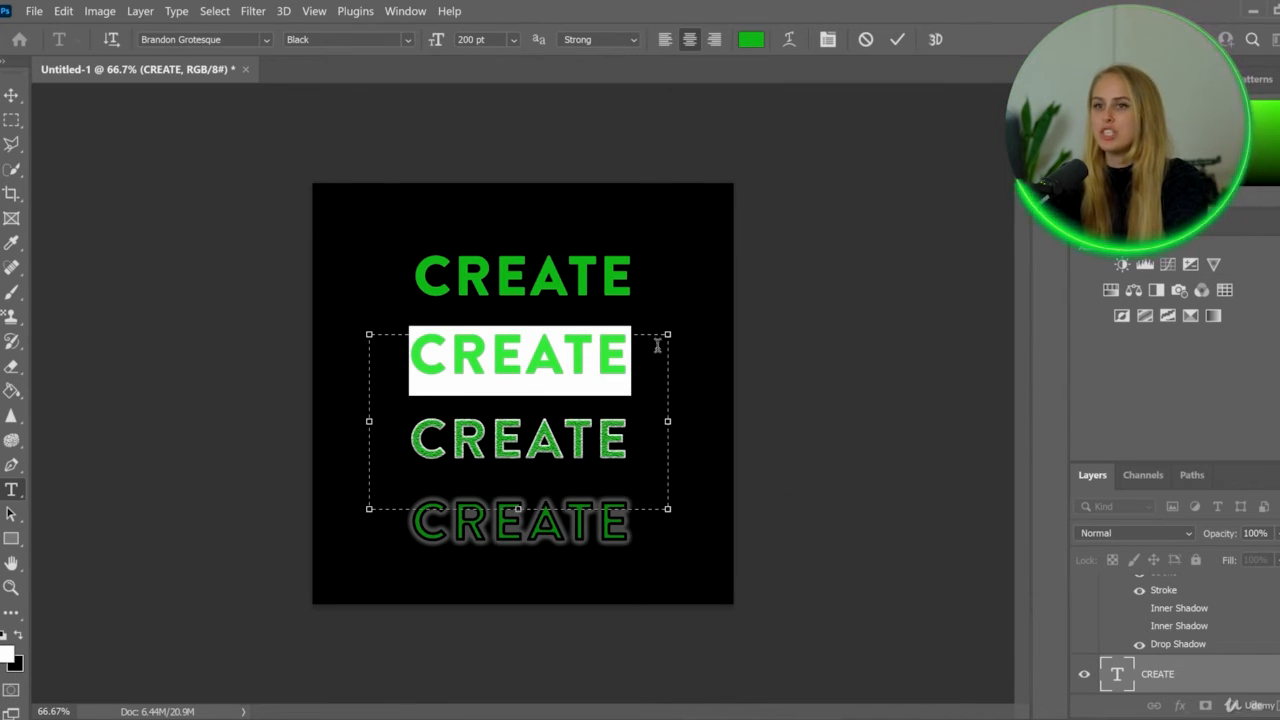
left_click(11, 94)
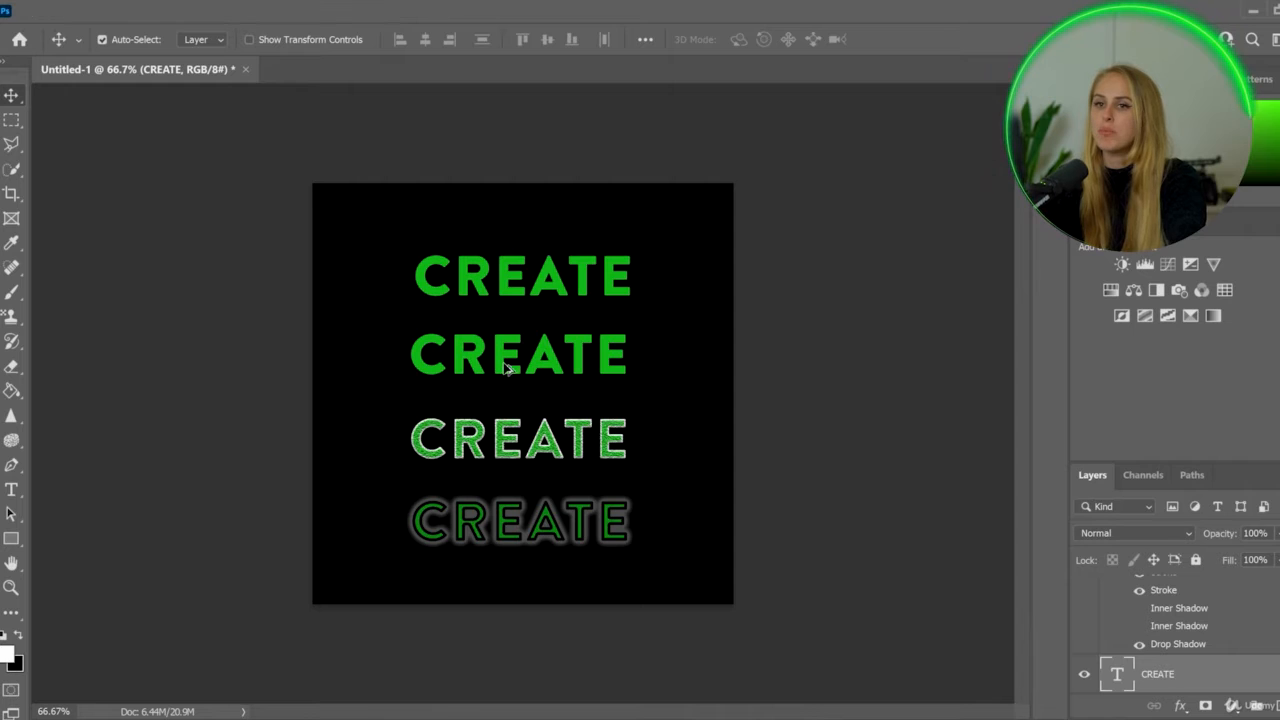
left_click_drag(505, 367, 504, 378)
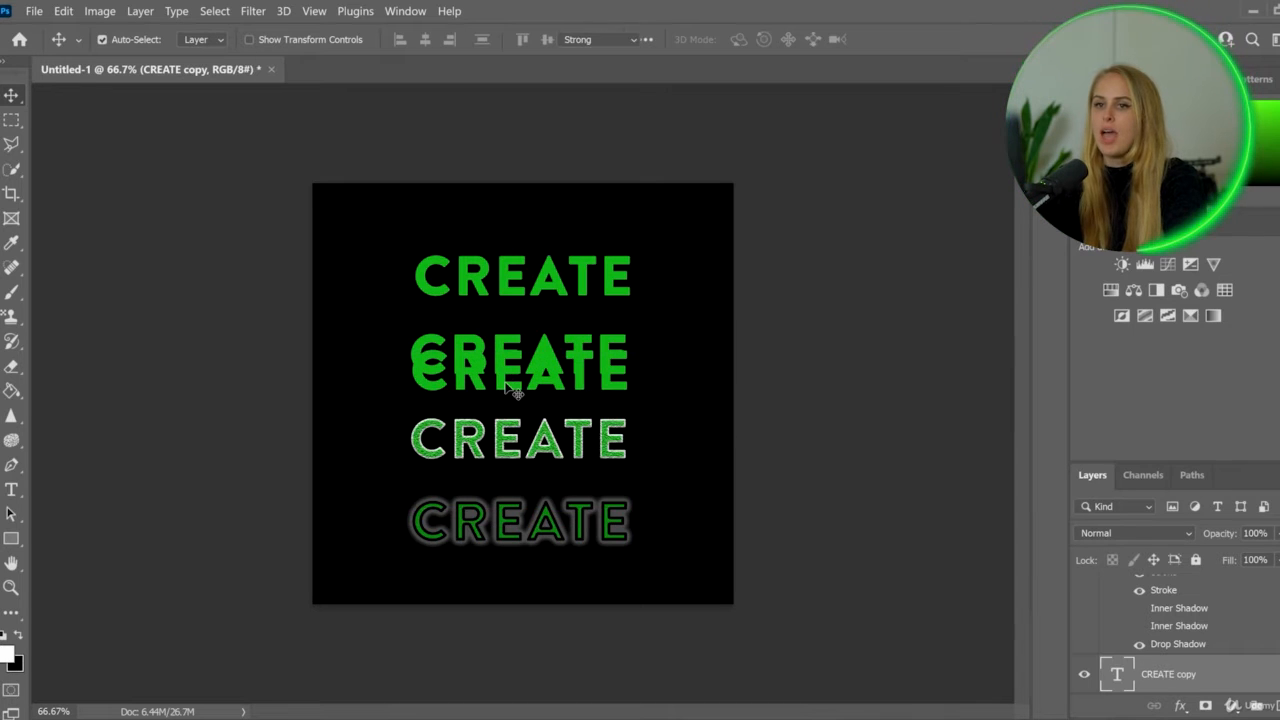
Step: Color the duplicated CREATE text white (ffffff) and offset it slightly up and to the right of the green original
double_click(504, 378)
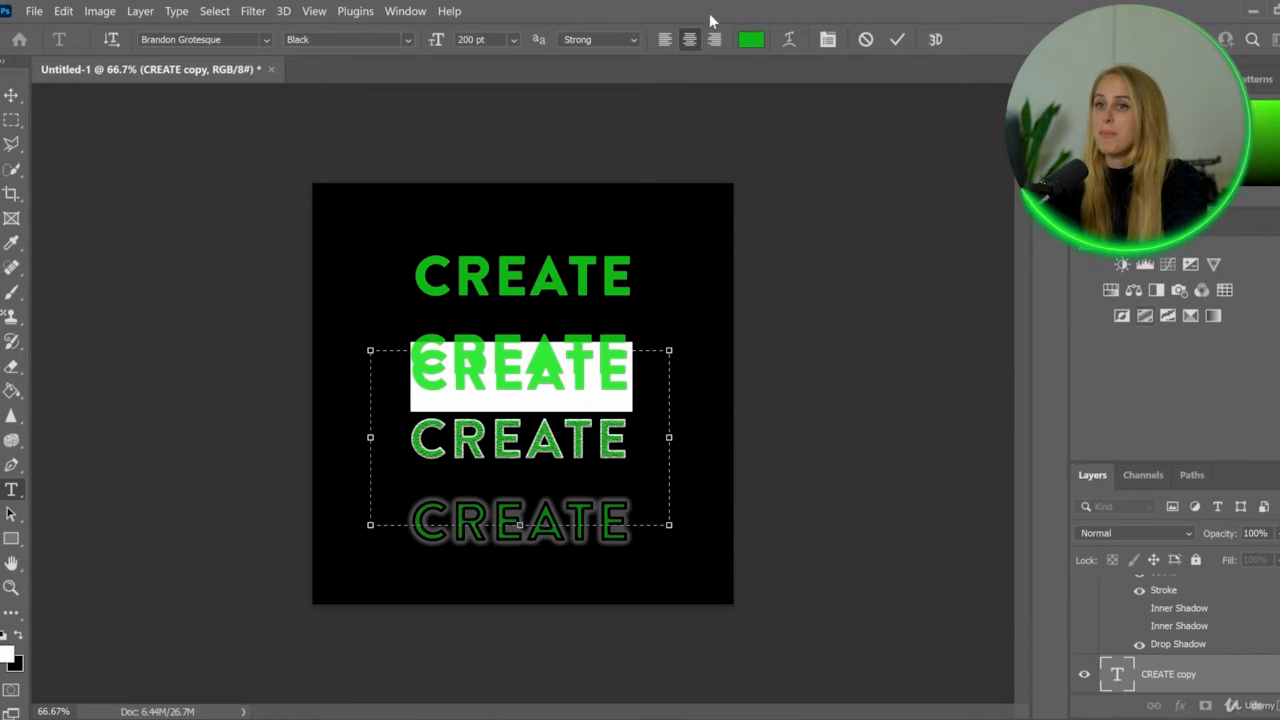
left_click(751, 40)
type("ffffff")
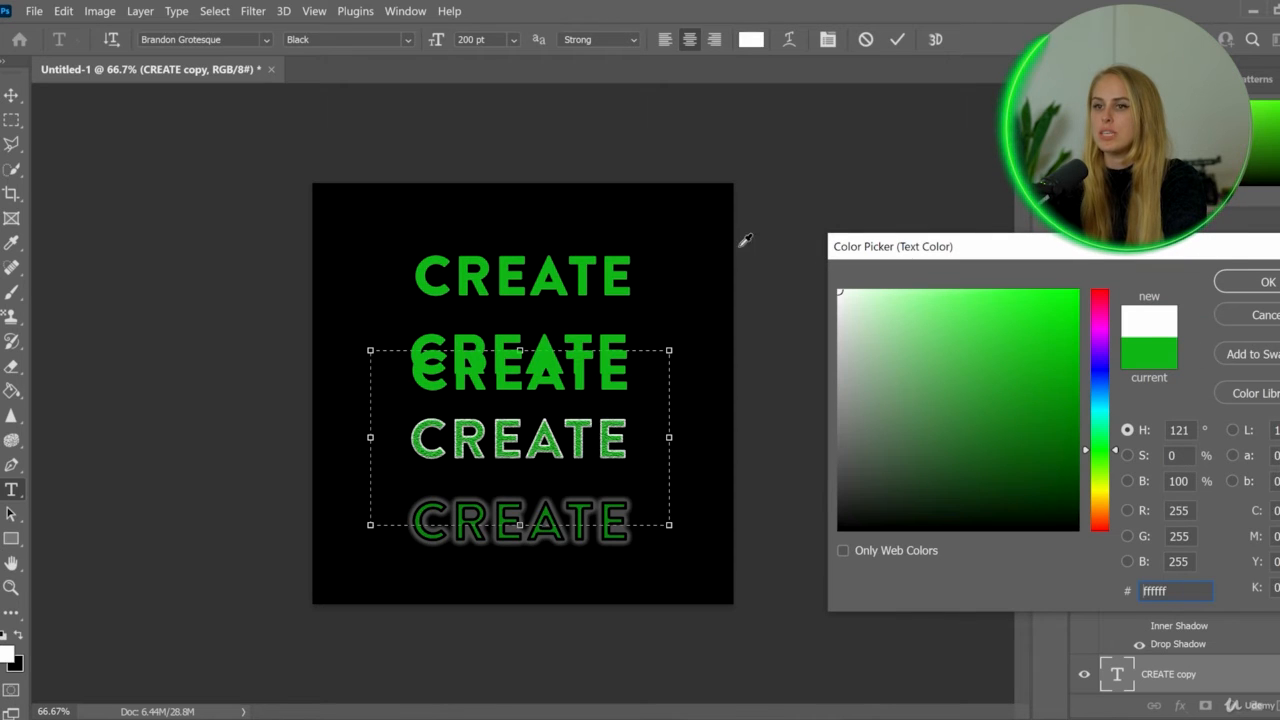
left_click(1262, 282)
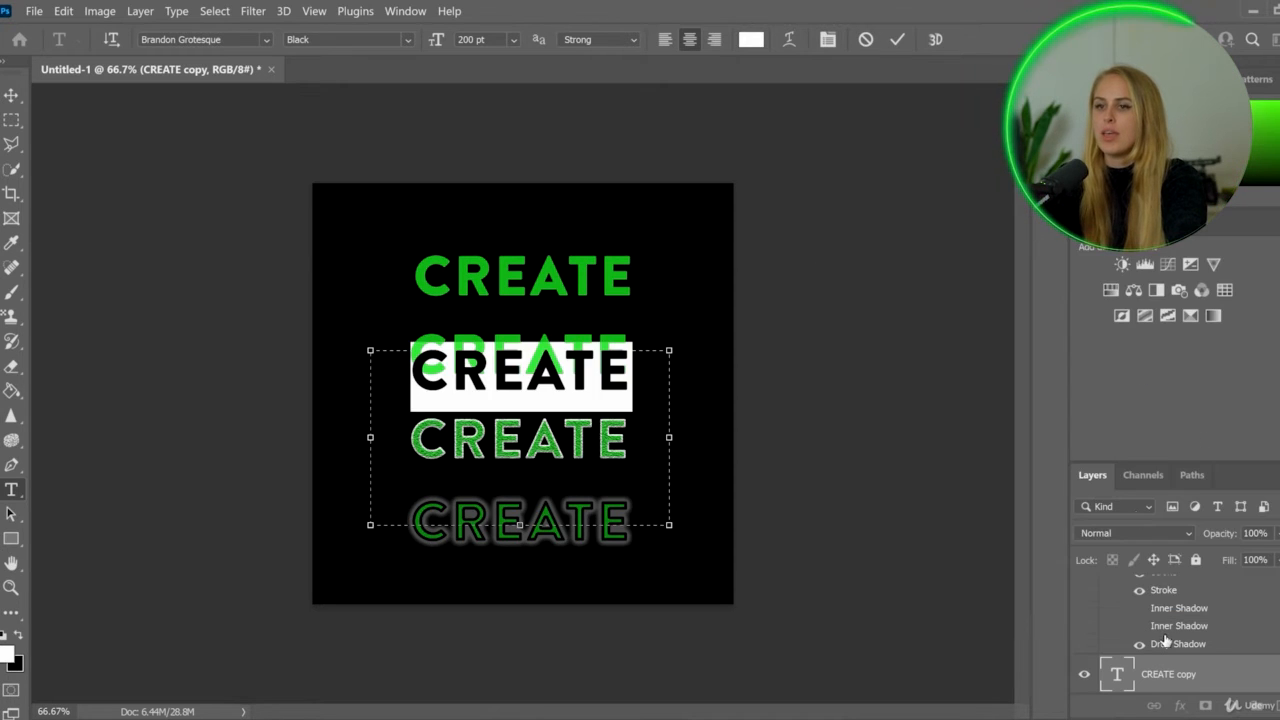
key("ctrl+Return")
key("v")
left_click_drag(509, 370, 515, 352)
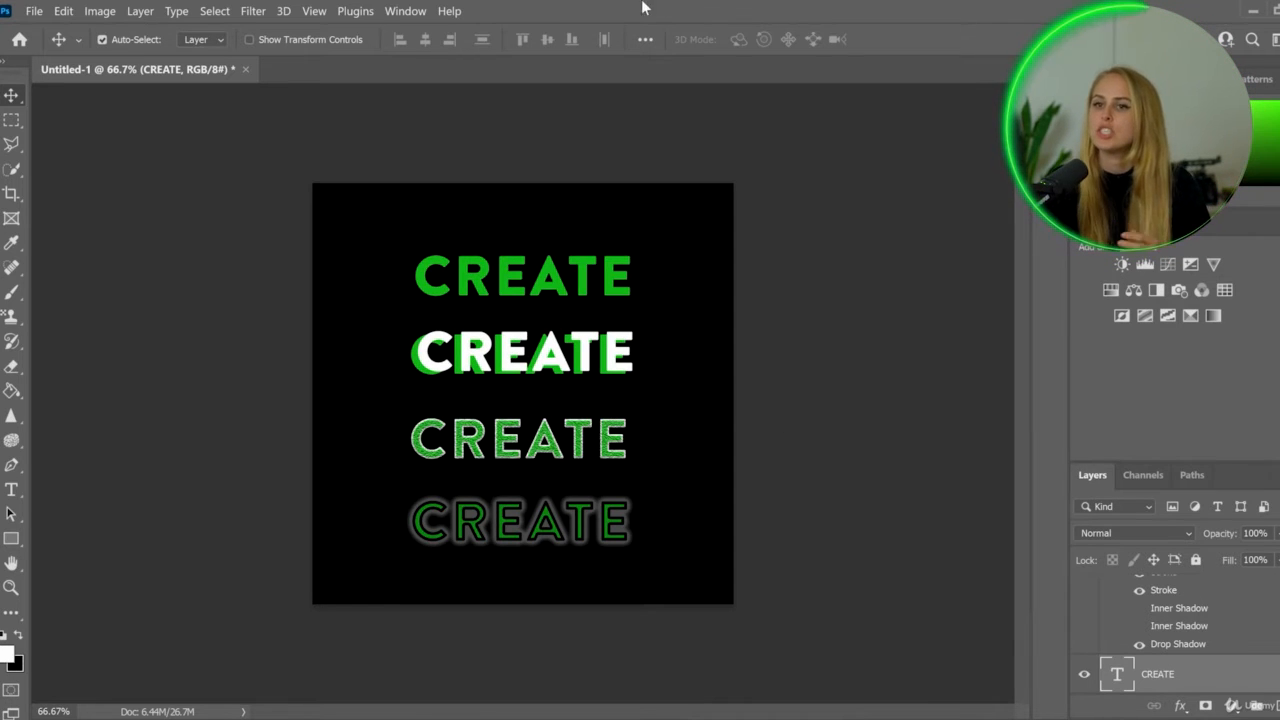
Step: Add a black inside stroke to the white CREATE text through its layer style settings and apply it
double_click(1160, 675)
key("Return")
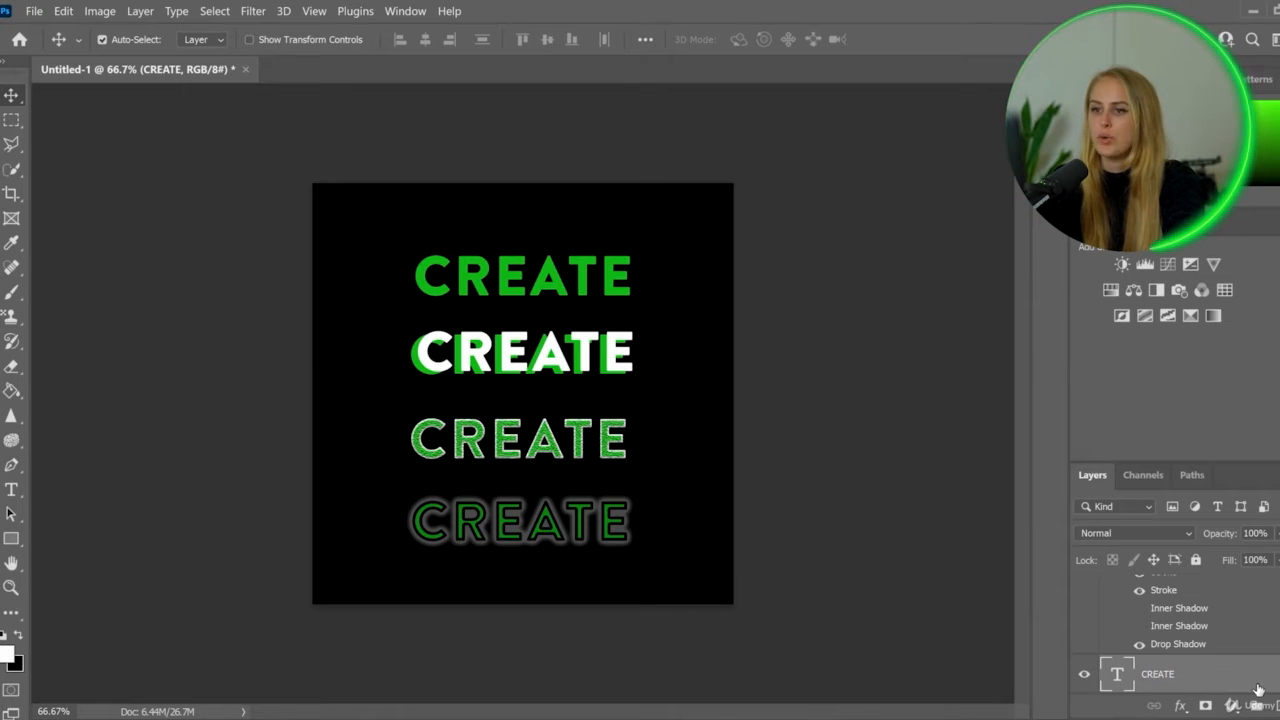
double_click(1196, 685)
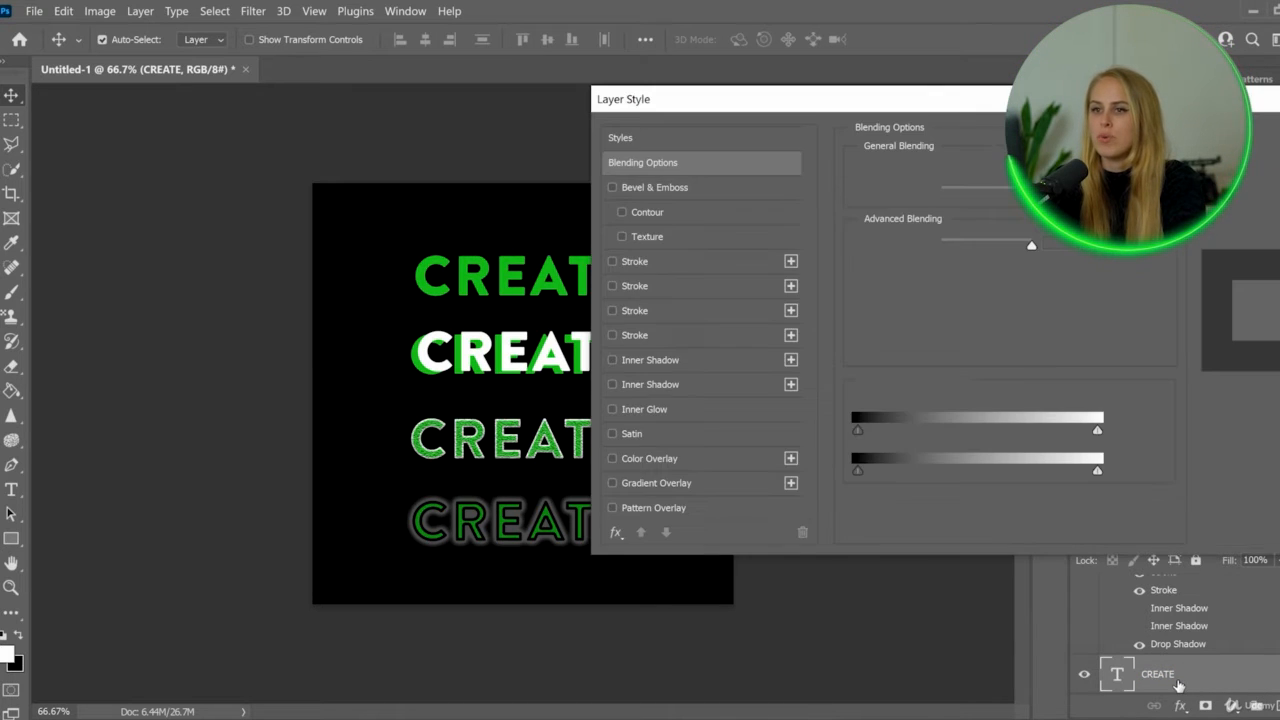
left_click(613, 261)
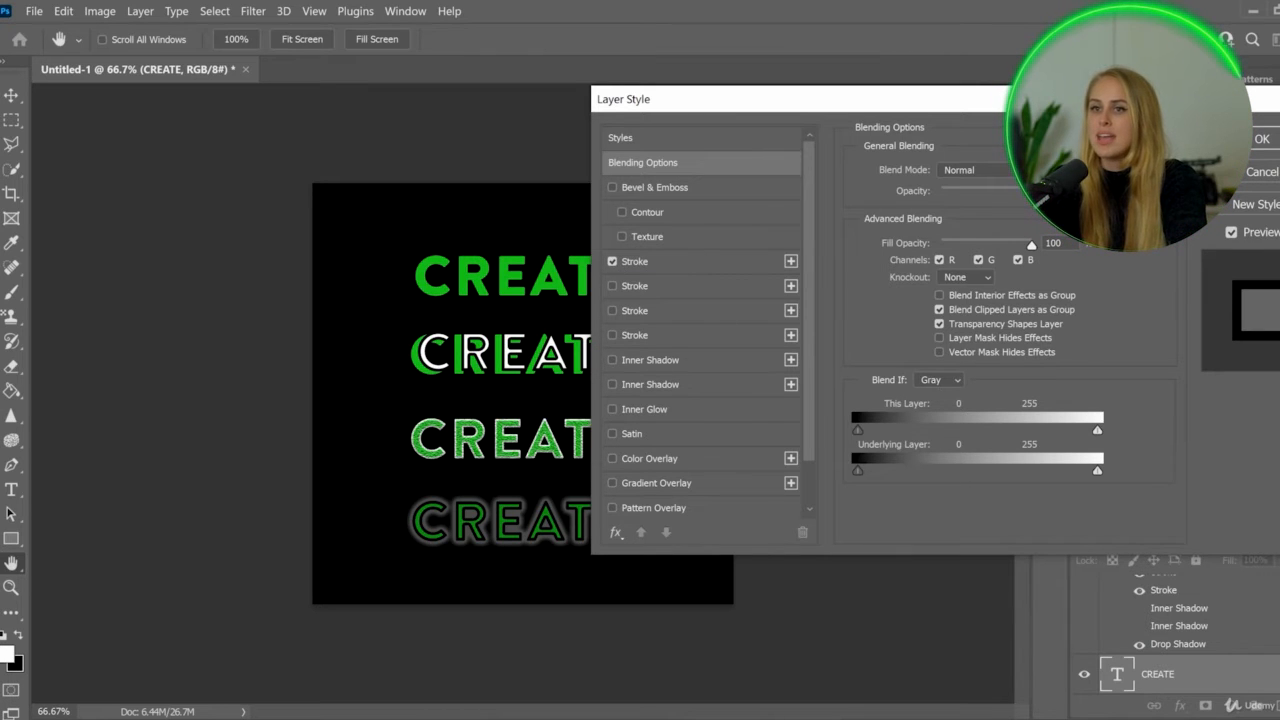
left_click(1260, 140)
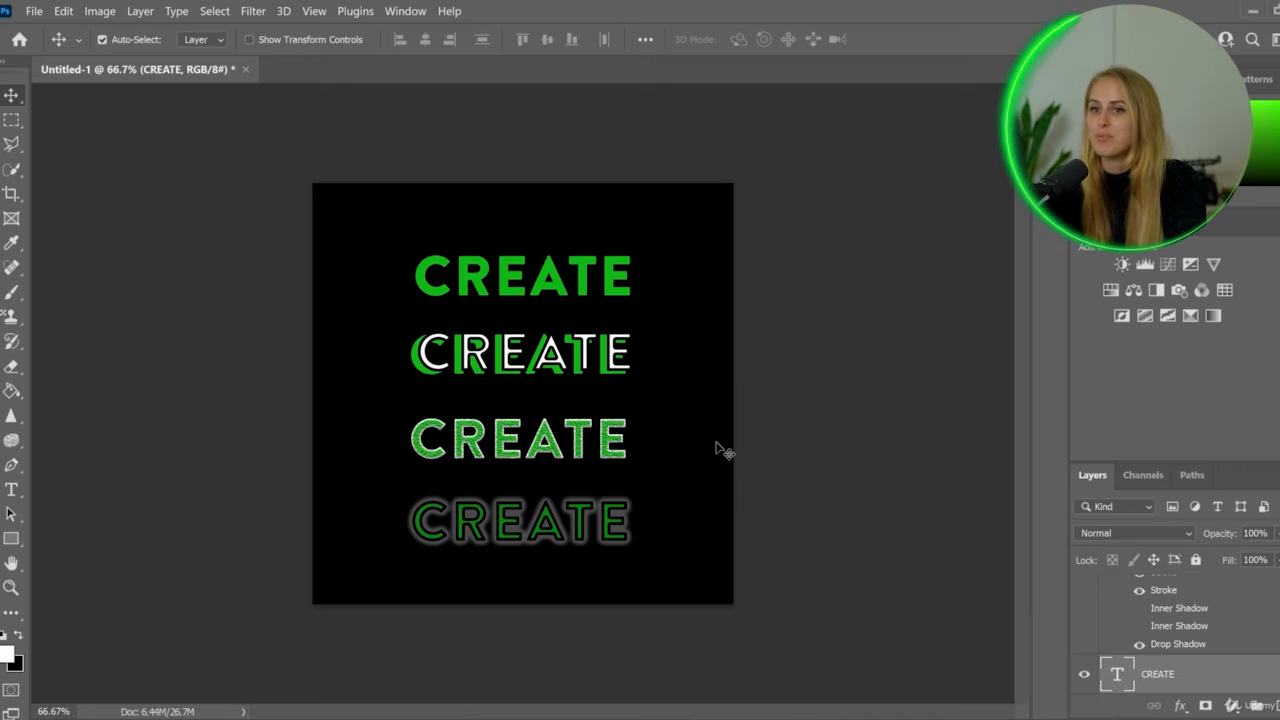
Step: Add a drop shadow to the topmost CREATE text and hide the black rectangle layer
left_click(540, 285)
scroll(1203, 606, "down", 2)
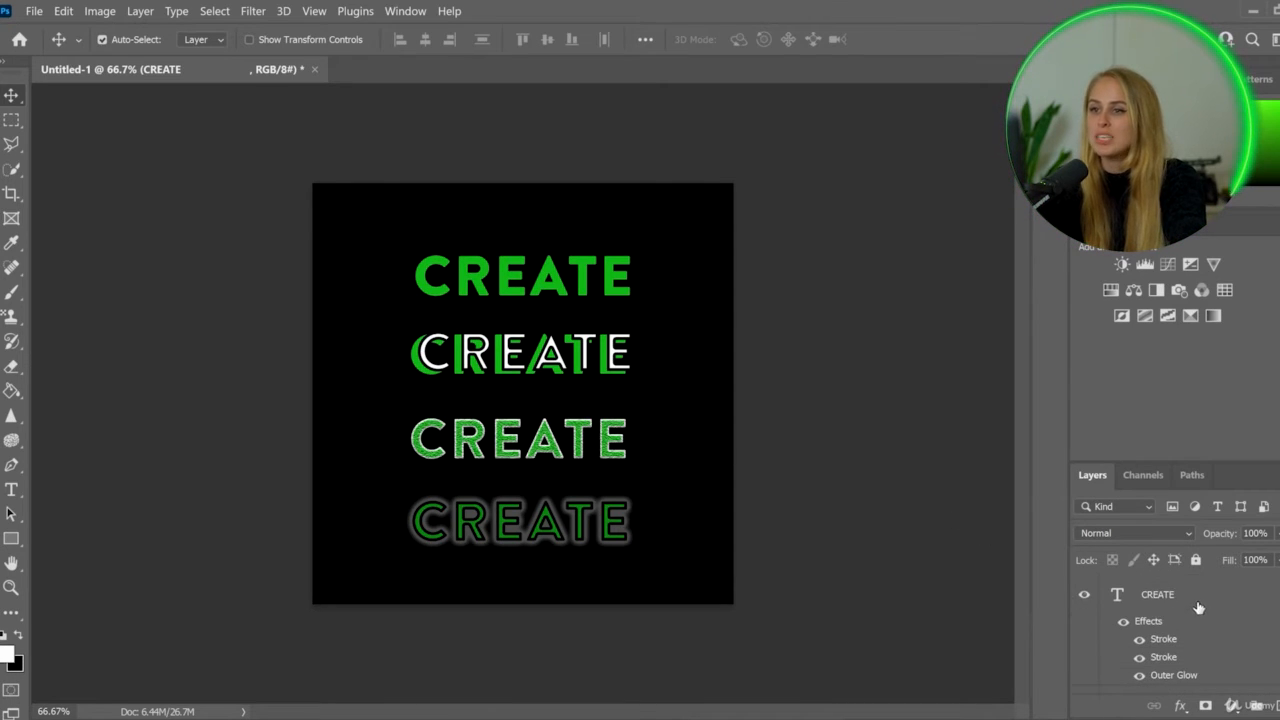
double_click(1176, 594)
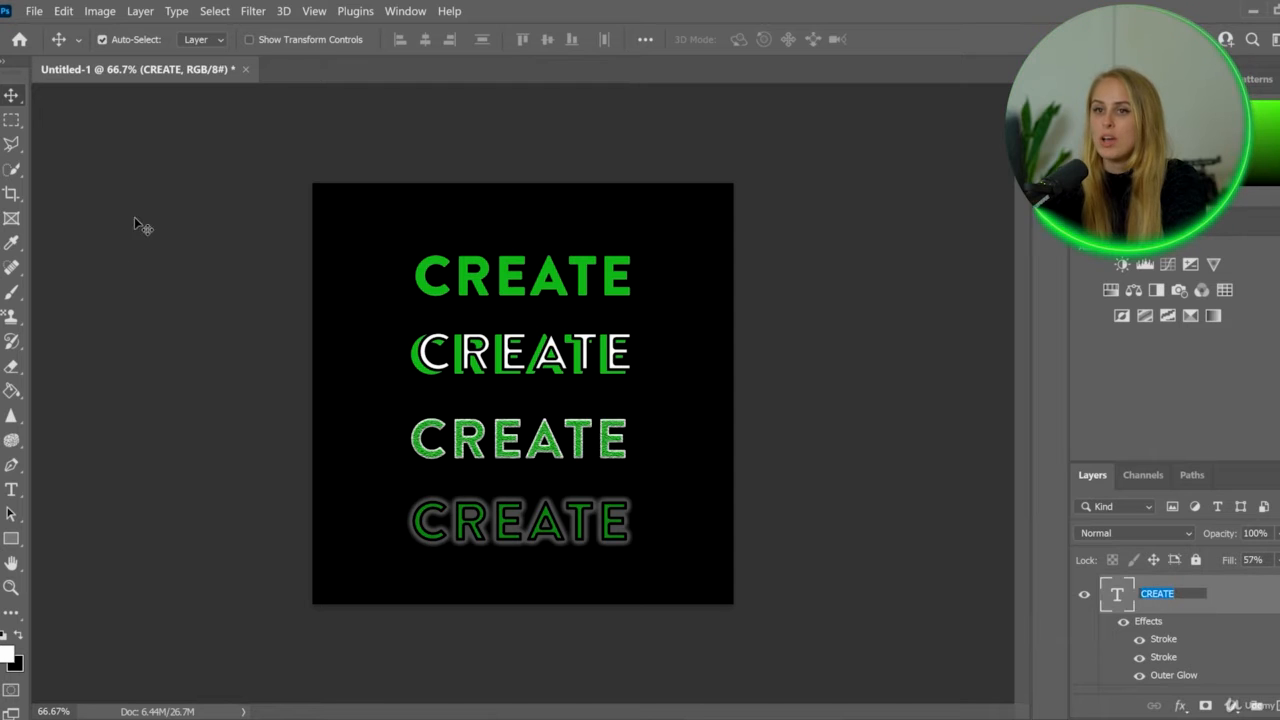
left_click(14, 489)
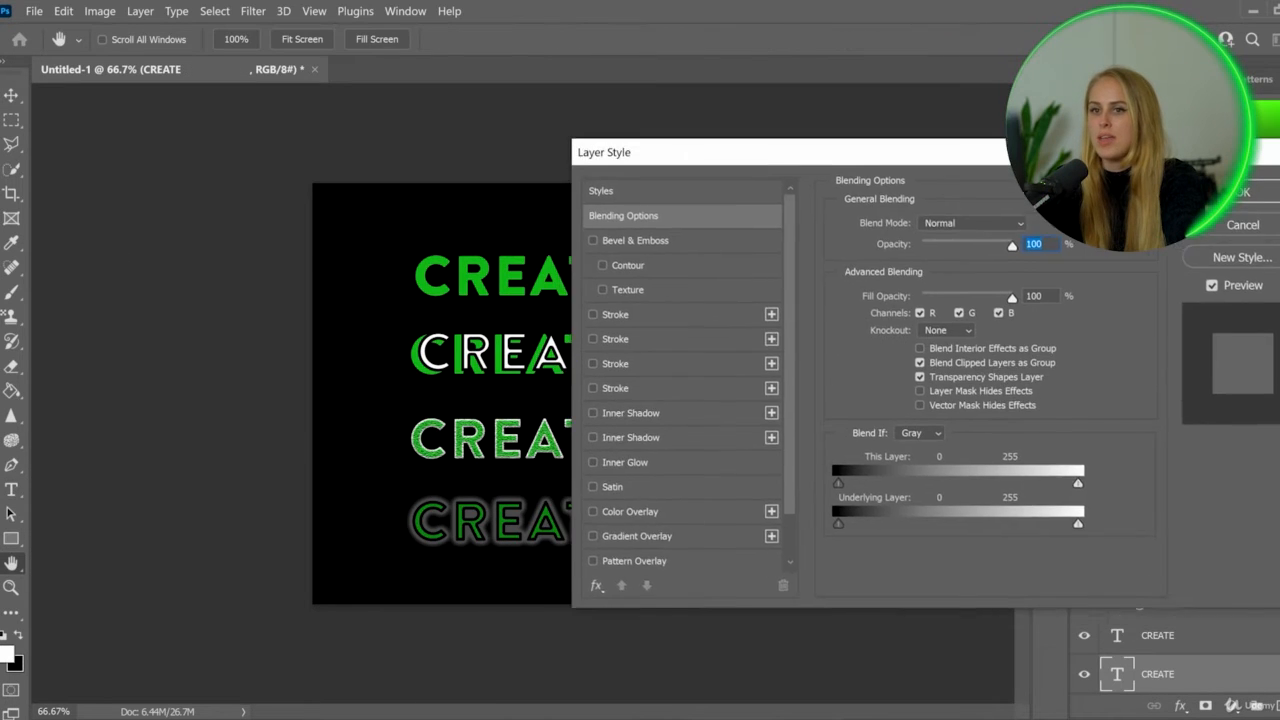
left_click_drag(1023, 155, 997, 52)
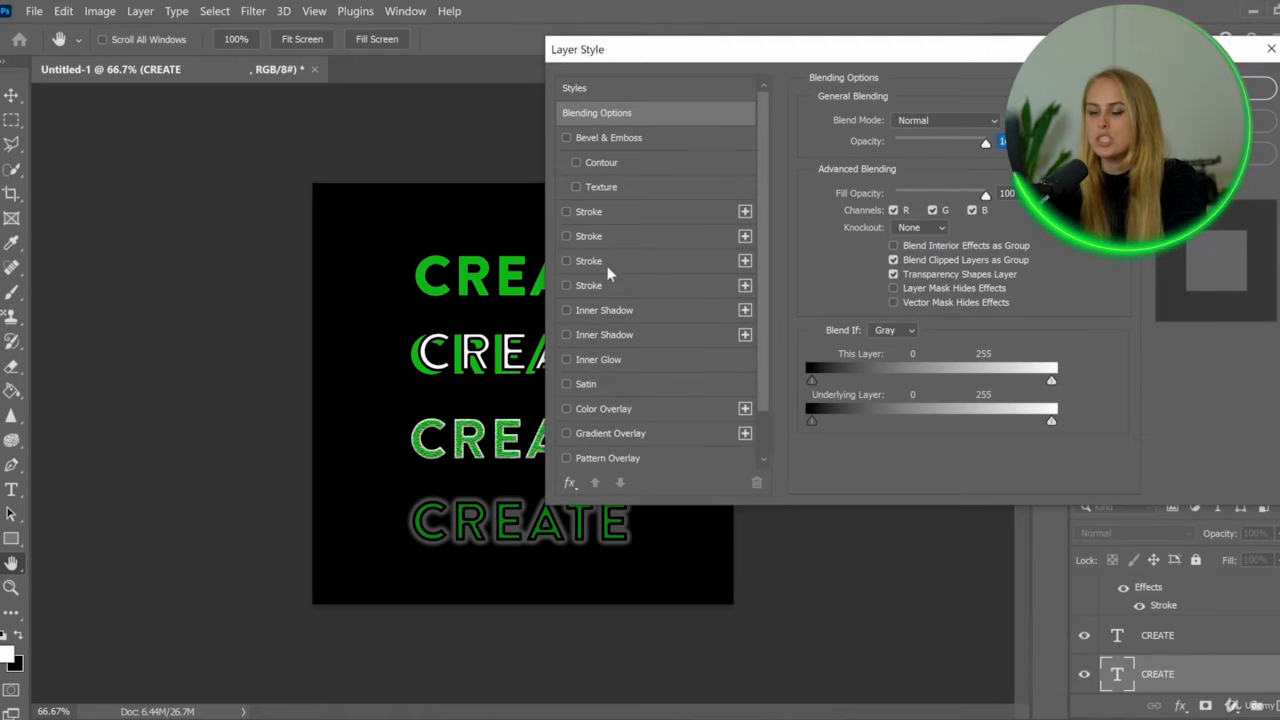
scroll(679, 431, "down", 1)
left_click(626, 452)
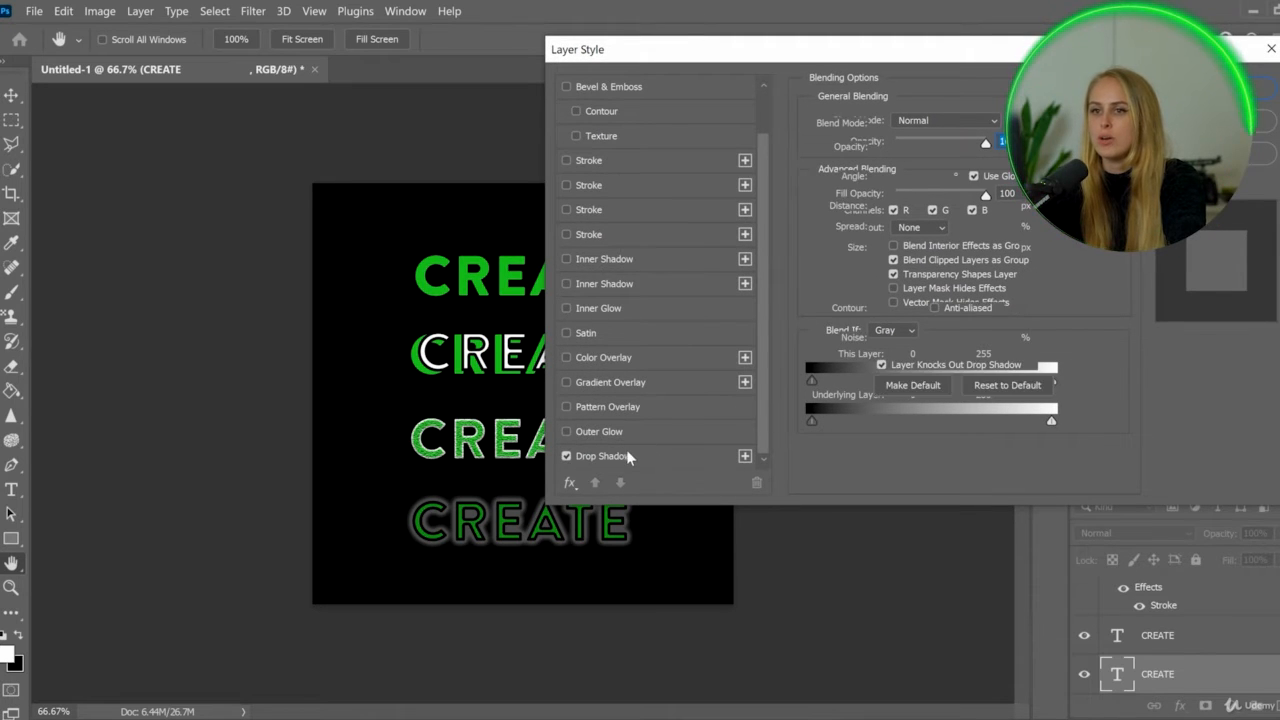
left_click(995, 122)
left_click(1084, 636)
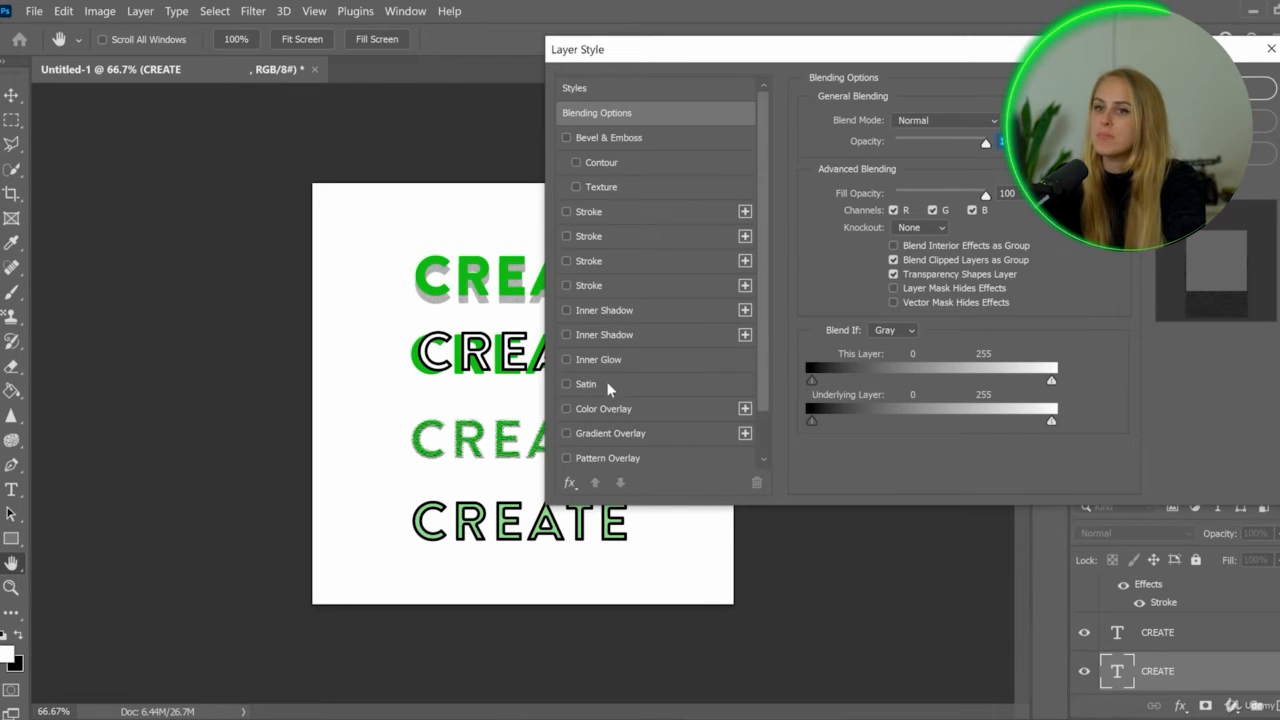
Step: Try a black 10 px inside stroke on the topmost CREATE text, then turn it off again
left_click(566, 211)
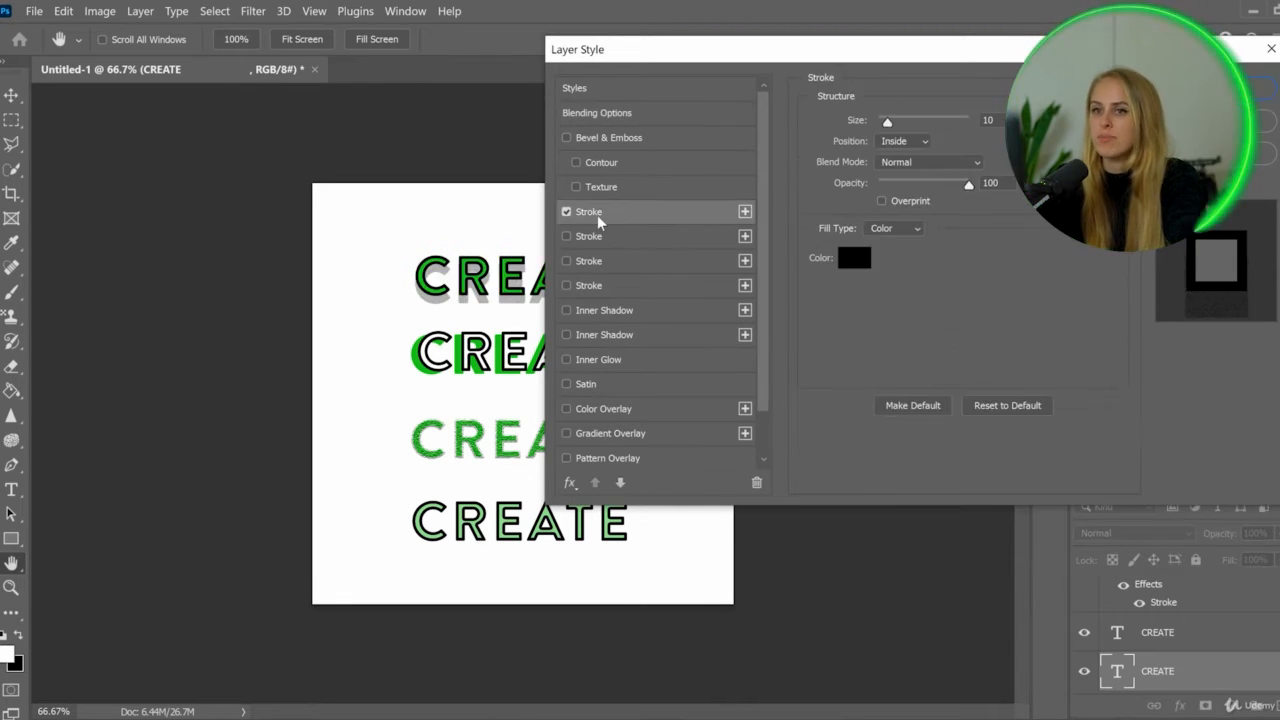
left_click(566, 214)
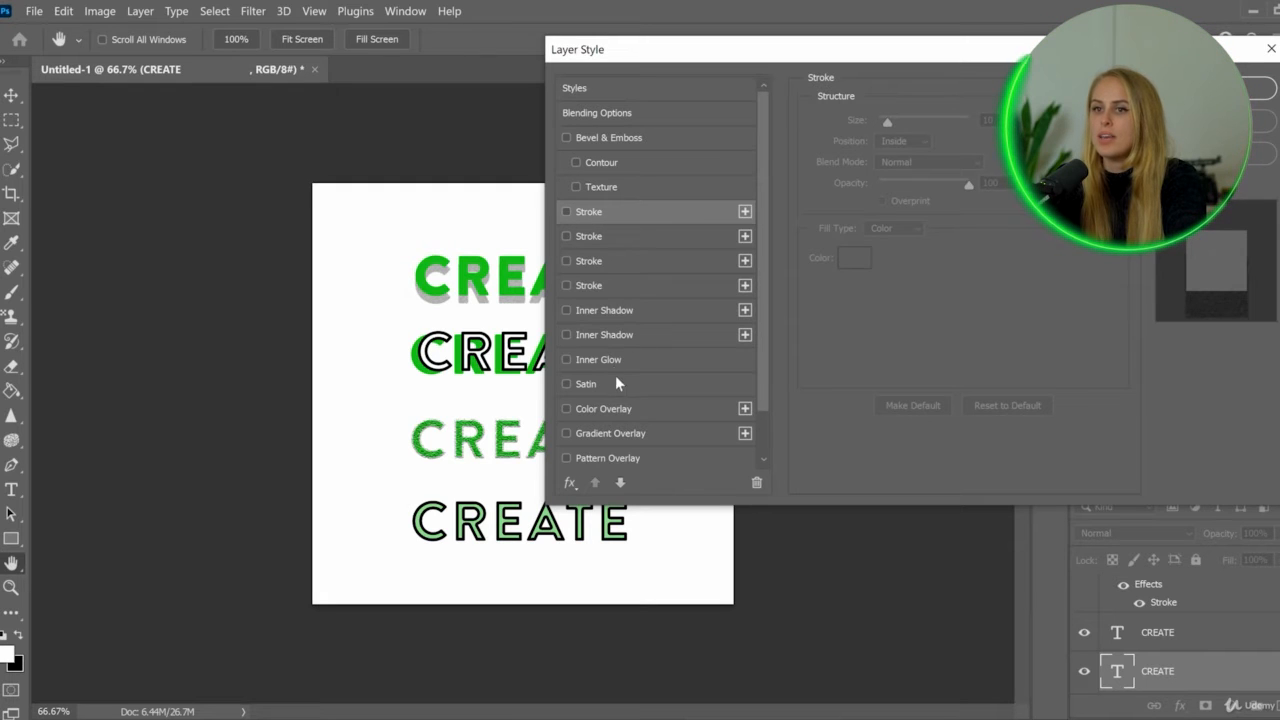
Step: Turn on Inner Glow and Gradient Overlay for the topmost CREATE text
left_click(566, 359)
left_click(610, 433)
left_click_drag(650, 49, 620, 117)
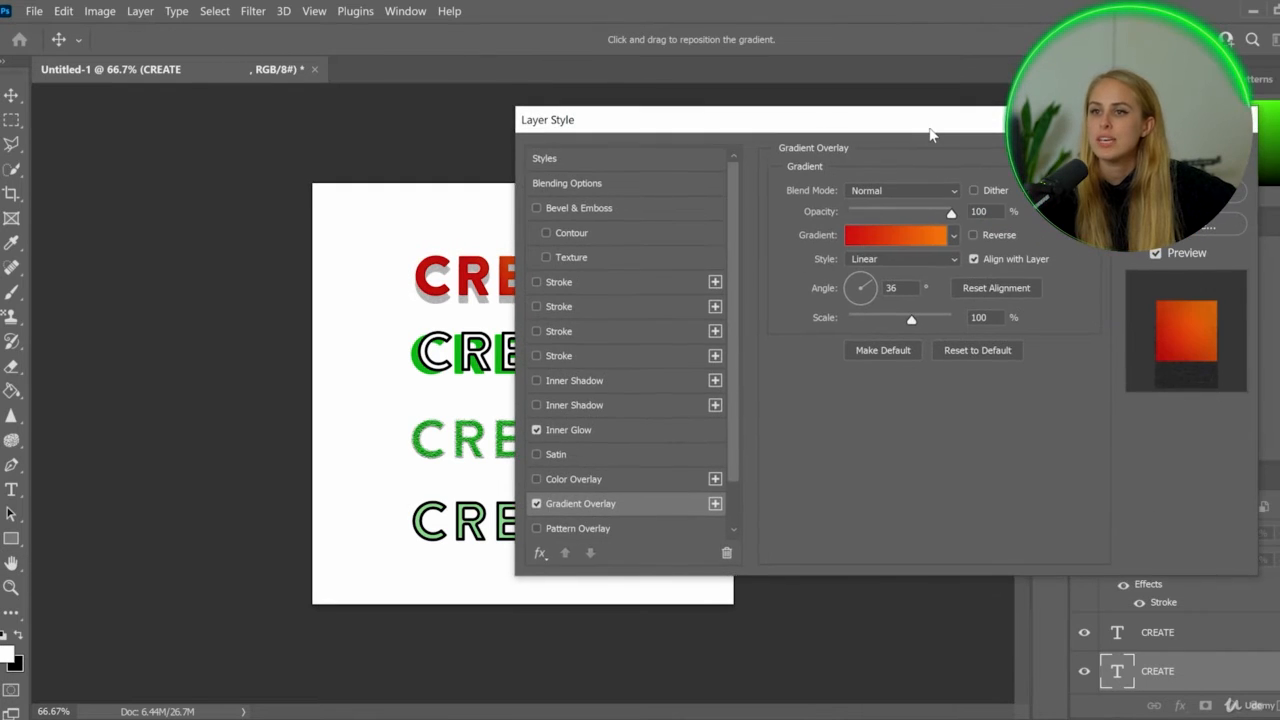
Step: Change the overlay gradient of the topmost CREATE text to a green-to-turquoise preset from the Greens group
left_click(897, 236)
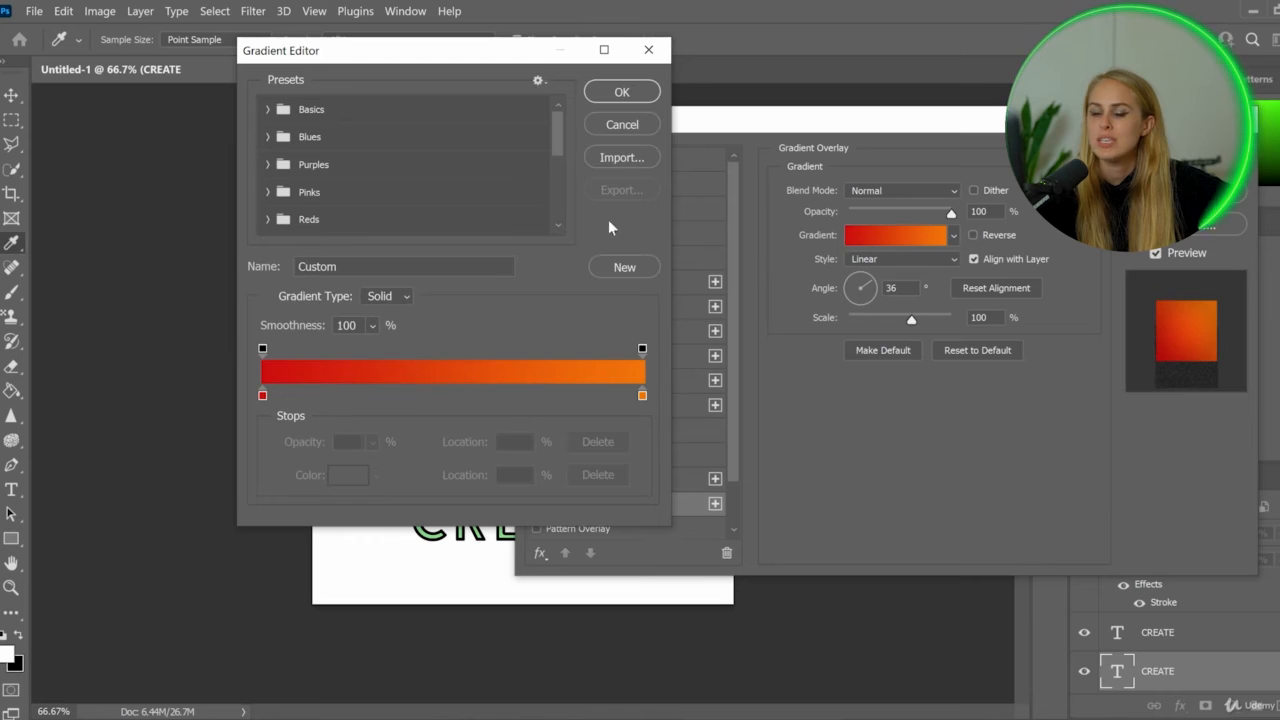
scroll(437, 171, "down", 3)
scroll(281, 200, "down", 2)
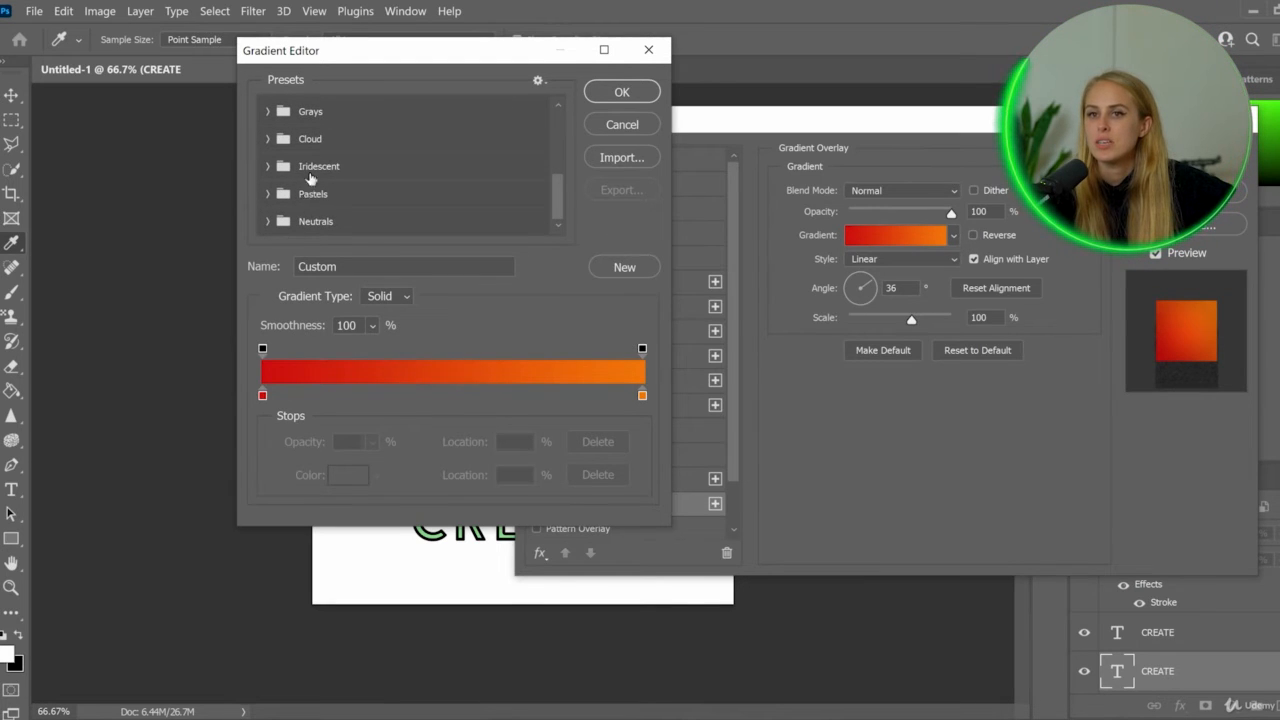
scroll(310, 180, "up", 2)
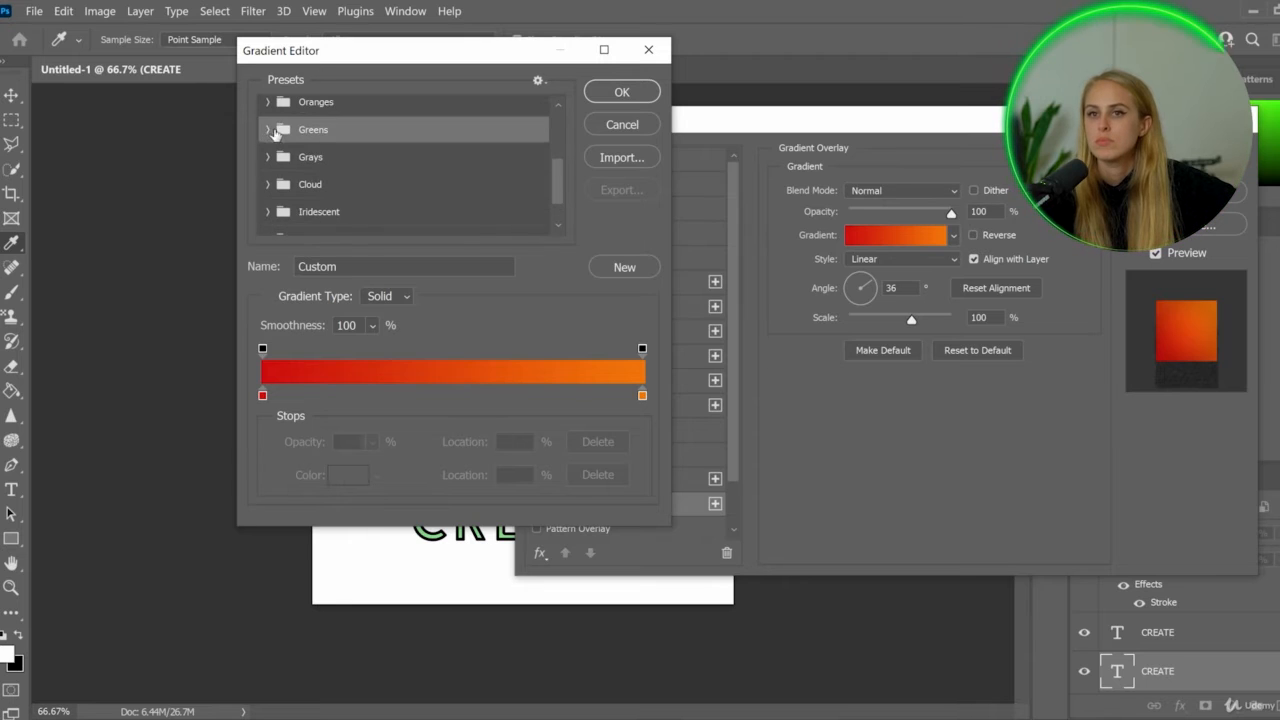
left_click(310, 129)
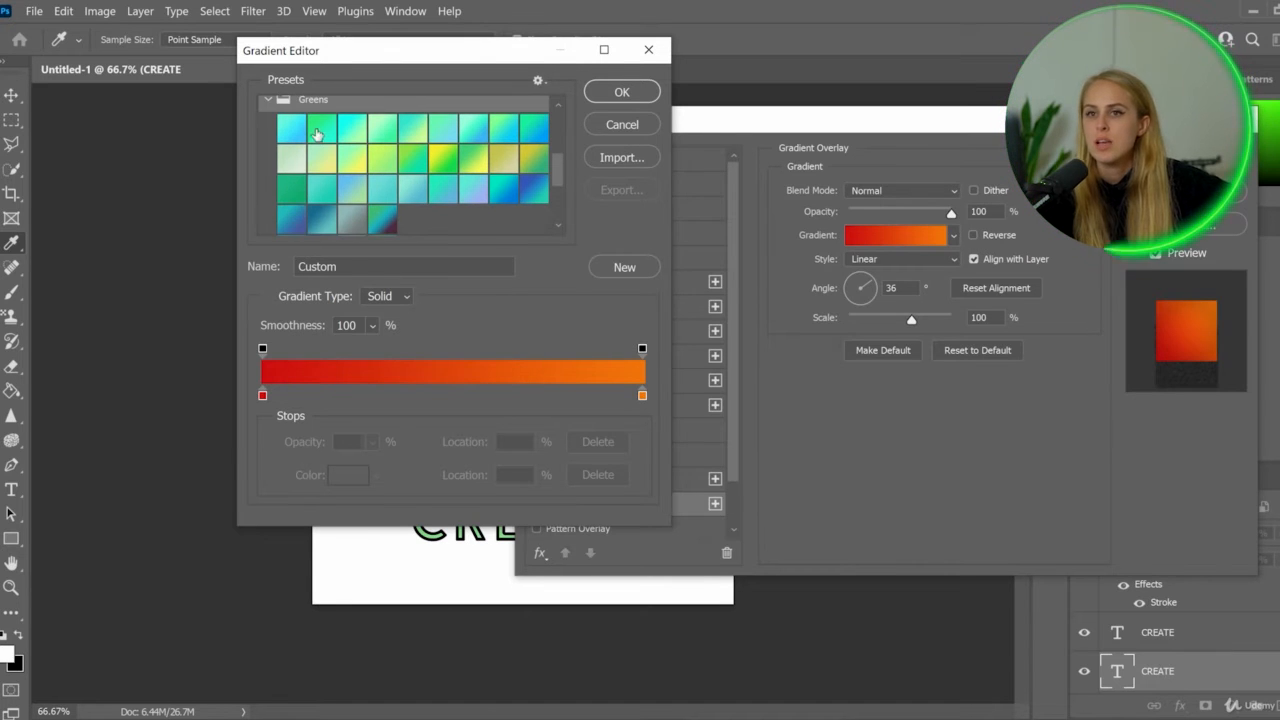
left_click(295, 195)
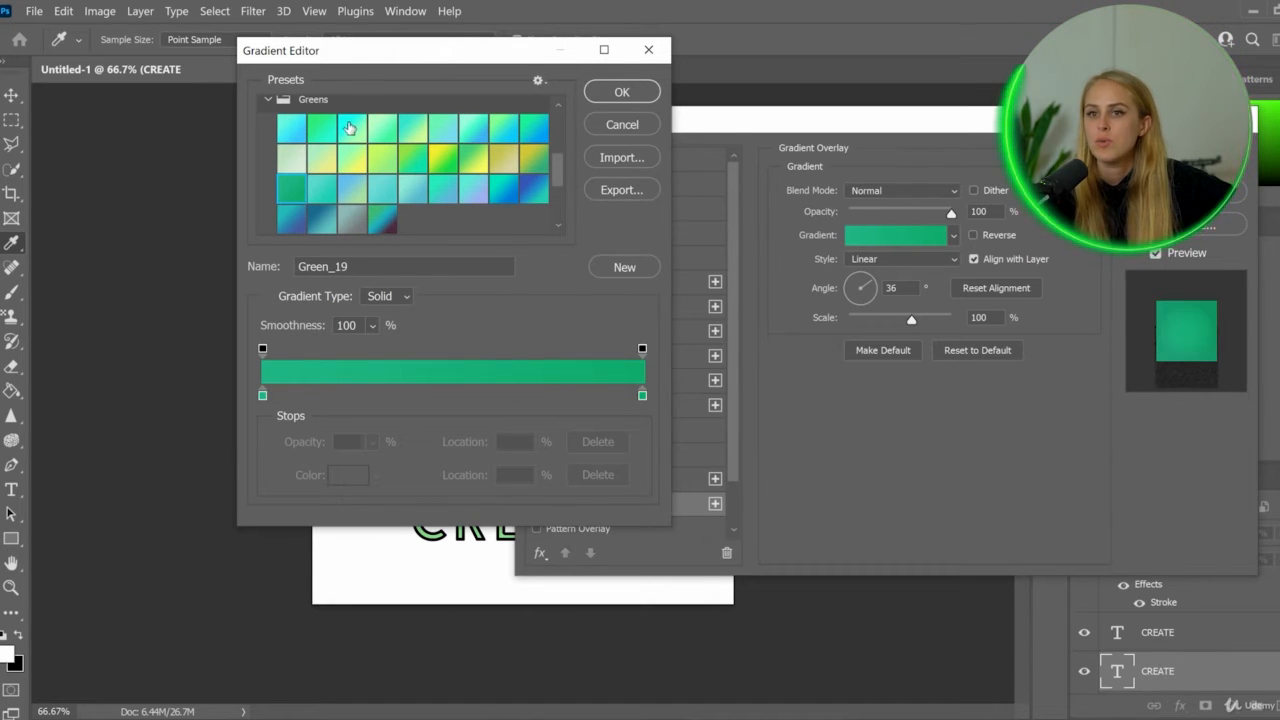
left_click(641, 93)
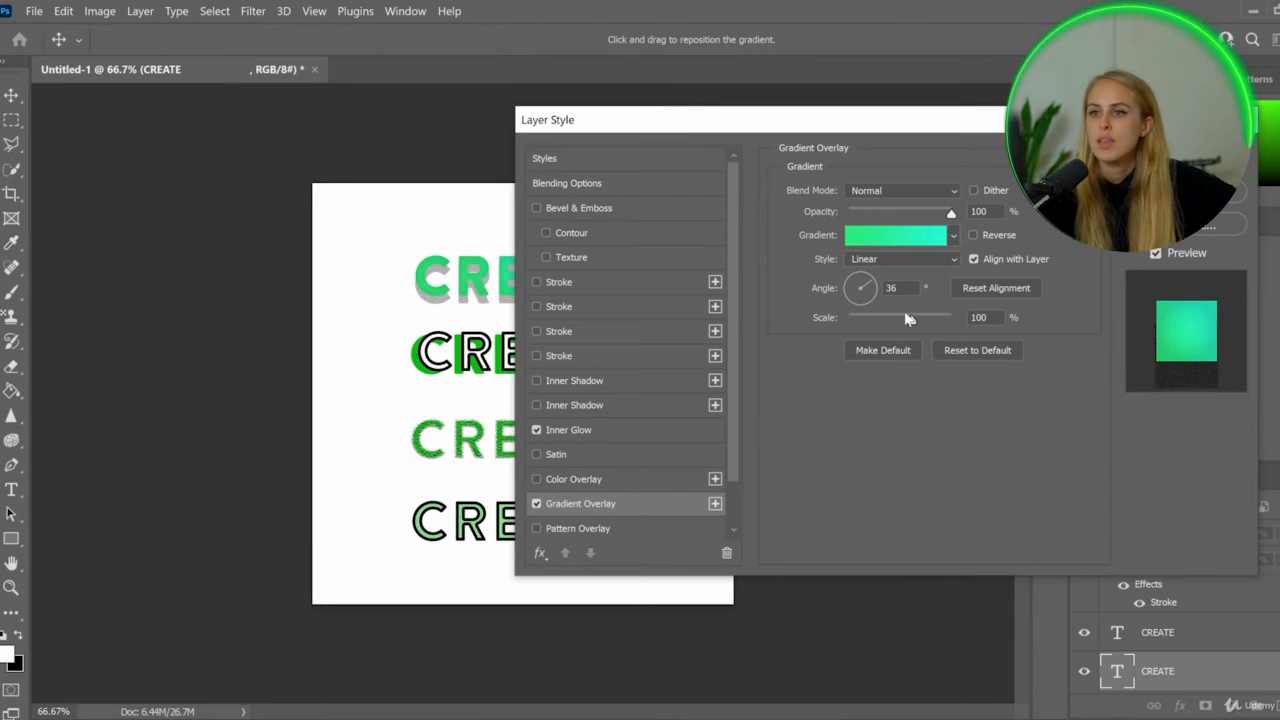
Step: Set the gradient overlay's scale to 59% and its angle to 88°, and apply the layer style
left_click_drag(910, 322, 870, 322)
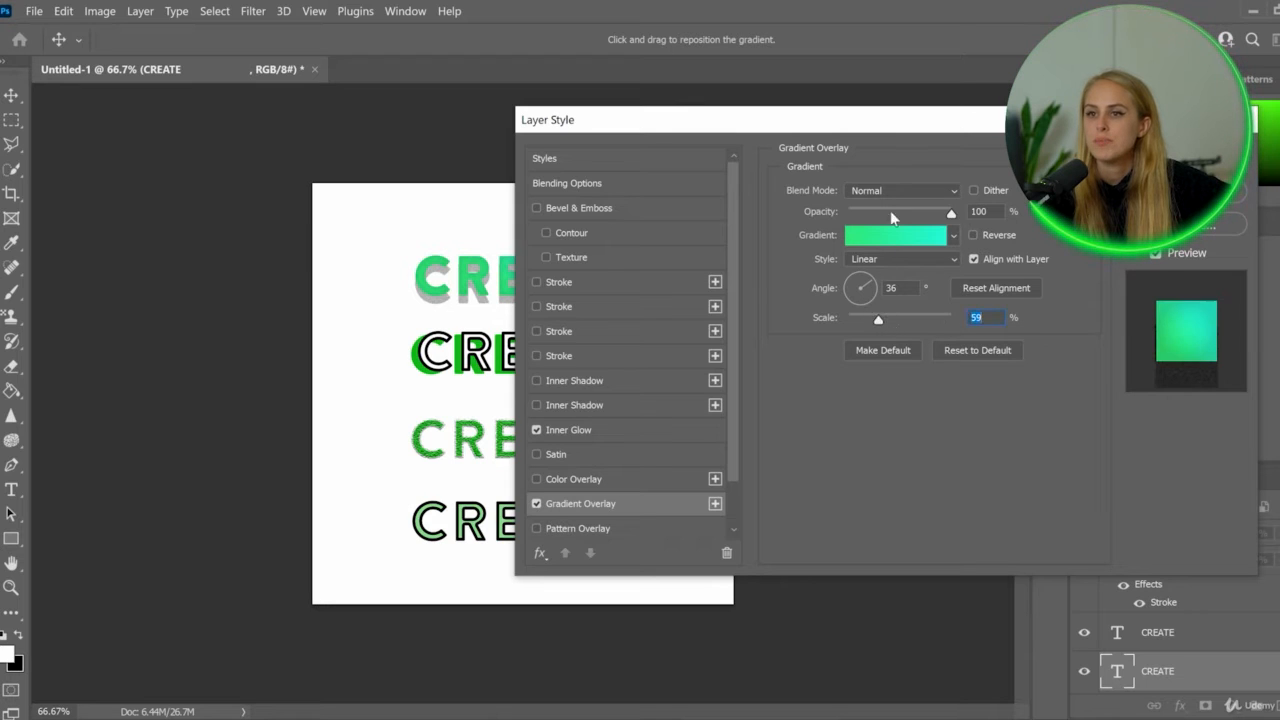
left_click_drag(874, 282, 863, 251)
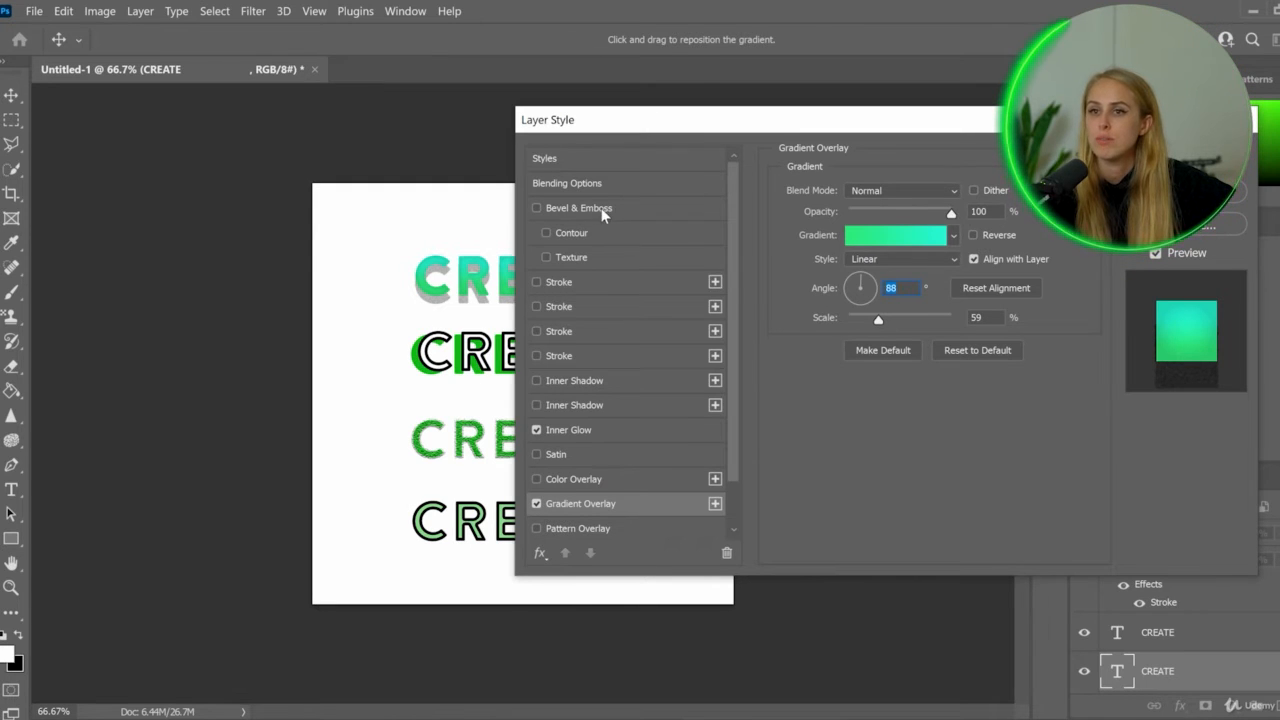
key("Return")
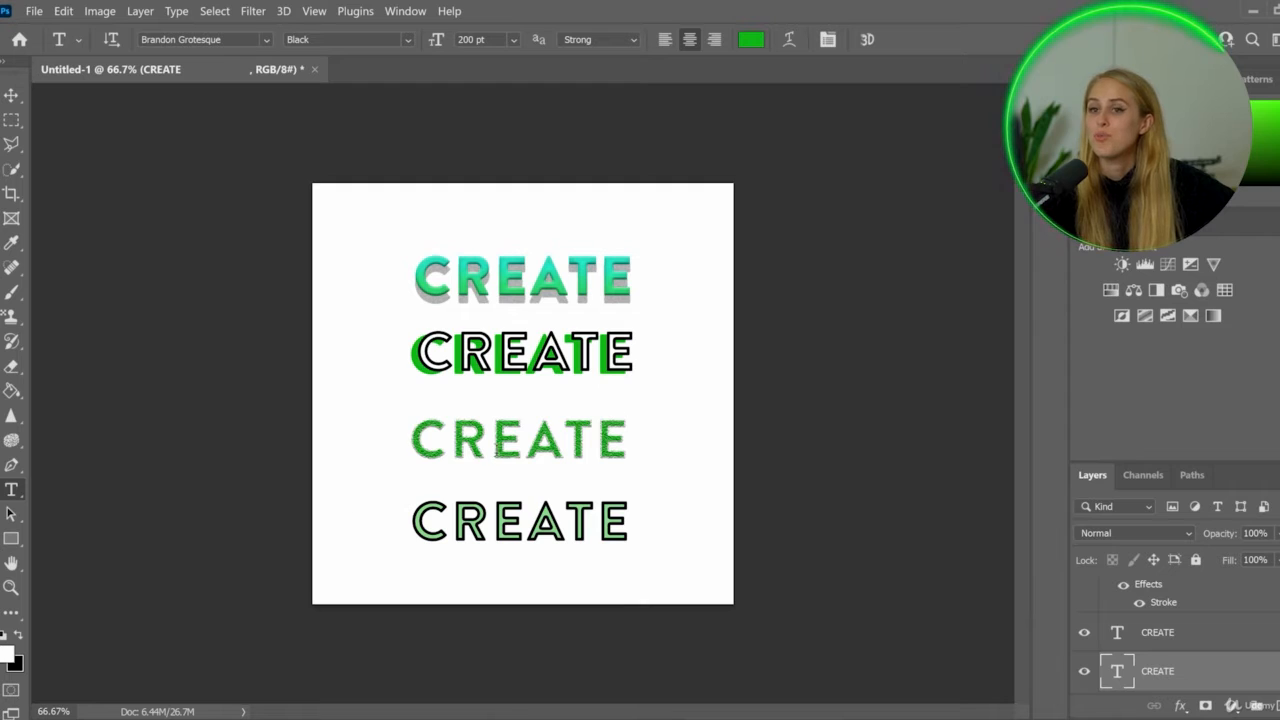
left_click(484, 456)
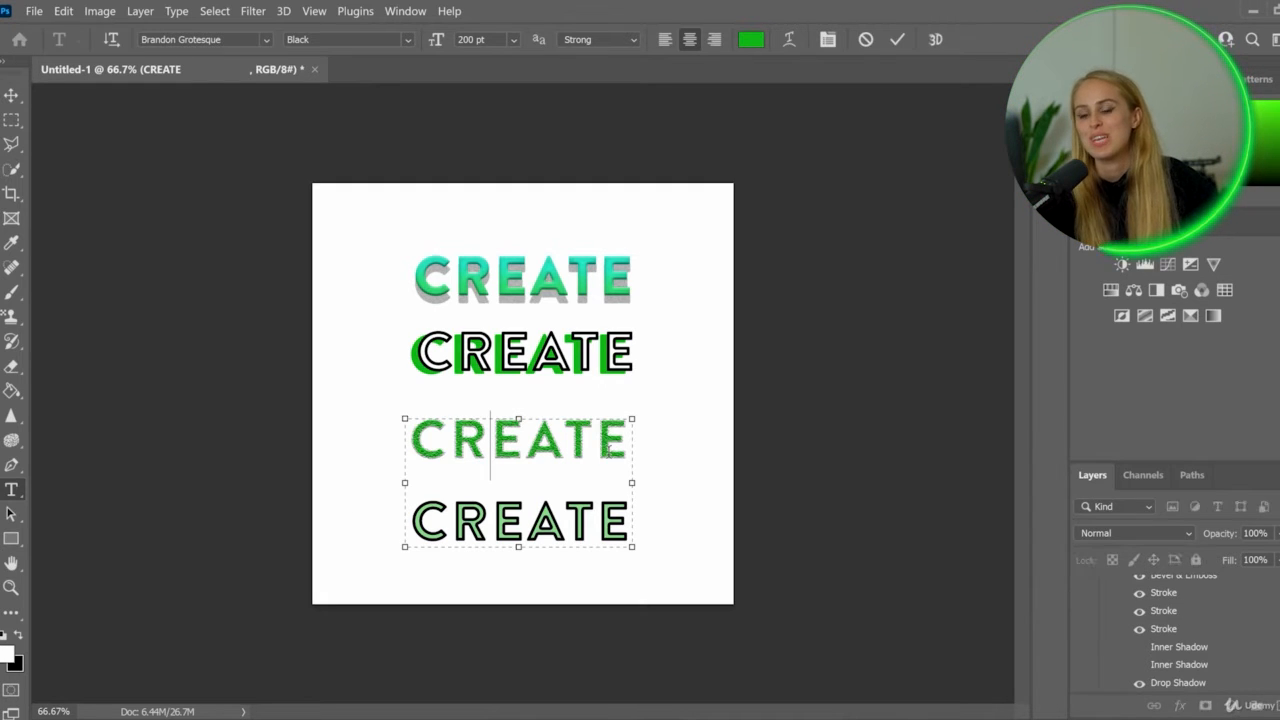
left_click_drag(630, 440, 331, 437)
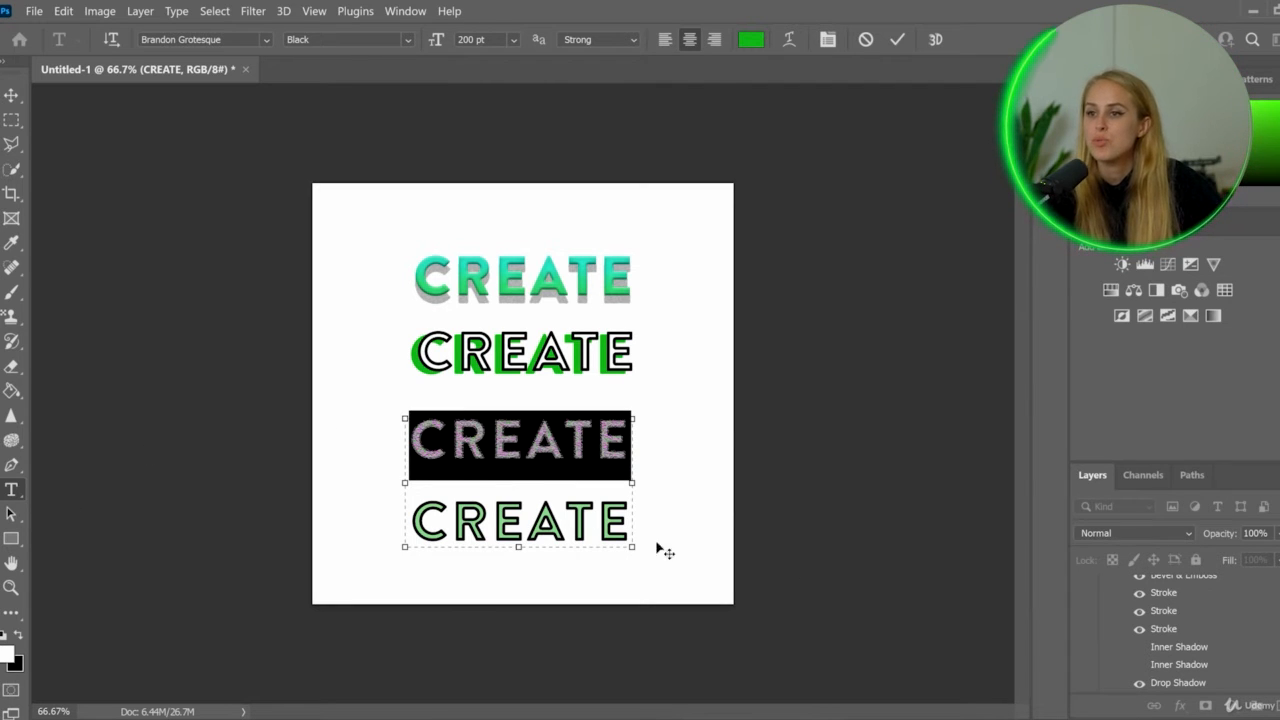
left_click(12, 94)
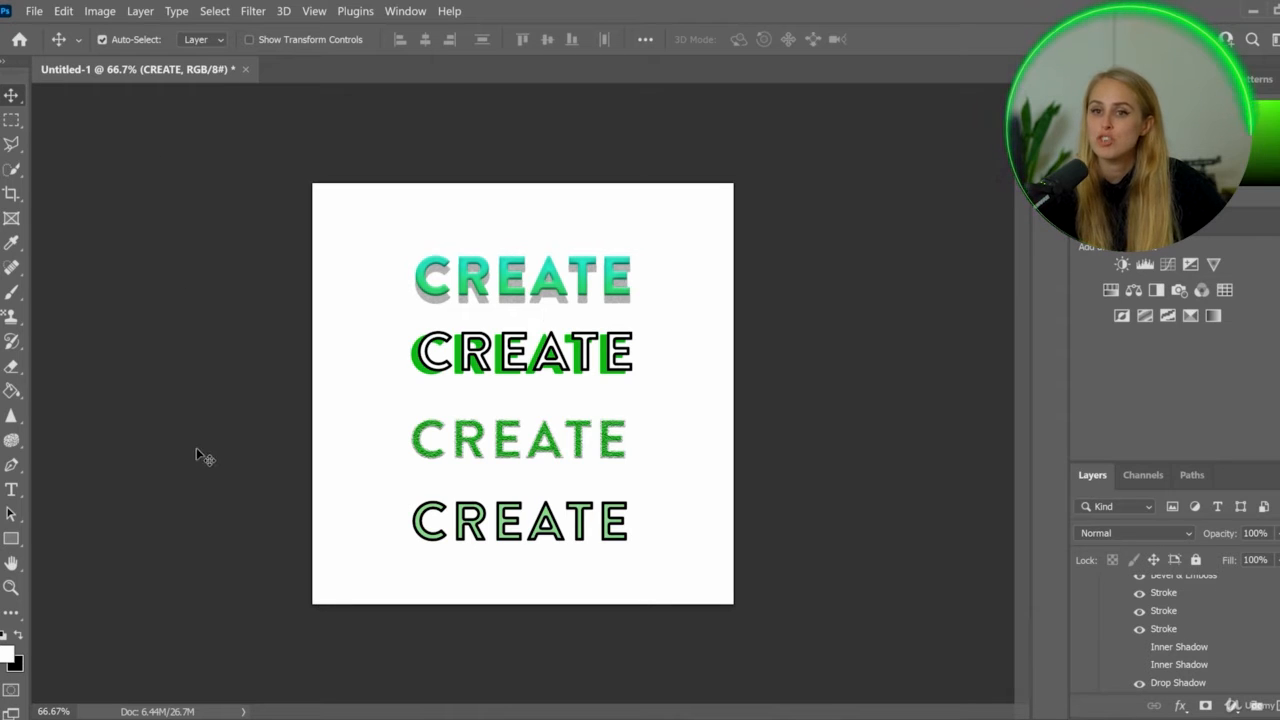
Step: Duplicate the third CREATE text and offset the copy slightly above the original
left_click(518, 295)
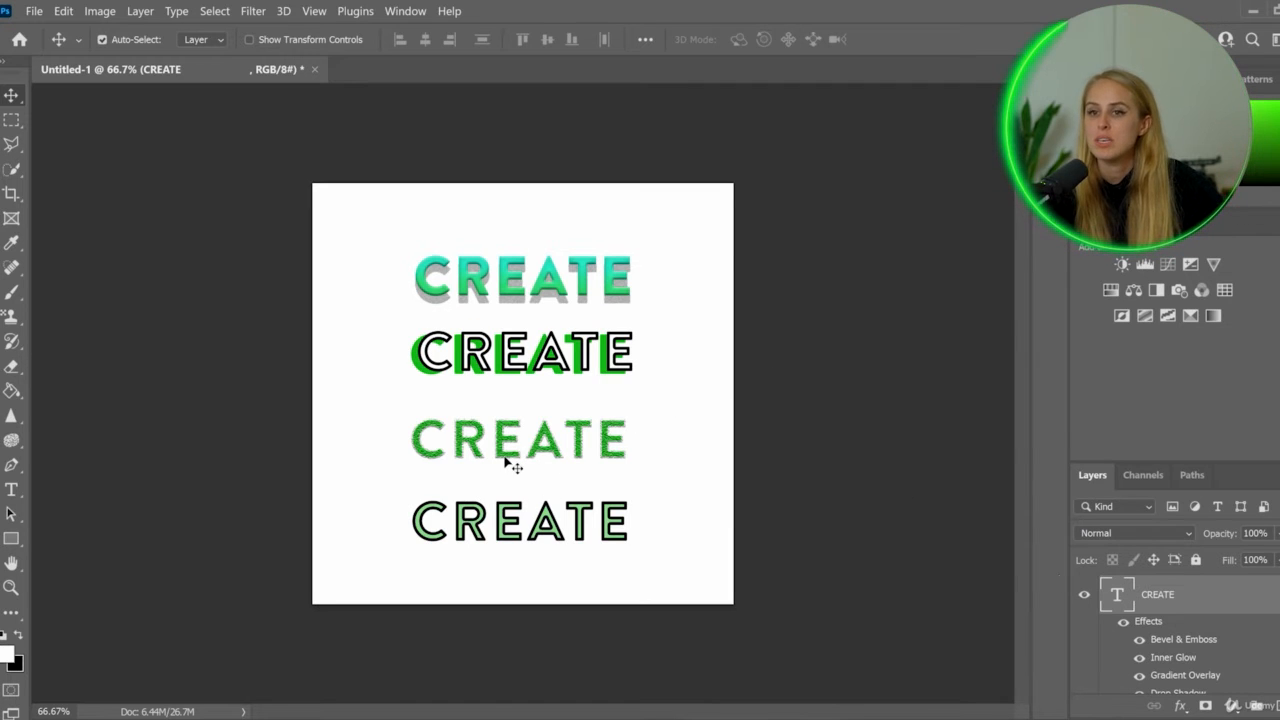
left_click(509, 461)
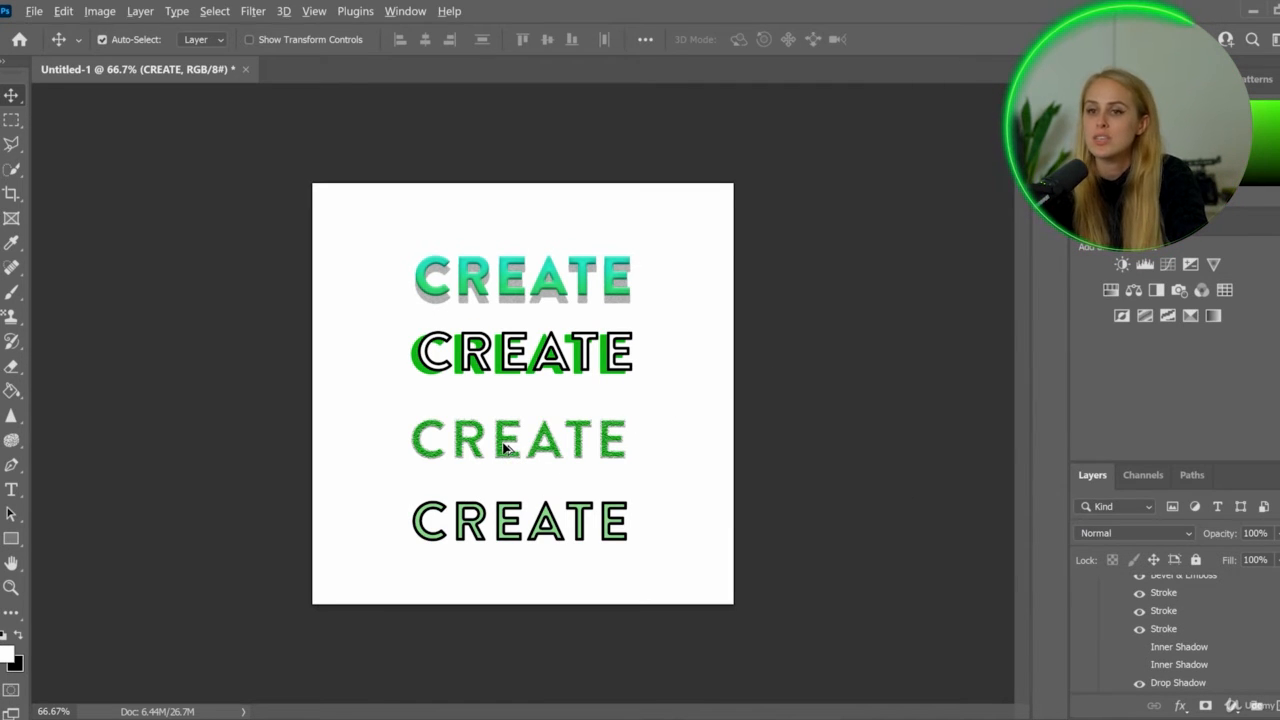
mouse_move(503, 443)
left_mouse_down()
mouse_move(505, 428)
mouse_move(503, 441)
left_mouse_up()
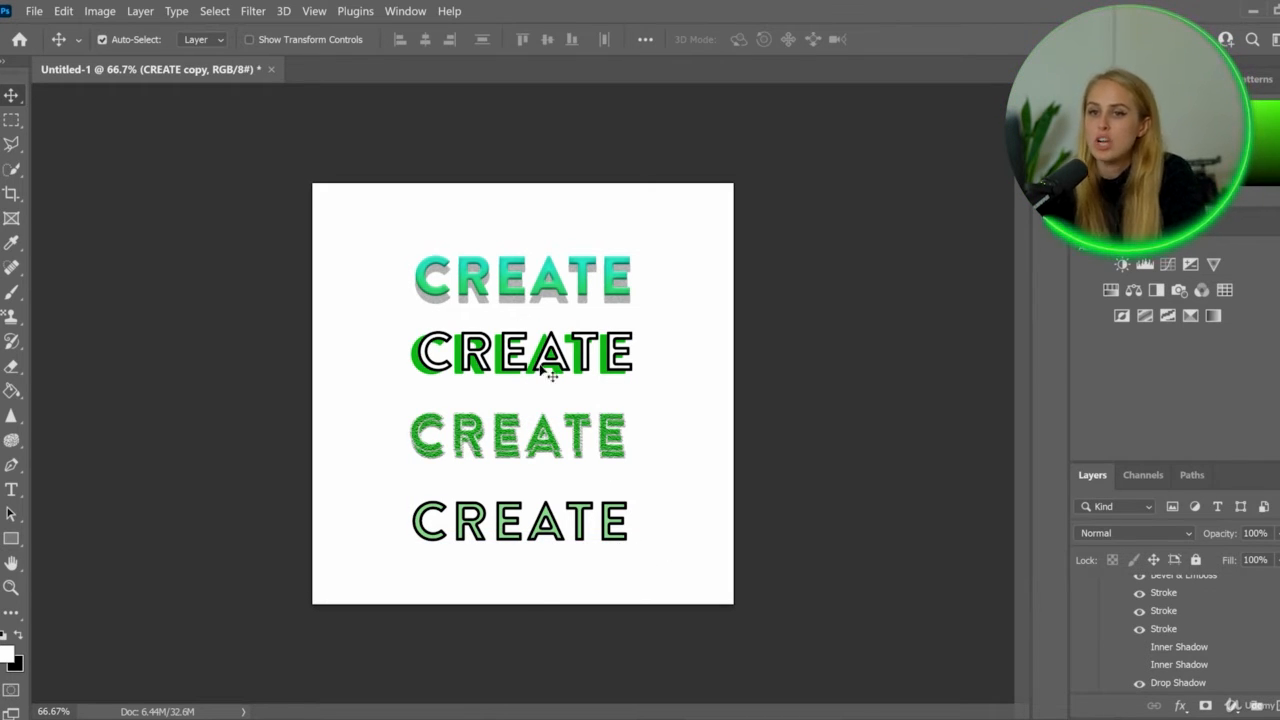
Step: Hide all the existing CREATE text layers so that only the white background is visible
left_click(515, 537)
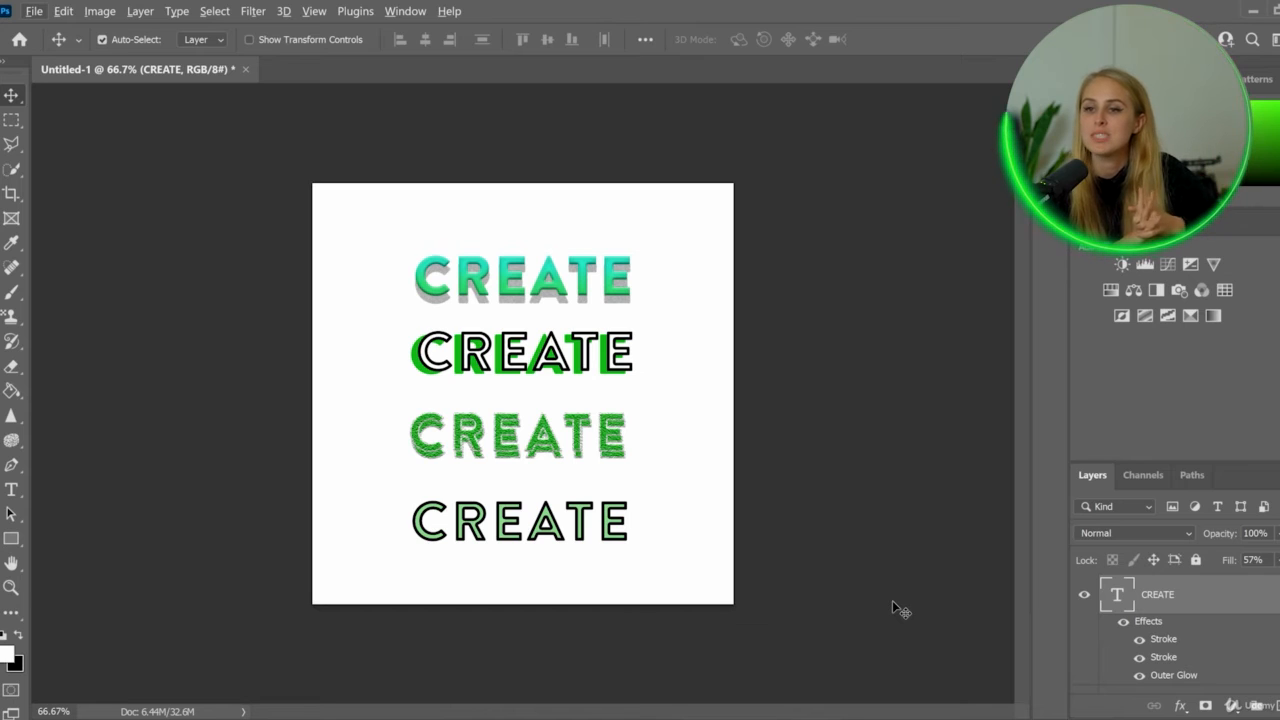
left_click(1085, 595)
scroll(1090, 640, "down", 3)
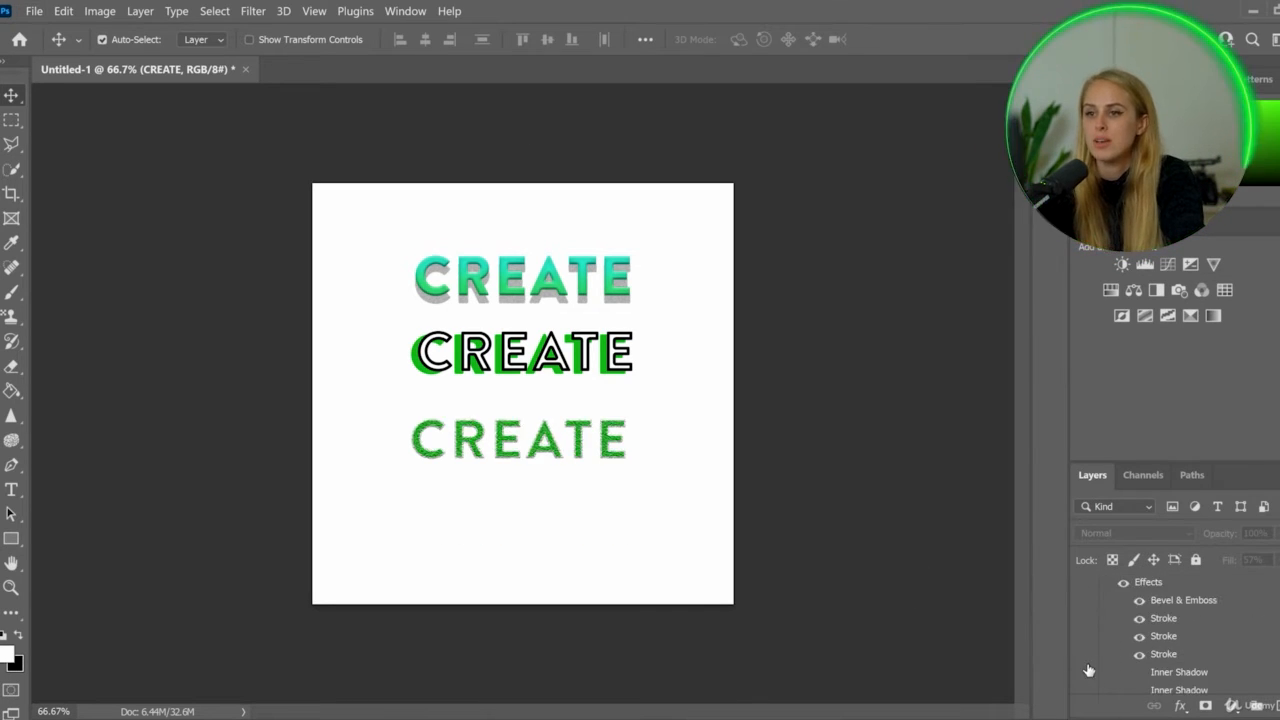
scroll(1097, 607, "down", 2)
left_click(1085, 678)
scroll(1091, 671, "down", 2)
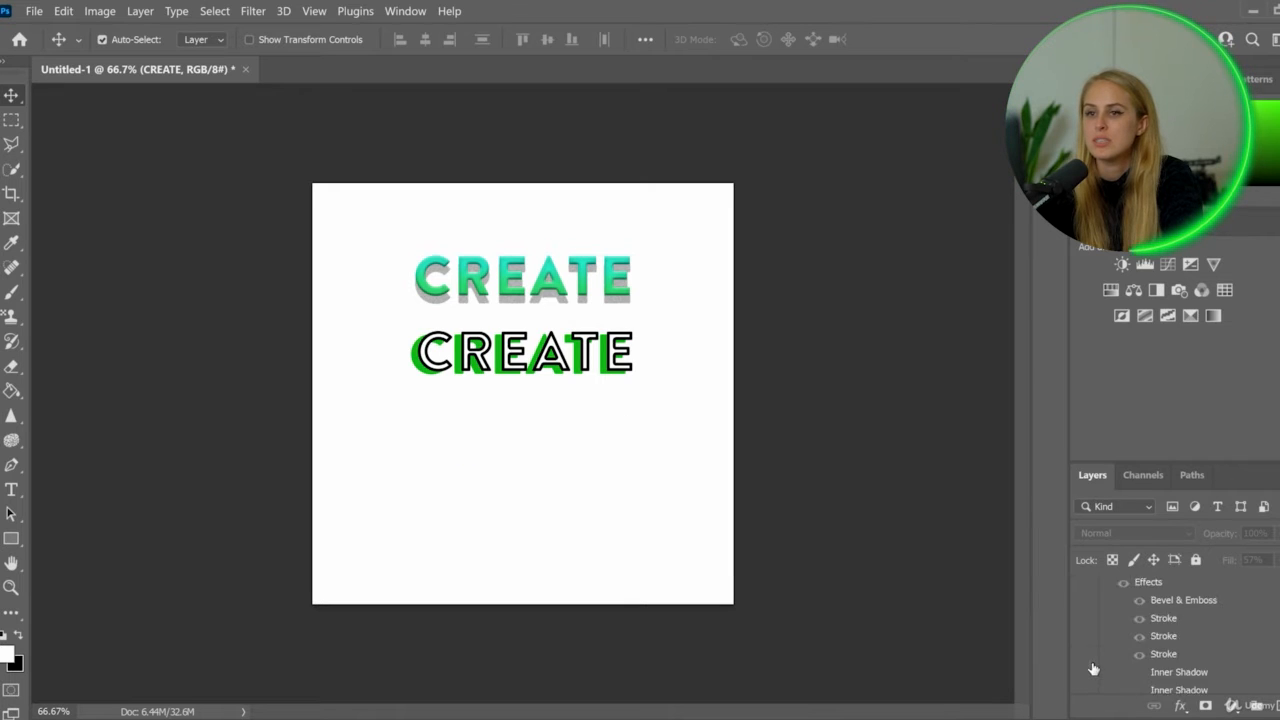
left_click(1094, 671)
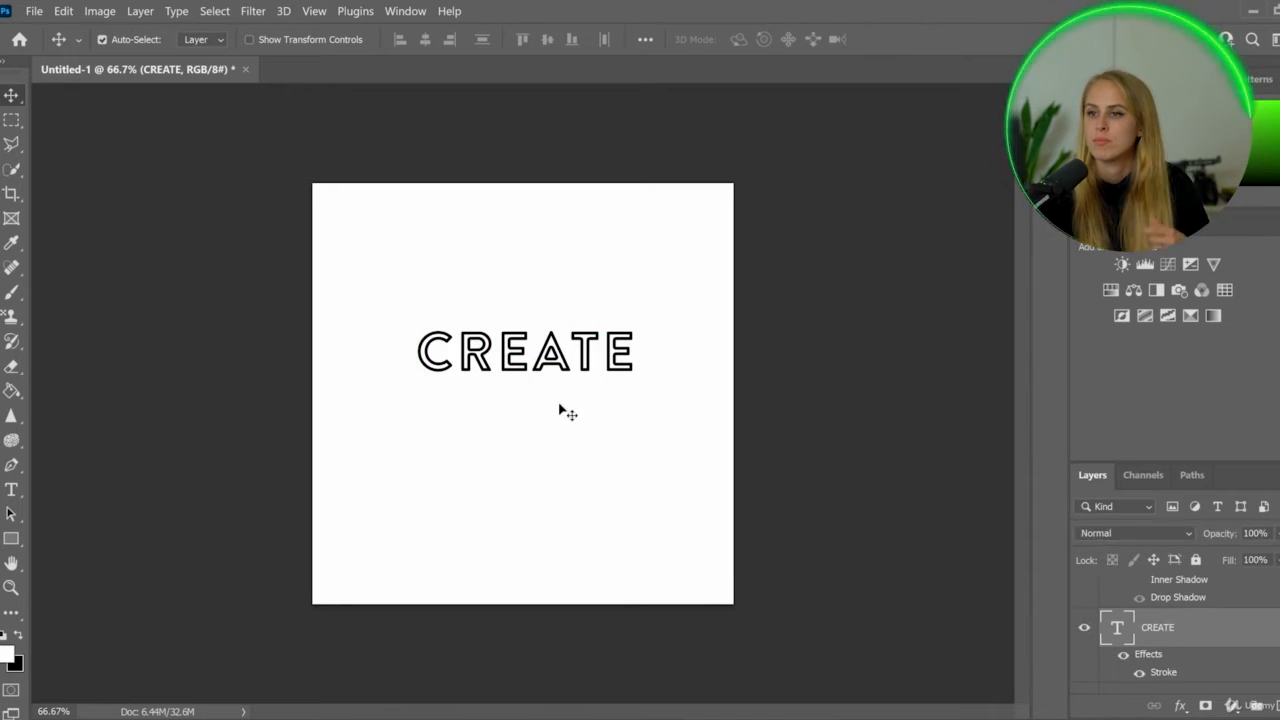
Step: Draw a Vertical Type text box about 10.6 in wide on the blank canvas and clear its placeholder text
key("t")
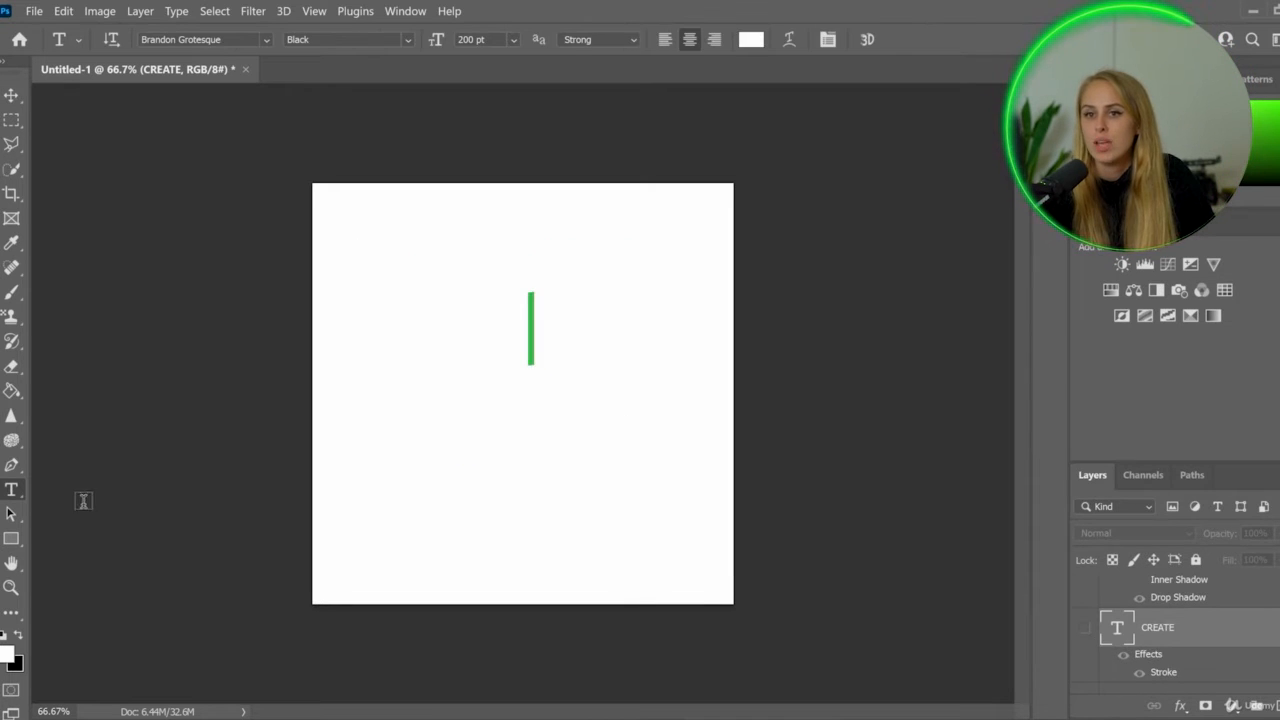
right_click(11, 489)
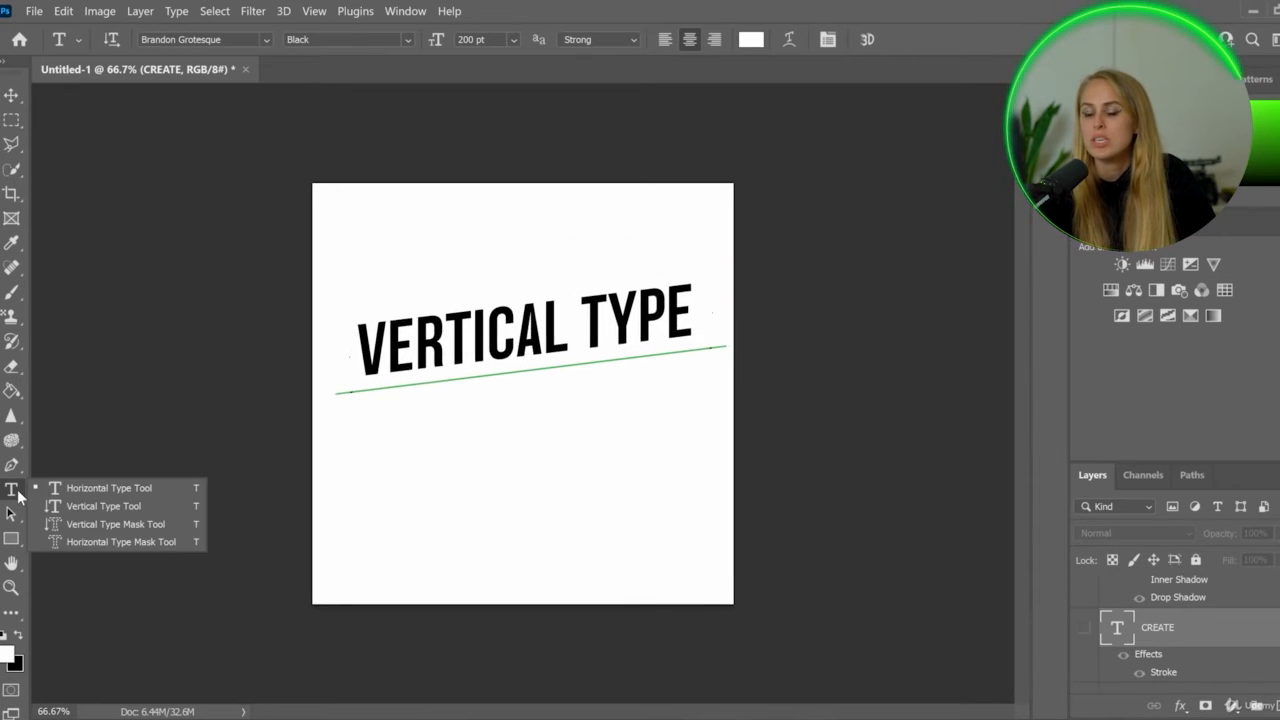
left_click(133, 509)
left_click_drag(427, 257, 641, 574)
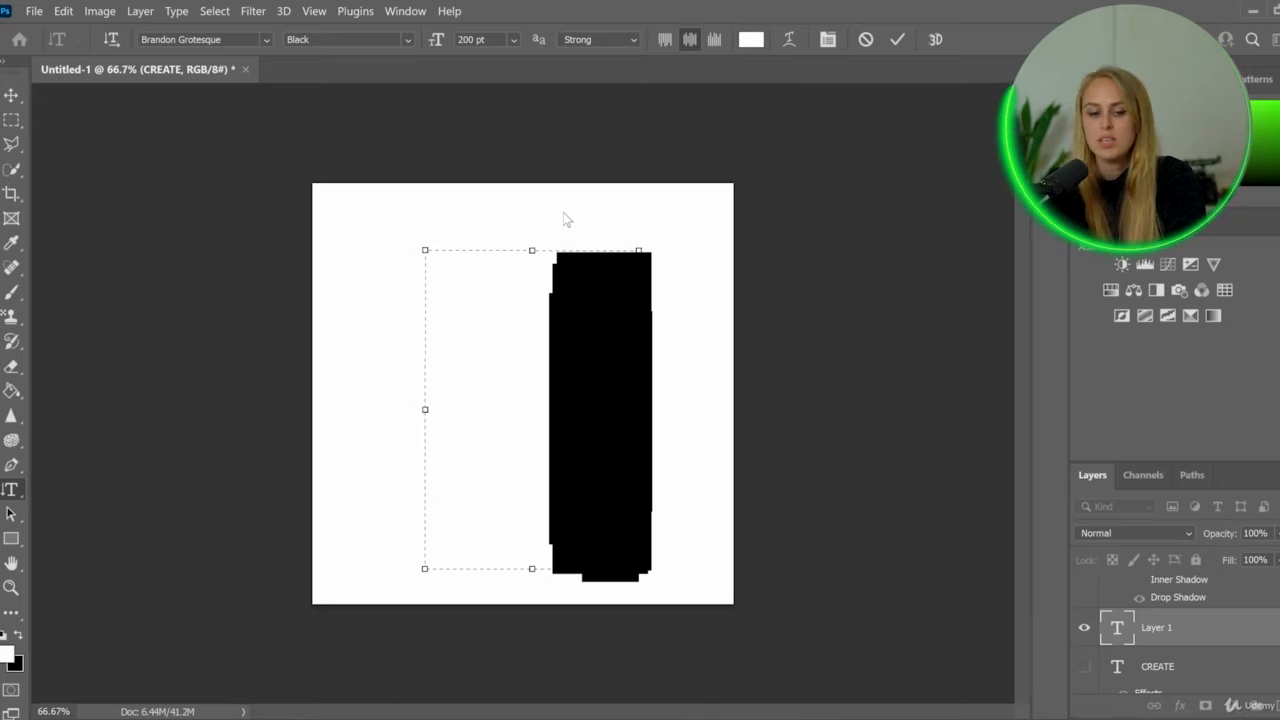
key("BackSpace")
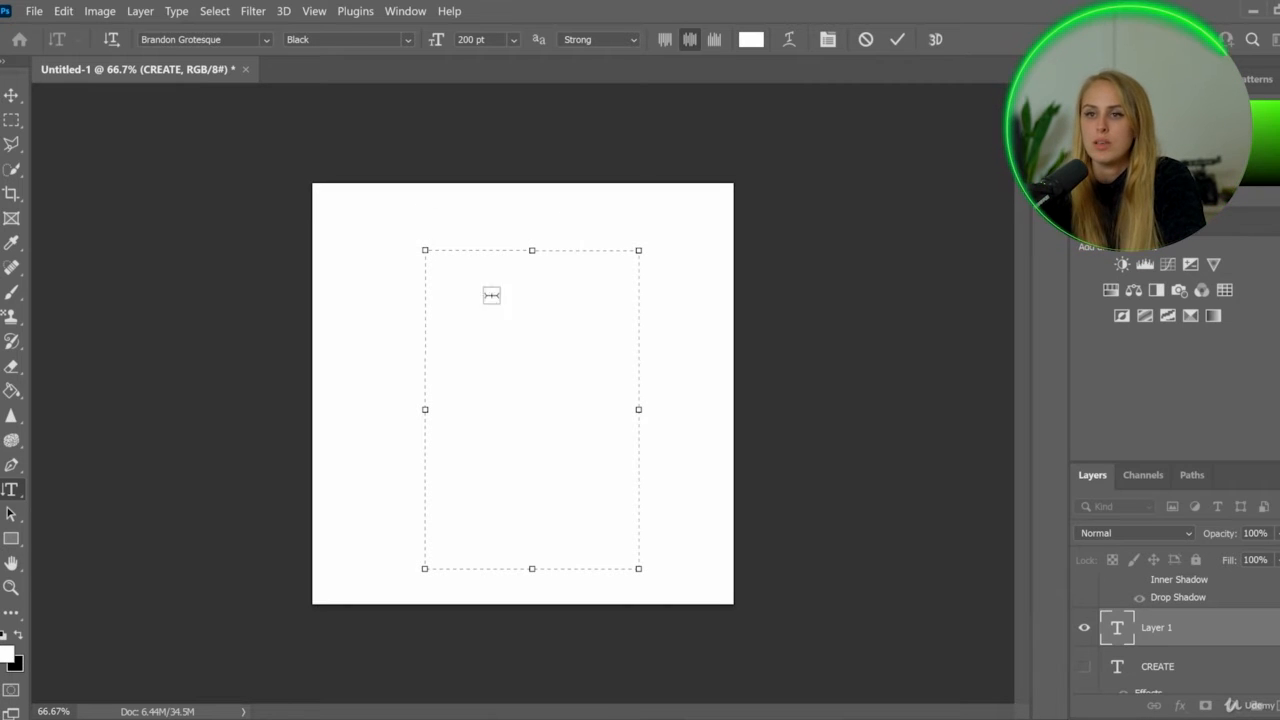
Step: Color the vertical letter C bright green and continue typing the word CREATE in the text box
key("ctrl+a")
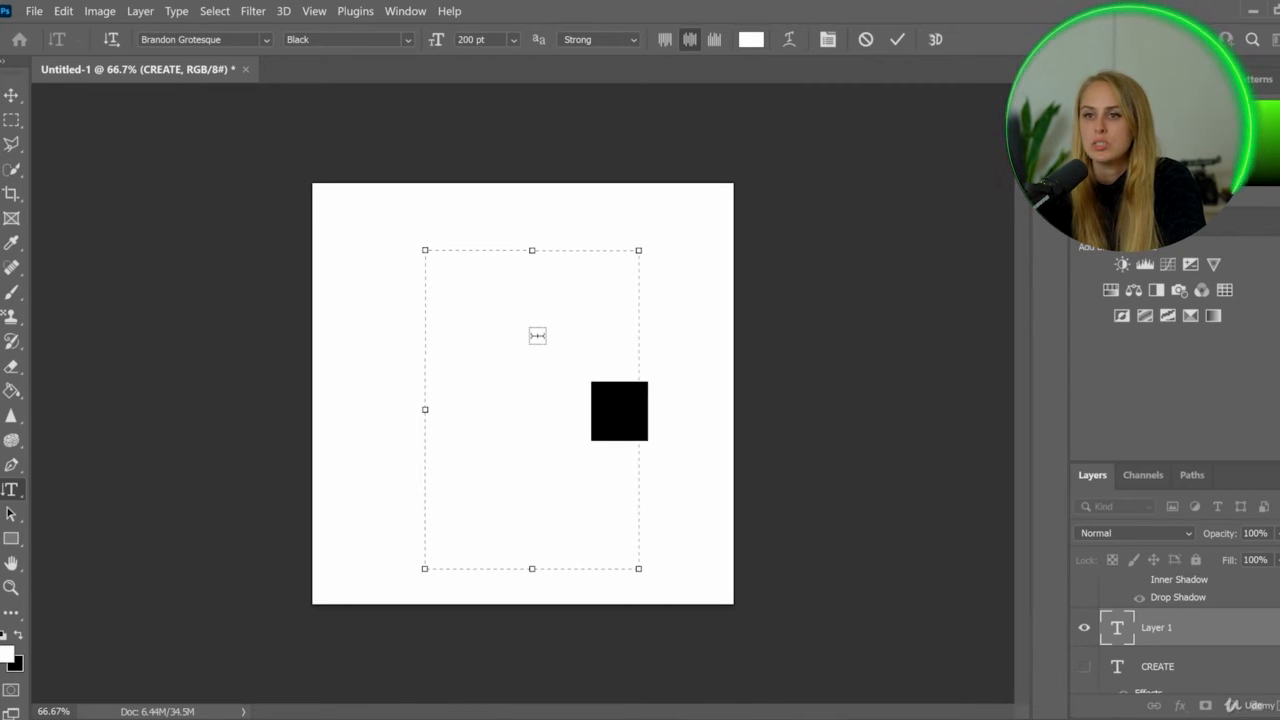
left_click(758, 40)
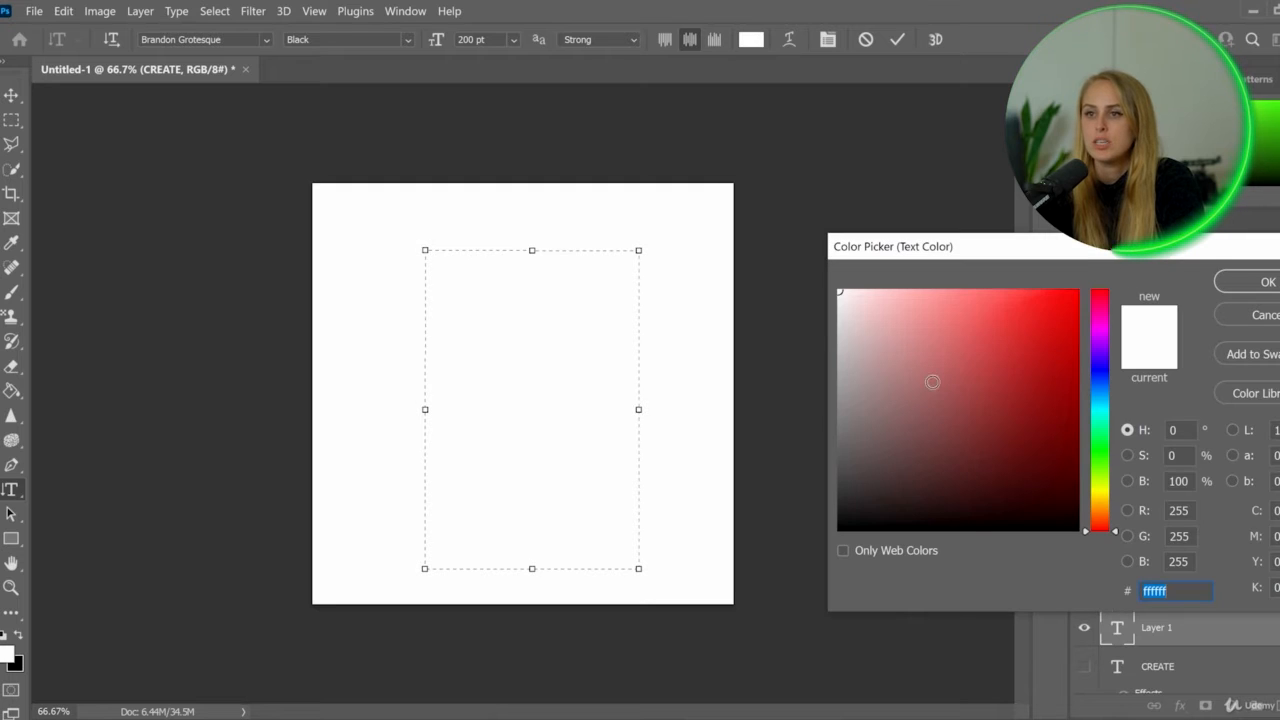
left_click(1100, 442)
left_click(1021, 405)
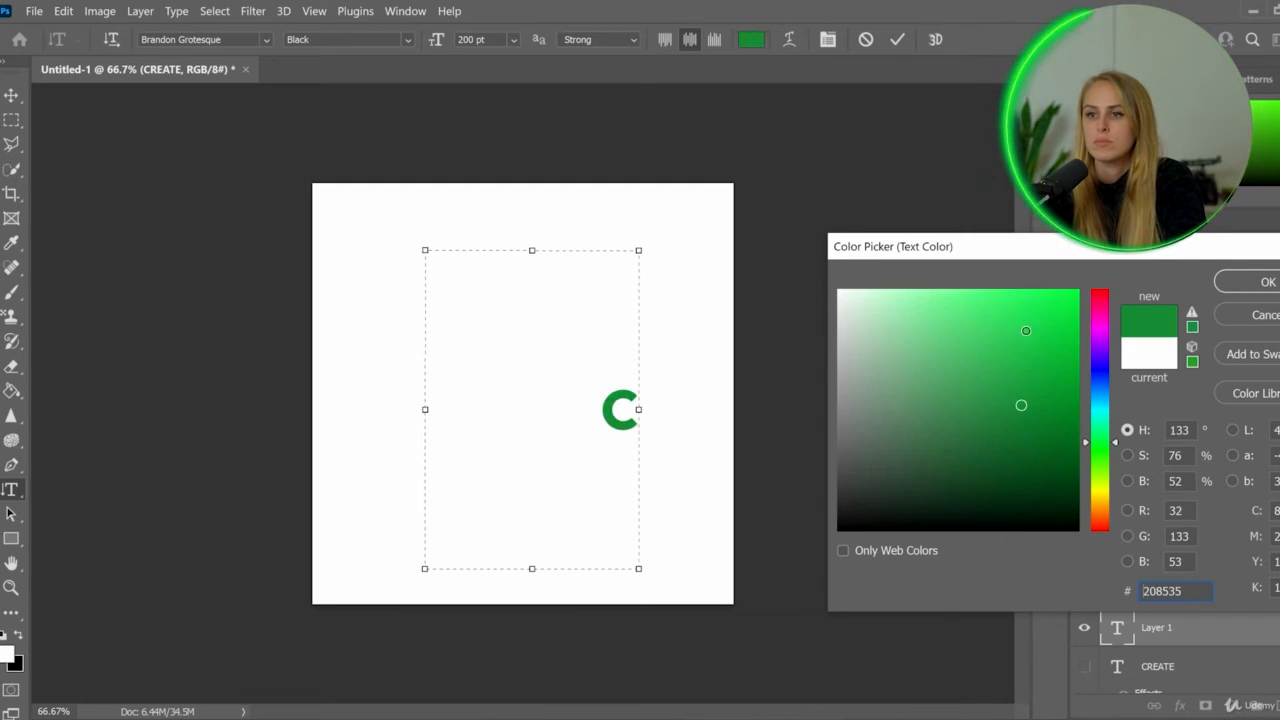
left_click(1027, 331)
left_click(1267, 283)
left_click(580, 550)
type("REAT")
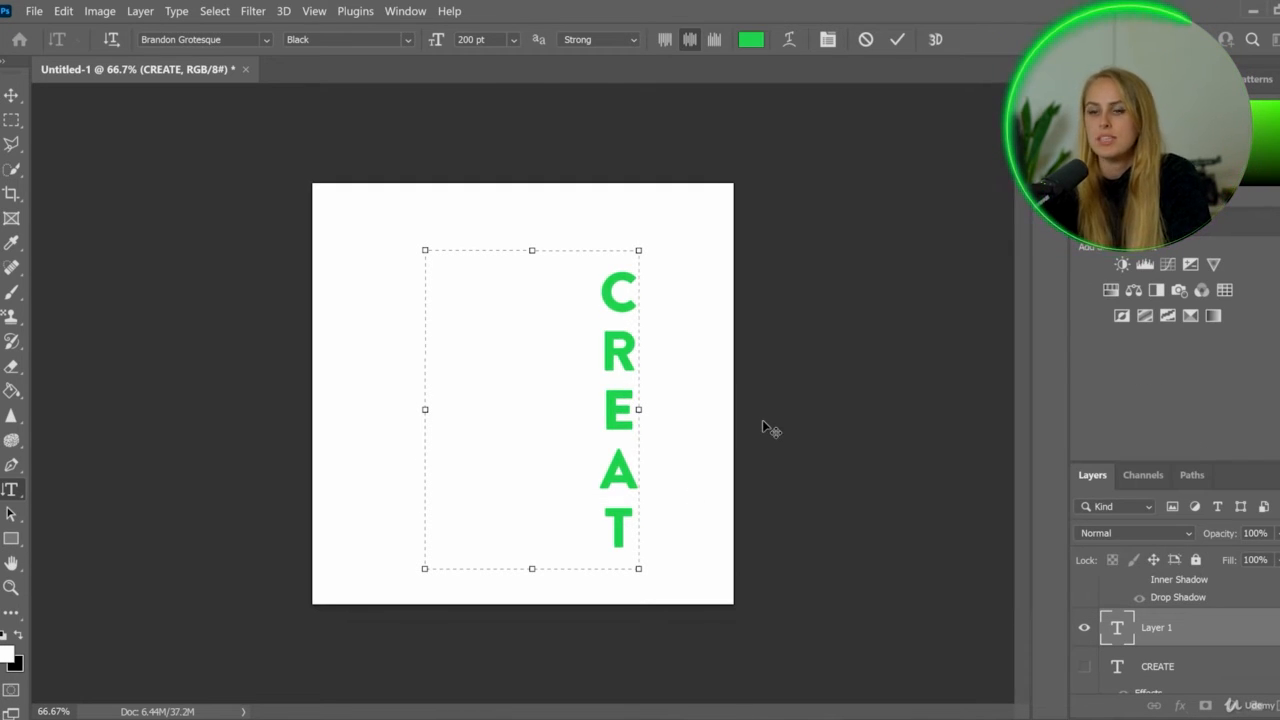
Step: Extend the vertical text box downward and upward to fit the whole word, and move the text to the canvas's left side
left_click_drag(532, 570, 528, 604)
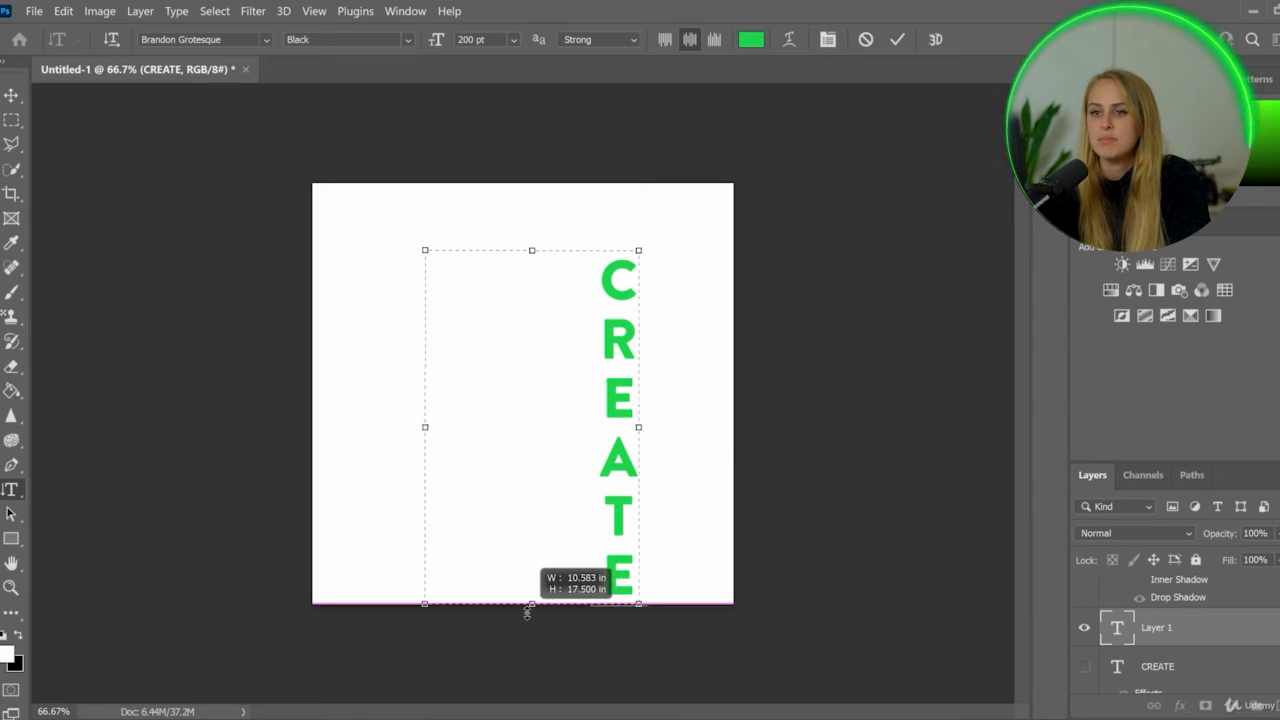
left_click_drag(532, 217, 532, 182)
left_click(16, 97)
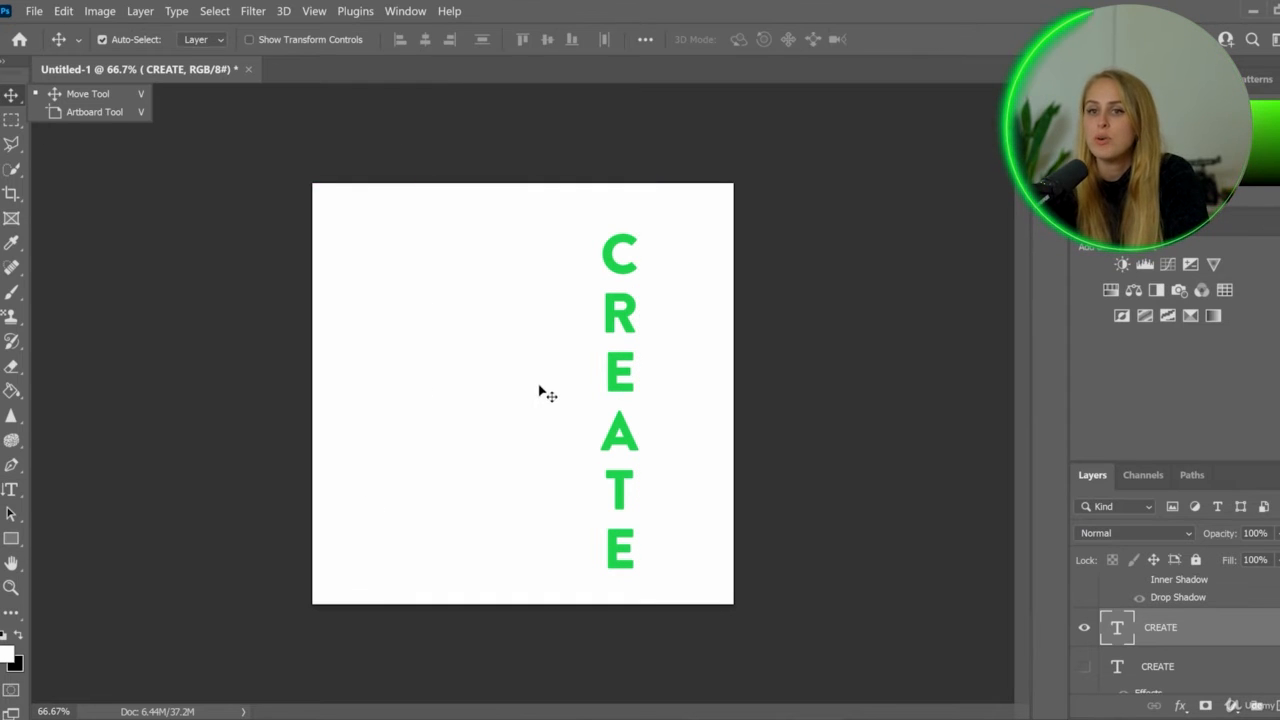
left_click_drag(624, 322, 389, 311)
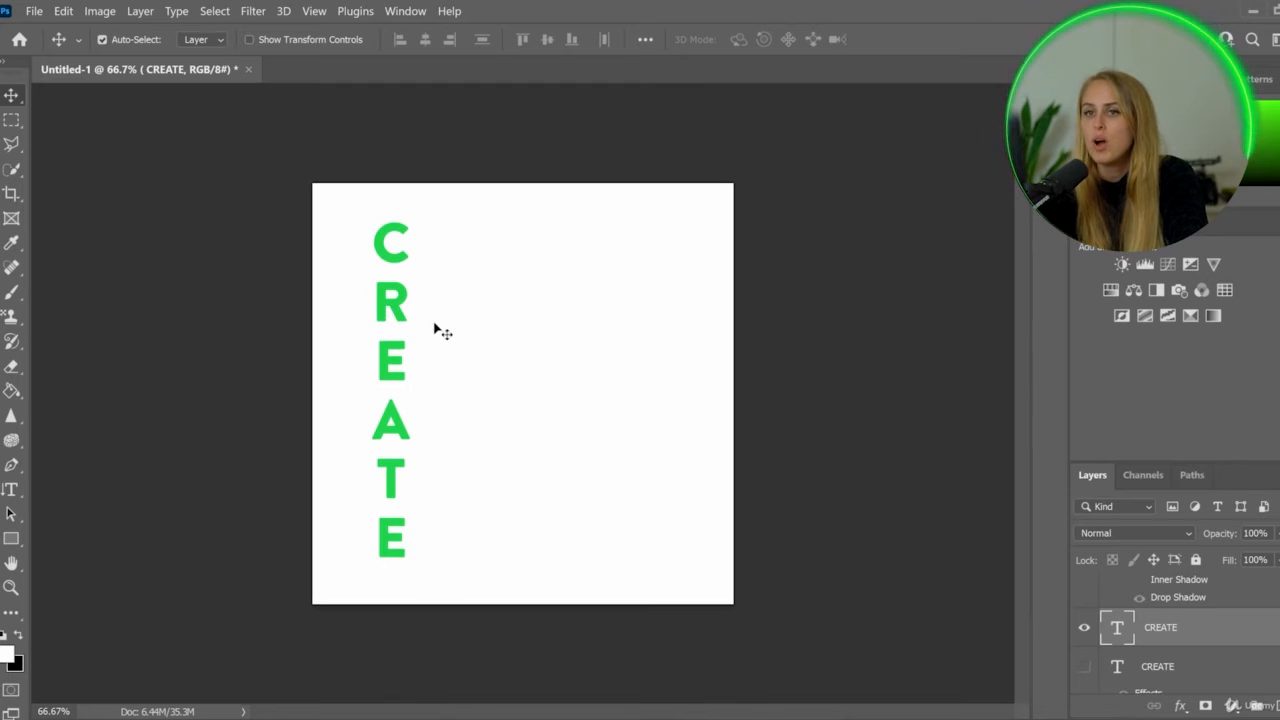
Step: Activate the Vertical Type tool and open the Properties of the vertical CREATE type layer
left_click(11, 489)
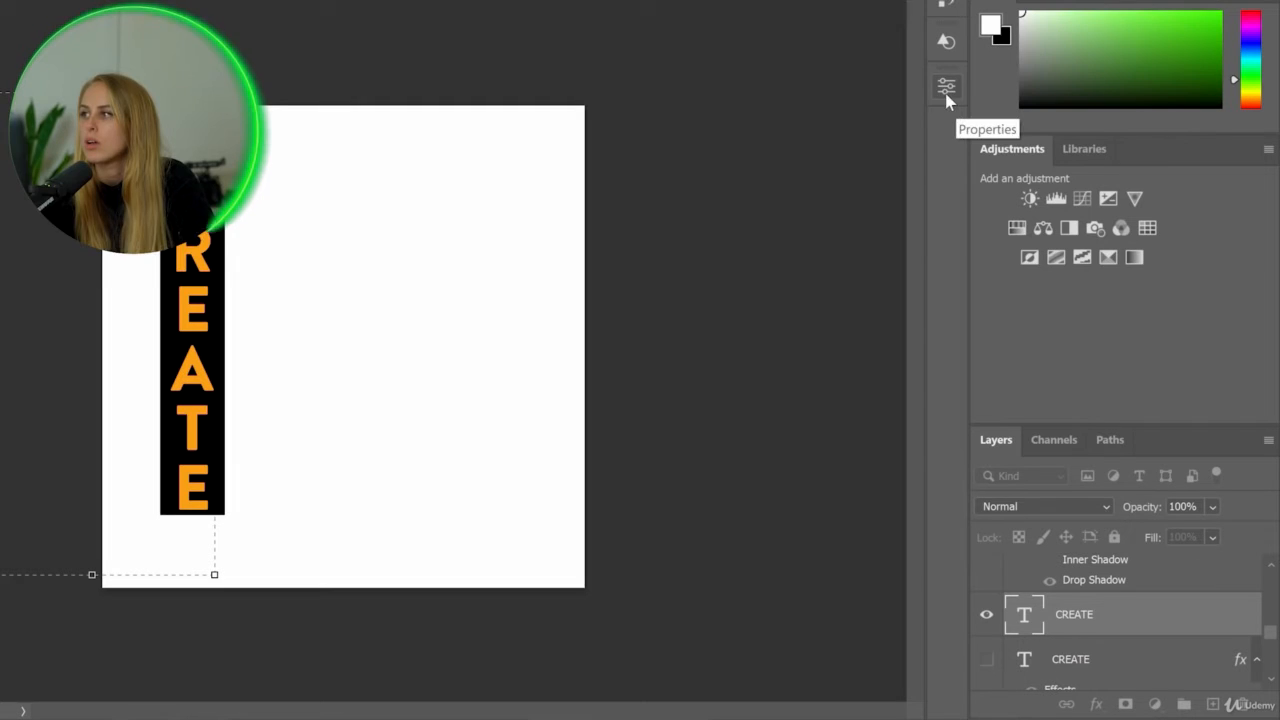
mouse_move(947, 98)
left_mouse_down()
mouse_move(940, 142)
mouse_move(932, 108)
mouse_move(948, 97)
left_mouse_up()
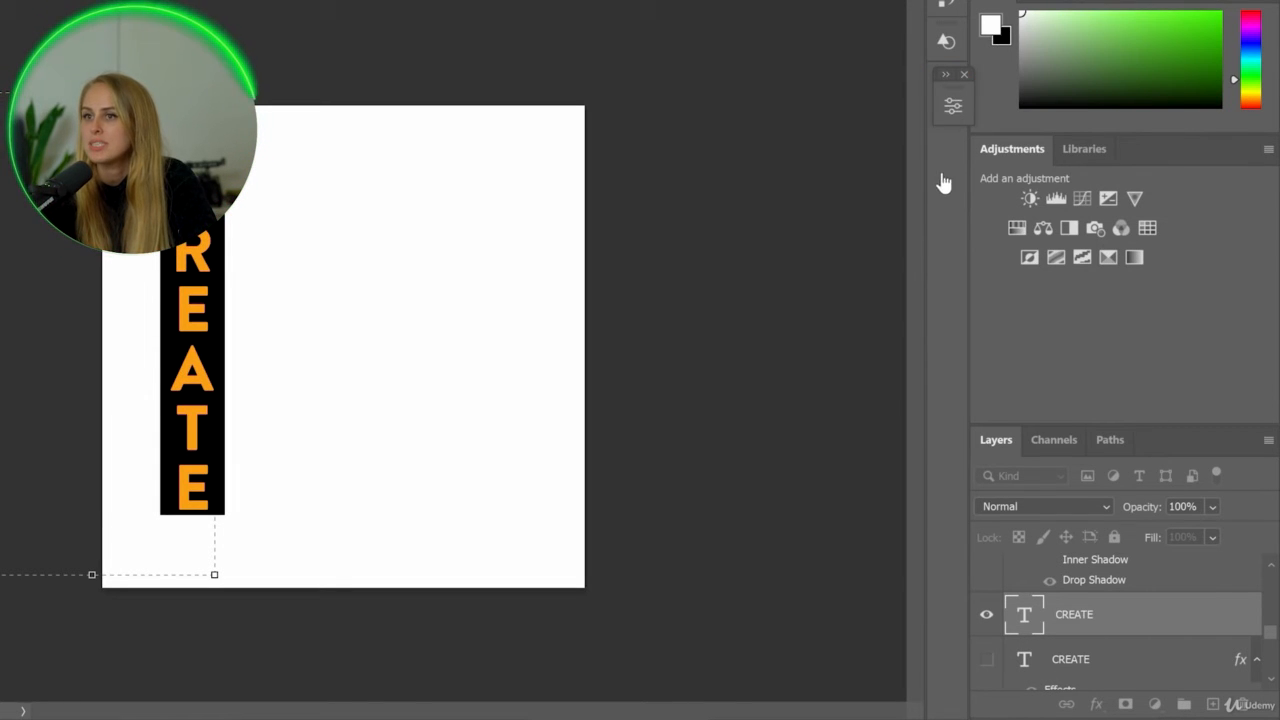
left_click(951, 107)
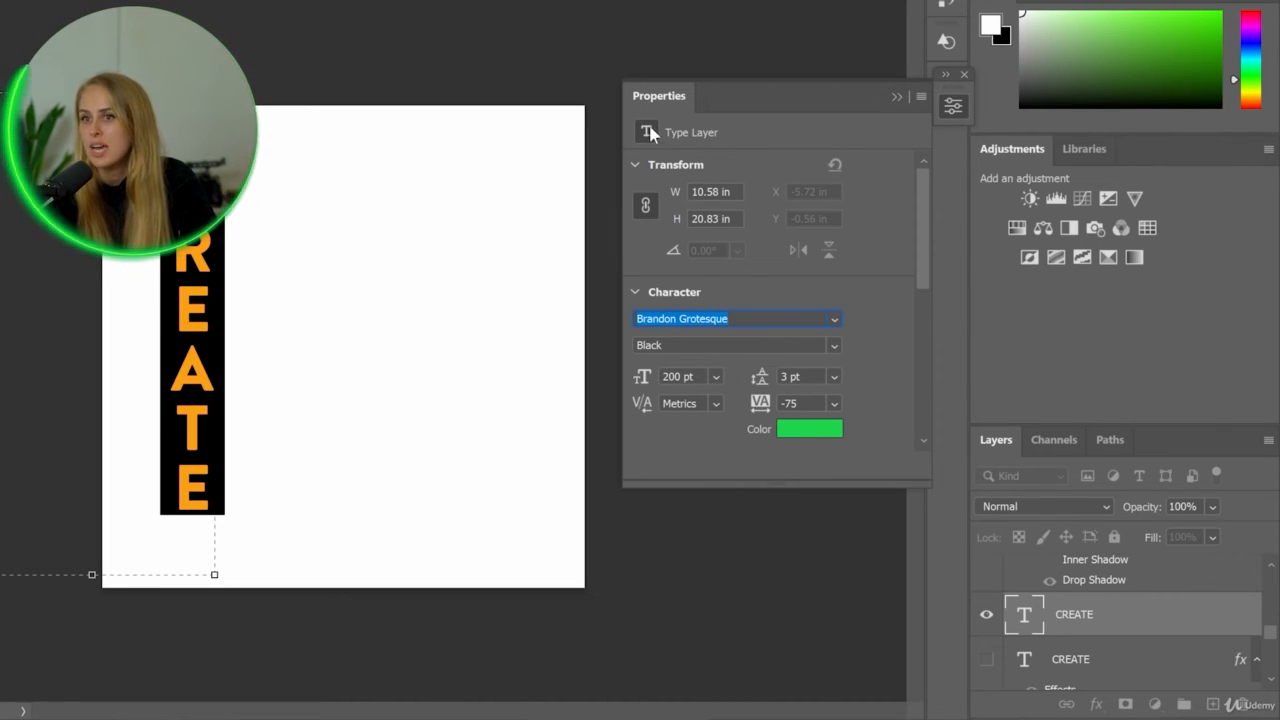
Step: Try the Playball font on the vertical CREATE text and look through its character and paragraph settings
scroll(616, 308, "down", 3)
scroll(800, 330, "down", 1)
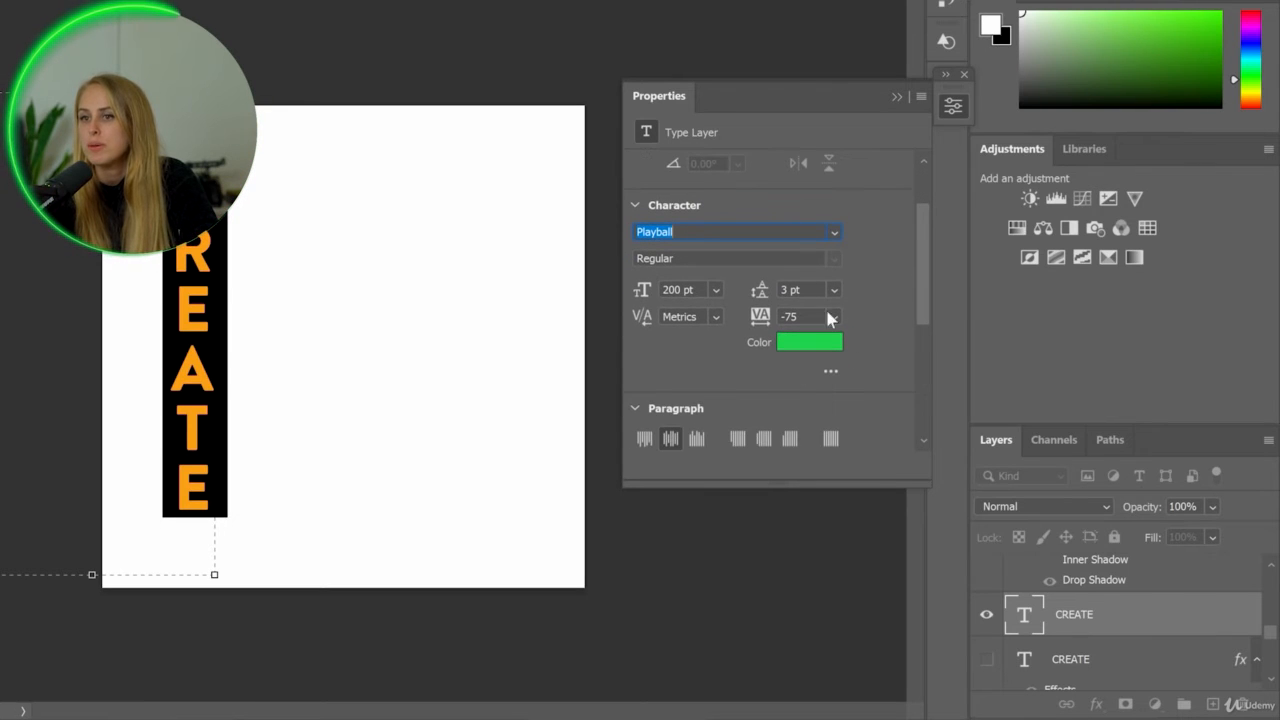
scroll(748, 395, "down", 2)
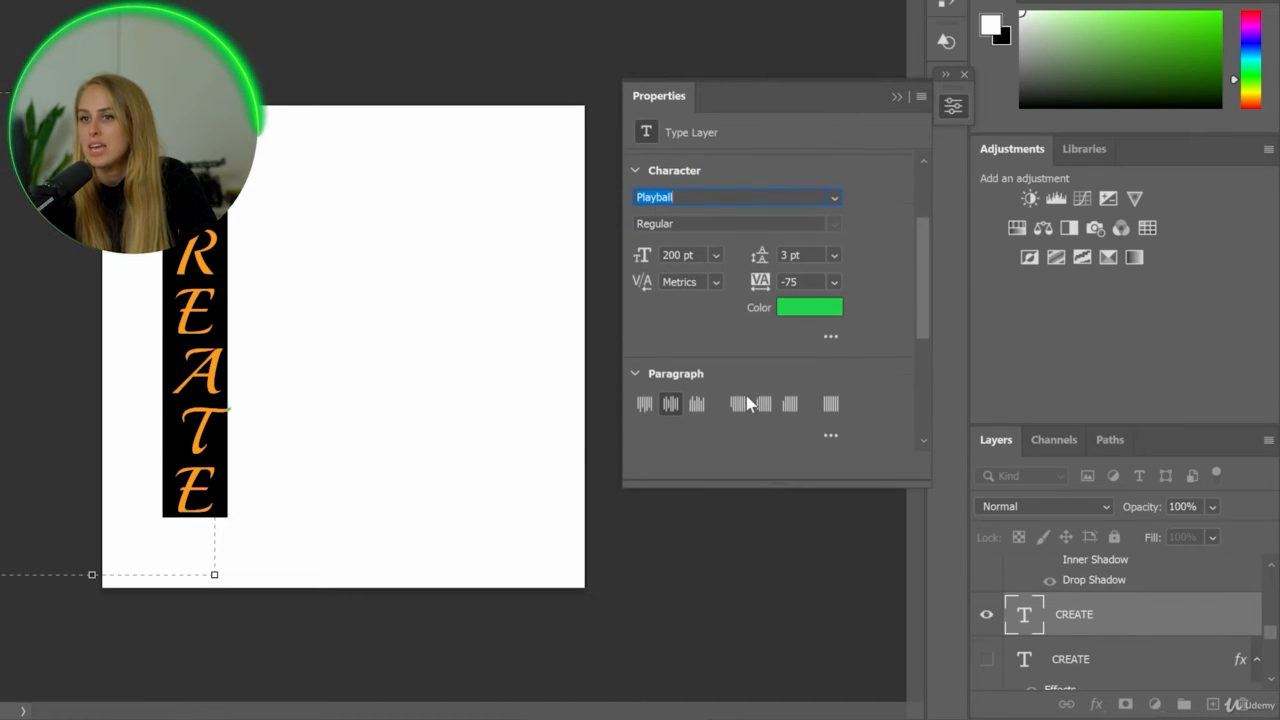
scroll(860, 320, "up", 3)
scroll(685, 267, "up", 2)
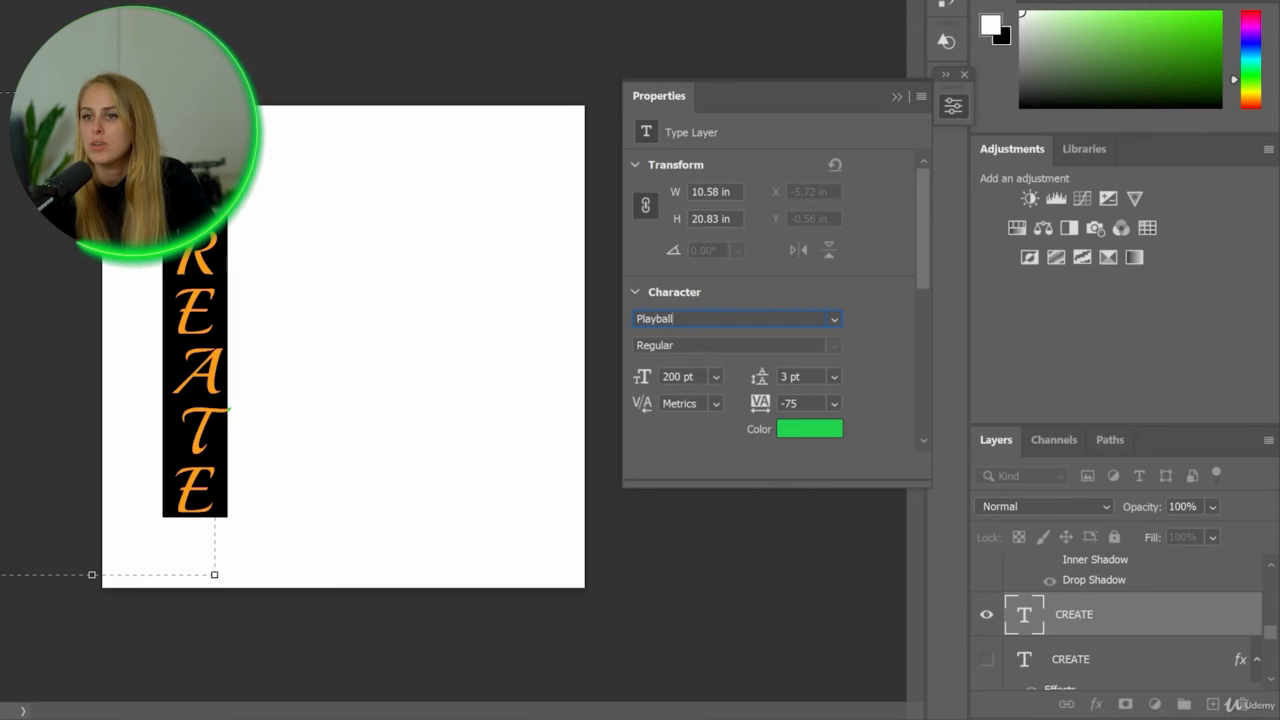
left_click(833, 320)
key("Return")
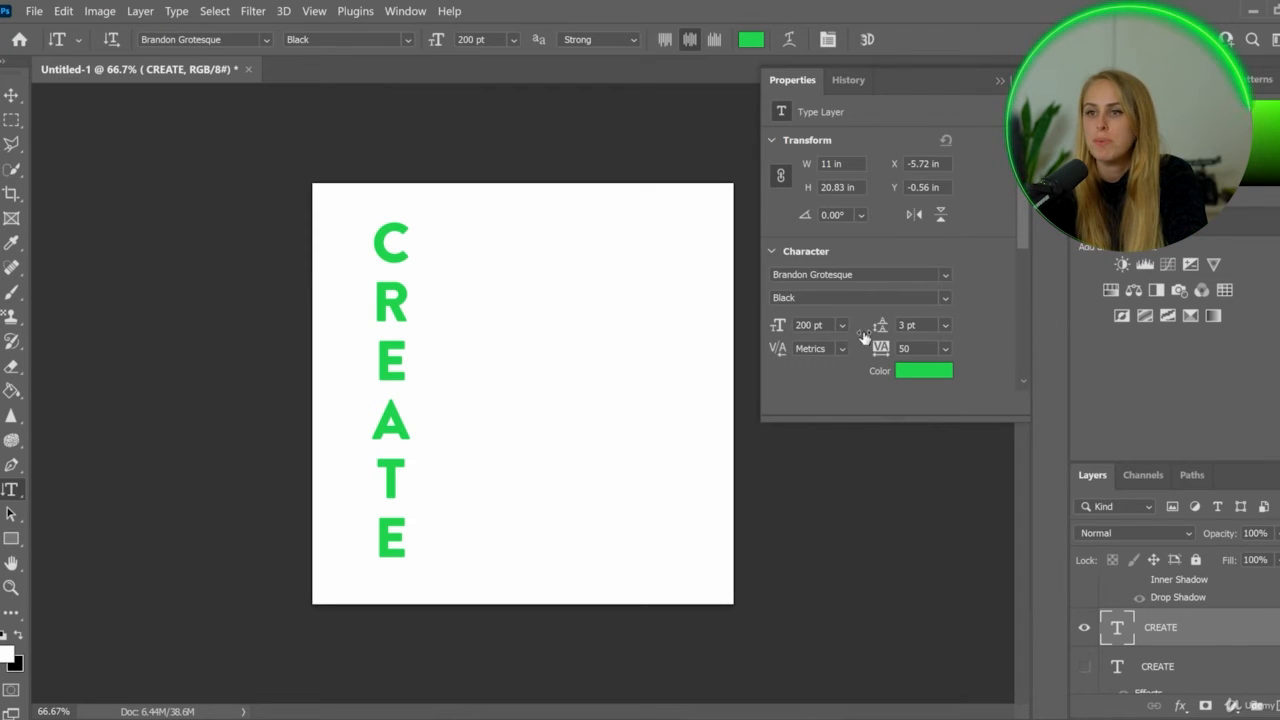
Step: Try a tracking of 200 on the whole vertical CREATE text and settle on -75
double_click(392, 342)
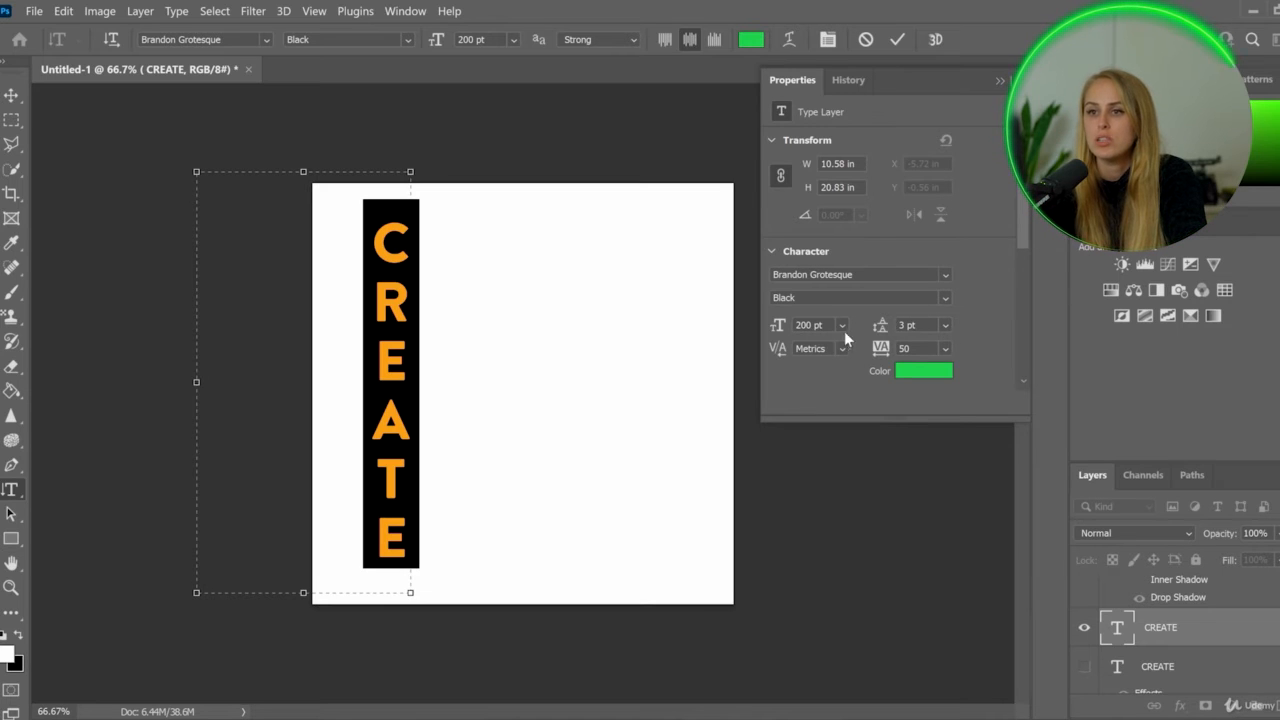
left_click(842, 351)
left_click(946, 351)
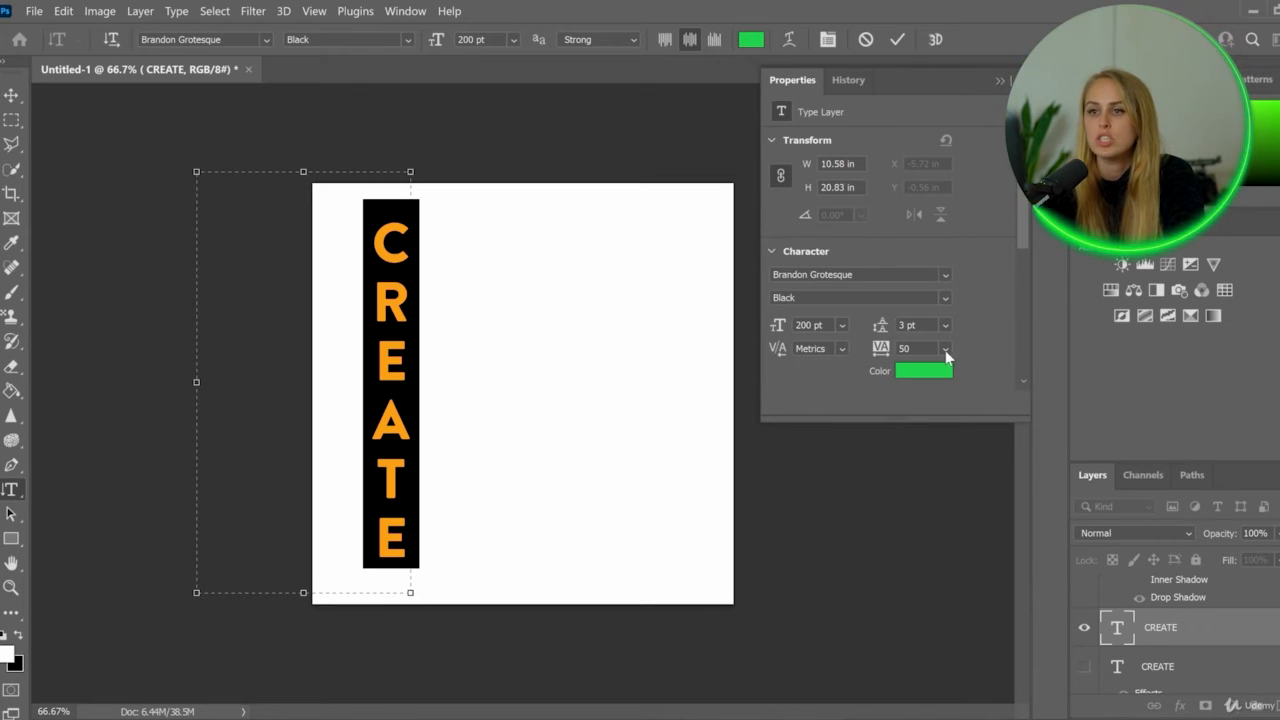
left_click(946, 349)
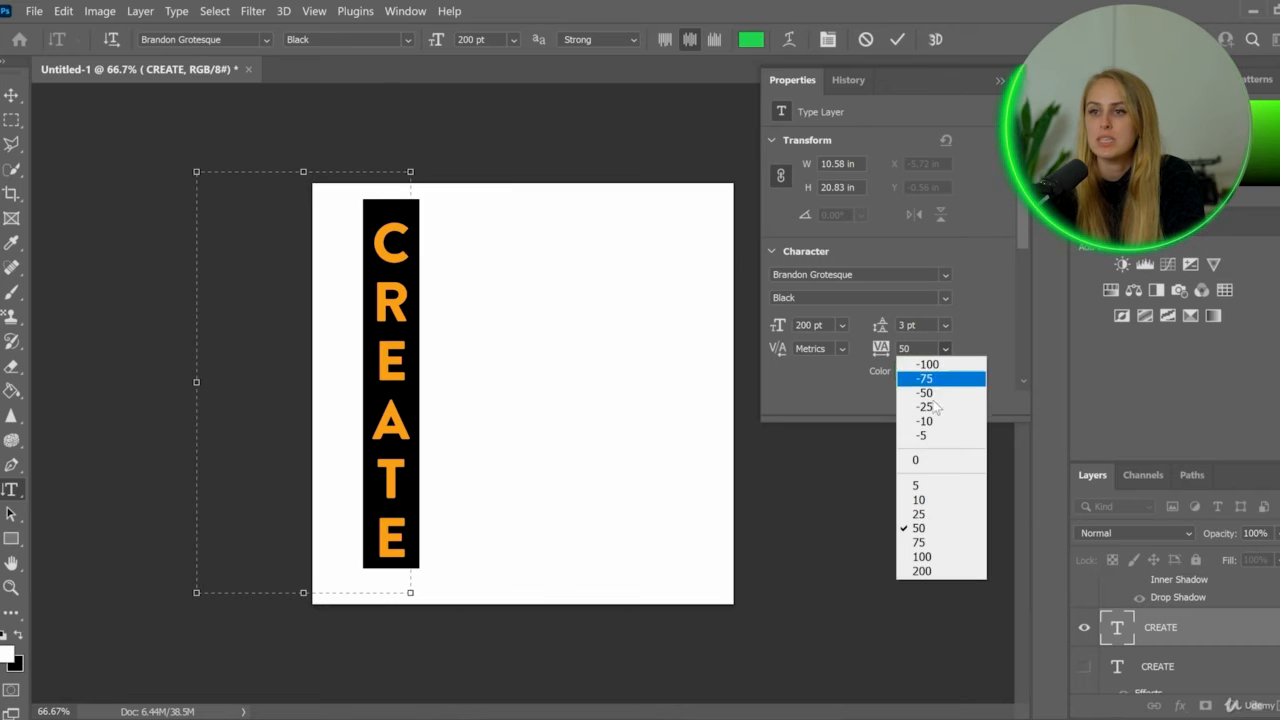
left_click(933, 571)
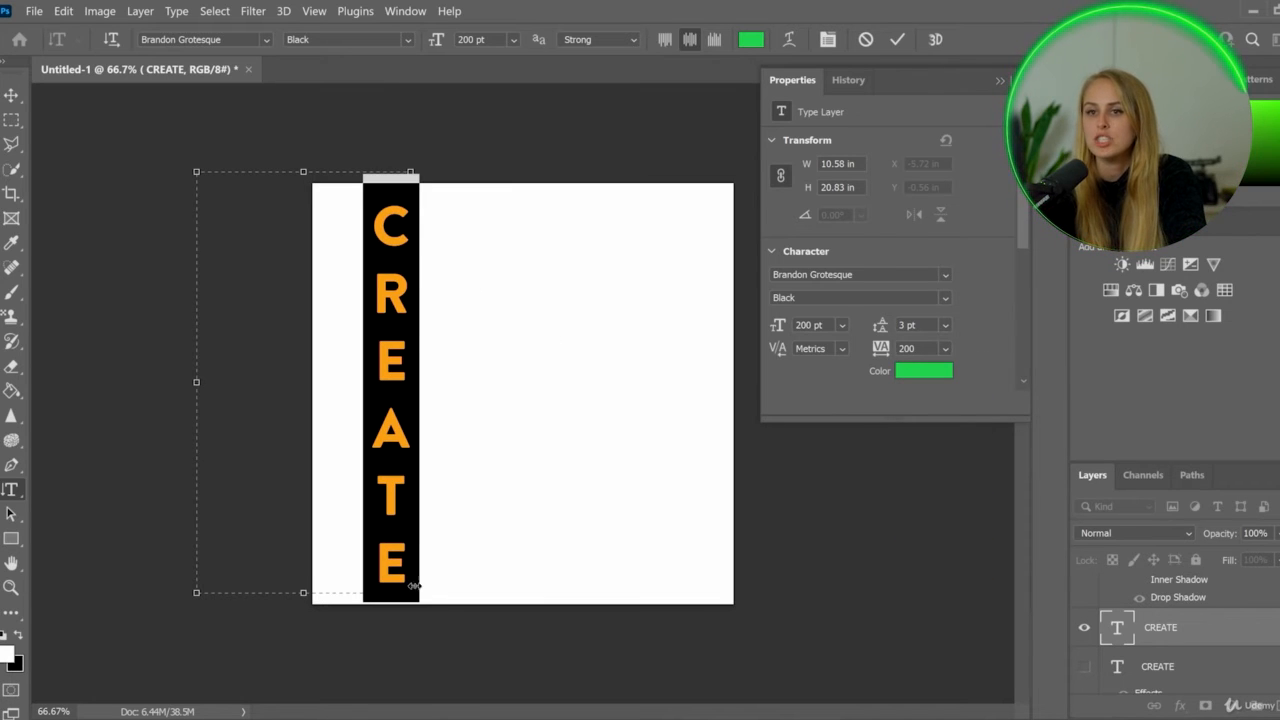
left_click(946, 349)
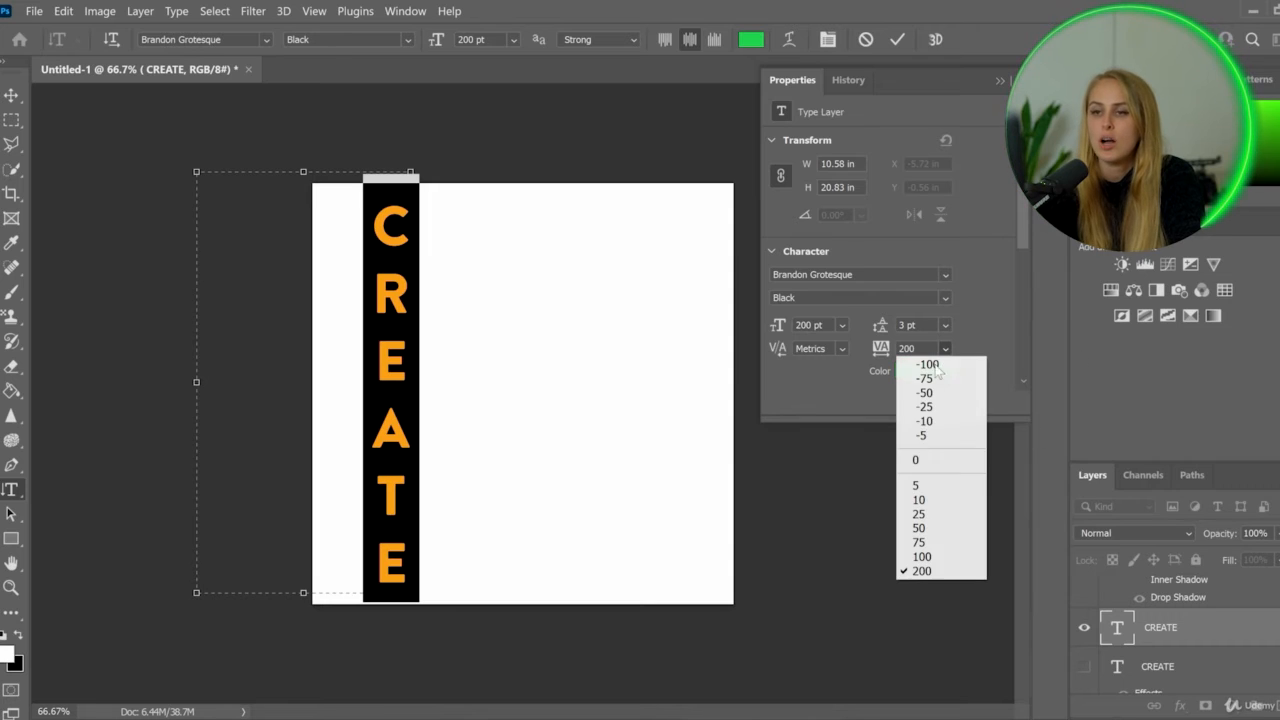
left_click(931, 379)
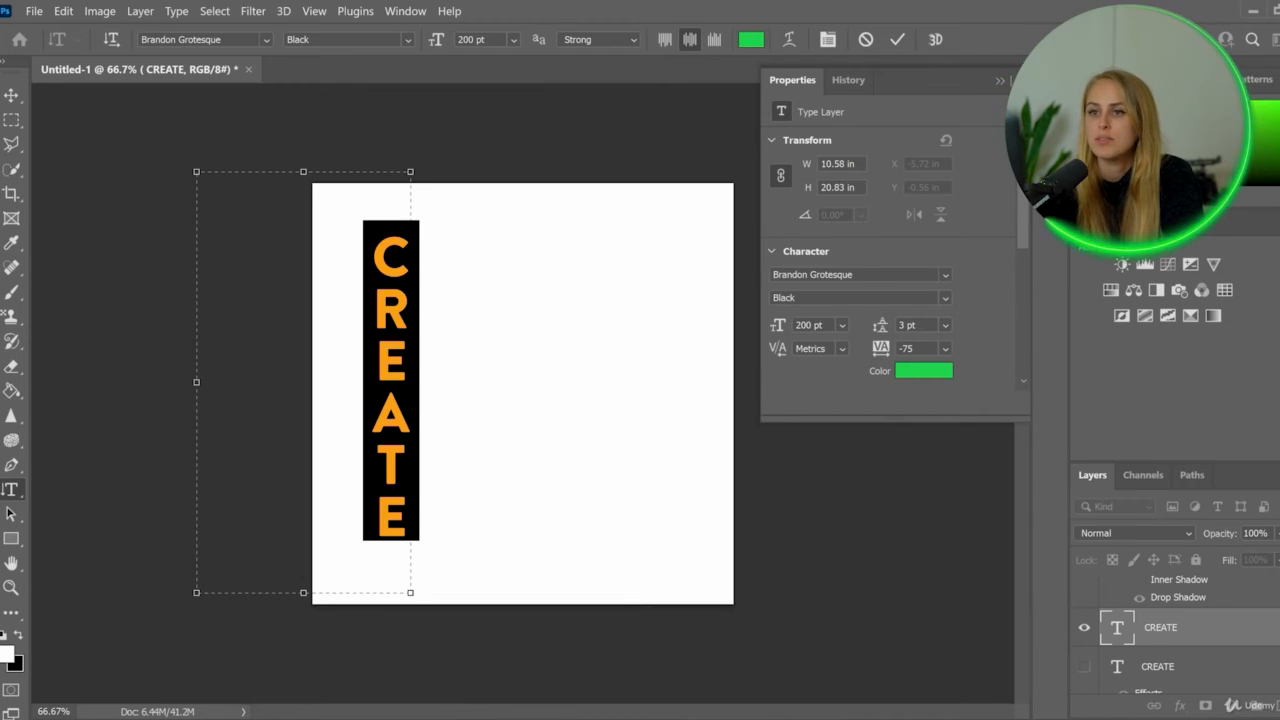
Step: Look through the list of available fonts for the vertical CREATE text without choosing another one
double_click(791, 275)
left_click(946, 277)
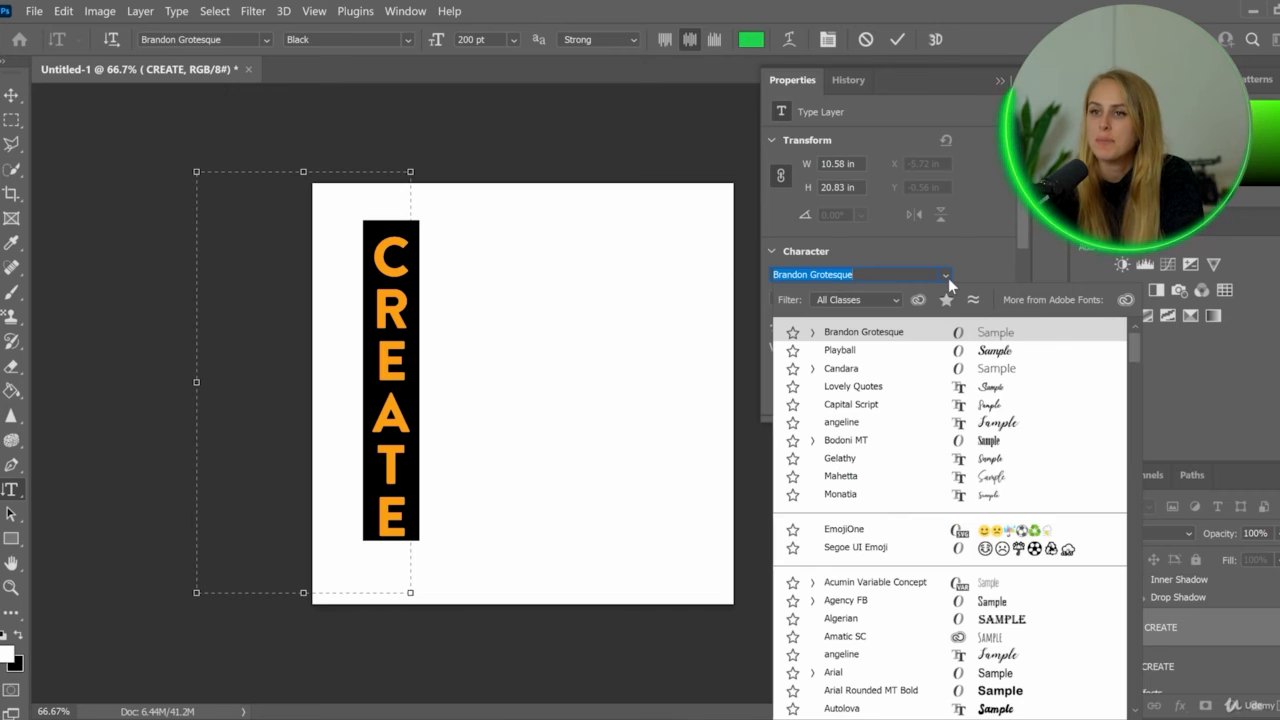
left_click(946, 277)
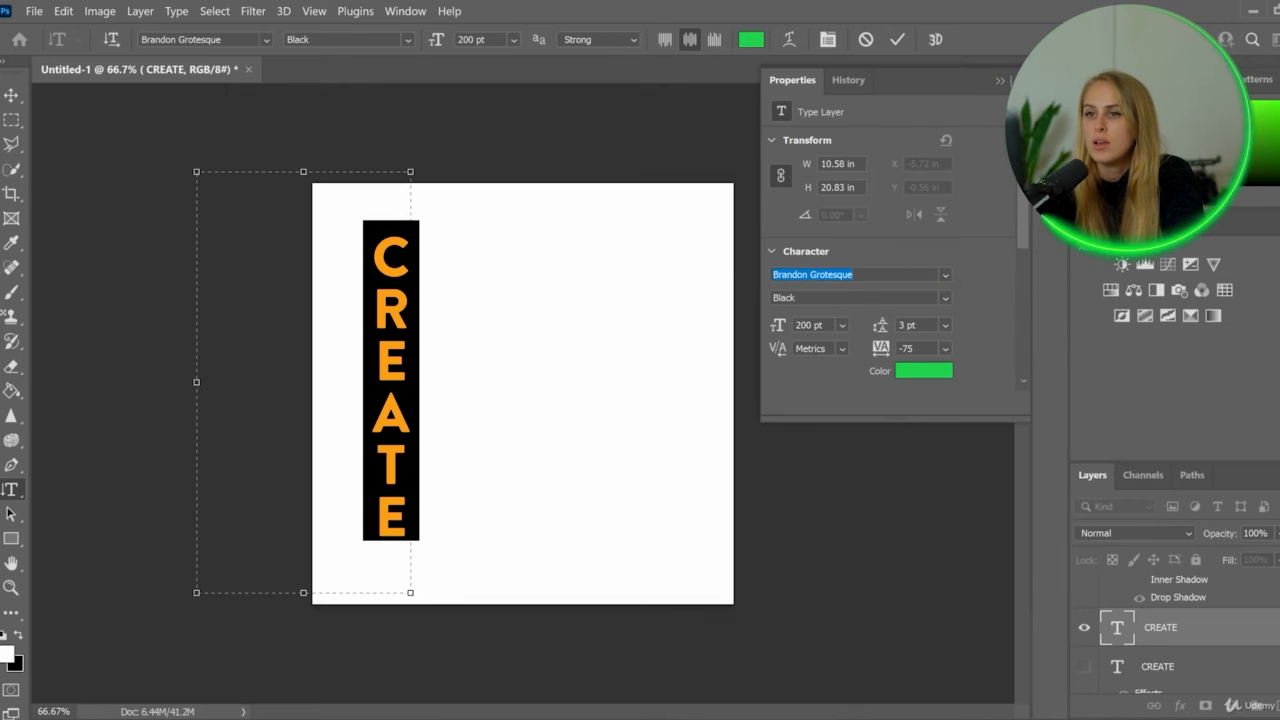
left_click(946, 274)
left_click(944, 274)
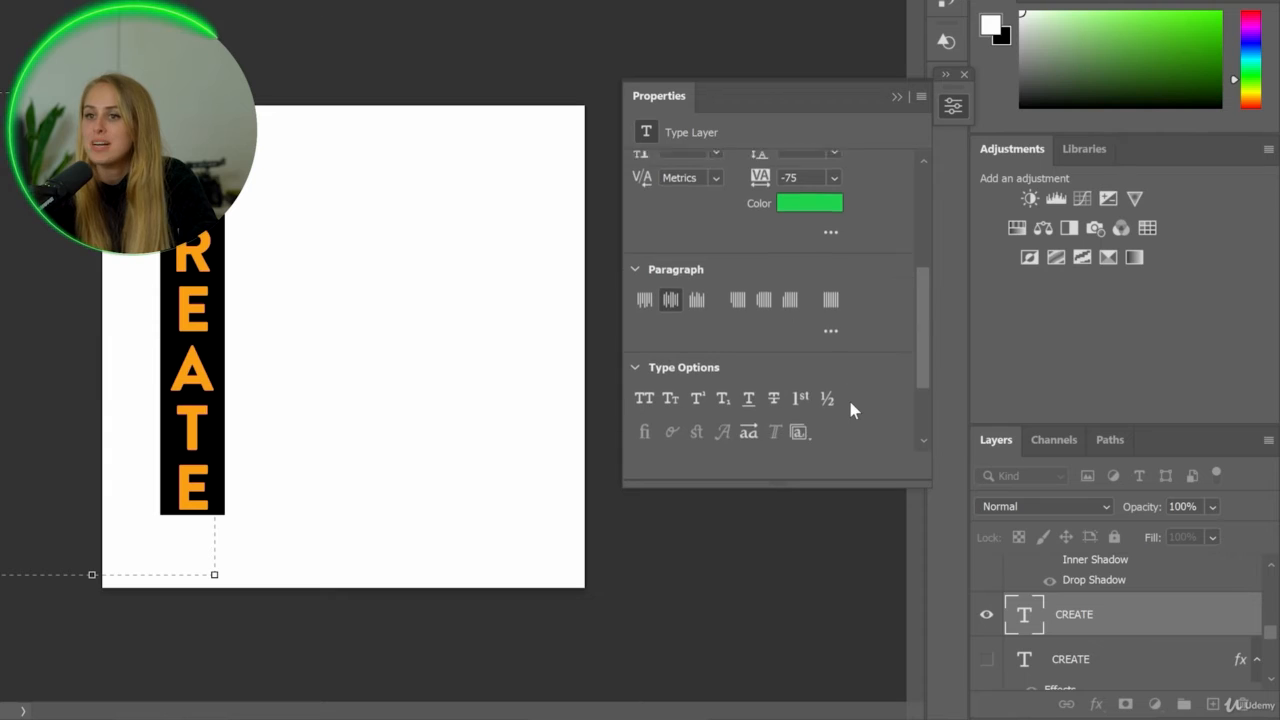
Step: Look over the vertical text's paragraph and type options and enter 60 as its text box width
scroll(789, 415, "down", 5)
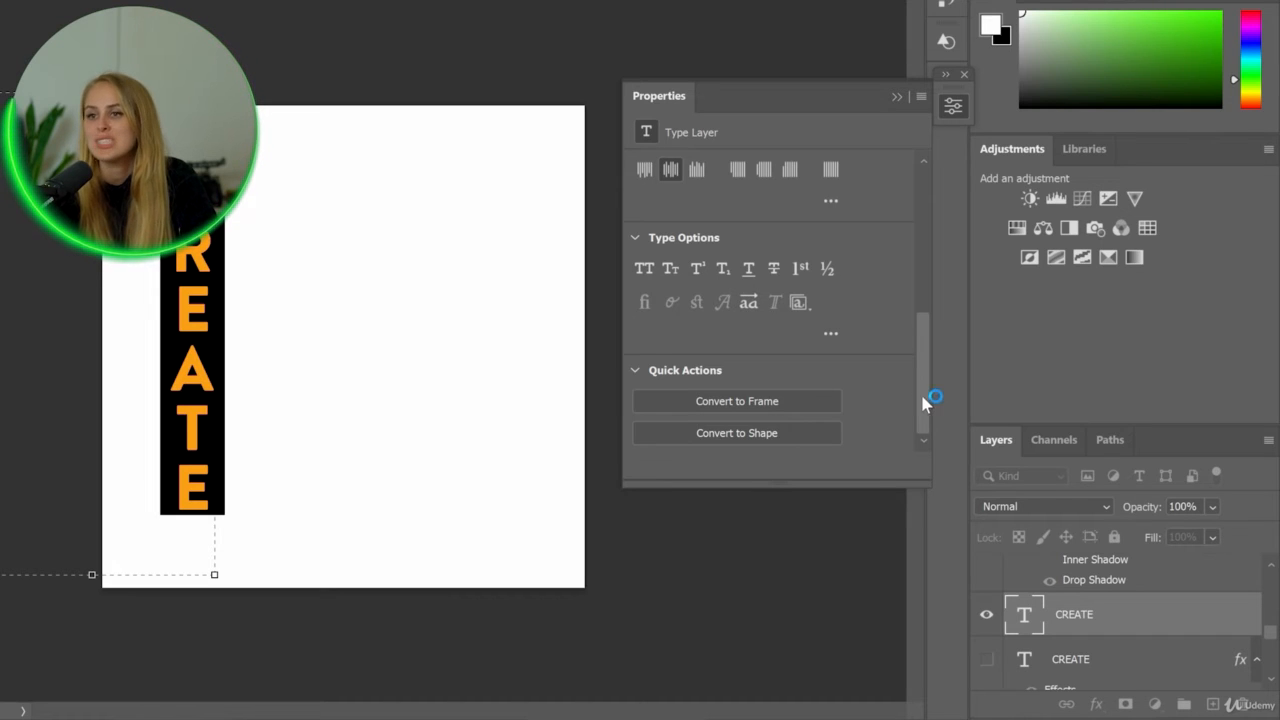
left_click_drag(918, 399, 918, 345)
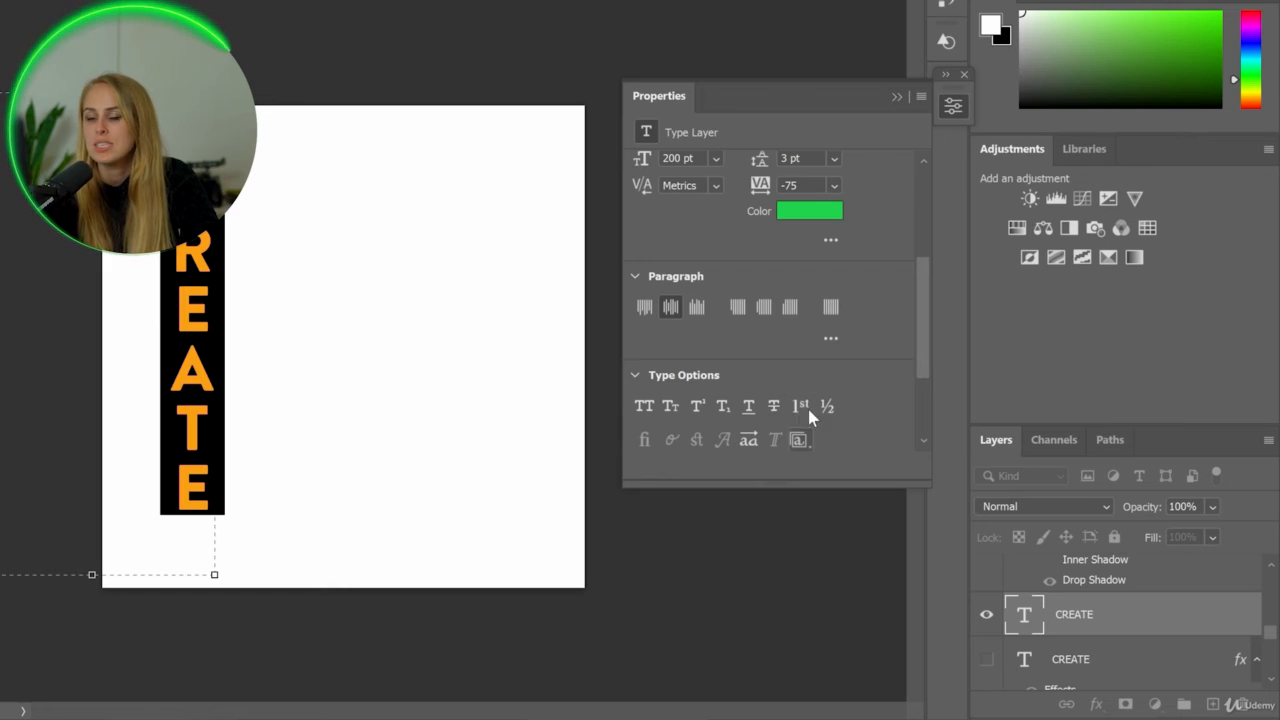
left_click(644, 408)
left_click_drag(925, 361, 876, 283)
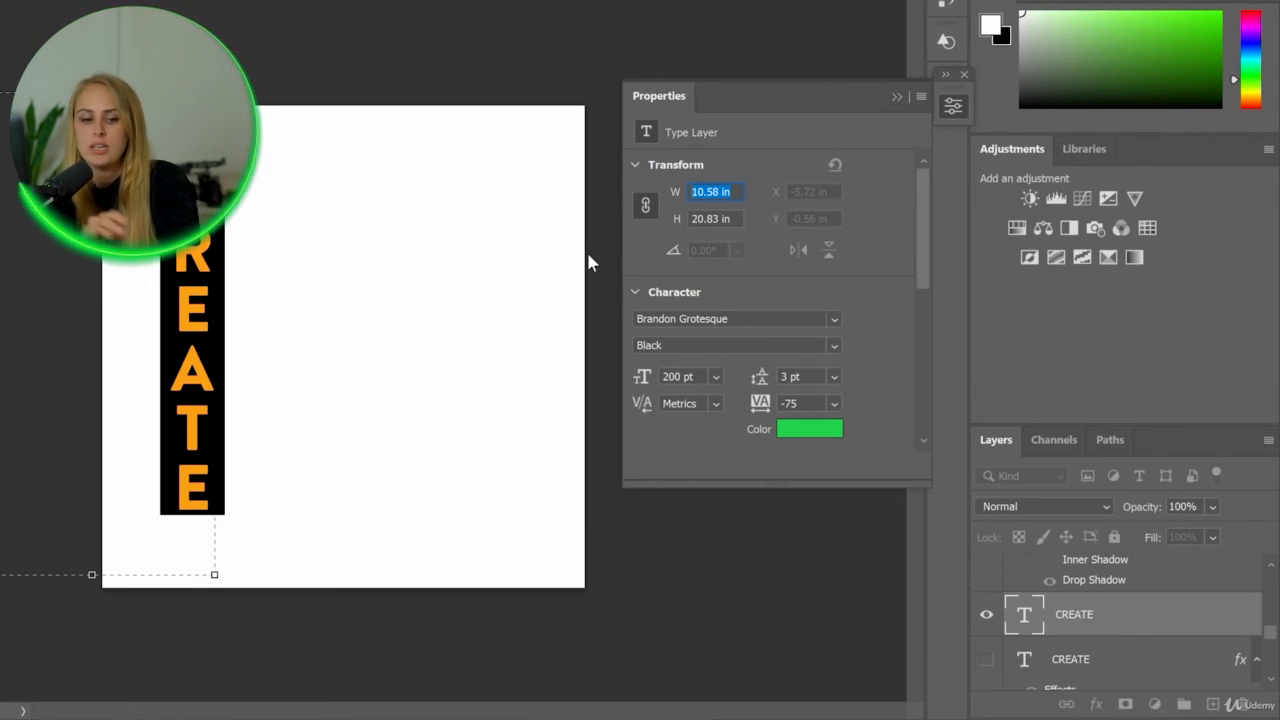
type("6")
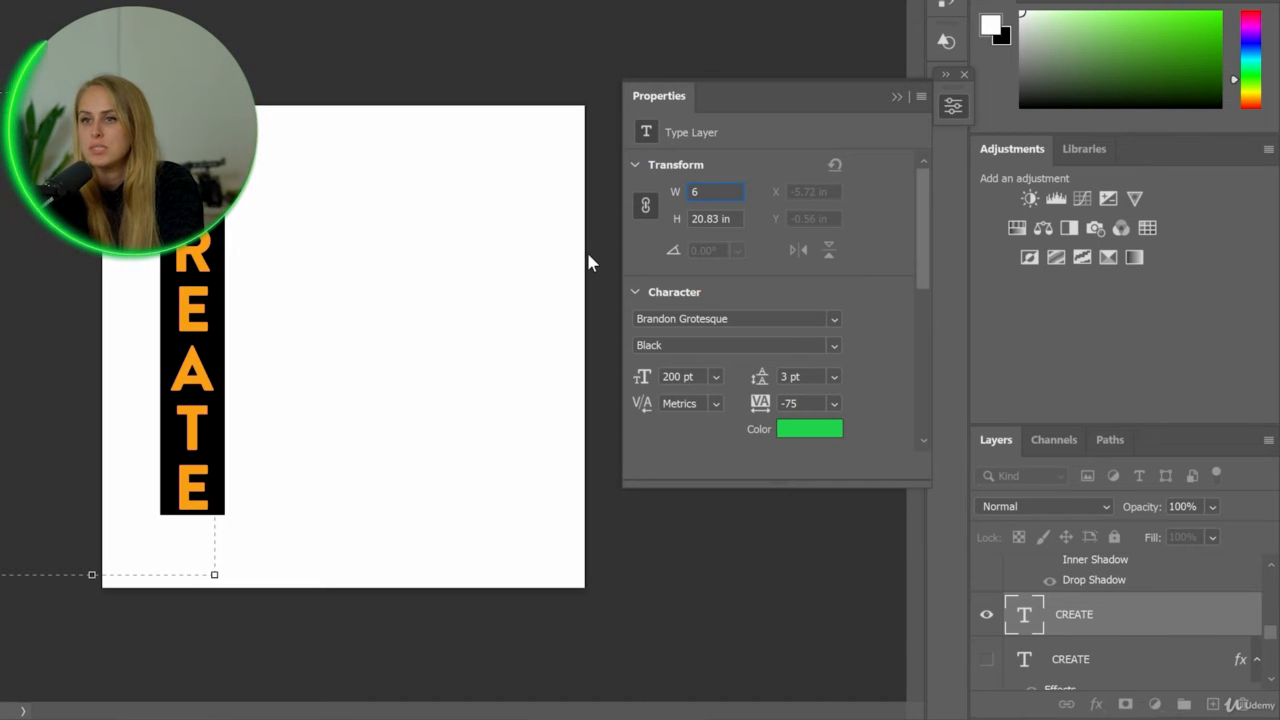
type("0")
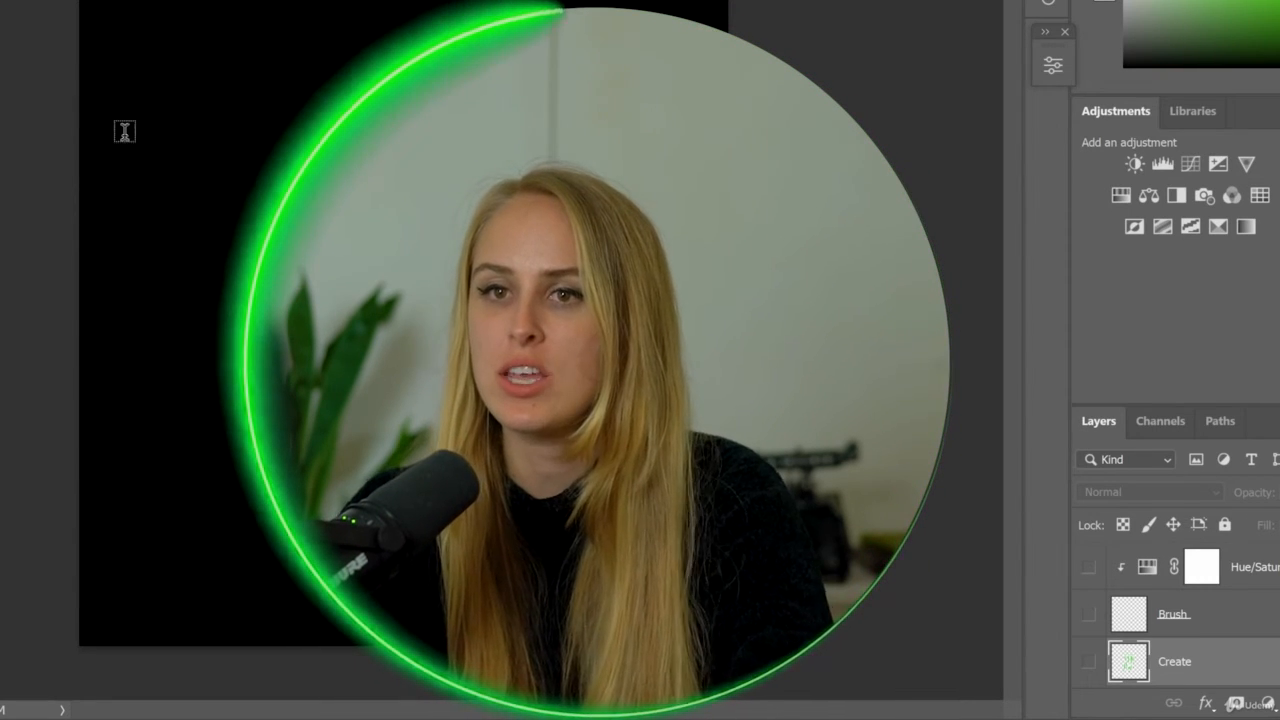
Step: Draw a large horizontal text box on the black canvas of Create Liquify.psd and write the word Create in it
left_click_drag(125, 126, 335, 533)
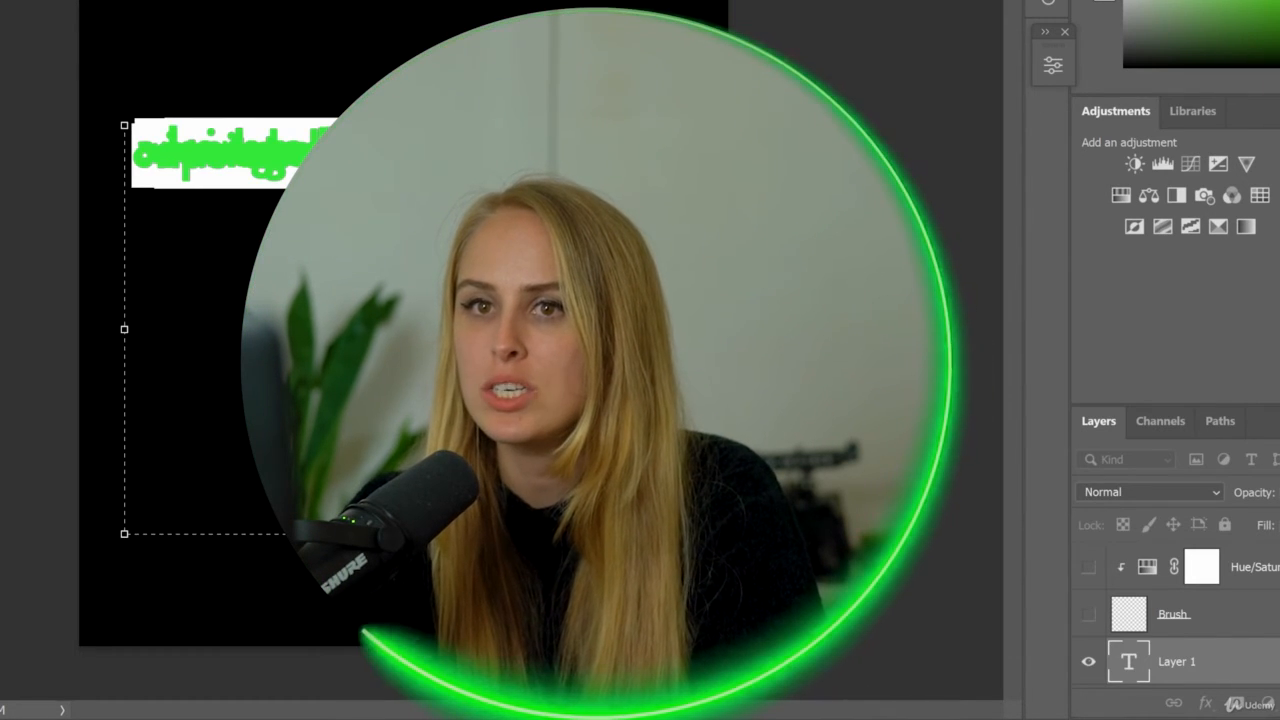
left_click(84, 2)
left_click(60, 20)
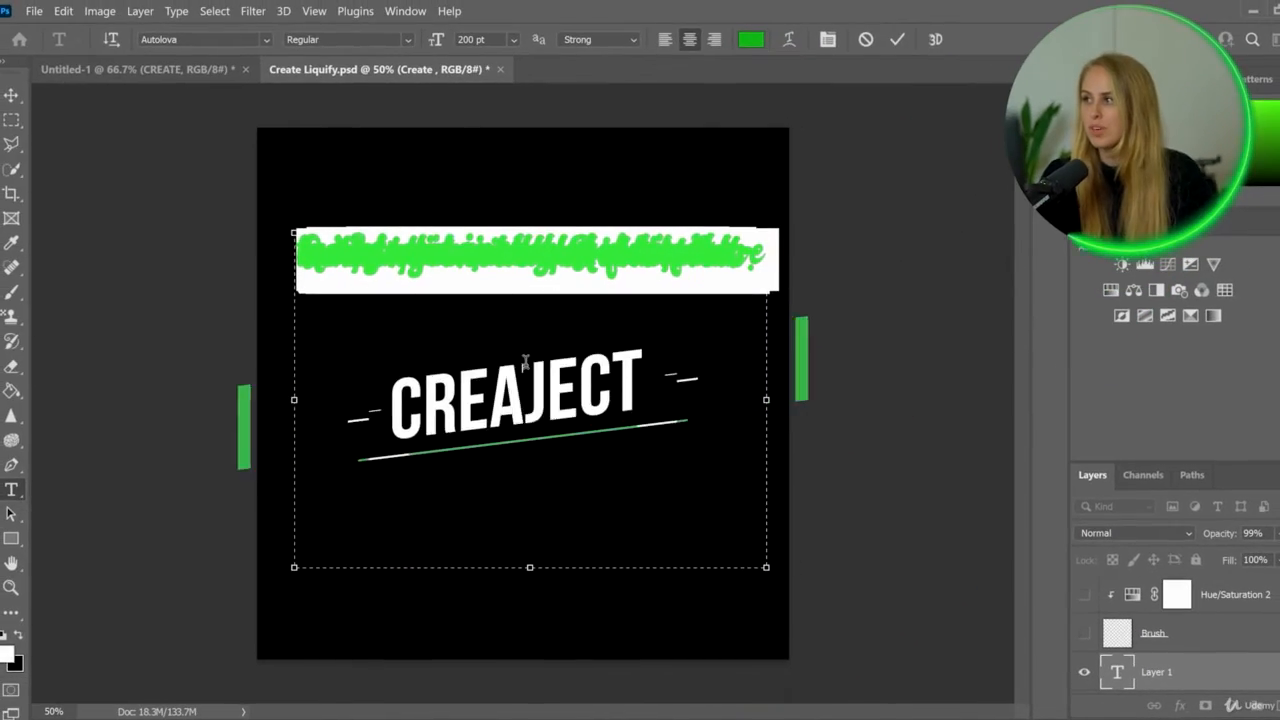
type("TVE PROCreate")
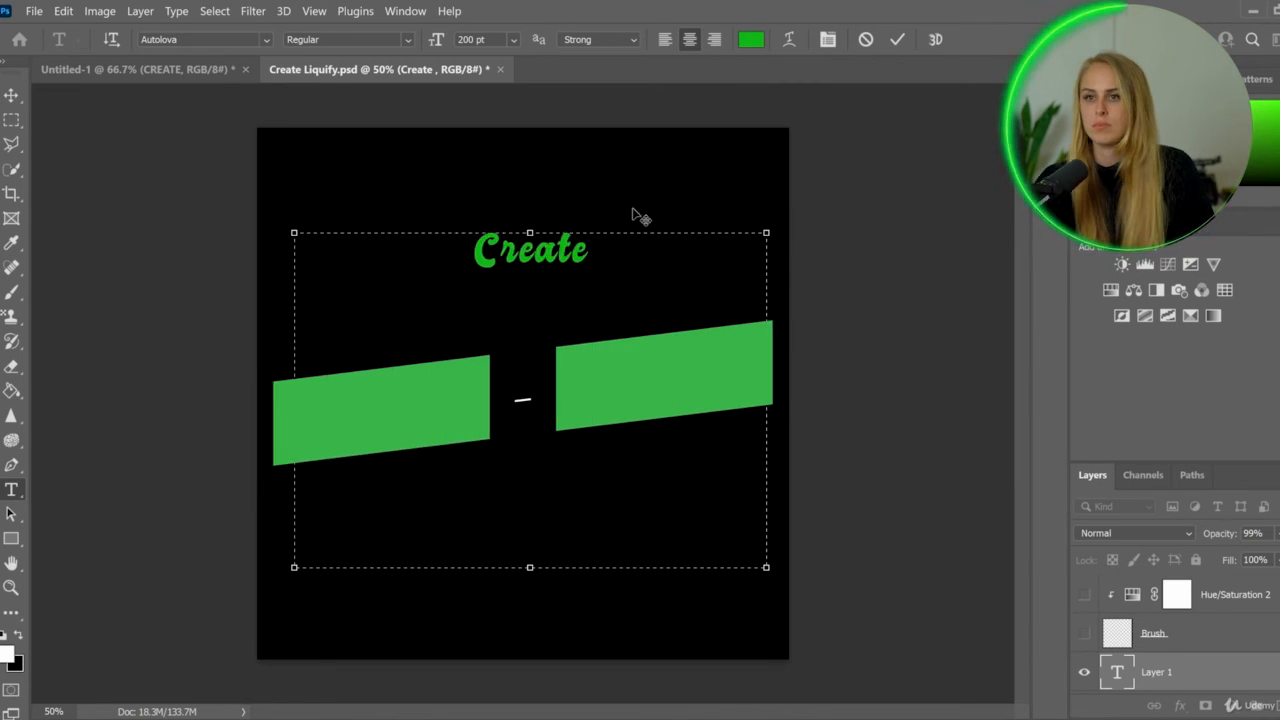
Step: Enlarge the green word Create to 400 pt and move it lower, toward the middle of the canvas
key("ctrl+a")
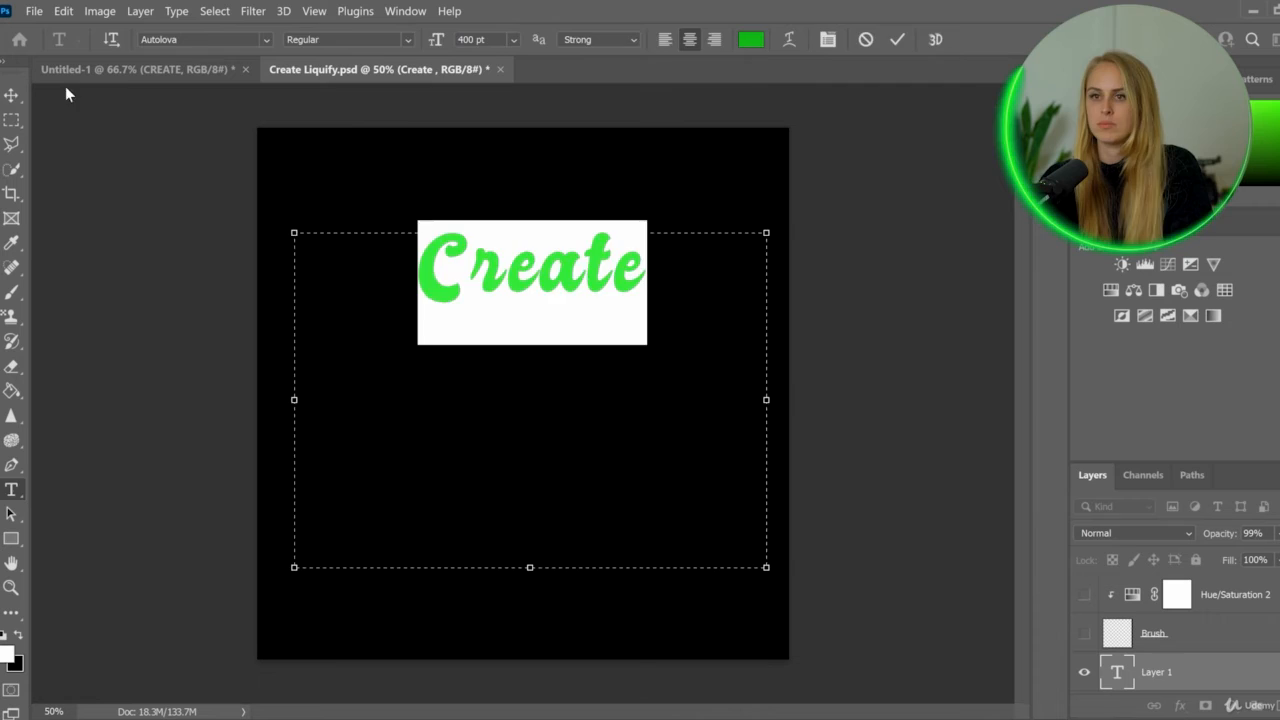
key("ctrl+Return")
key("v")
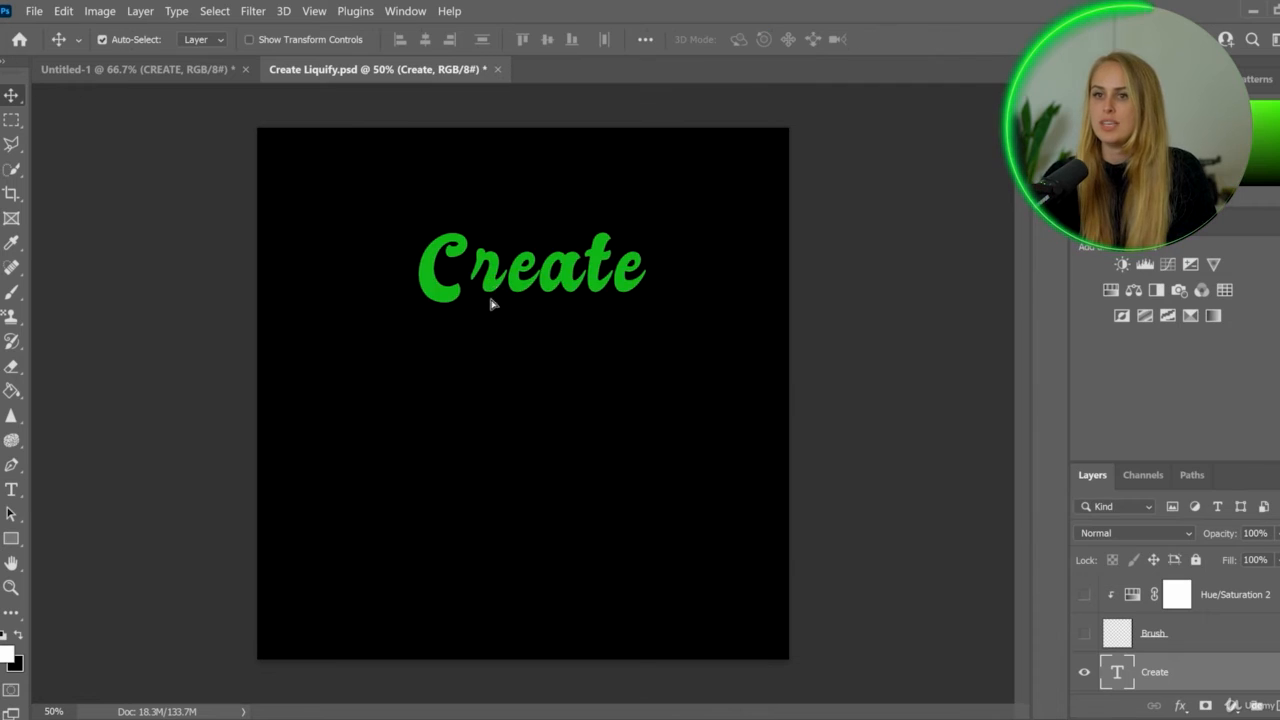
left_click_drag(491, 300, 489, 347)
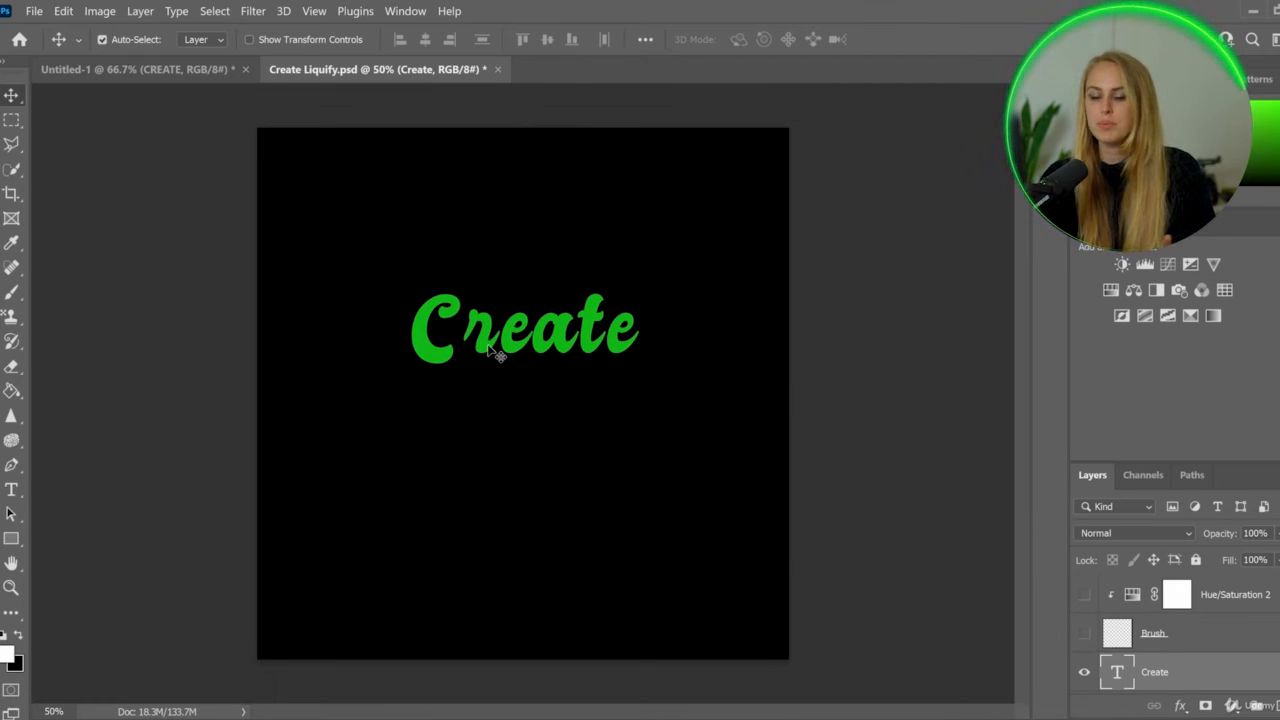
Step: Duplicate the green Create text layer and offset the copy slightly up and to the right
key("ctrl+j")
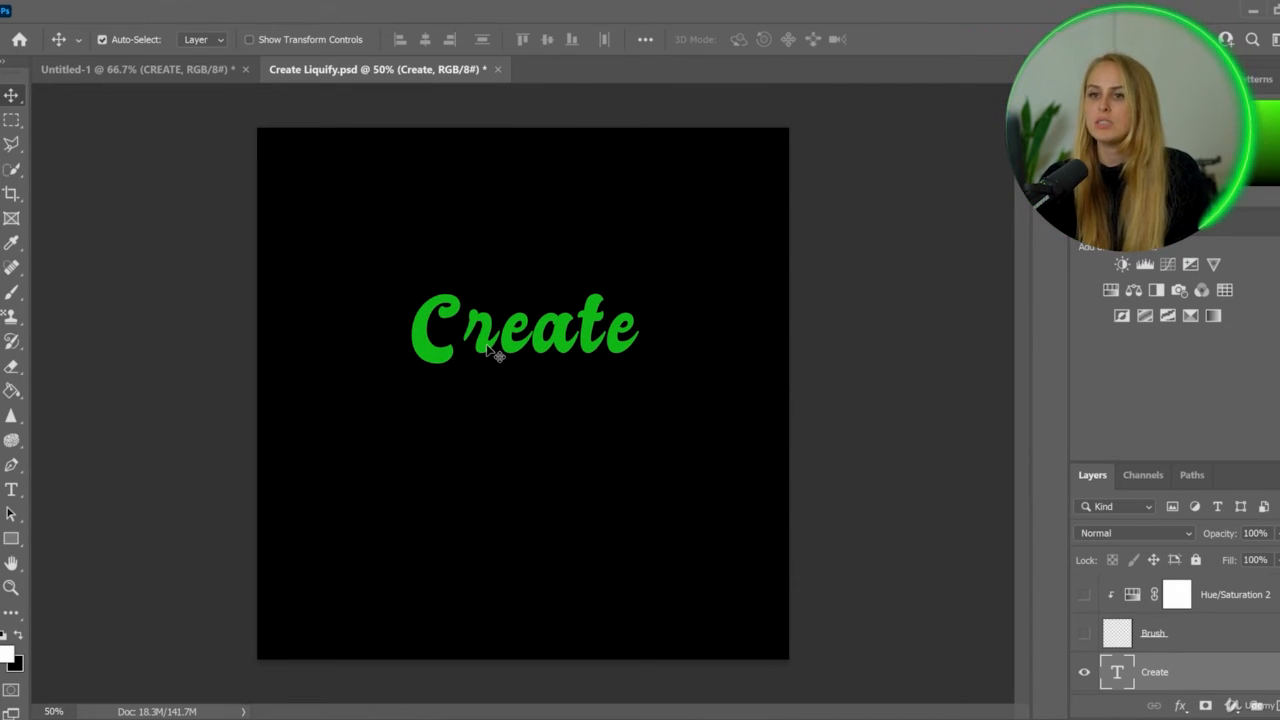
left_click_drag(486, 345, 491, 352)
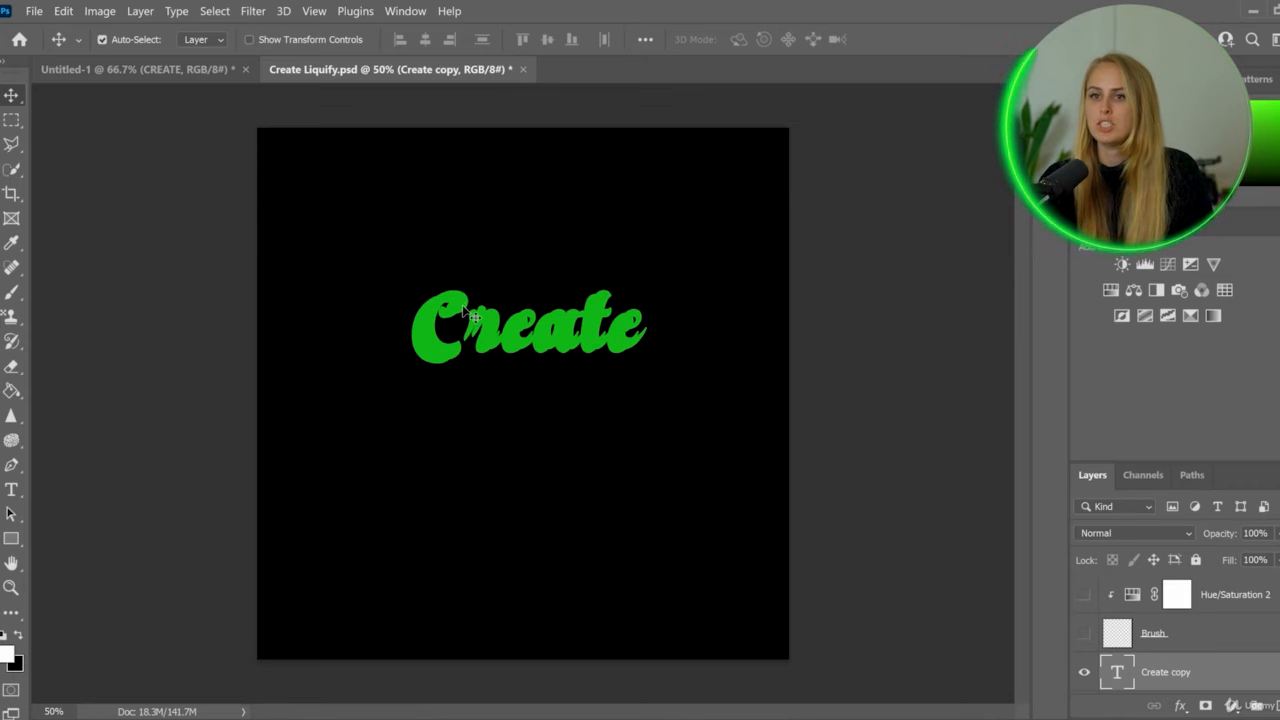
Step: Color the copied Create text white (ffffff) and shift it slightly so it sits directly above the green text
double_click(471, 316)
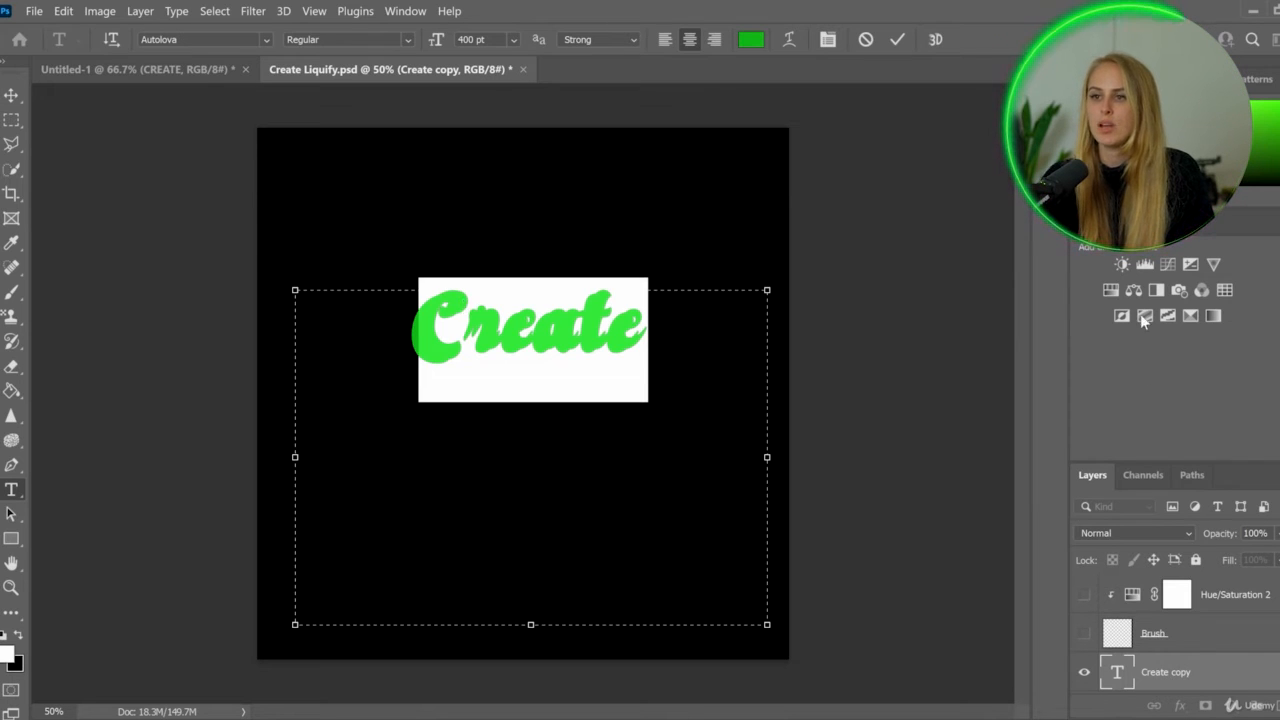
left_click(755, 42)
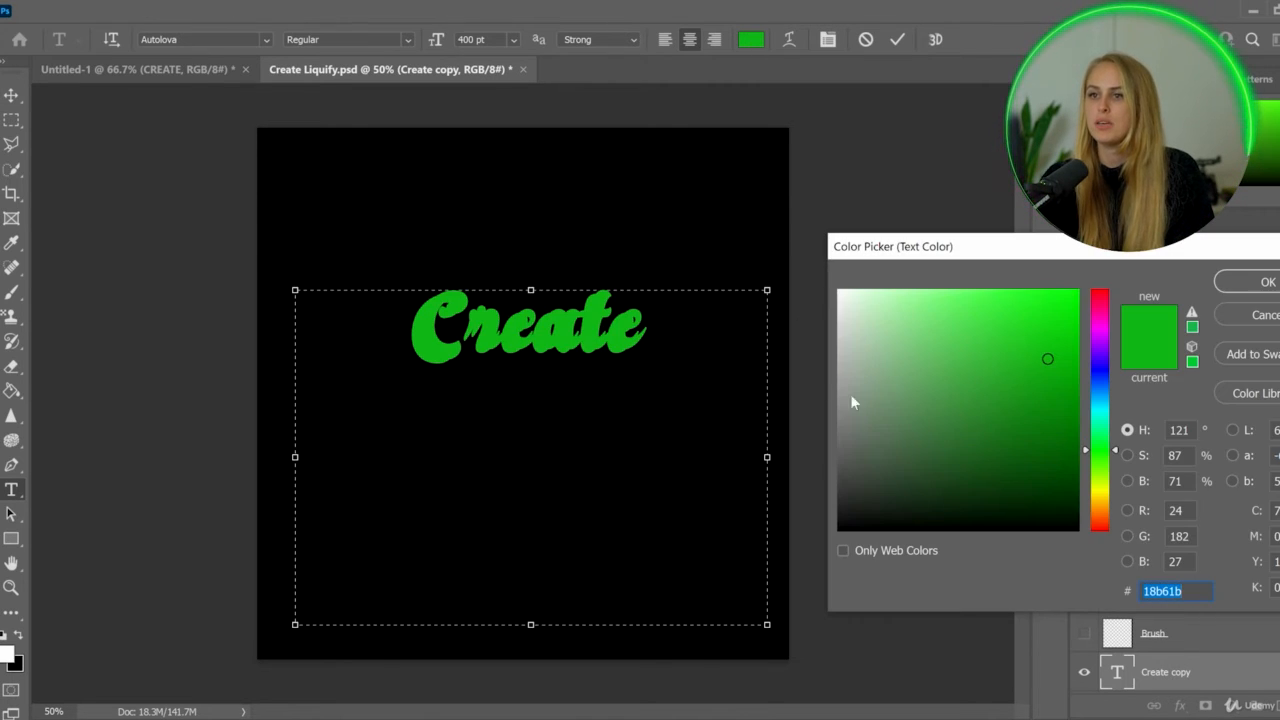
type("ffffff")
key("Return")
left_click(11, 90)
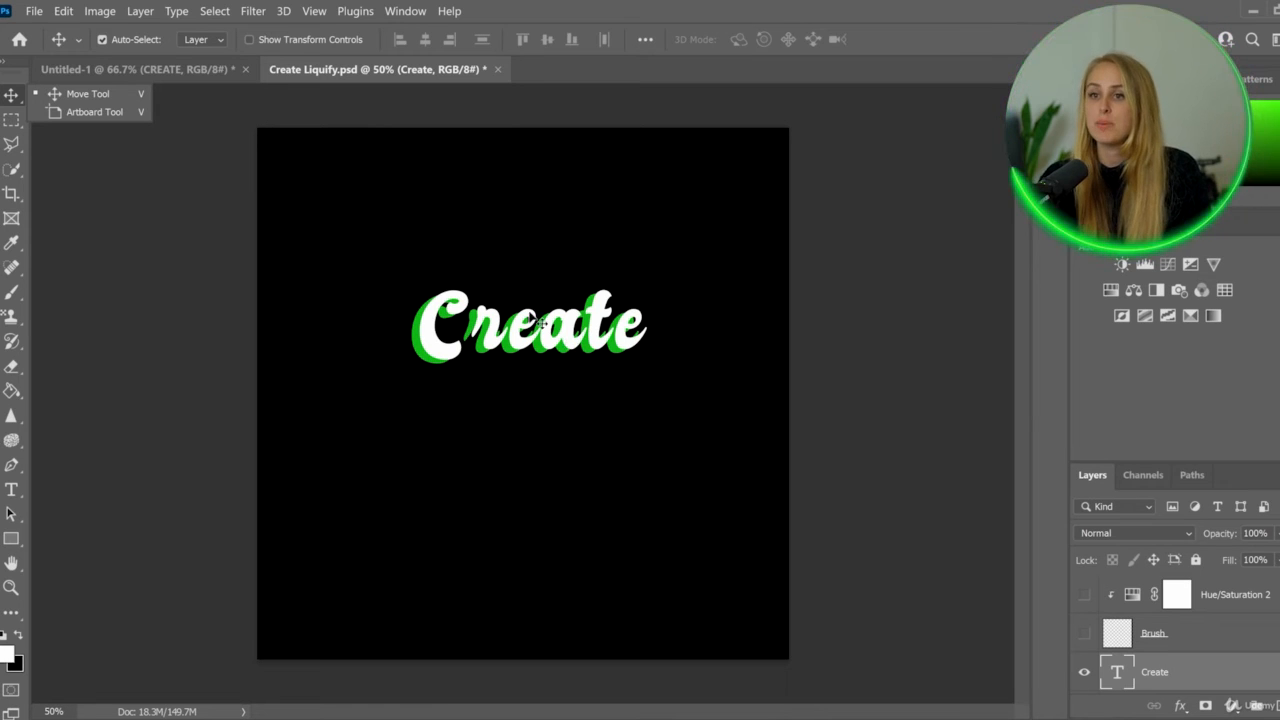
mouse_move(566, 326)
left_mouse_down()
mouse_move(572, 310)
mouse_move(536, 330)
mouse_move(550, 302)
mouse_move(570, 307)
mouse_move(562, 321)
left_mouse_up()
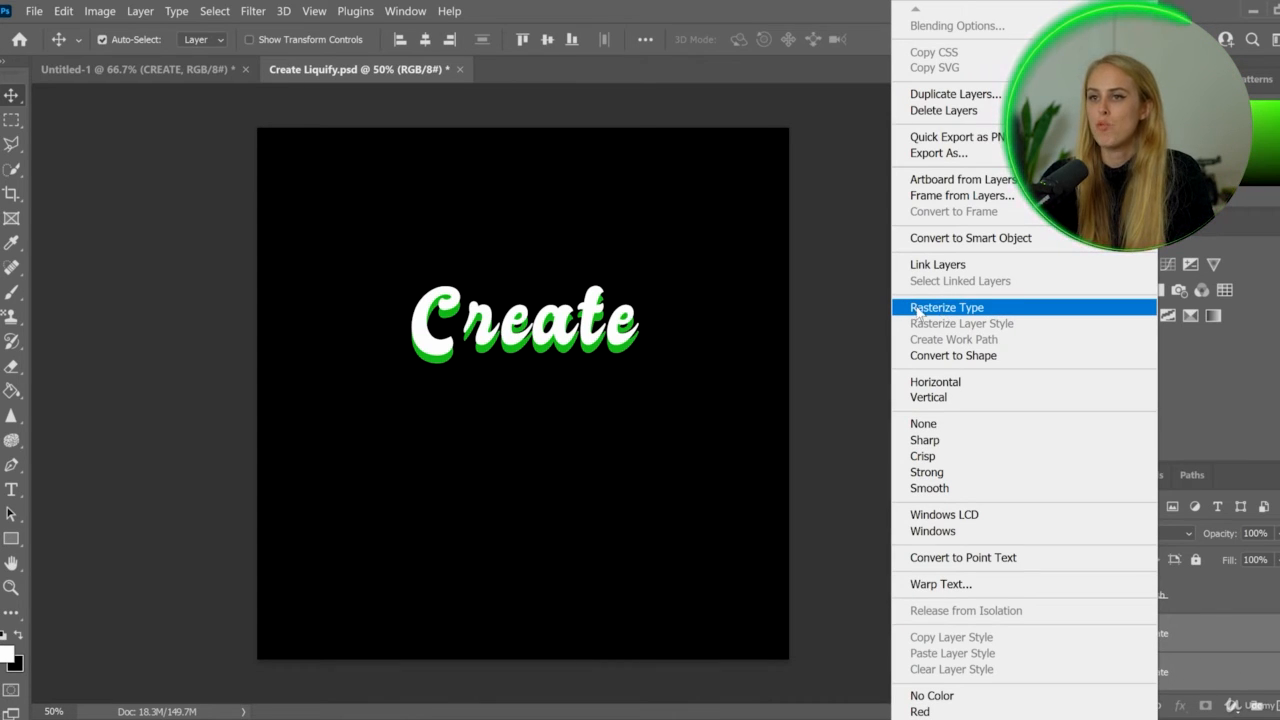
Step: Rasterize the white and green Create text layers and merge the two into a single layer
left_click(934, 310)
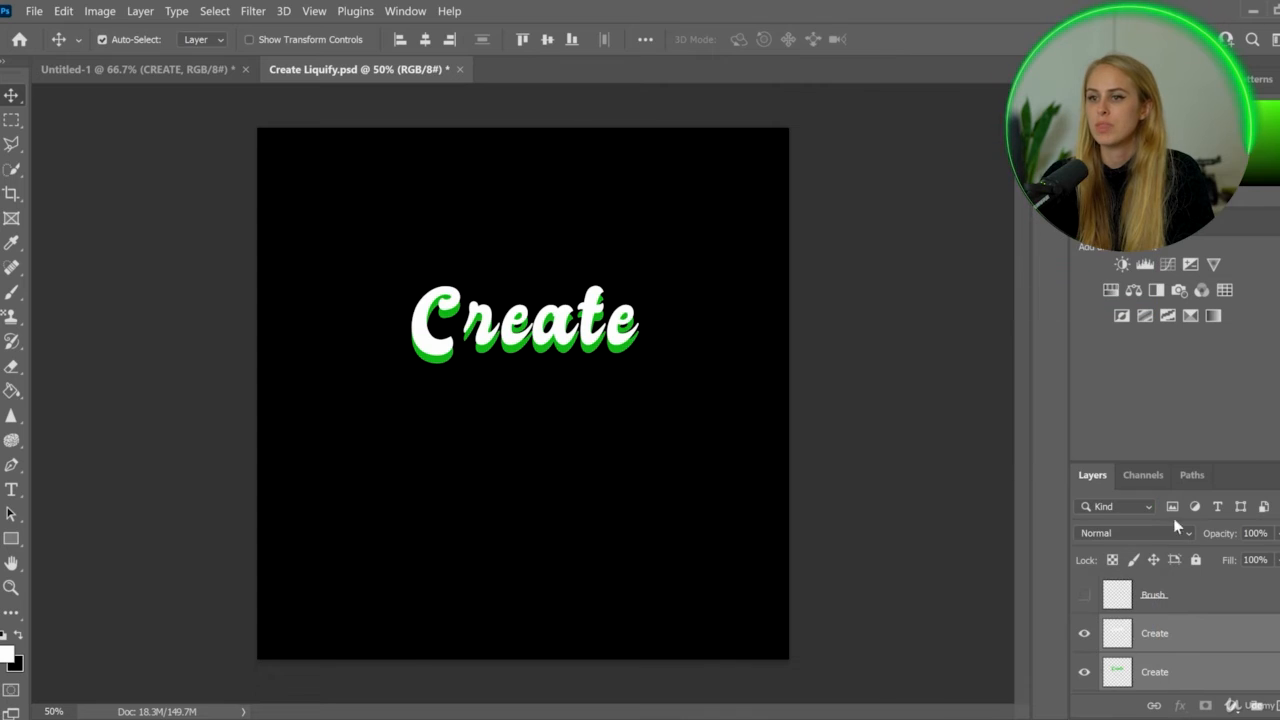
right_click(1184, 634)
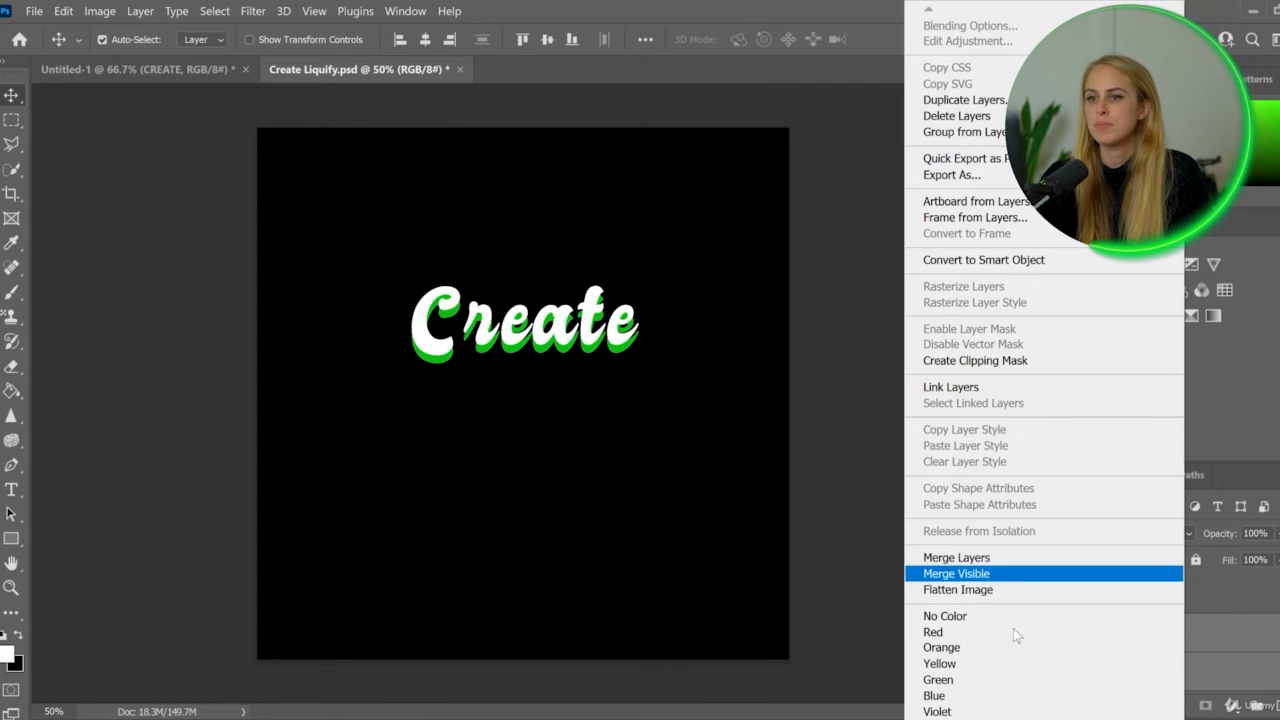
left_click(956, 557)
key("ctrl+0")
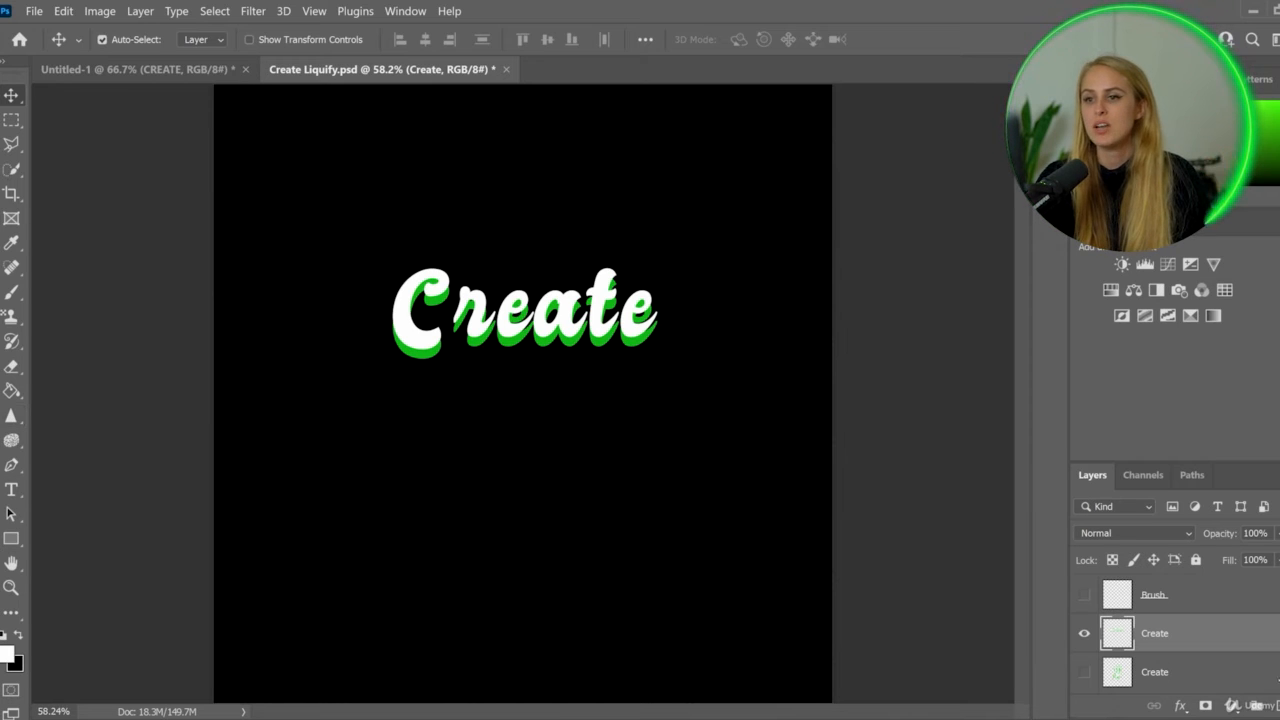
double_click(1185, 669)
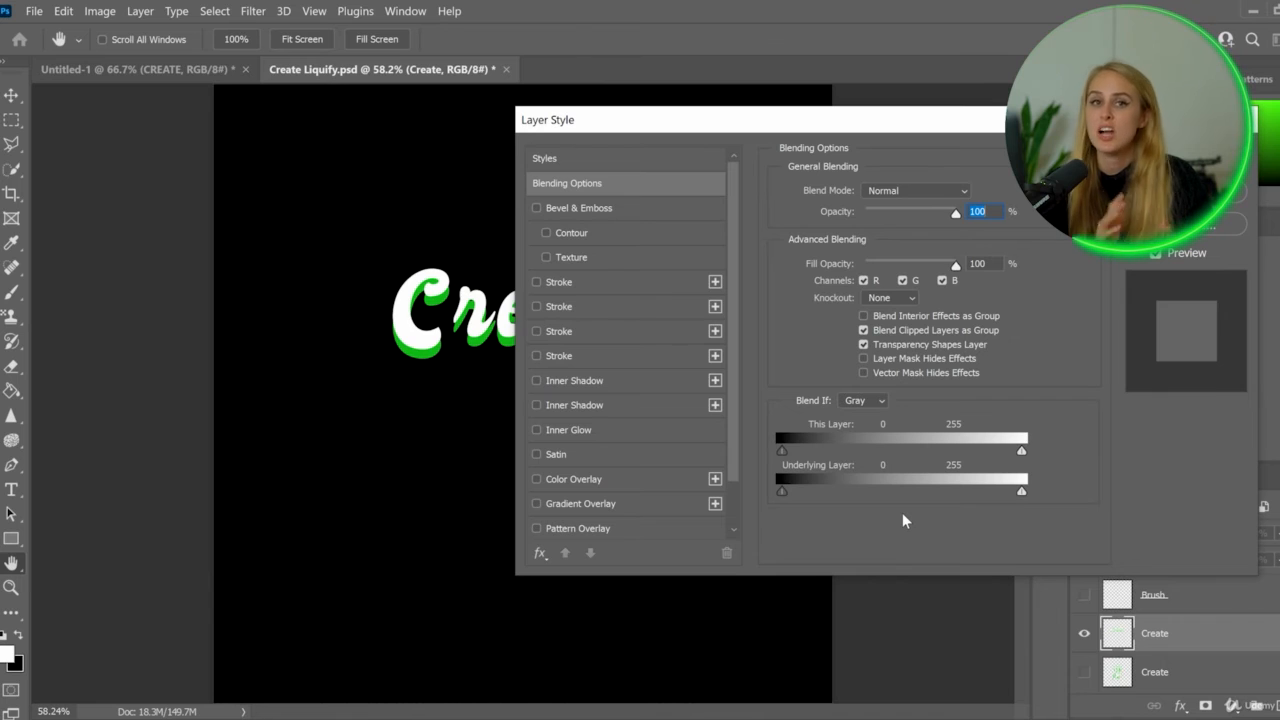
key("Return")
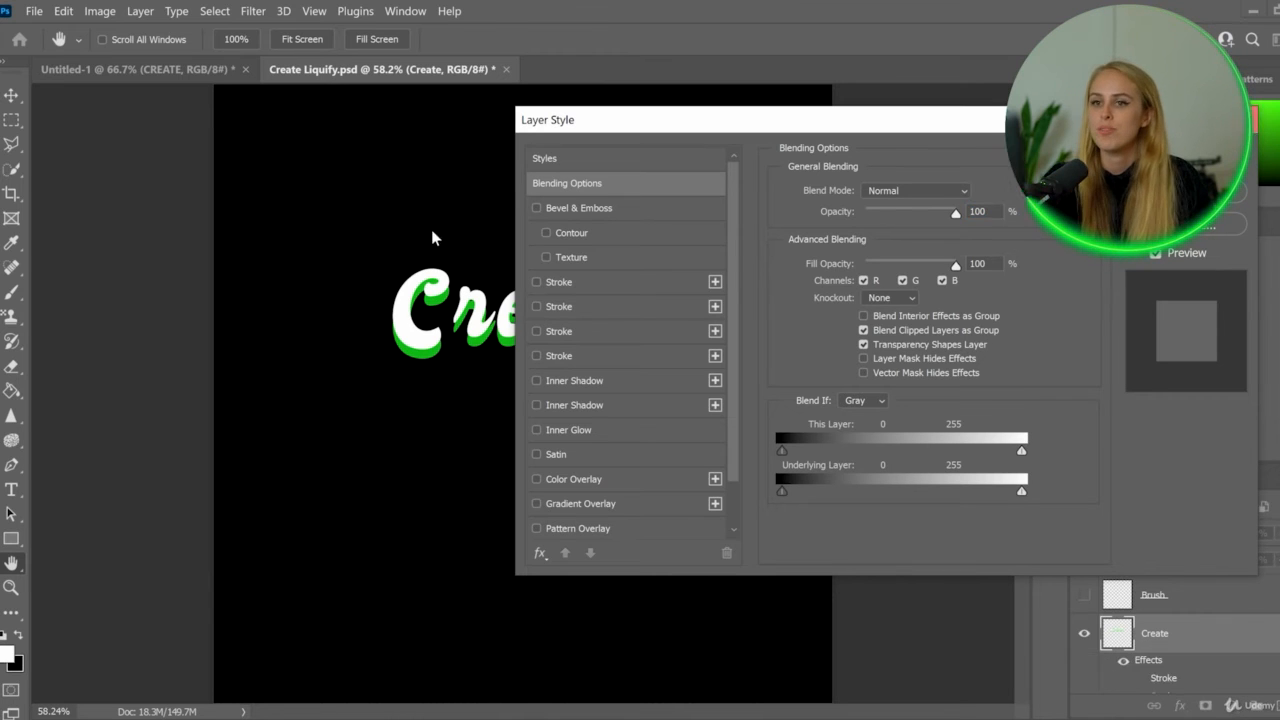
key("ctrl+z")
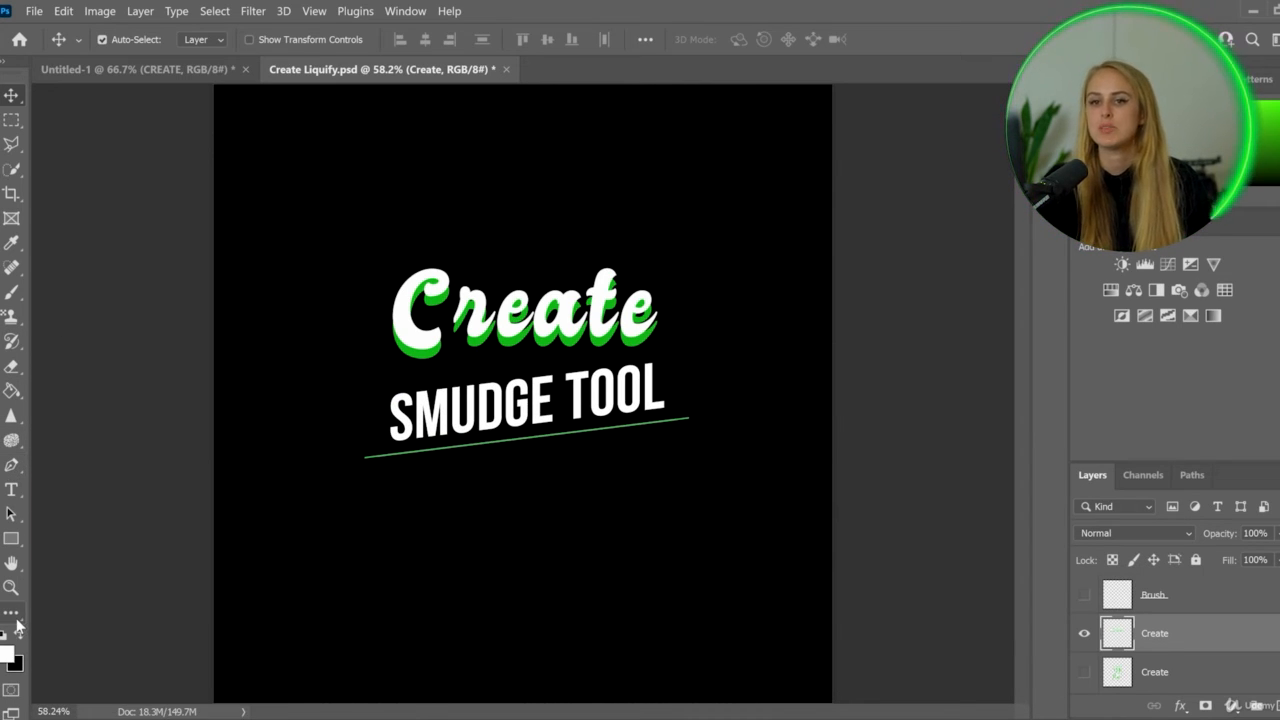
Step: Activate the Smudge Tool with a Soft Round brush sized 291 px
left_click(14, 416)
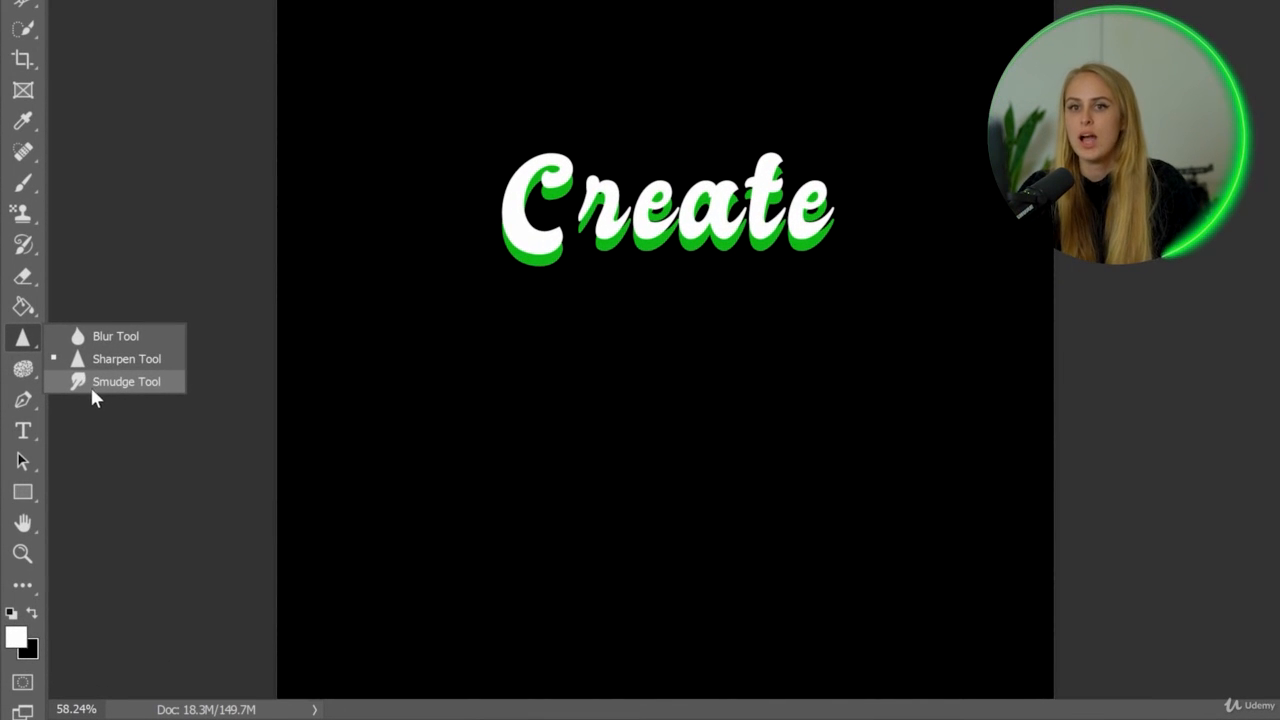
left_click(100, 385)
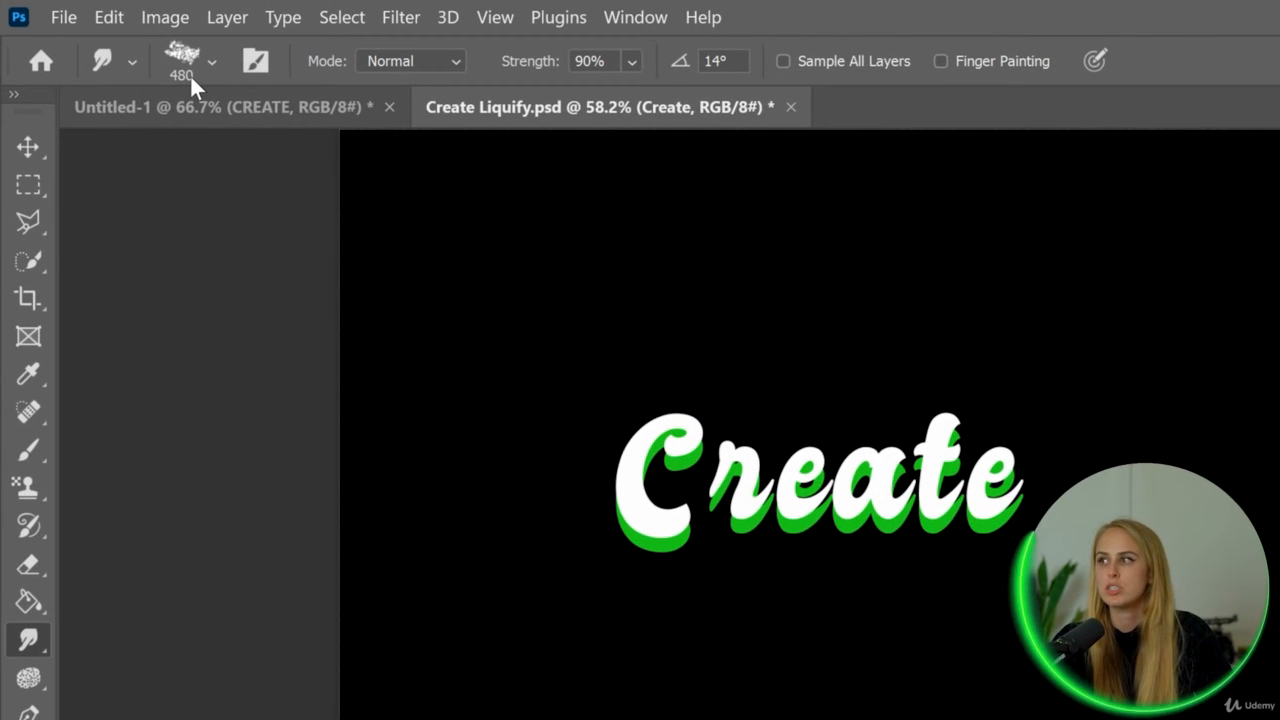
left_click(190, 76)
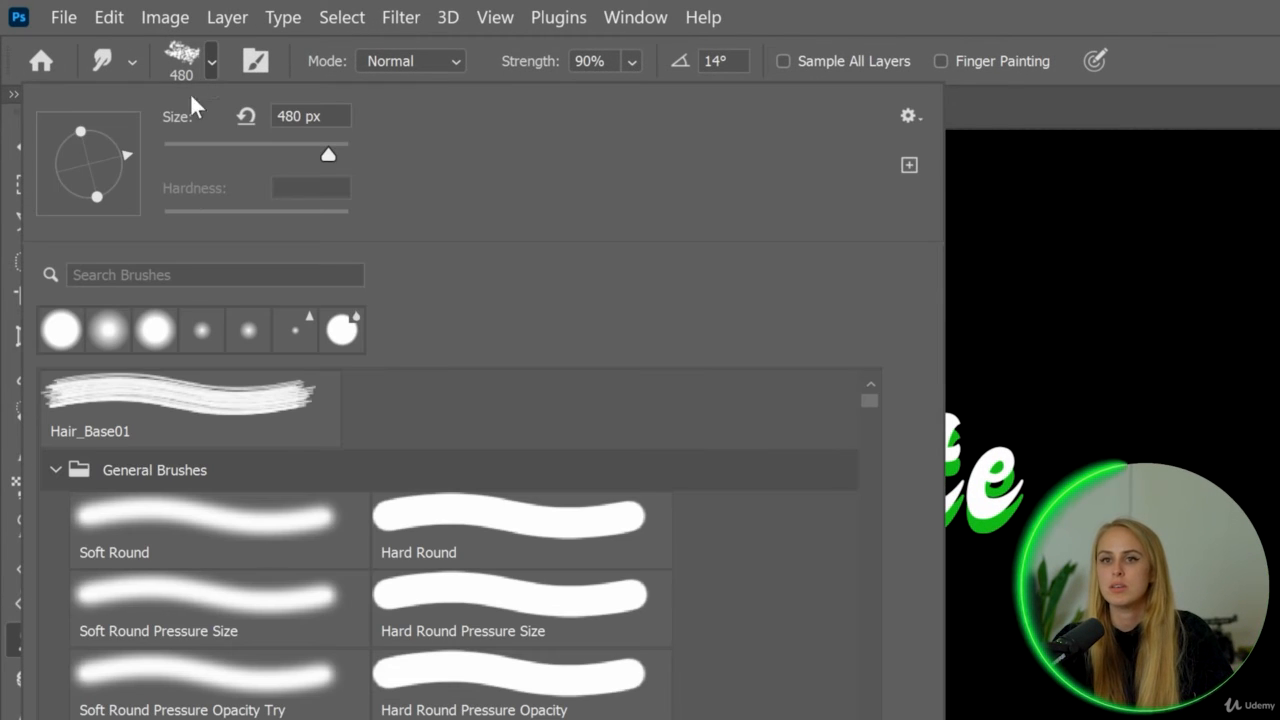
left_click(157, 532)
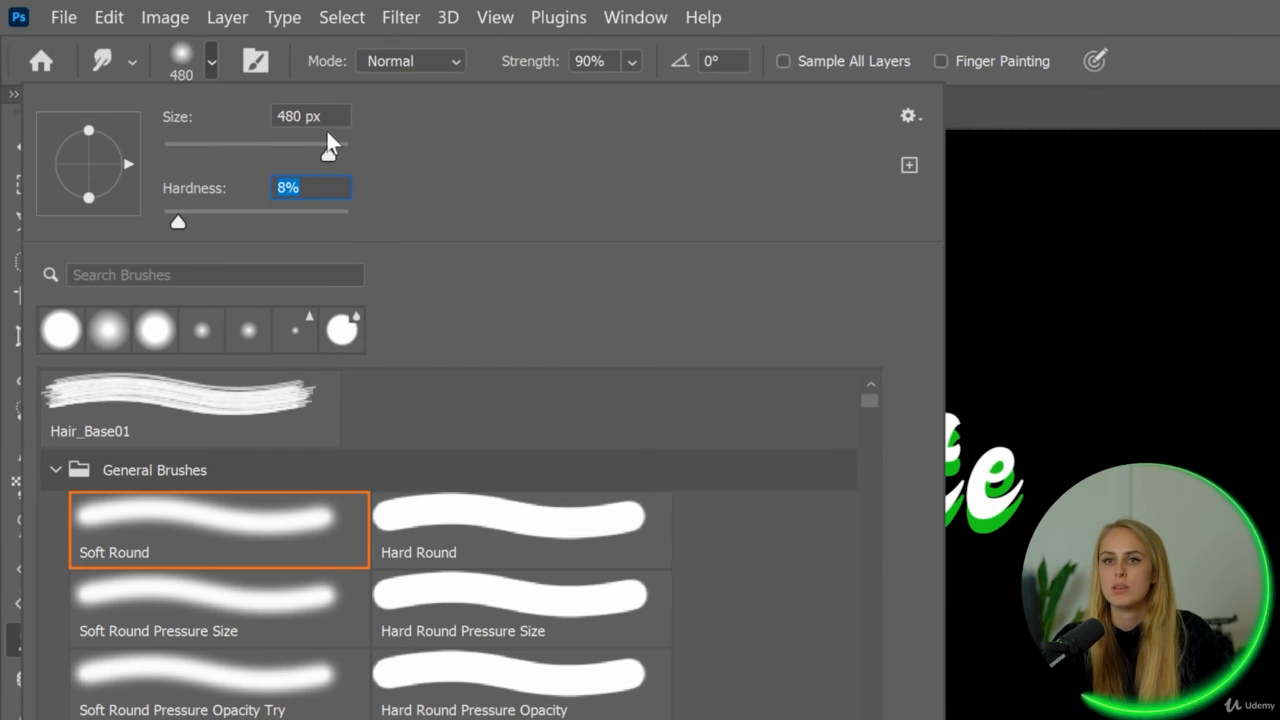
mouse_move(329, 145)
left_mouse_down()
mouse_move(289, 145)
mouse_move(311, 150)
left_mouse_up()
key("Return")
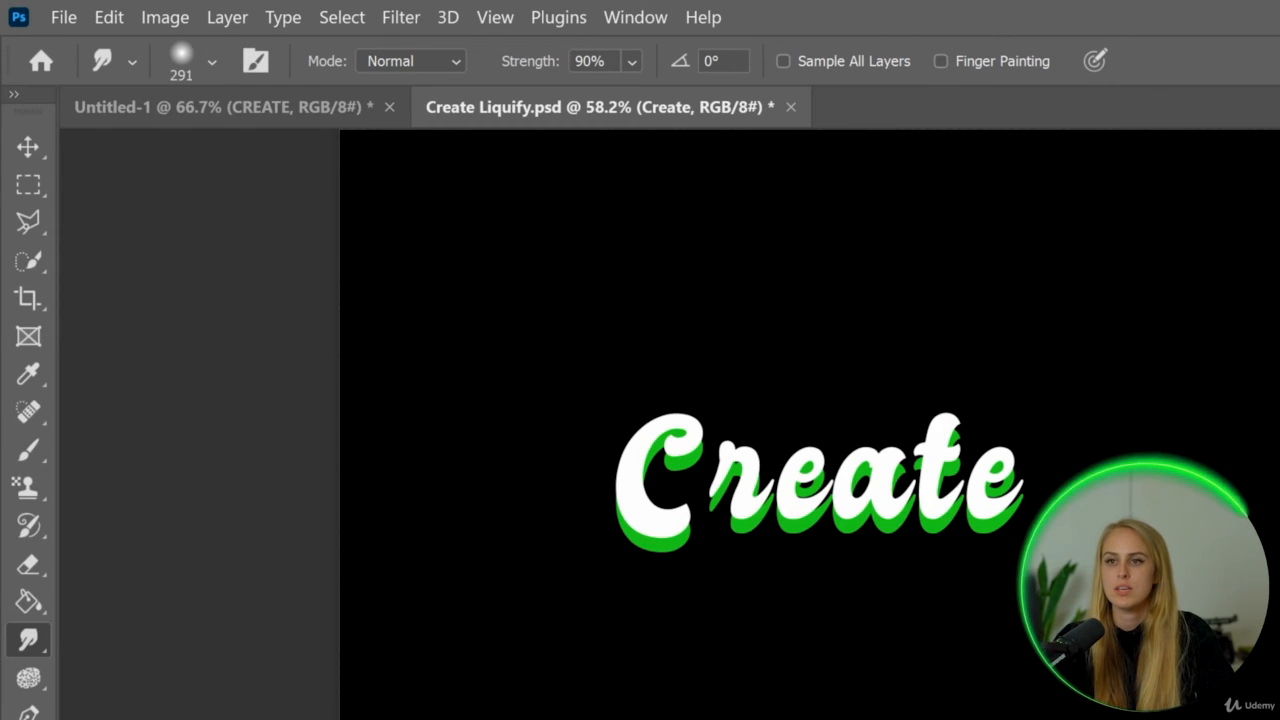
Step: Smudge the lower edge of the letter C straight down into a long green streak
left_click_drag(656, 545, 641, 718)
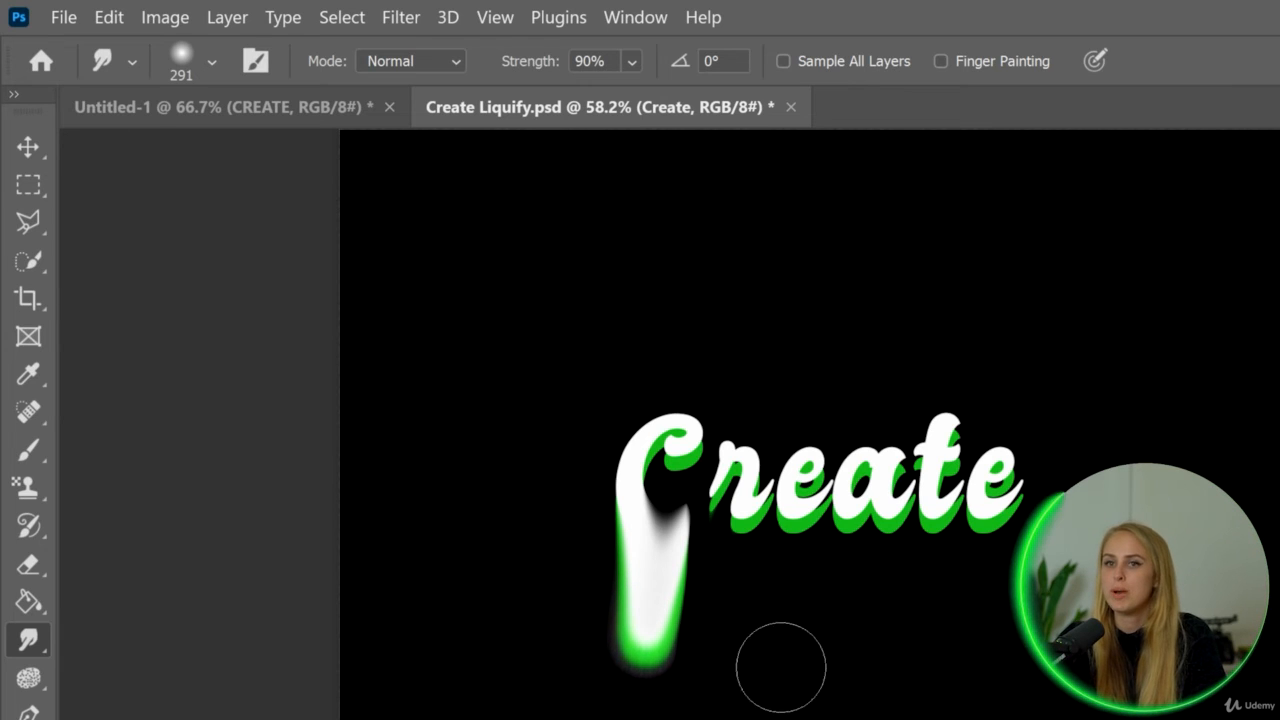
key("ctrl+z")
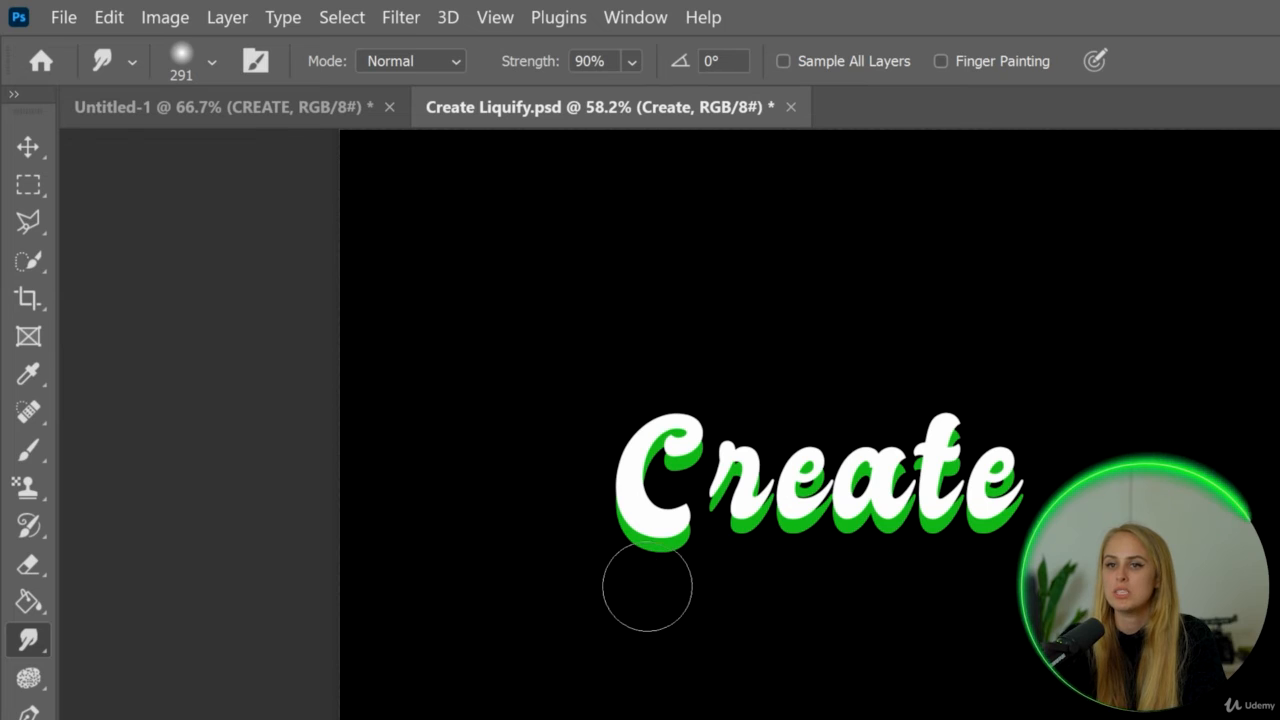
left_click_drag(656, 532, 656, 606)
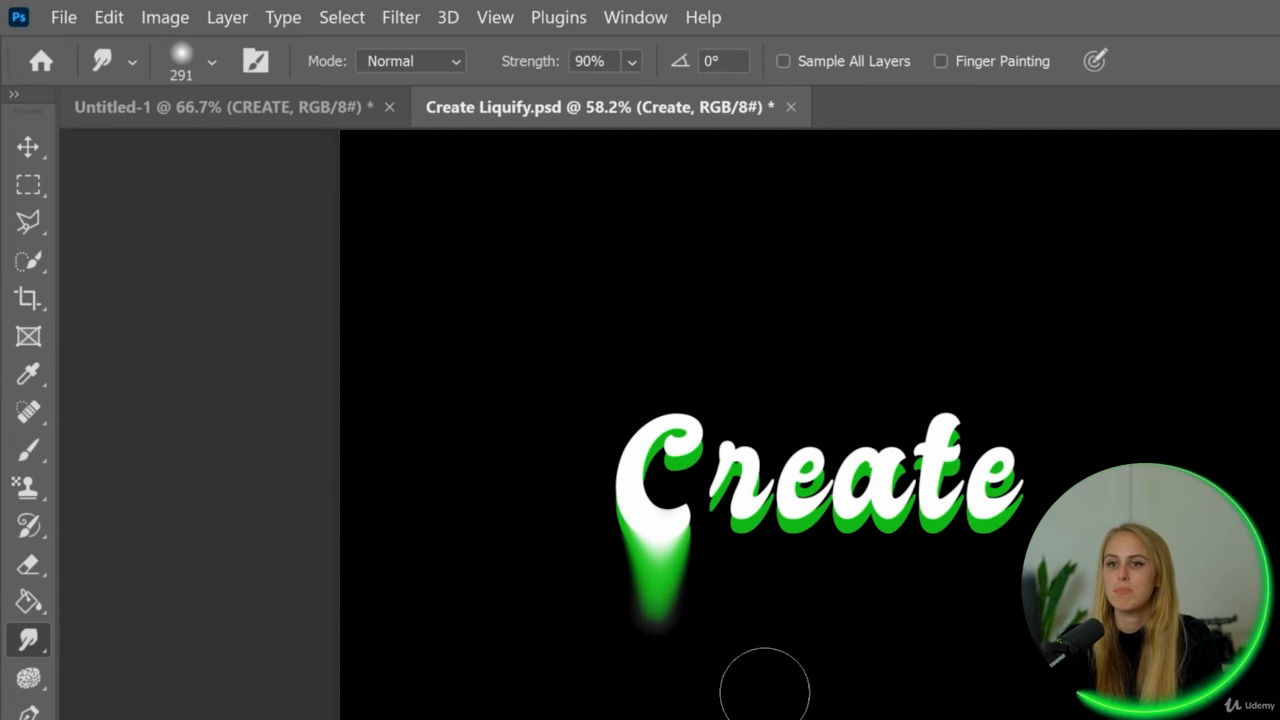
mouse_move(644, 513)
left_mouse_down()
mouse_move(652, 548)
mouse_move(684, 531)
mouse_move(652, 672)
left_mouse_up()
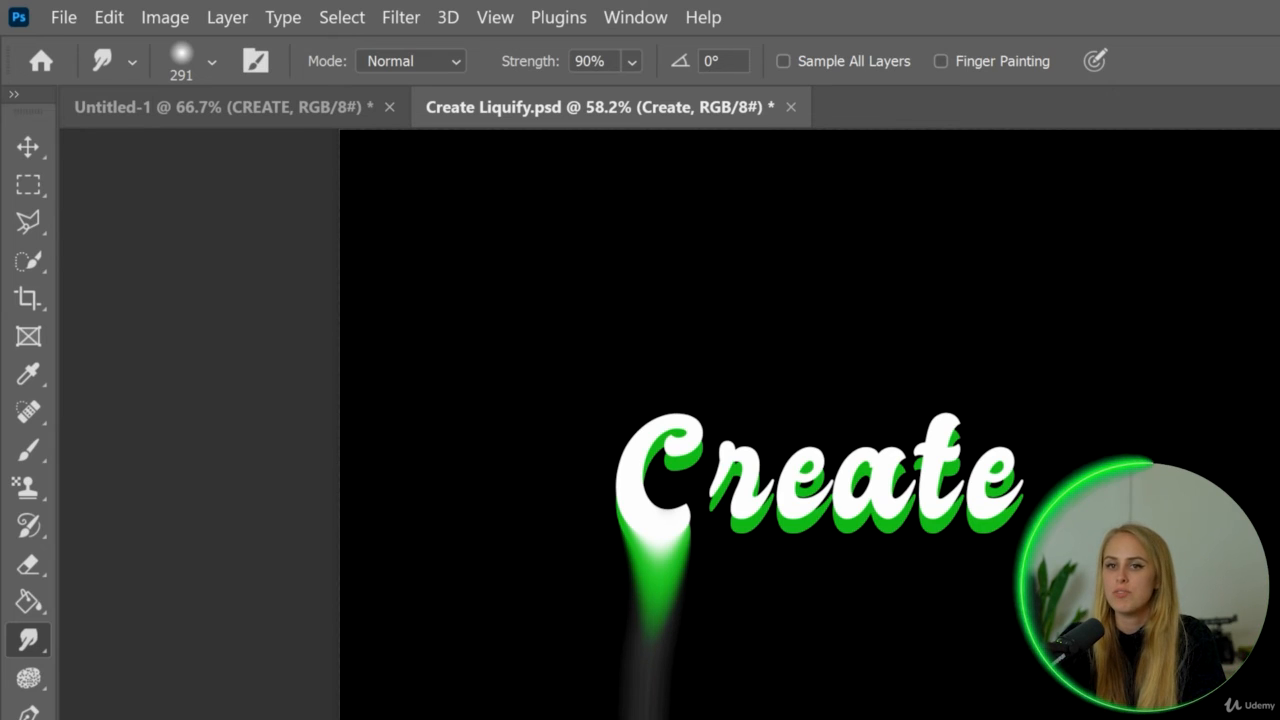
left_click_drag(656, 562, 650, 692)
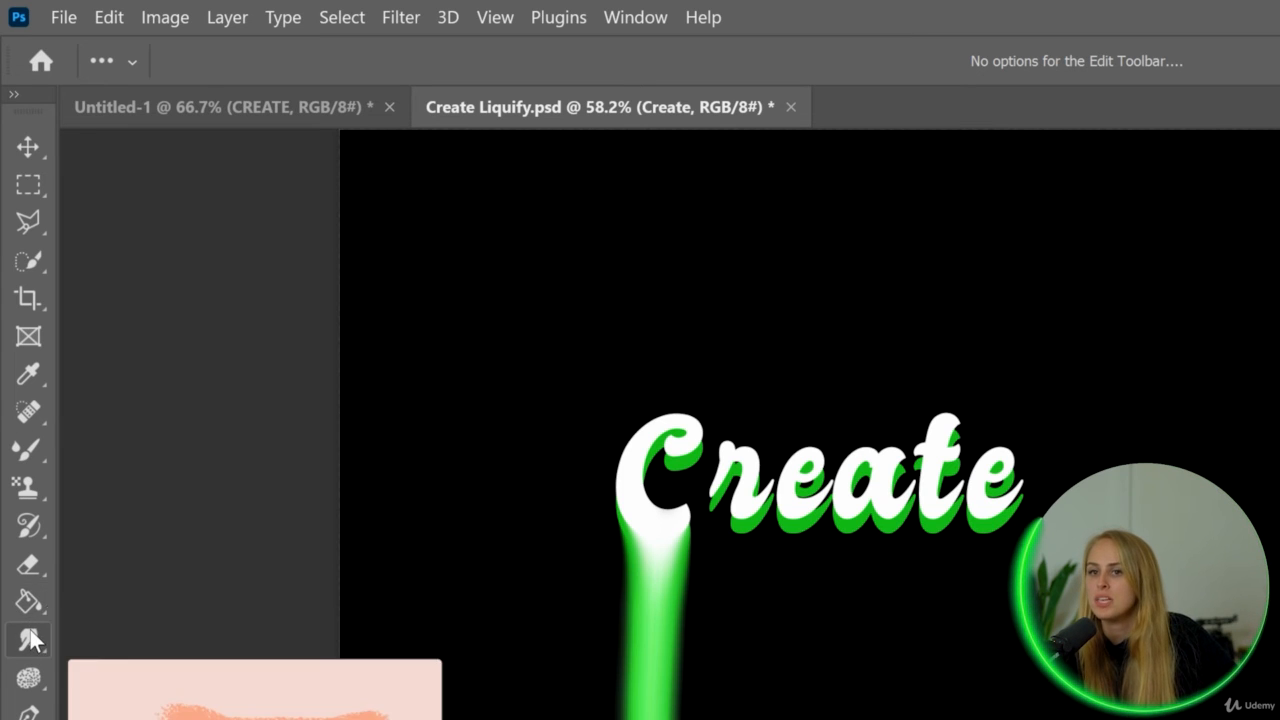
Step: Open the merged Create layer in the Liquify filter and push down along the streak under the C
left_click(399, 20)
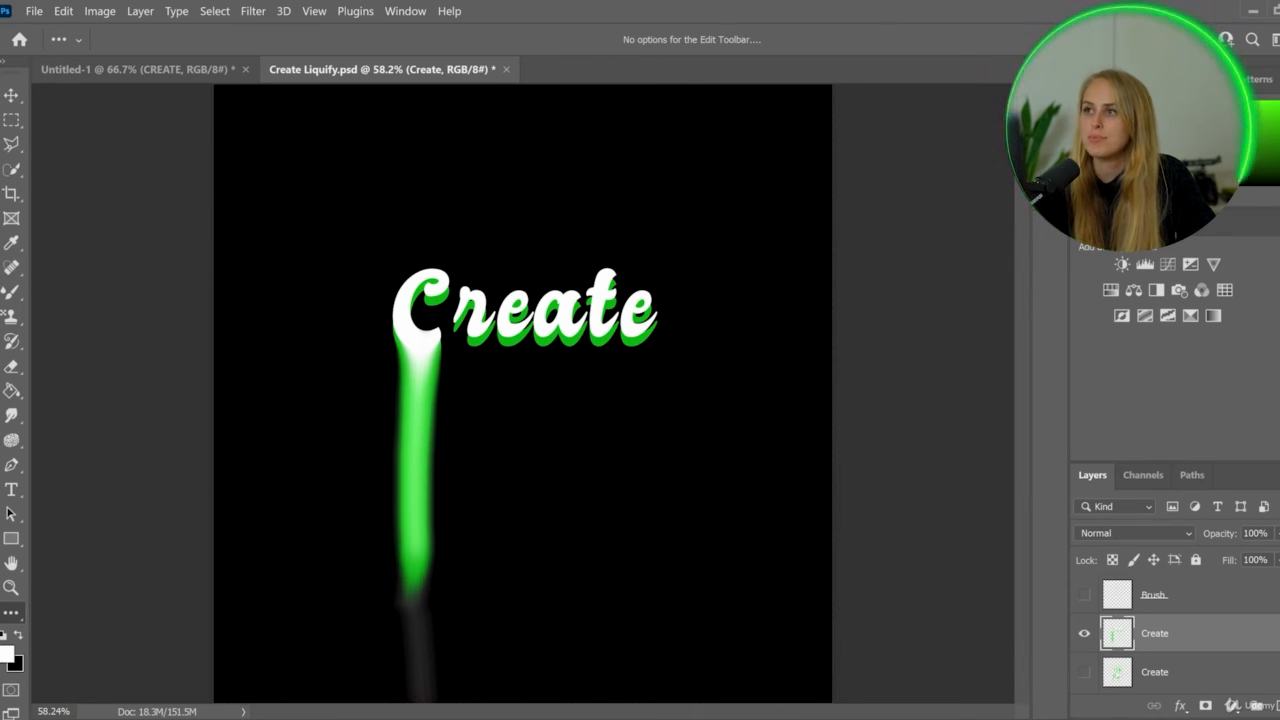
key("shift+ctrl+x")
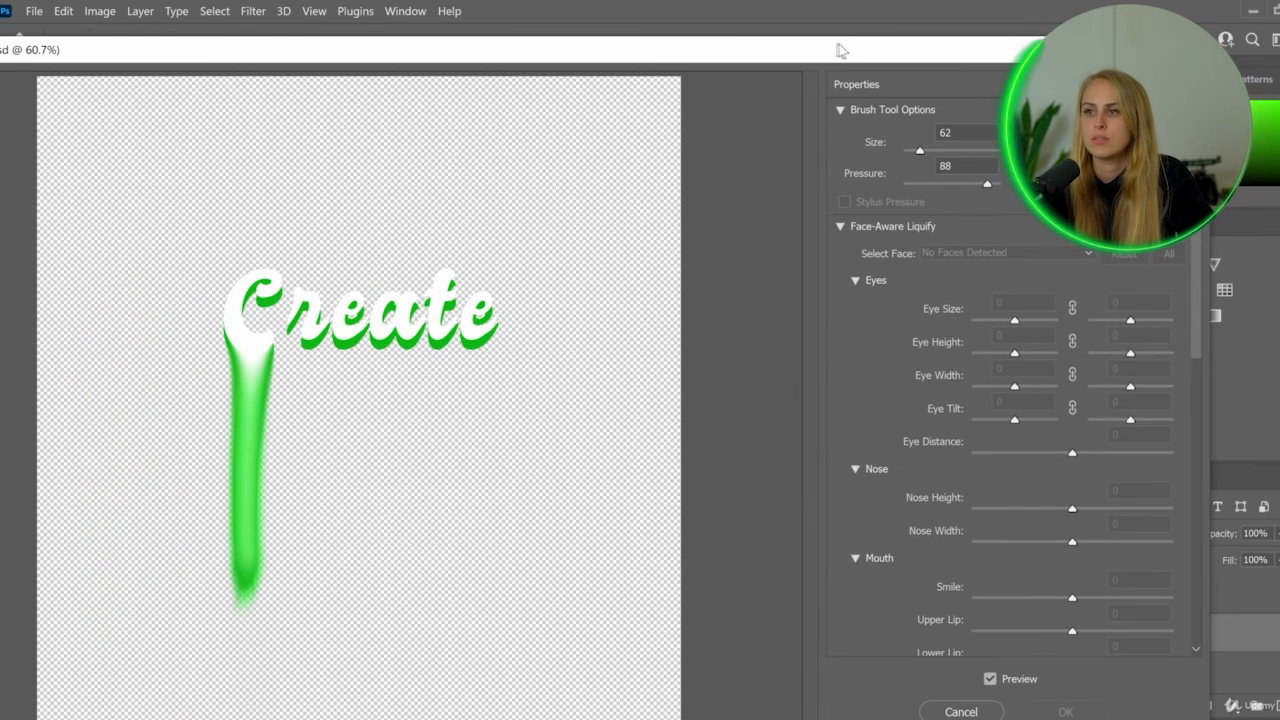
left_click_drag(847, 40, 906, 34)
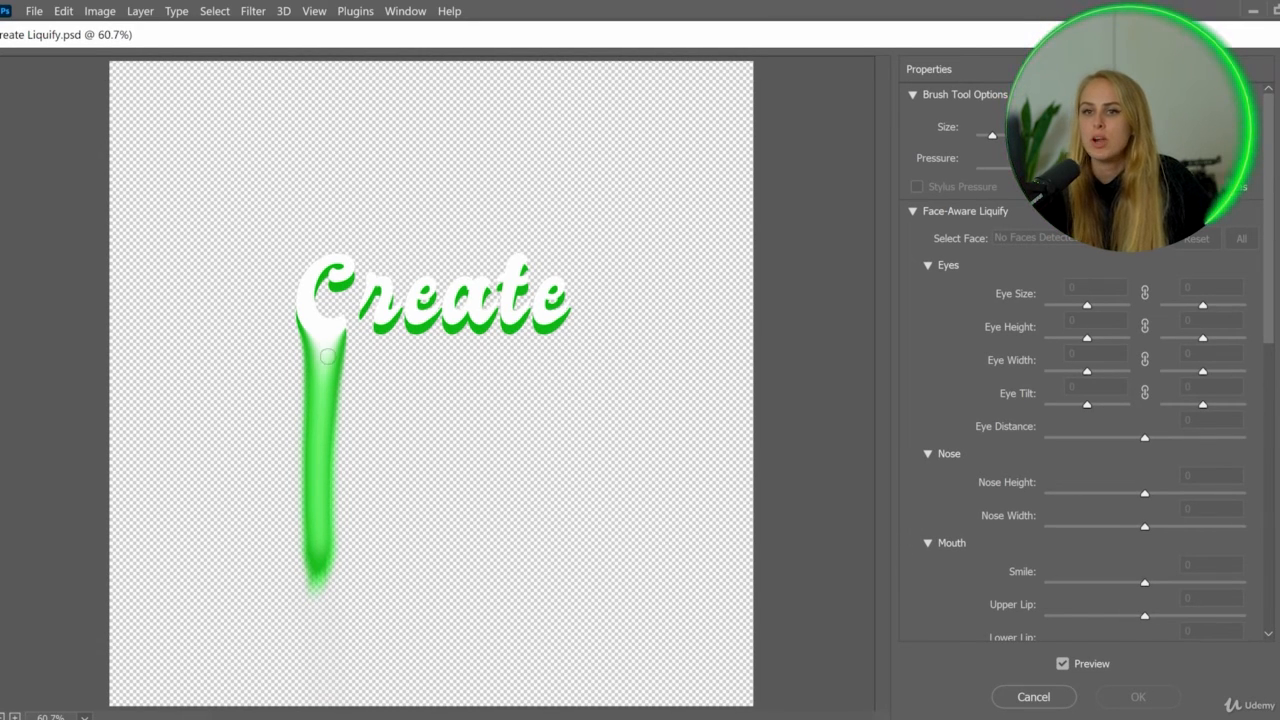
left_click_drag(330, 428, 324, 542)
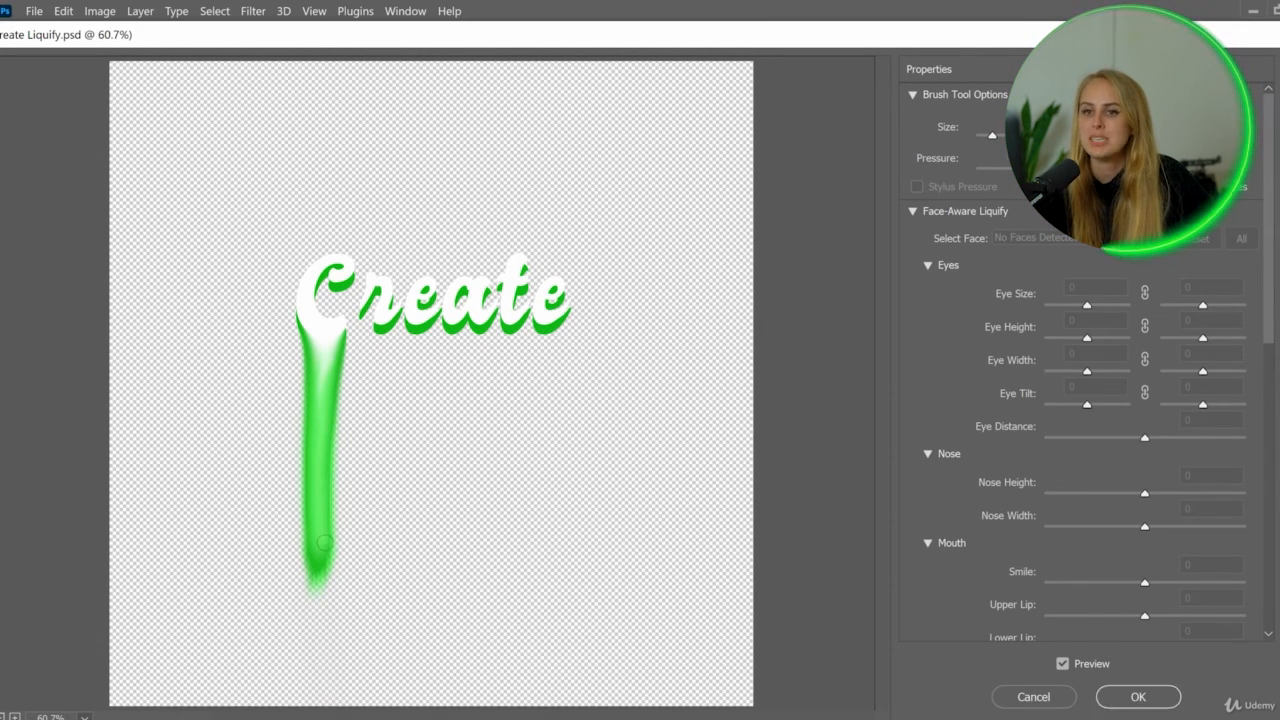
mouse_move(589, 20)
left_mouse_down()
mouse_move(686, 40)
mouse_move(674, 40)
left_mouse_up()
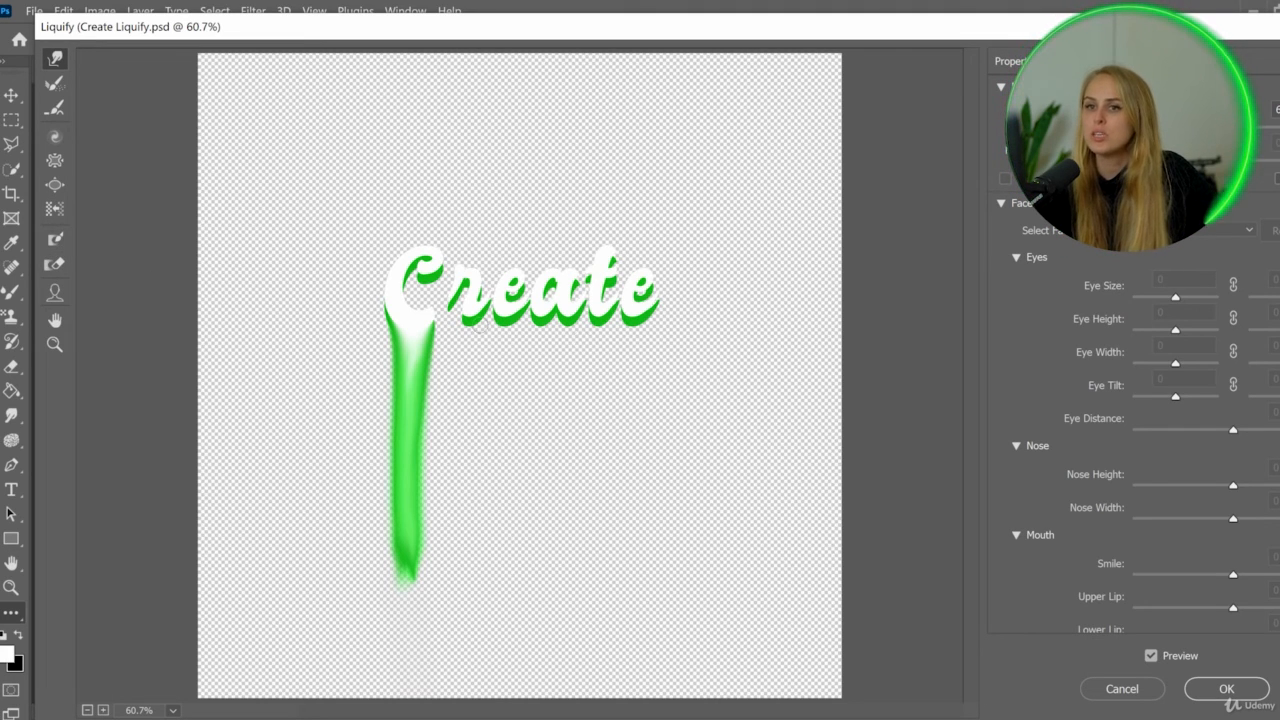
Step: Warp narrow pointed drips downward from the letters after the C and apply the Liquify filter
left_click_drag(479, 324, 475, 443)
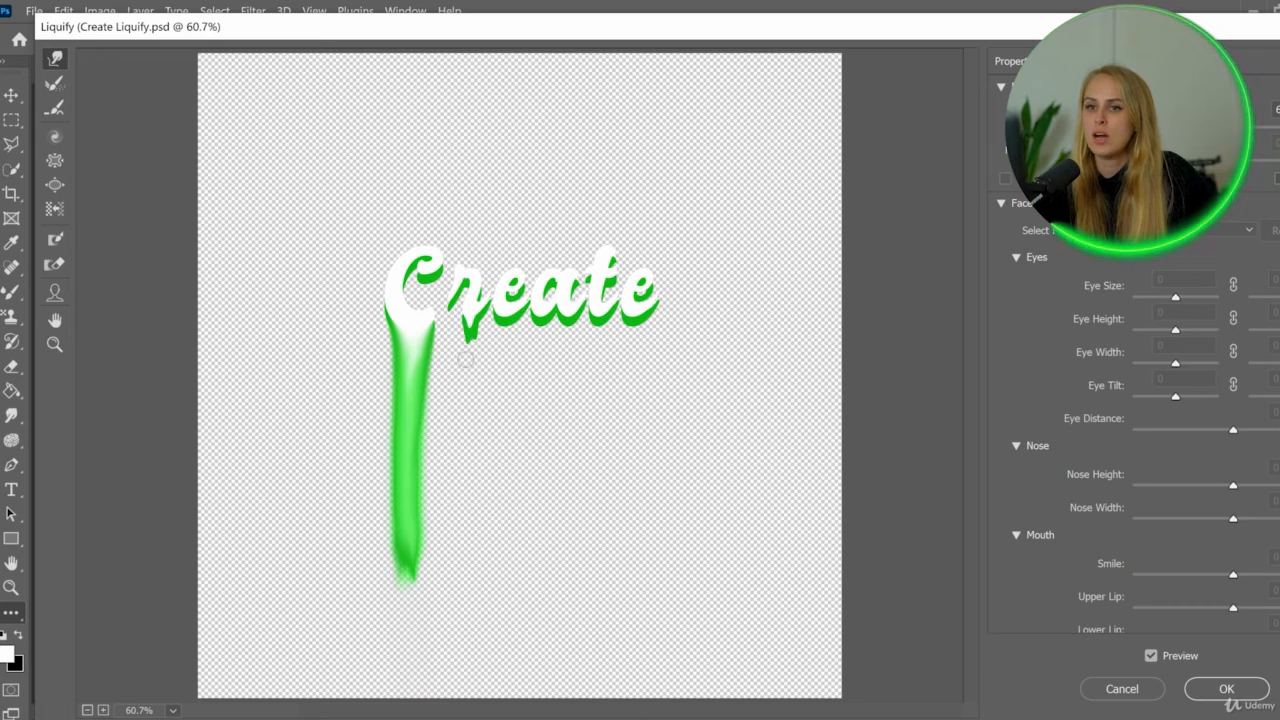
left_click_drag(473, 330, 466, 559)
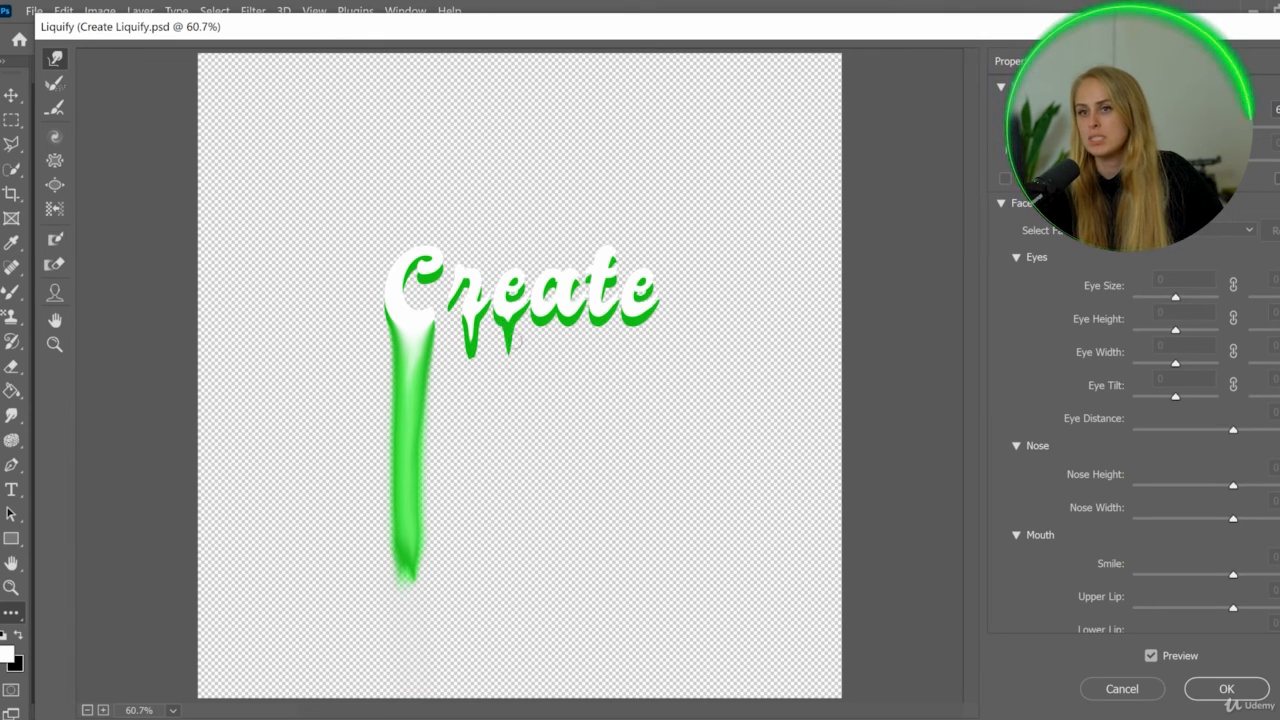
left_click_drag(508, 338, 509, 366)
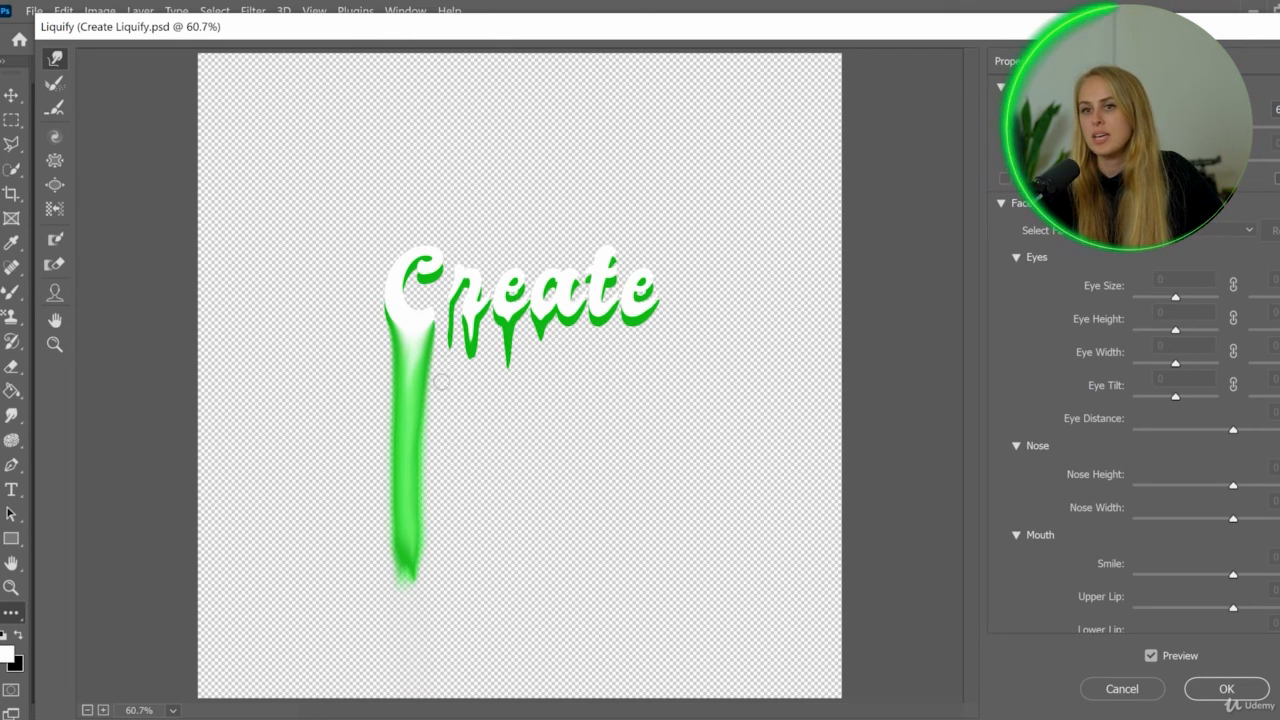
left_click_drag(443, 334, 450, 386)
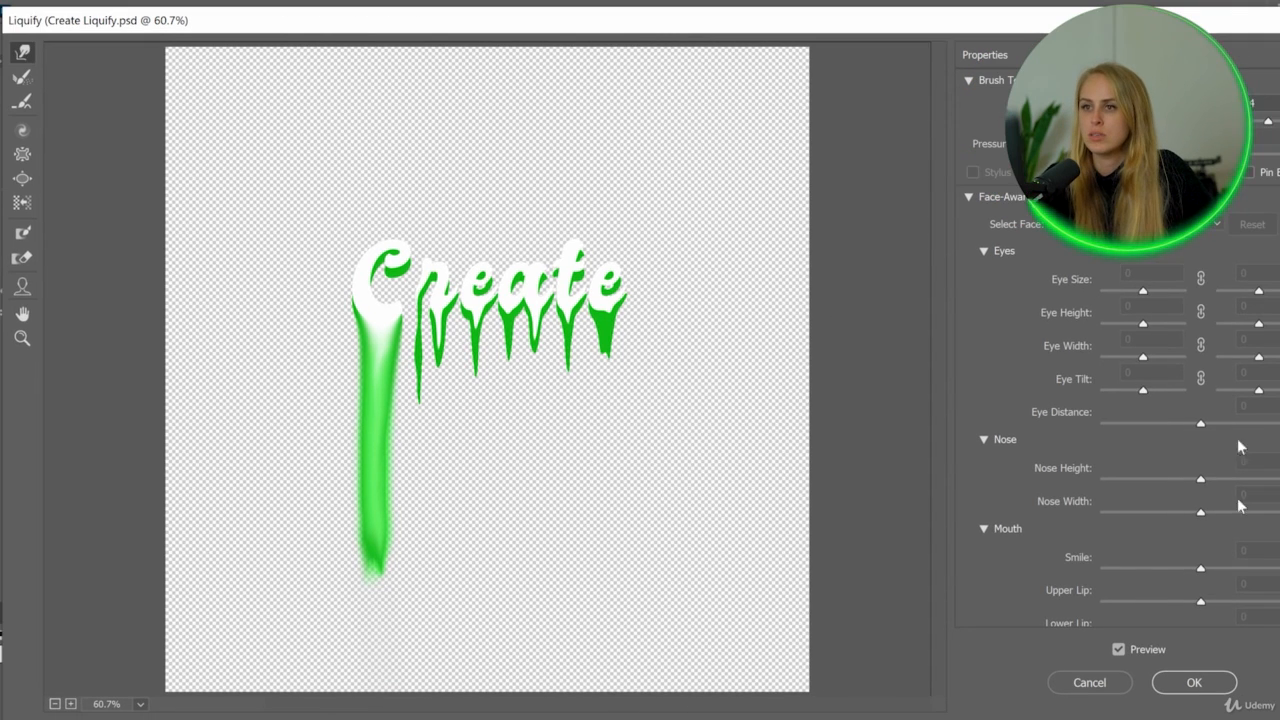
scroll(1181, 588, "down", 3)
scroll(1148, 582, "down", 3)
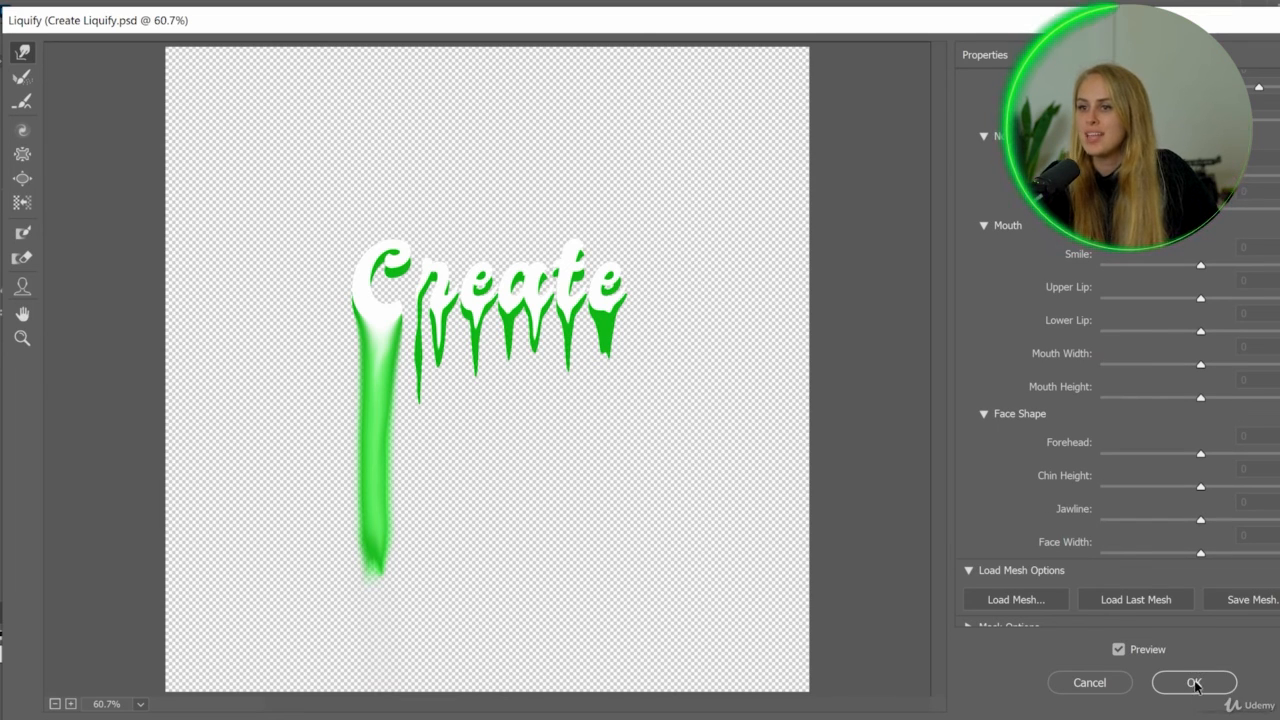
left_click(1196, 682)
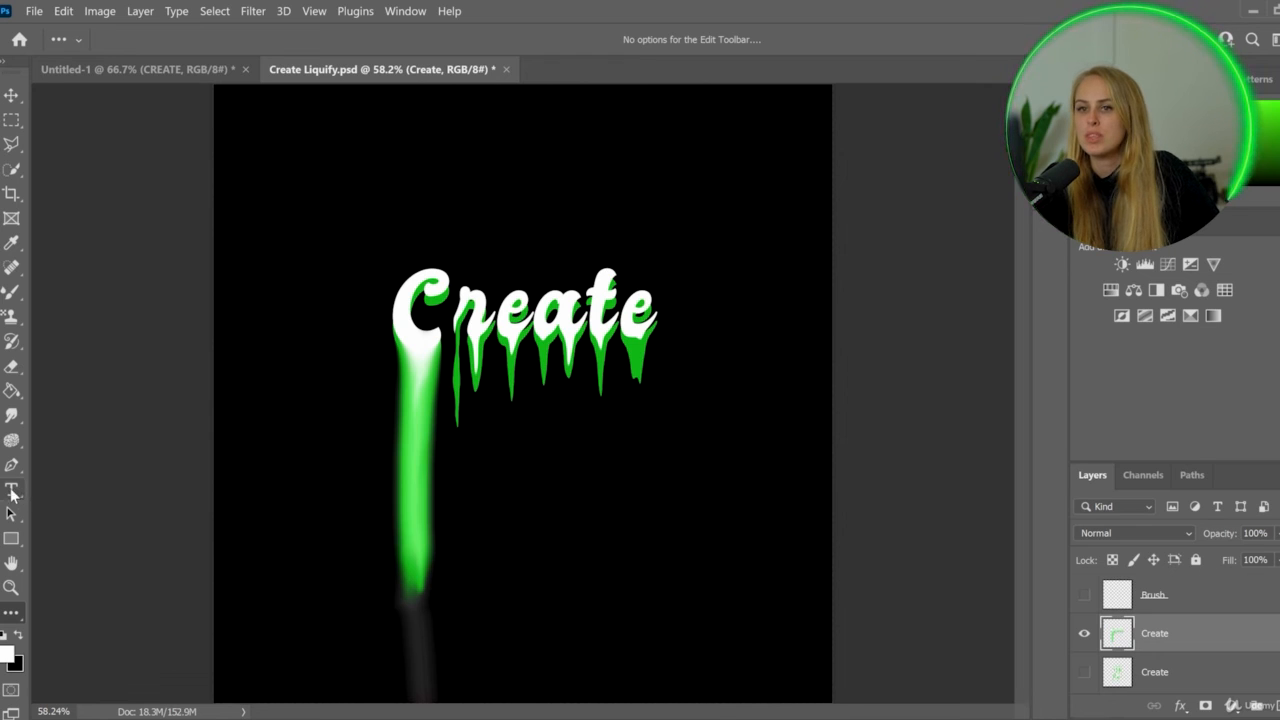
Step: Smudge the undersides of the remaining Create letters downward into long streaks
left_click(14, 421)
mouse_move(638, 350)
left_mouse_down()
mouse_move(635, 450)
mouse_move(599, 452)
left_mouse_up()
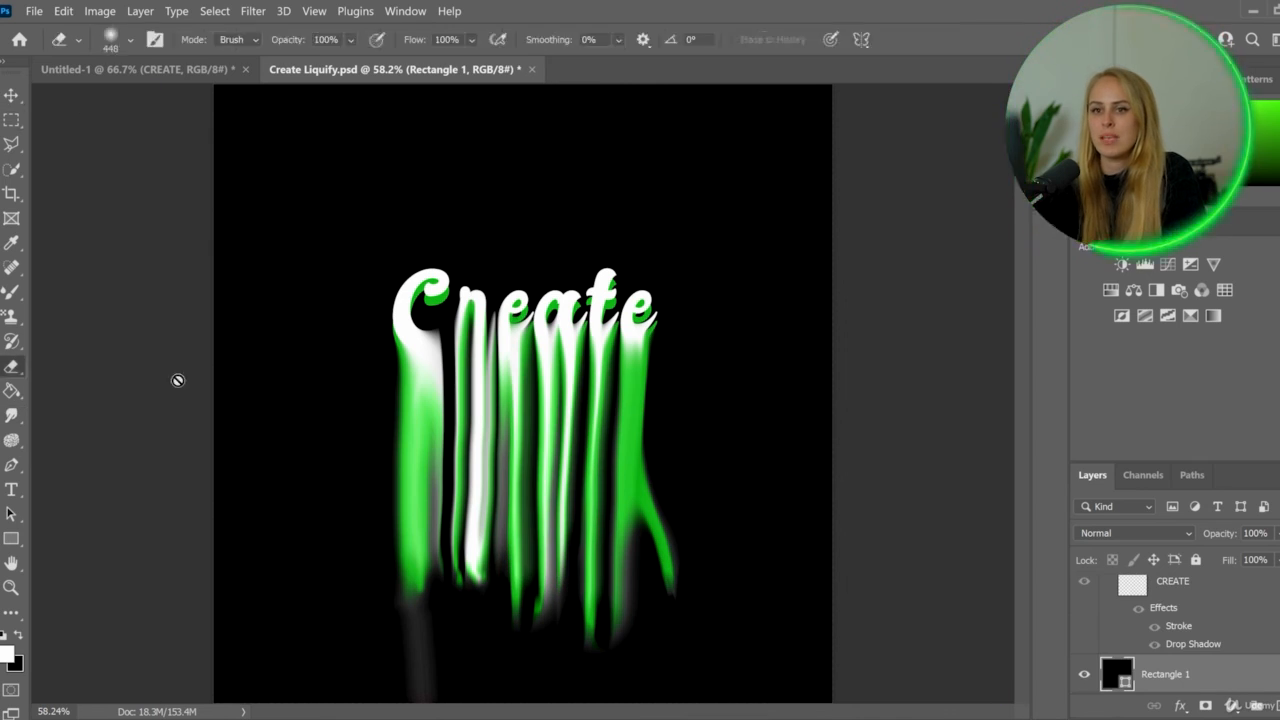
Step: Add a layer mask in the shape of the lettering to the smudged Create layer and activate the Brush Tool
right_click(10, 294)
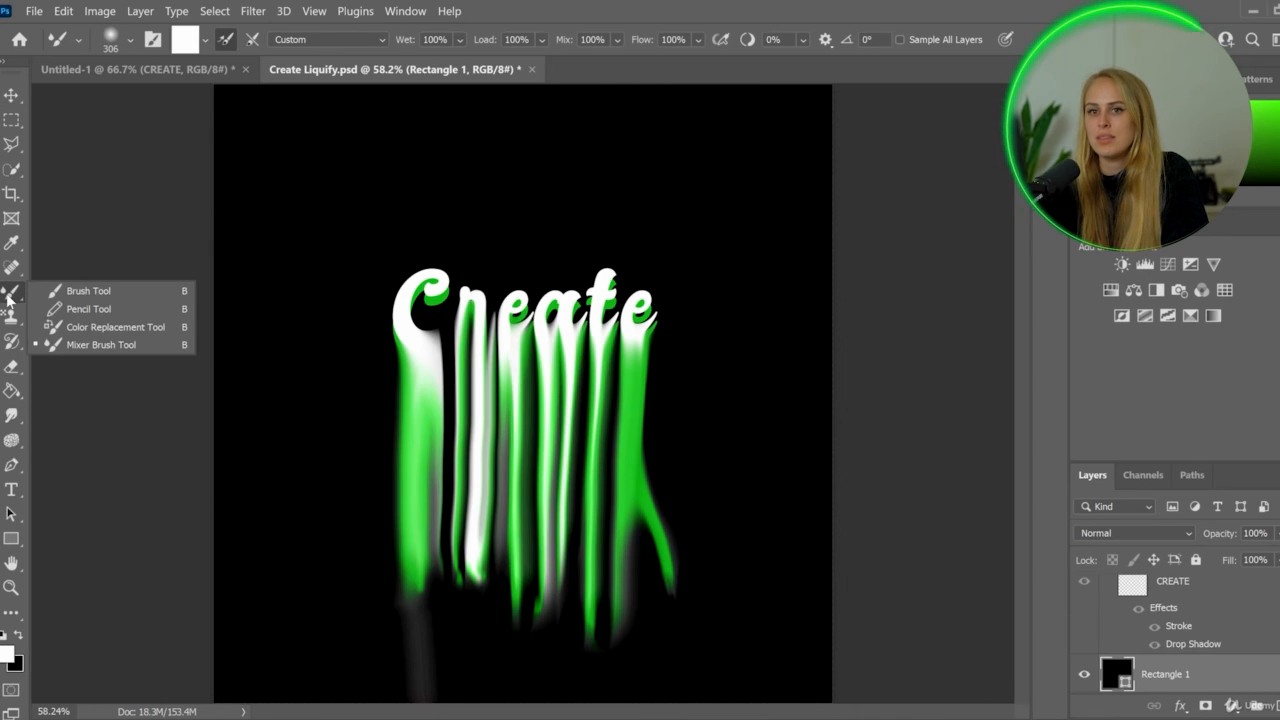
left_click(82, 290)
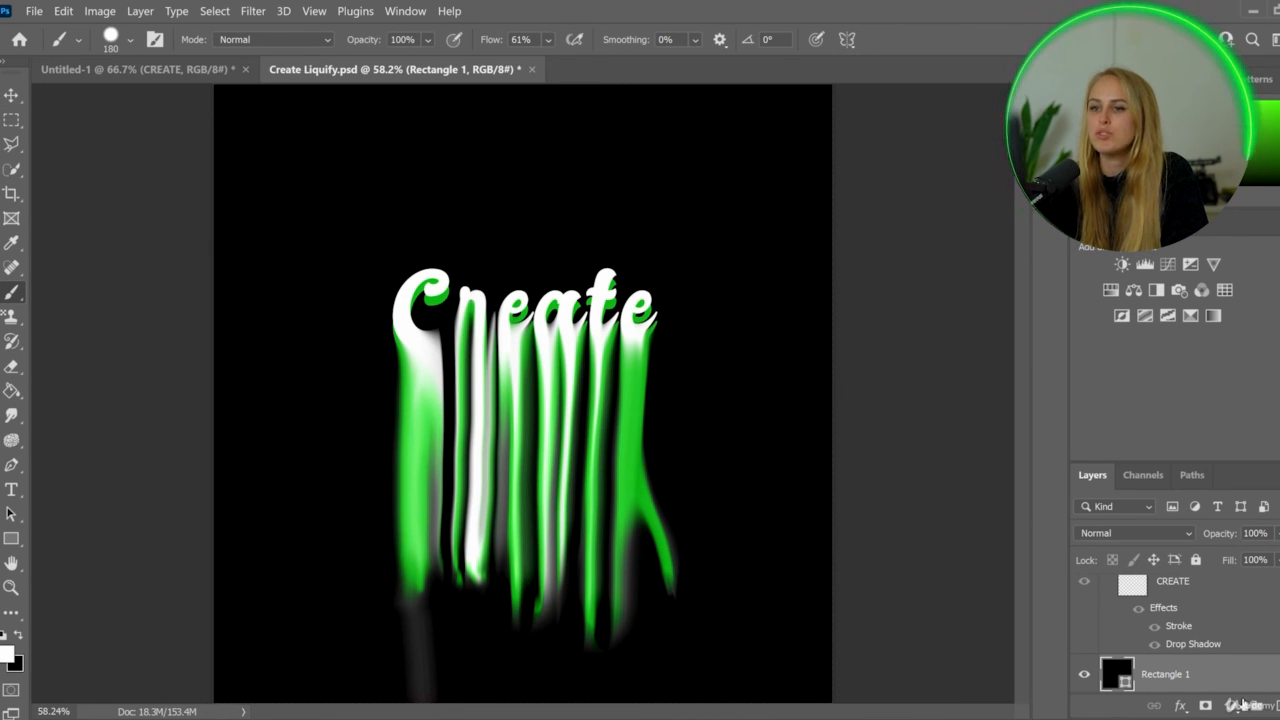
scroll(1198, 648, "up", 3)
scroll(1198, 640, "down", 1)
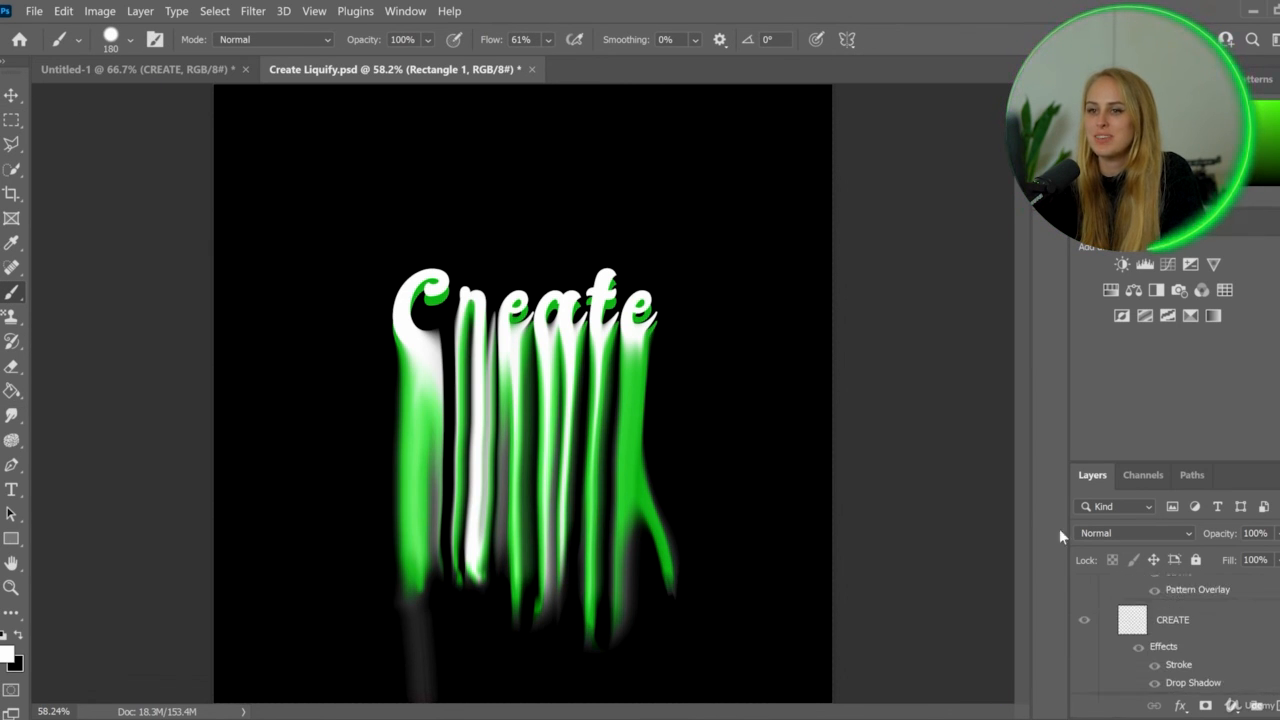
left_click(12, 97)
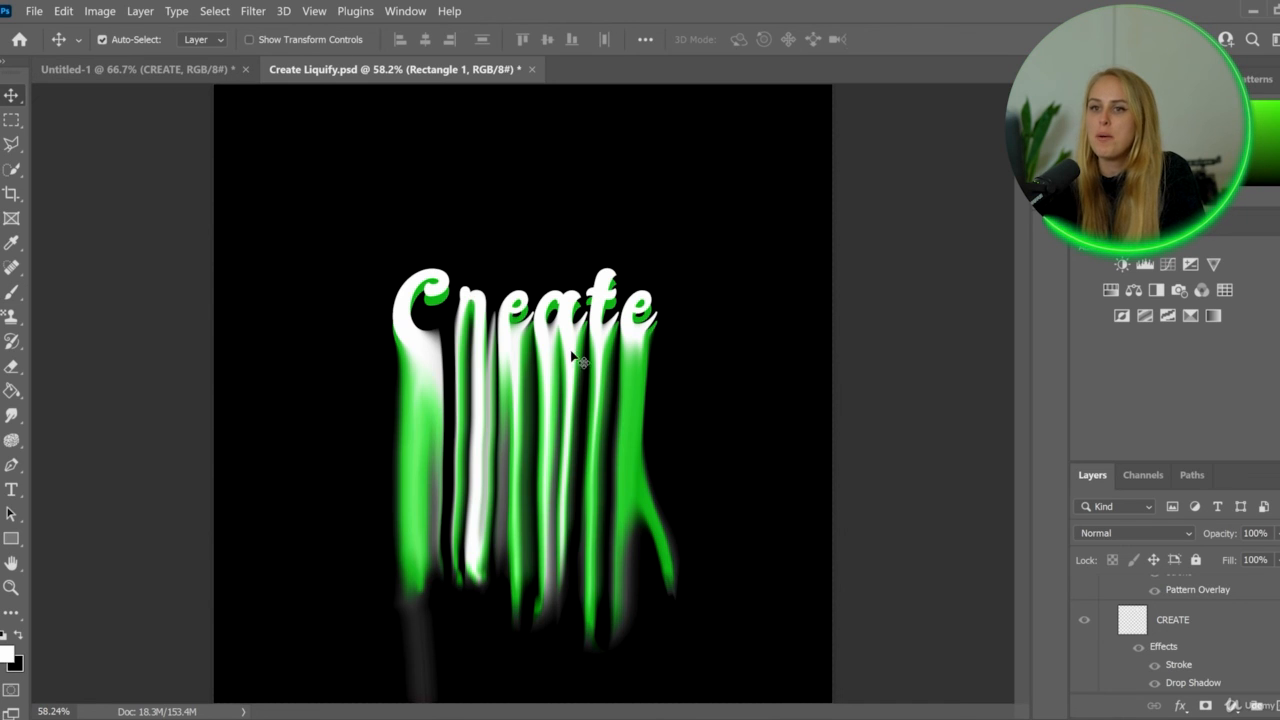
left_click(631, 384)
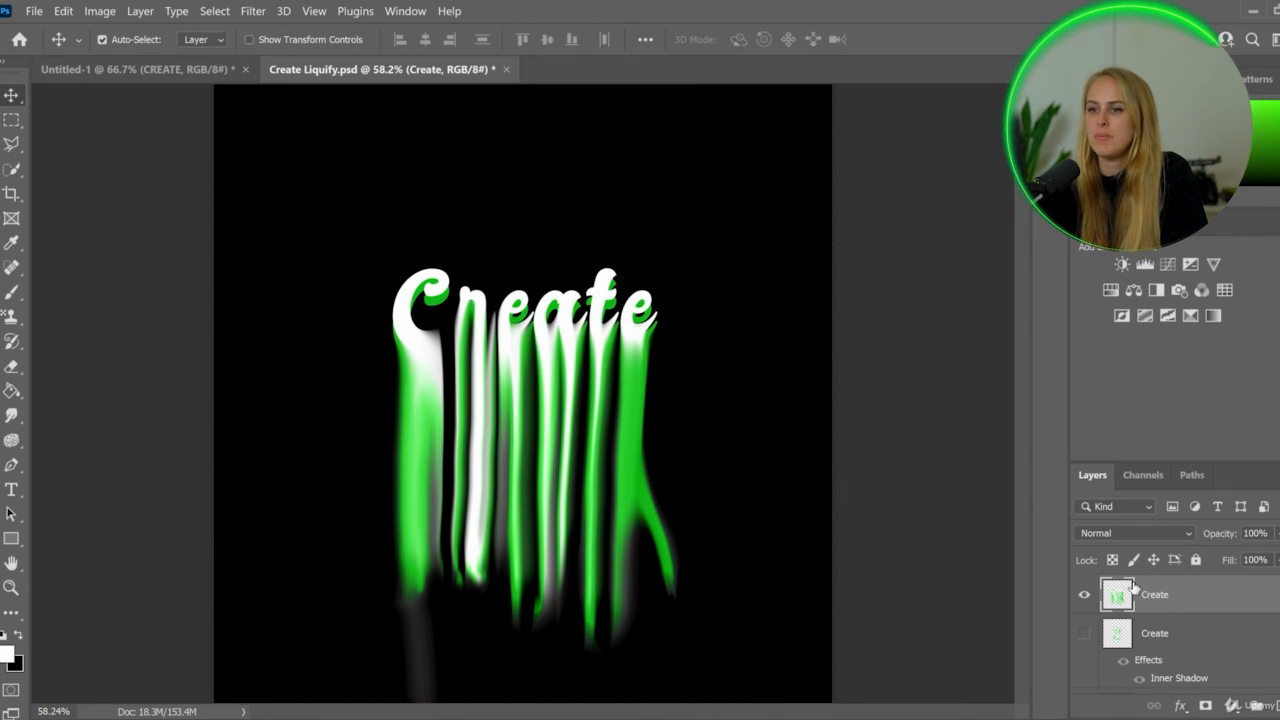
left_click_drag(1170, 598, 1206, 706)
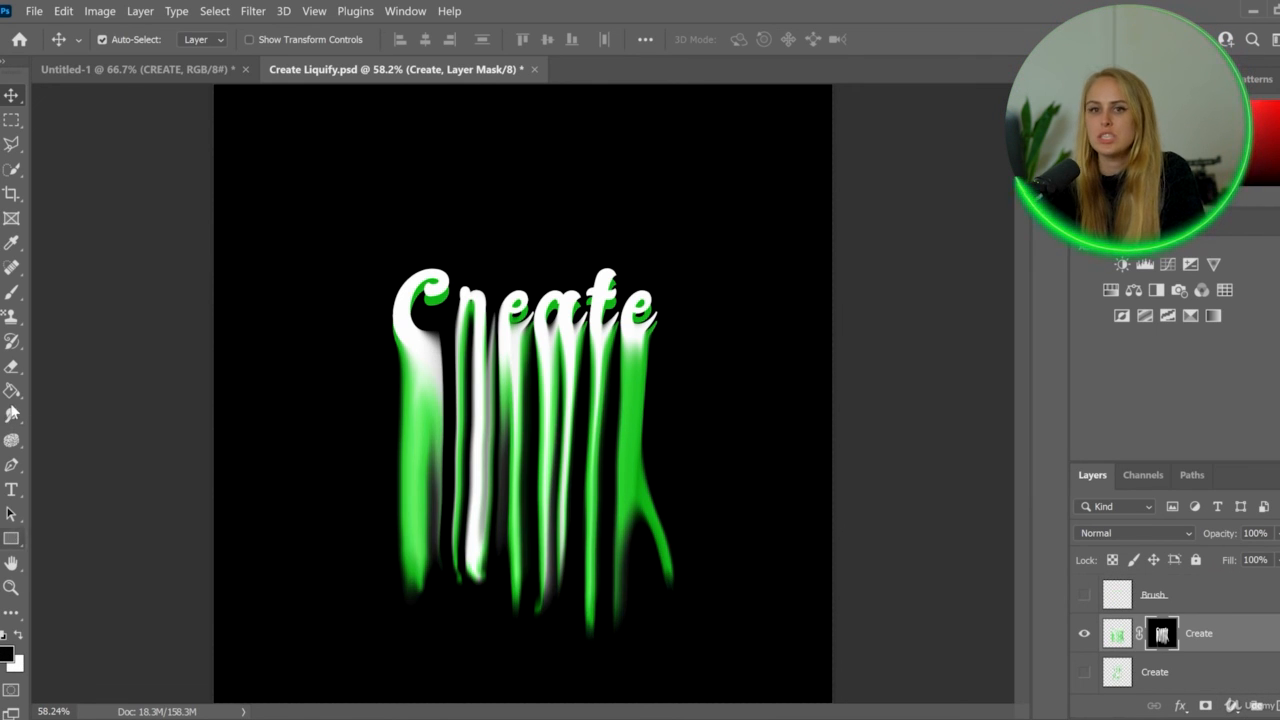
left_click(13, 295)
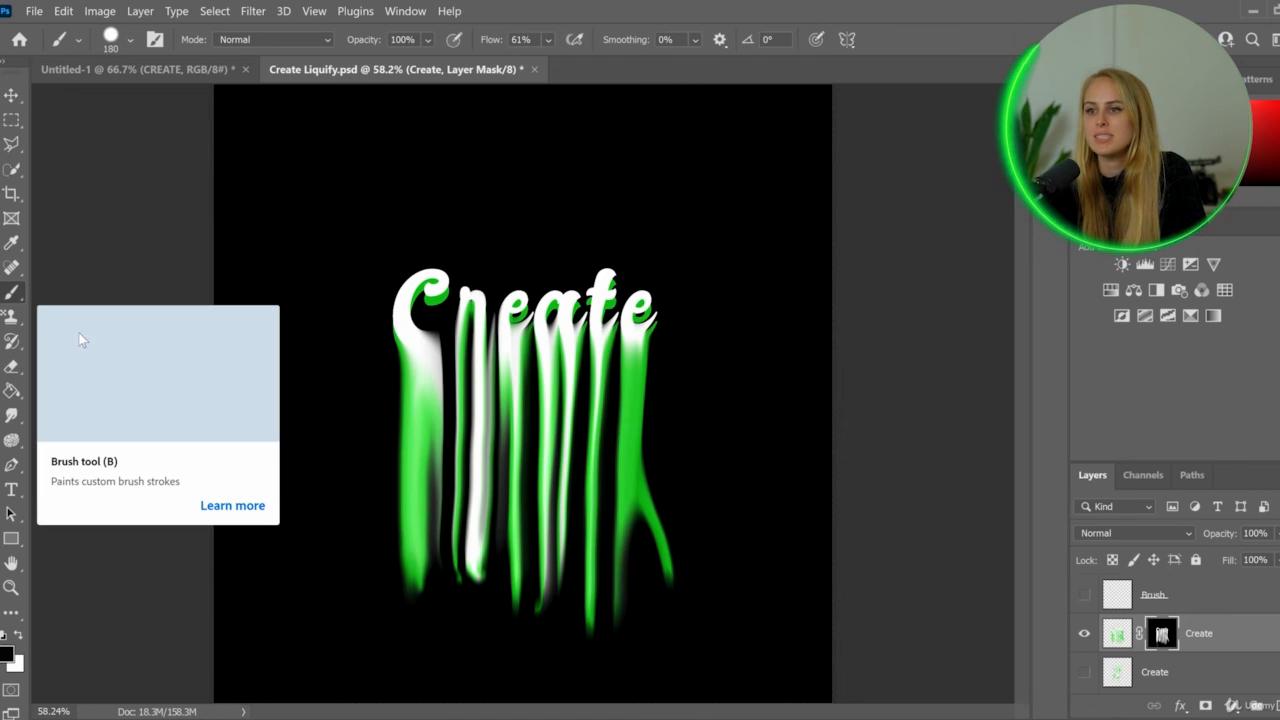
Step: Set the brush size to 448 and paint black on the layer mask to remove the stray drip under the last e and trim the outer streaks
left_click(116, 39)
left_click_drag(192, 96, 204, 97)
left_click(718, 420)
mouse_move(697, 556)
left_mouse_down()
mouse_move(694, 614)
mouse_move(701, 454)
mouse_move(695, 579)
mouse_move(735, 499)
left_mouse_up()
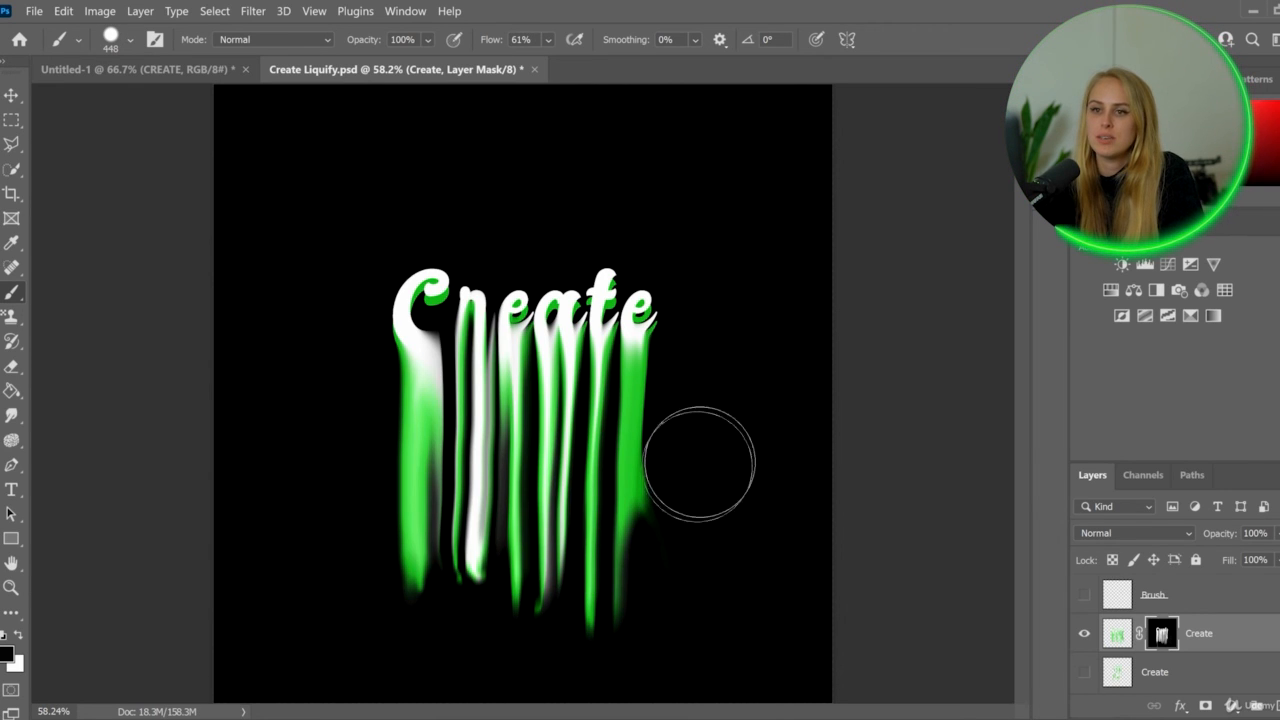
left_click_drag(702, 400, 684, 474)
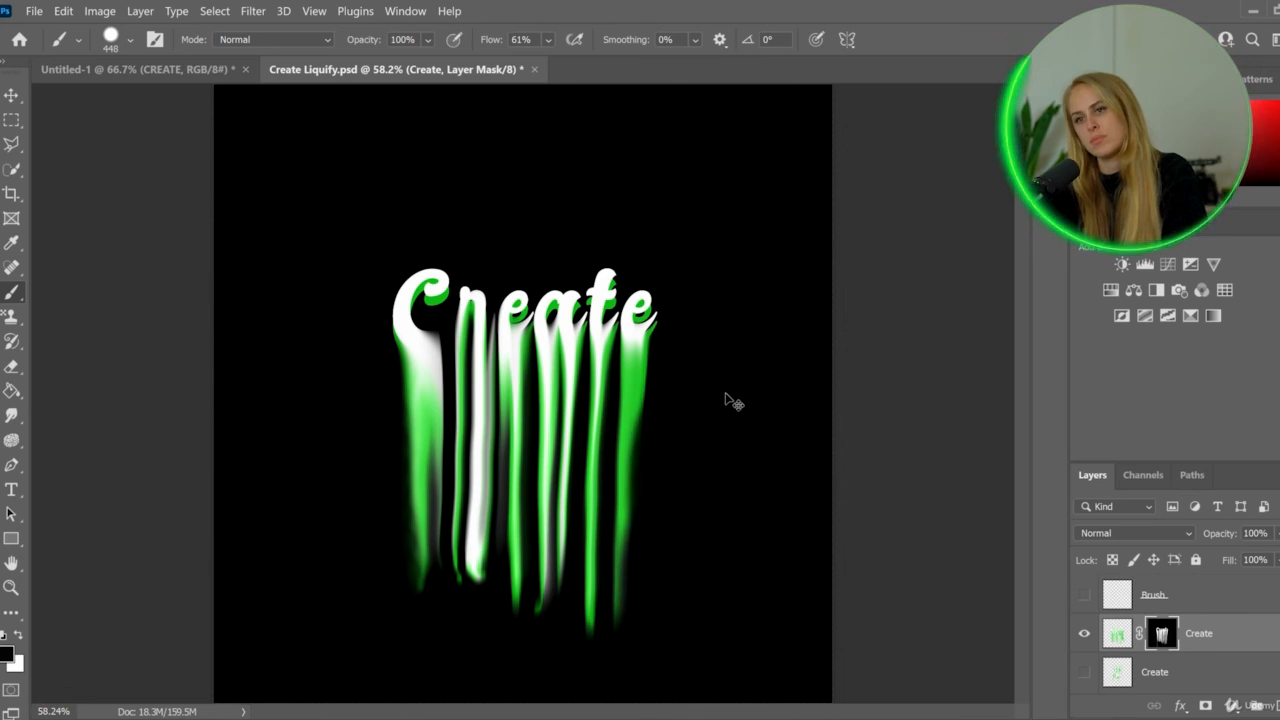
key("ctrl+z")
scroll(804, 442, "up", 2)
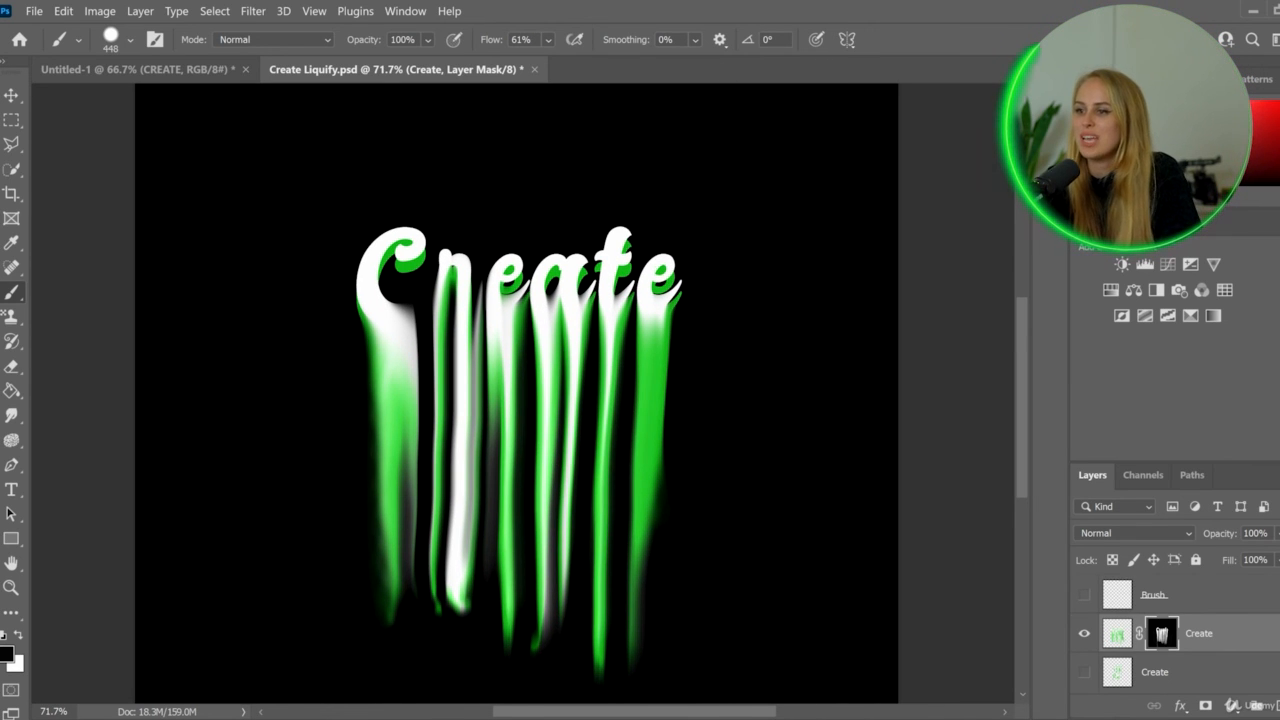
Step: Duplicate the masked Create layer and move the copy so its lettering lines up exactly over the original
left_click_drag(1213, 638, 769, 471)
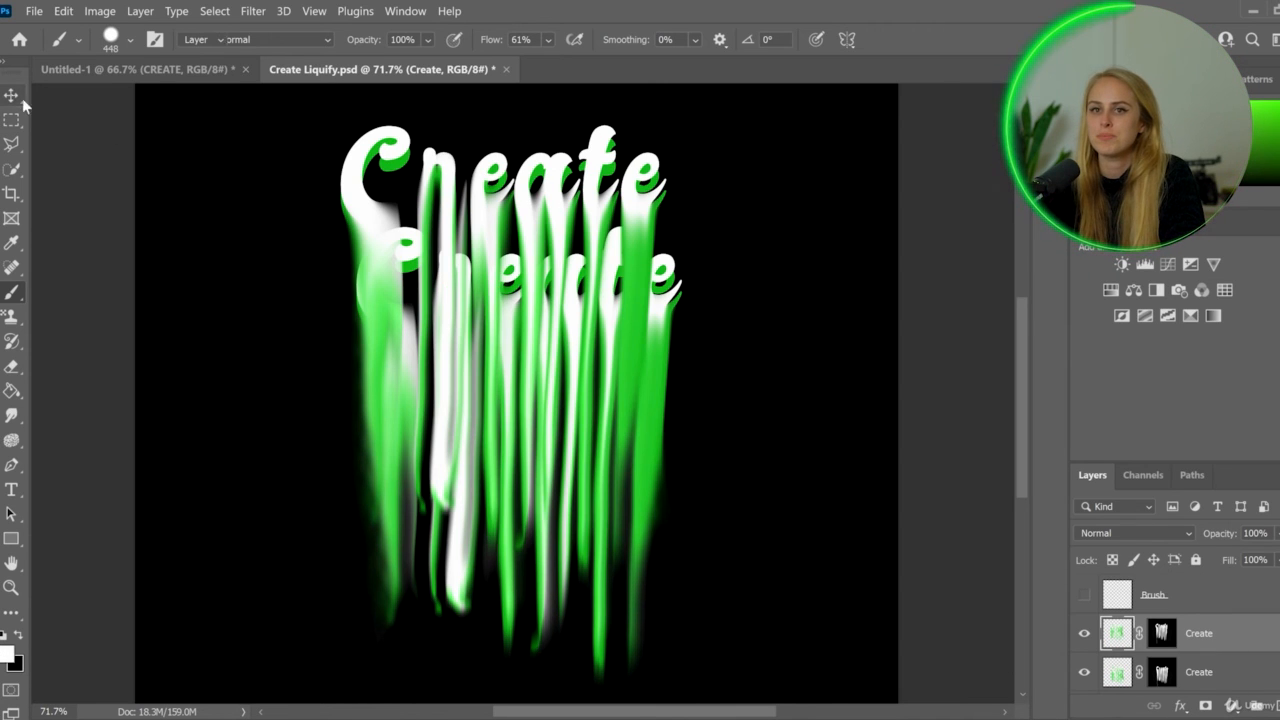
left_click(12, 90)
left_click_drag(375, 200, 390, 300)
scroll(545, 212, "up", 5)
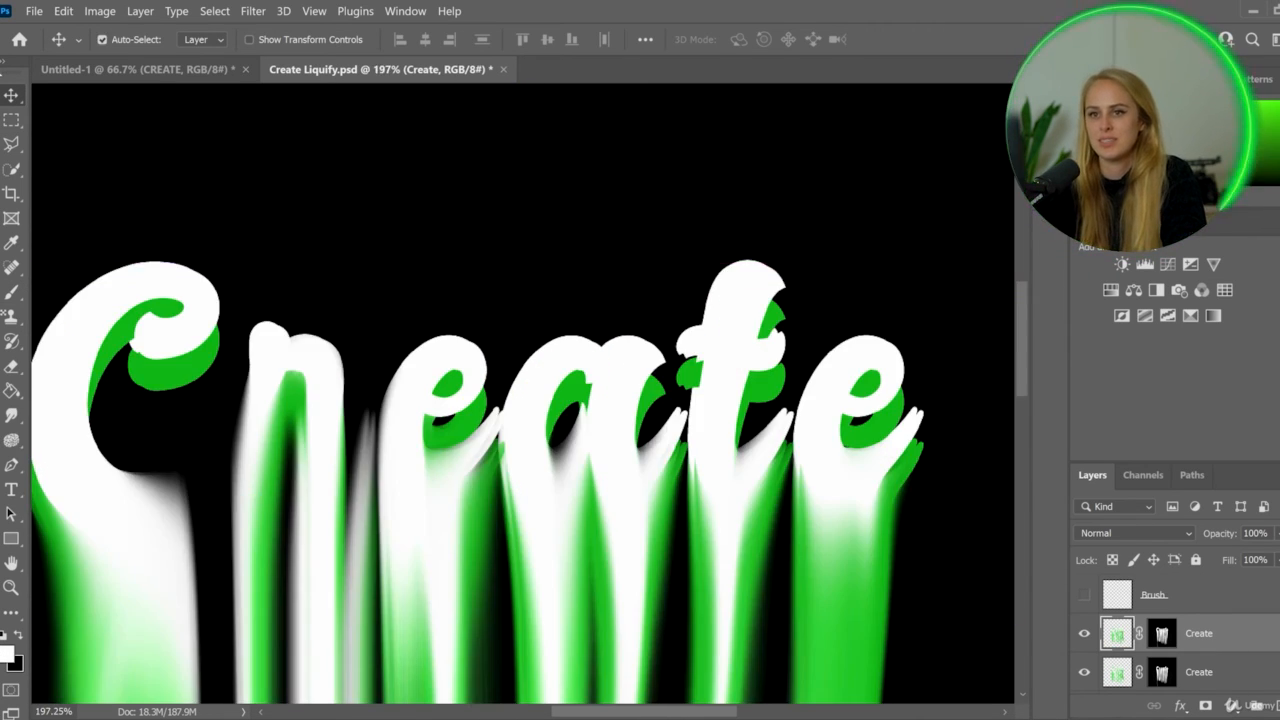
left_click_drag(168, 312, 176, 340)
scroll(489, 397, "down", 5)
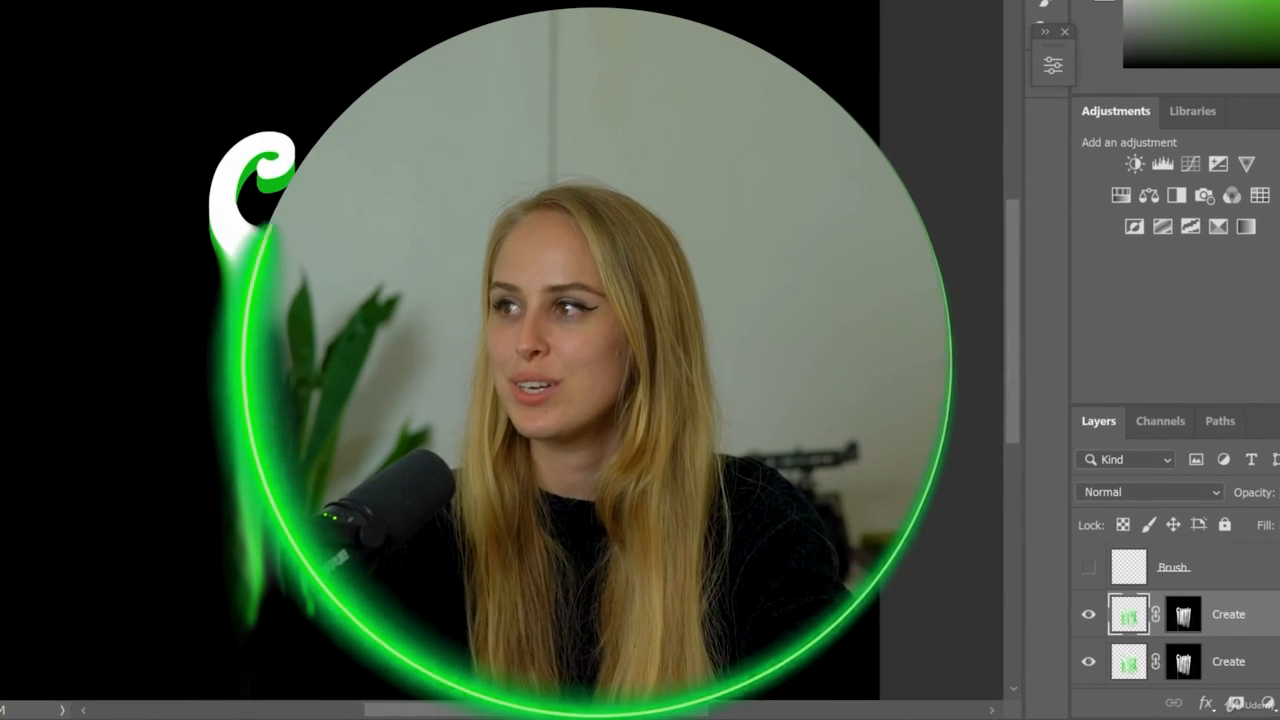